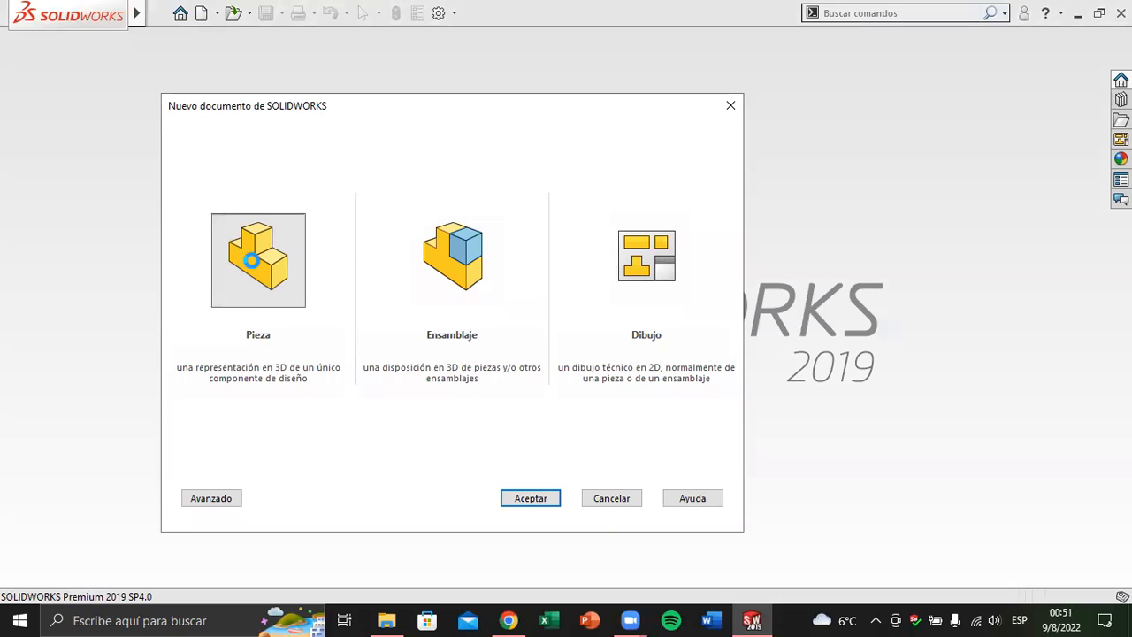
Create a new part (Pieza) document
double_click(251, 260)
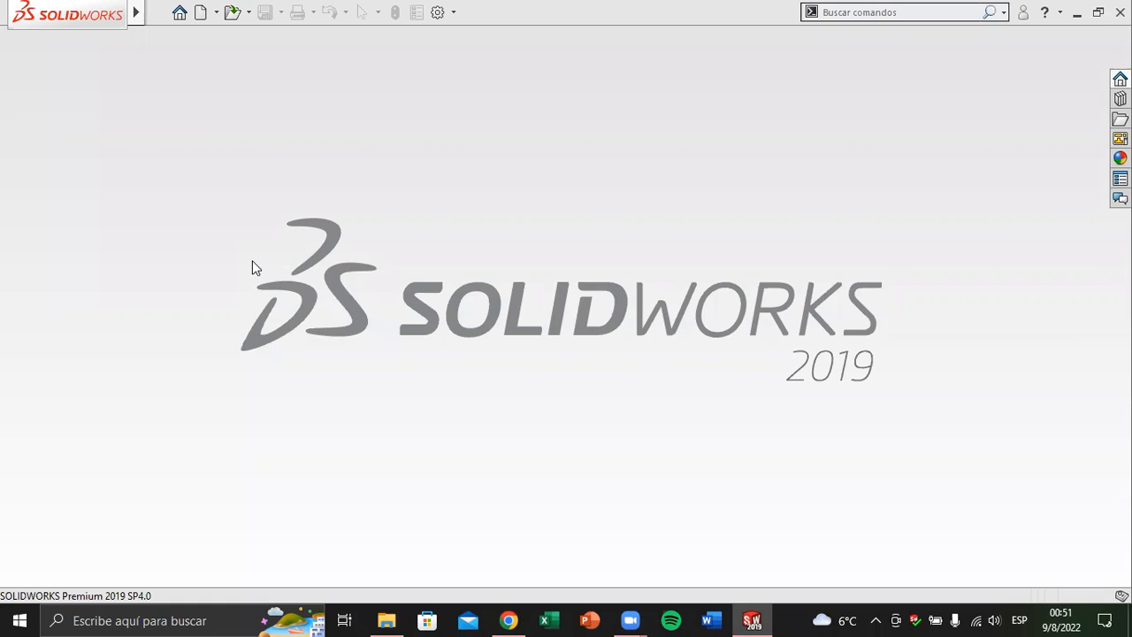
key(ctrl+n)
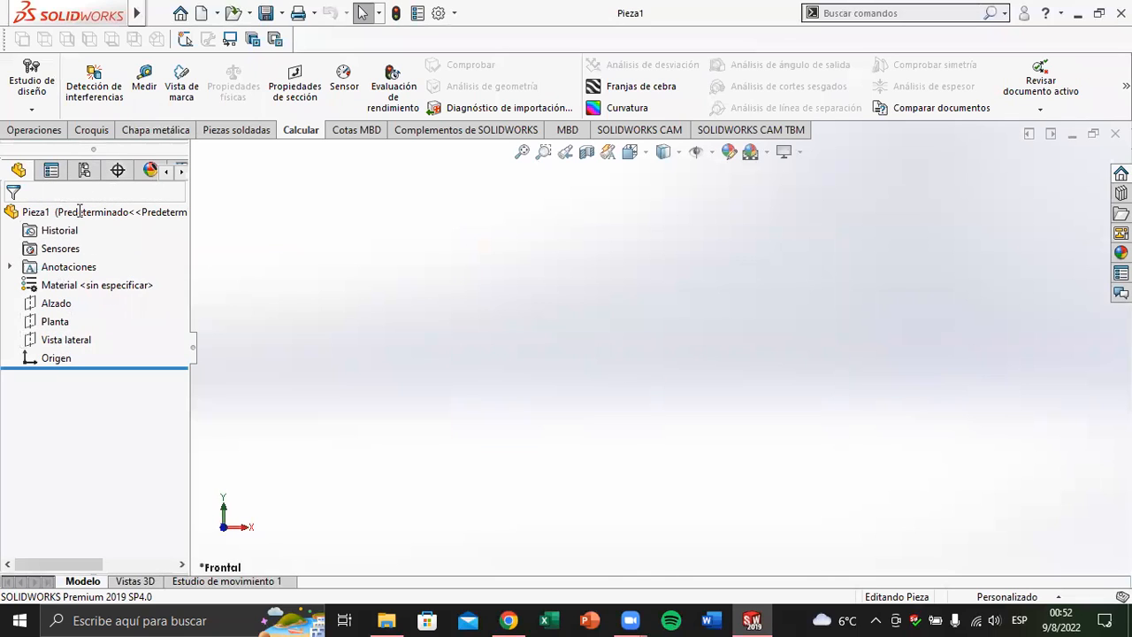
Look through the add-in (Complementos de SOLIDWORKS), feature (Operaciones) and sketch (Croquis) command sets
click(404, 139)
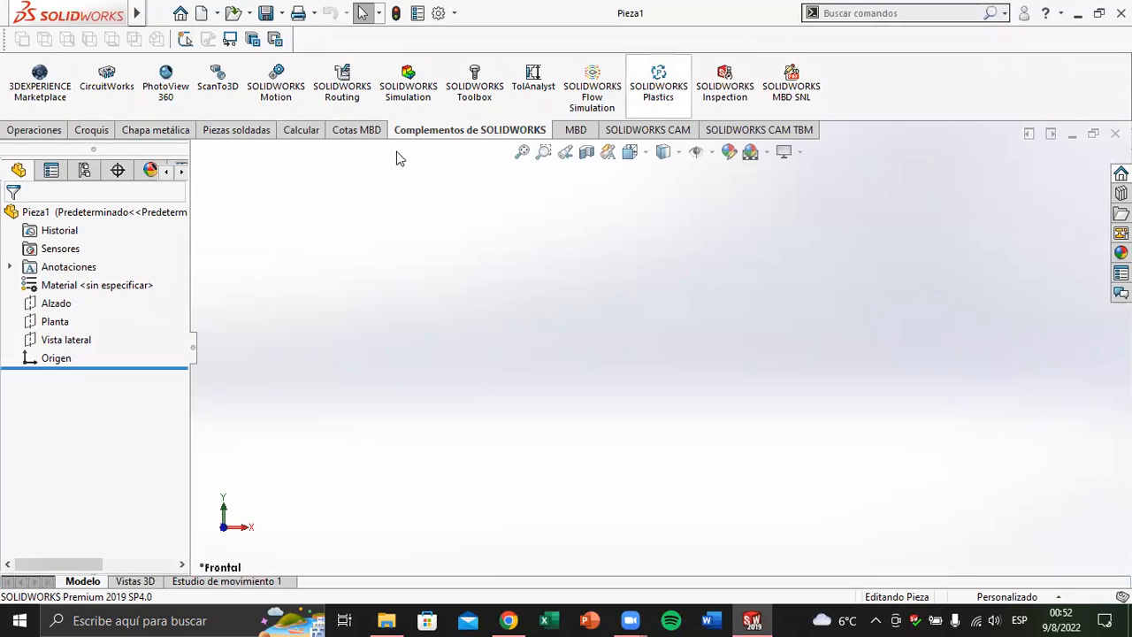
click(12, 131)
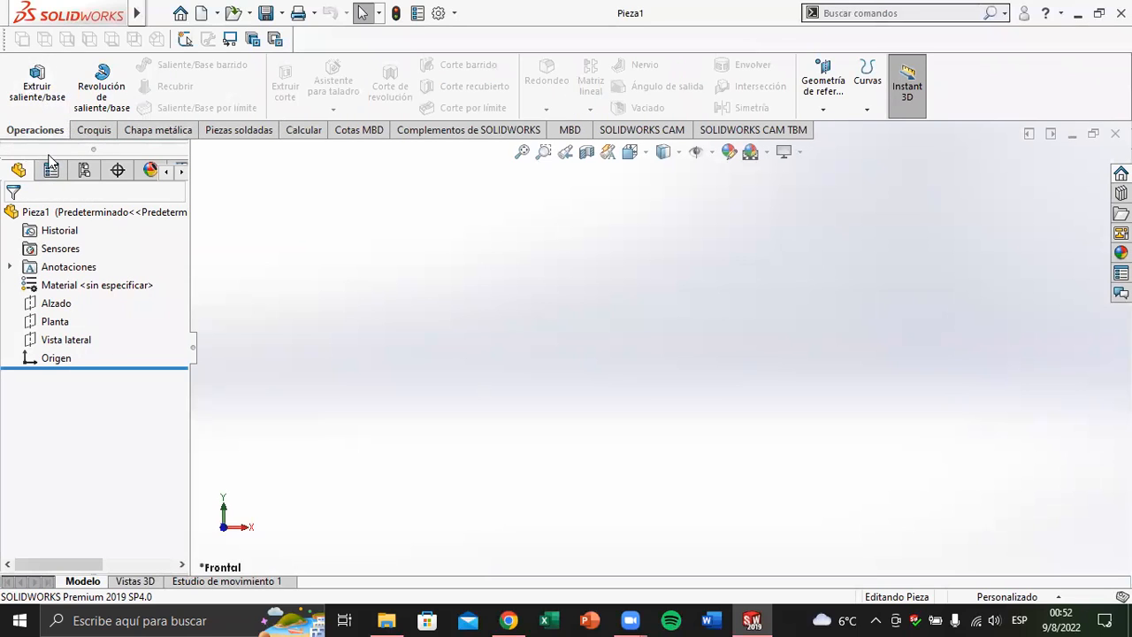
click(92, 133)
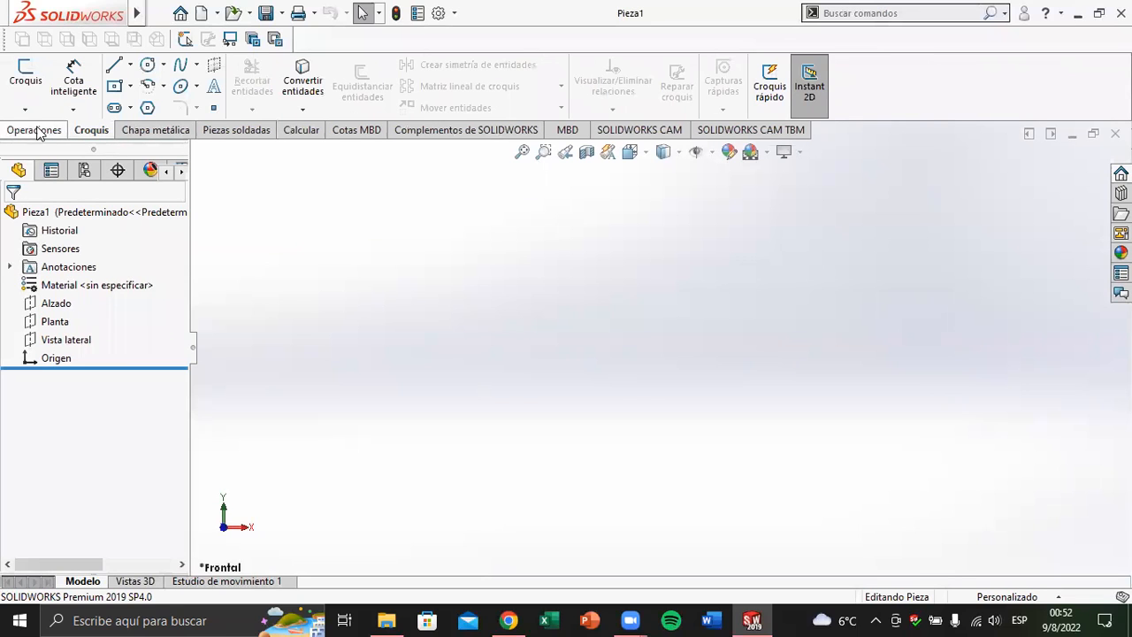
Hide the SOLIDWORKS CAM TBM and SOLIDWORKS CAM command sets from the CommandManager
right_click(144, 131)
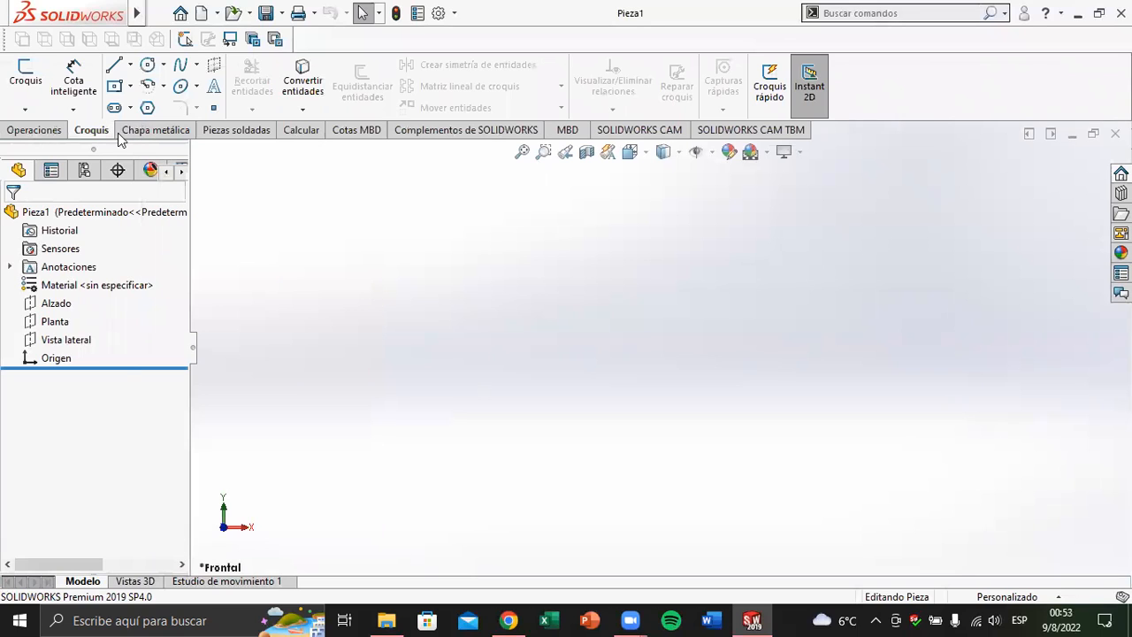
click(112, 135)
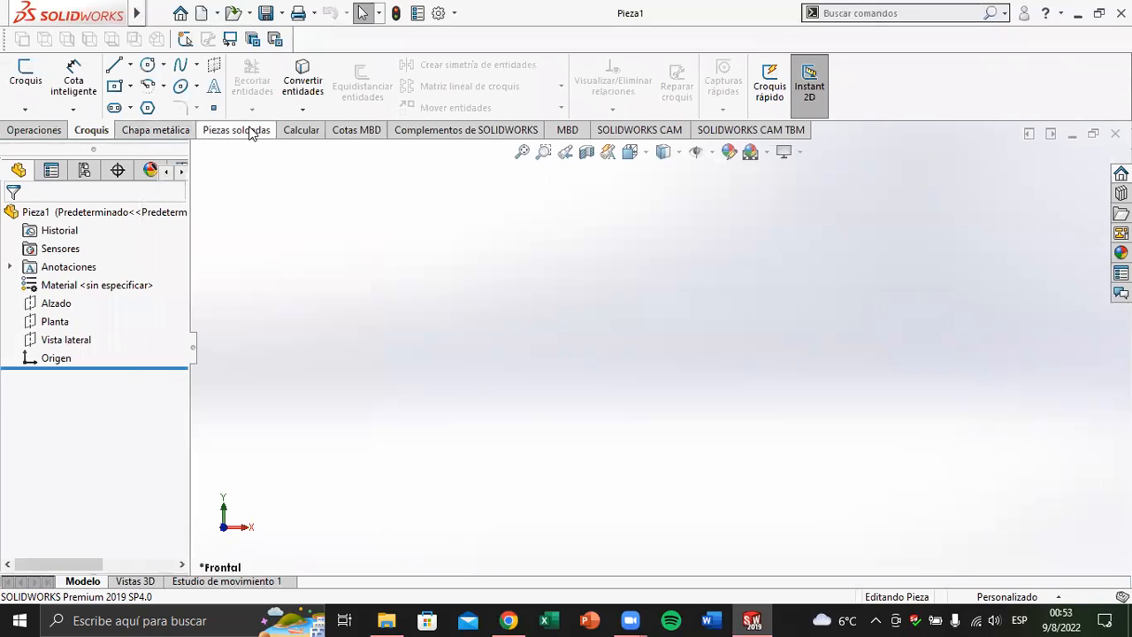
right_click(160, 133)
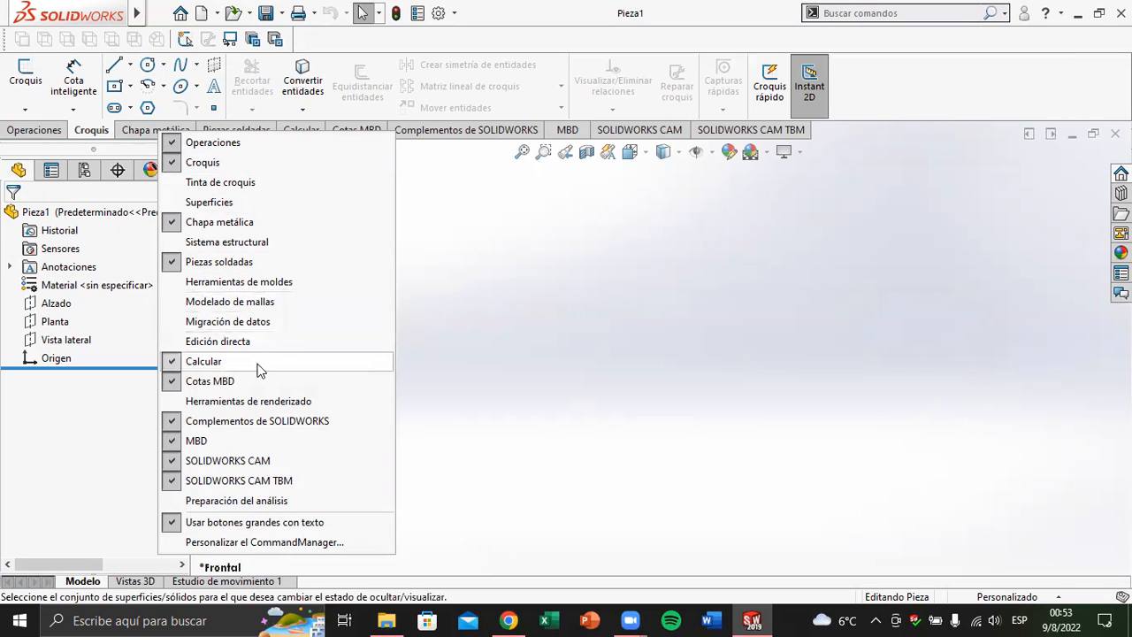
click(179, 481)
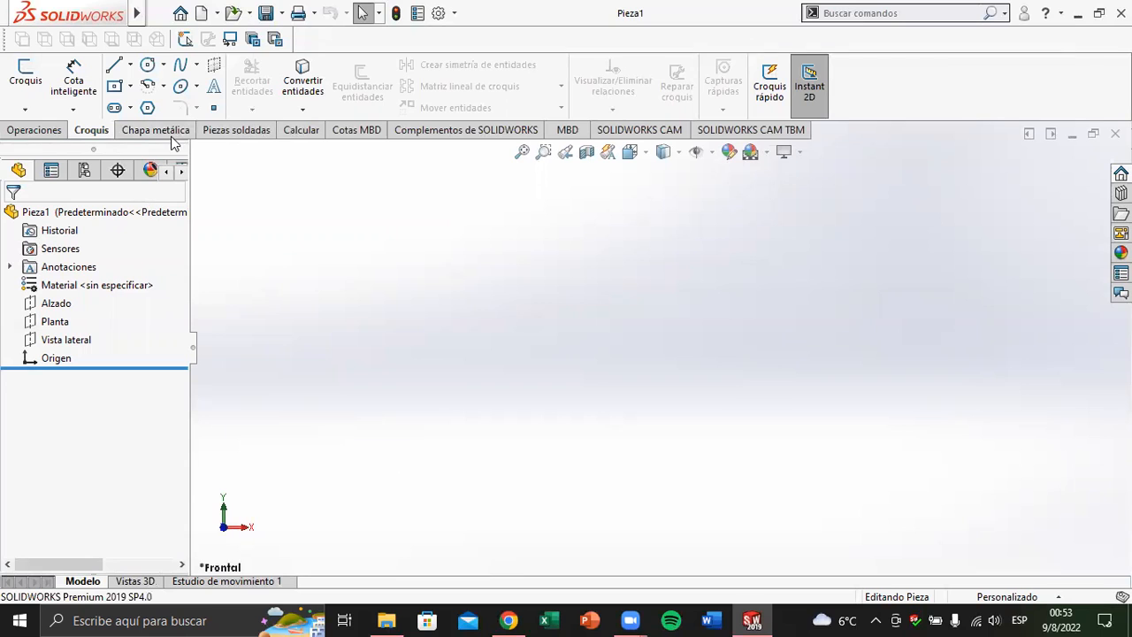
right_click(175, 134)
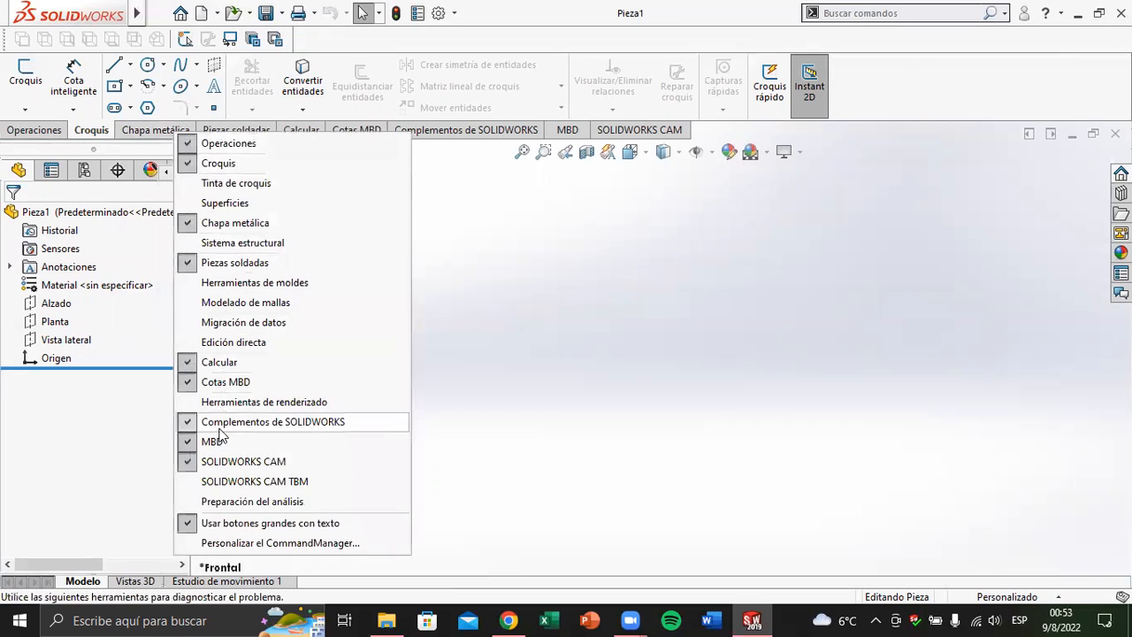
click(189, 463)
Hide the MBD and Cotas MBD command sets from the CommandManager
right_click(144, 138)
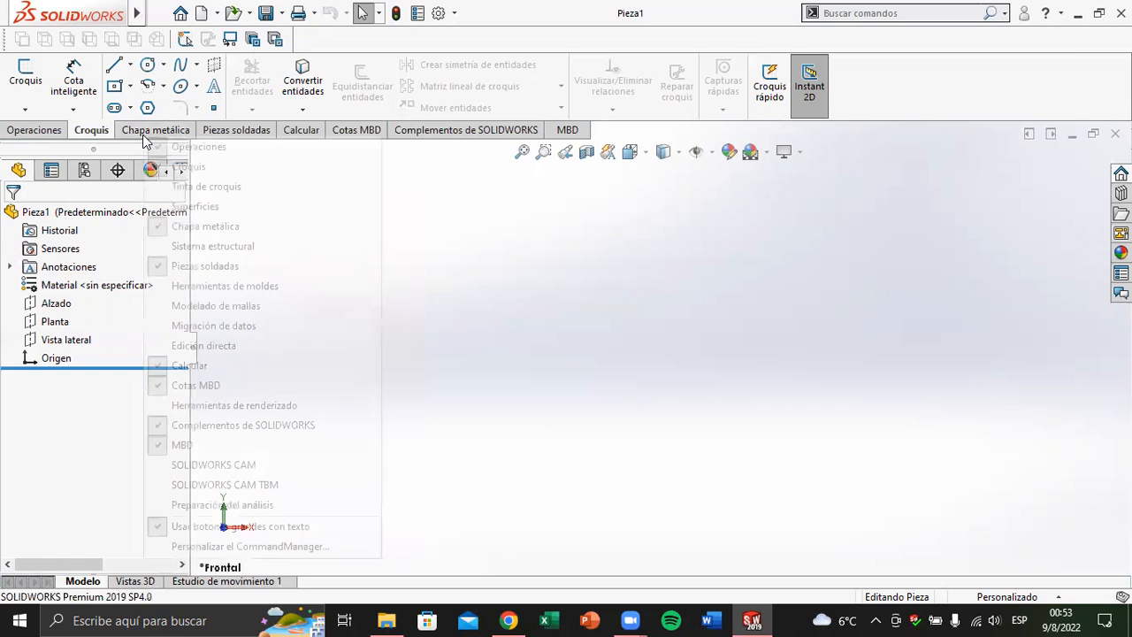
click(161, 452)
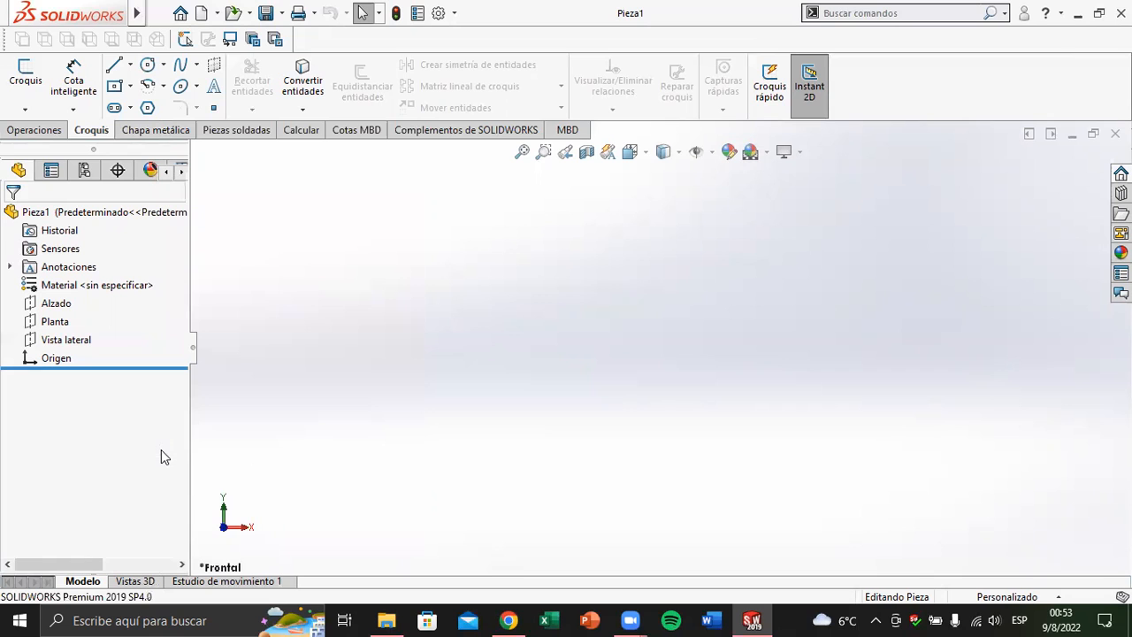
click(347, 133)
click(94, 130)
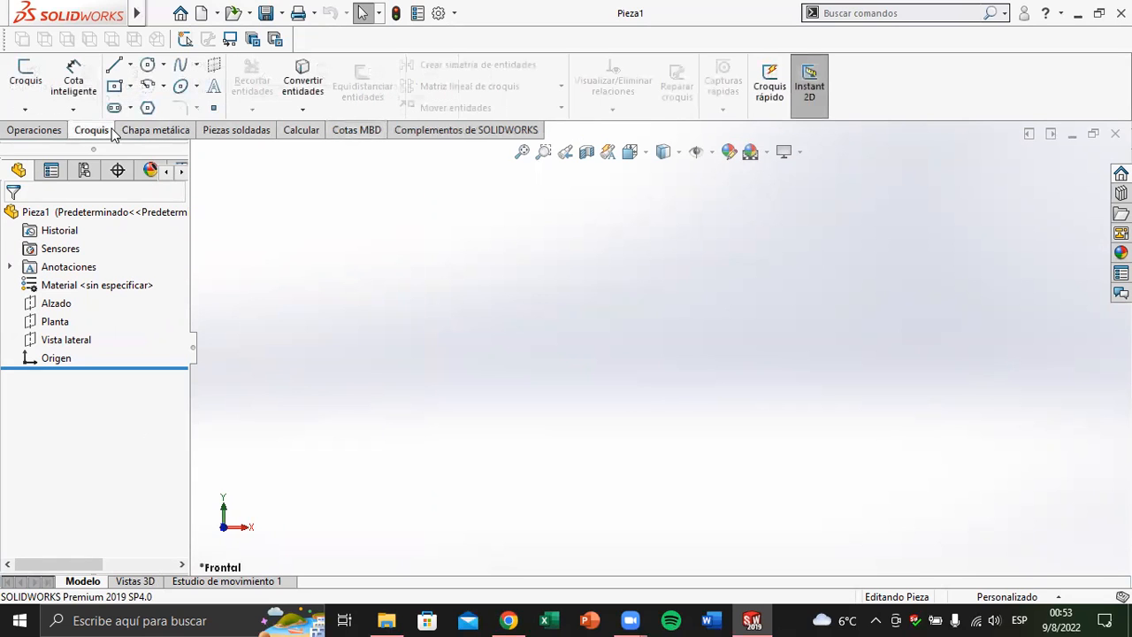
right_click(106, 131)
click(177, 380)
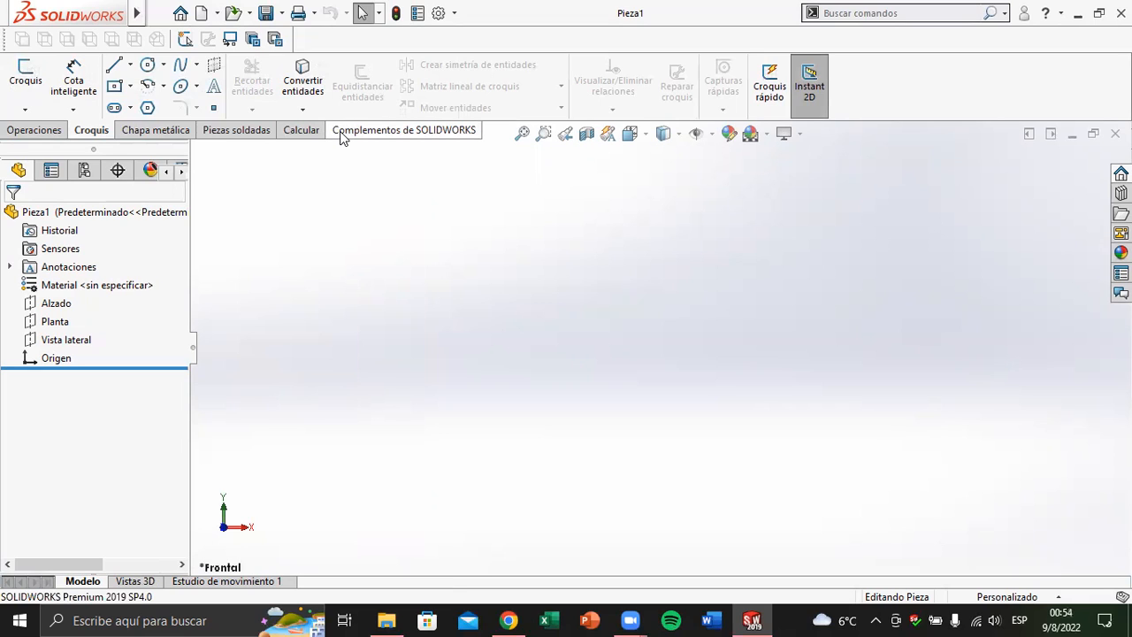
Review the commands for sheet metal (Chapa metálica), weldments (Piezas soldadas), evaluation (Calcular), add-ins (Complementos de SOLIDWORKS) and features (Operaciones)
click(148, 133)
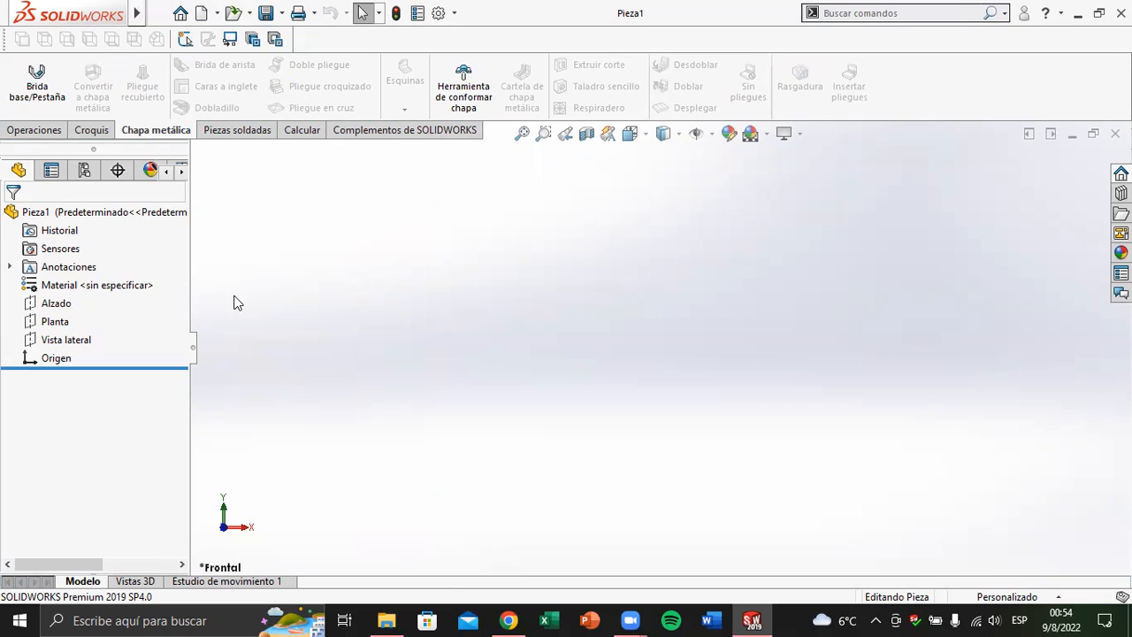
click(235, 132)
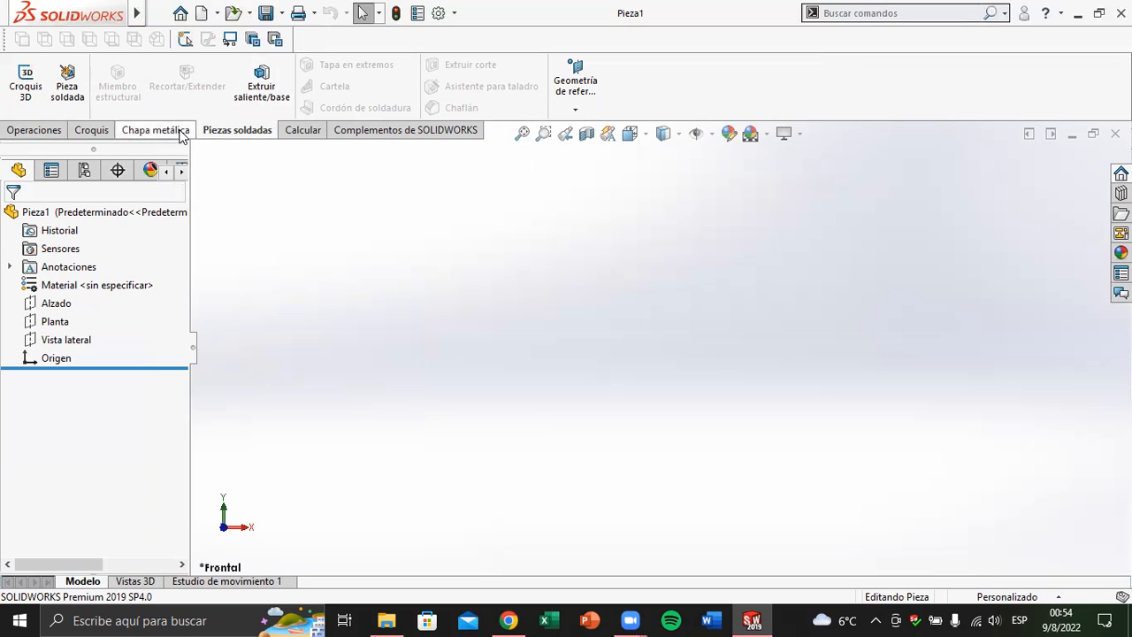
click(290, 144)
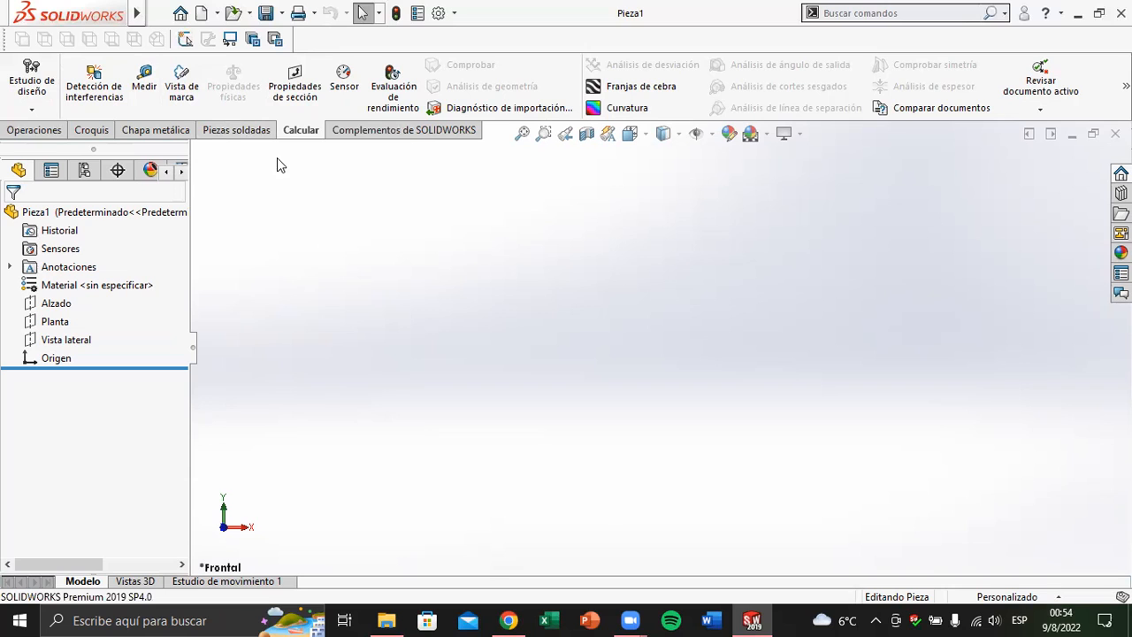
click(352, 133)
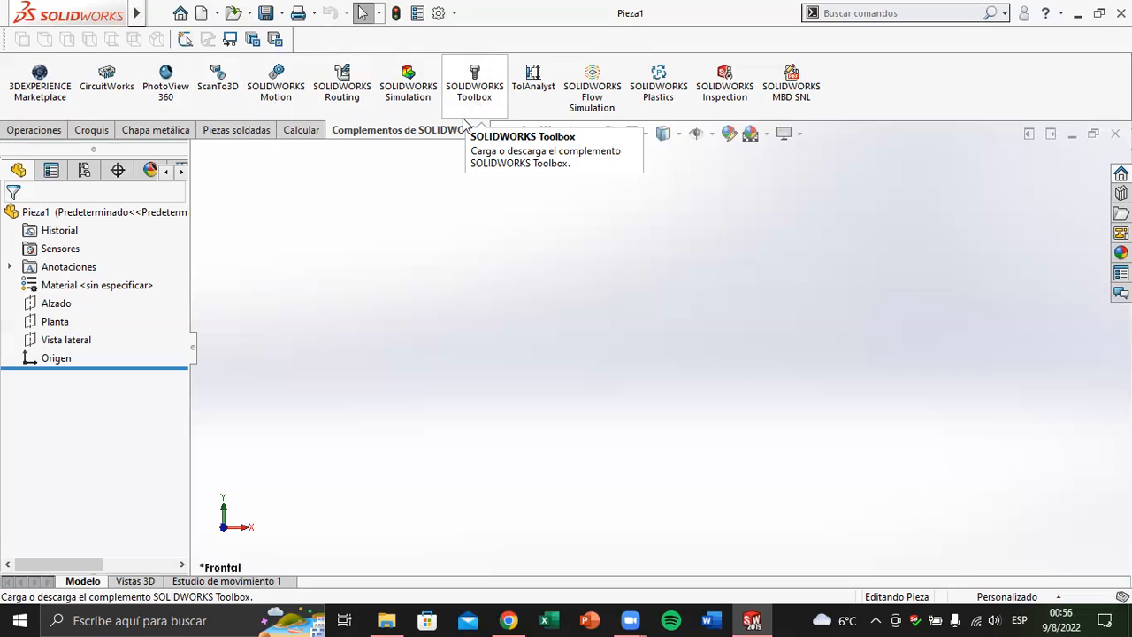
click(44, 132)
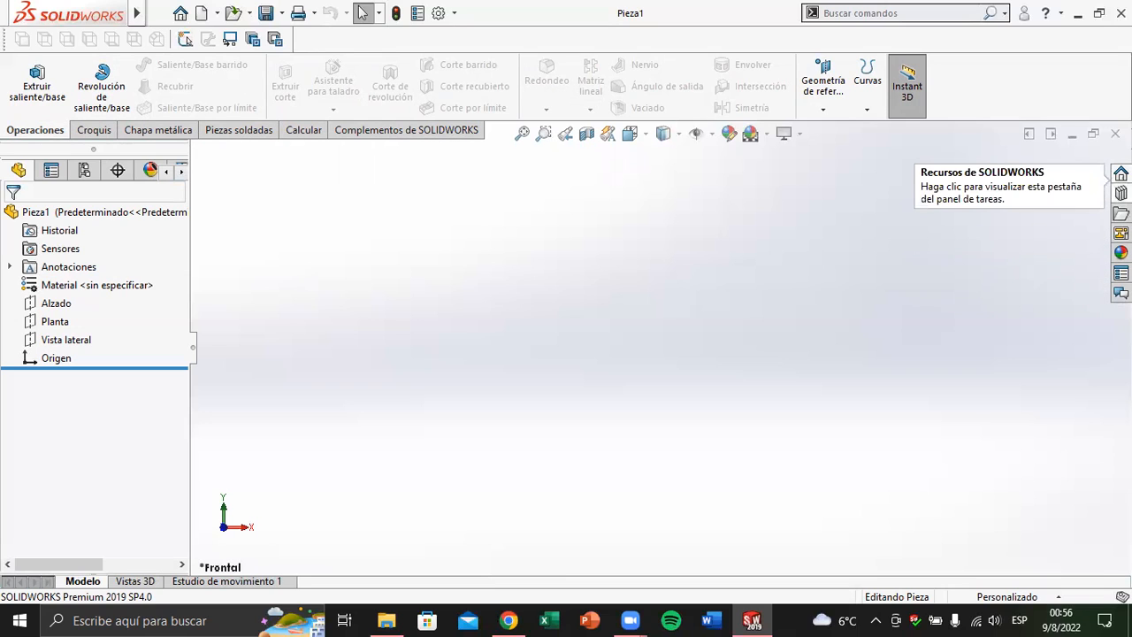
View the SOLIDWORKS resources, the design library (Biblioteca de diseño) and the file explorer (Explorador de archivos)
click(1120, 173)
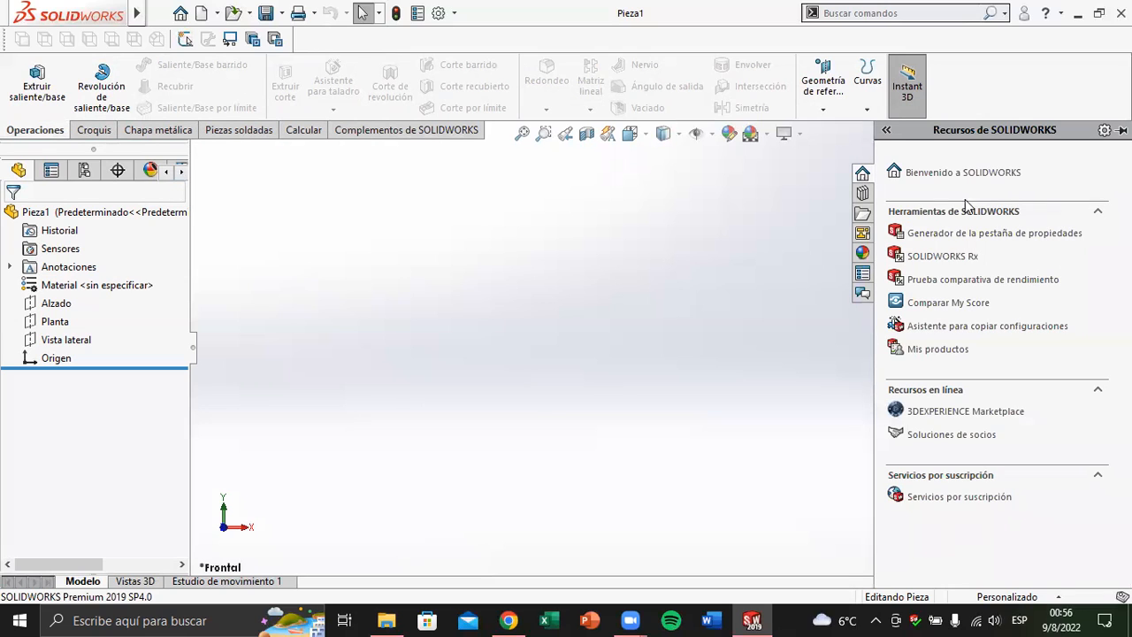
click(862, 194)
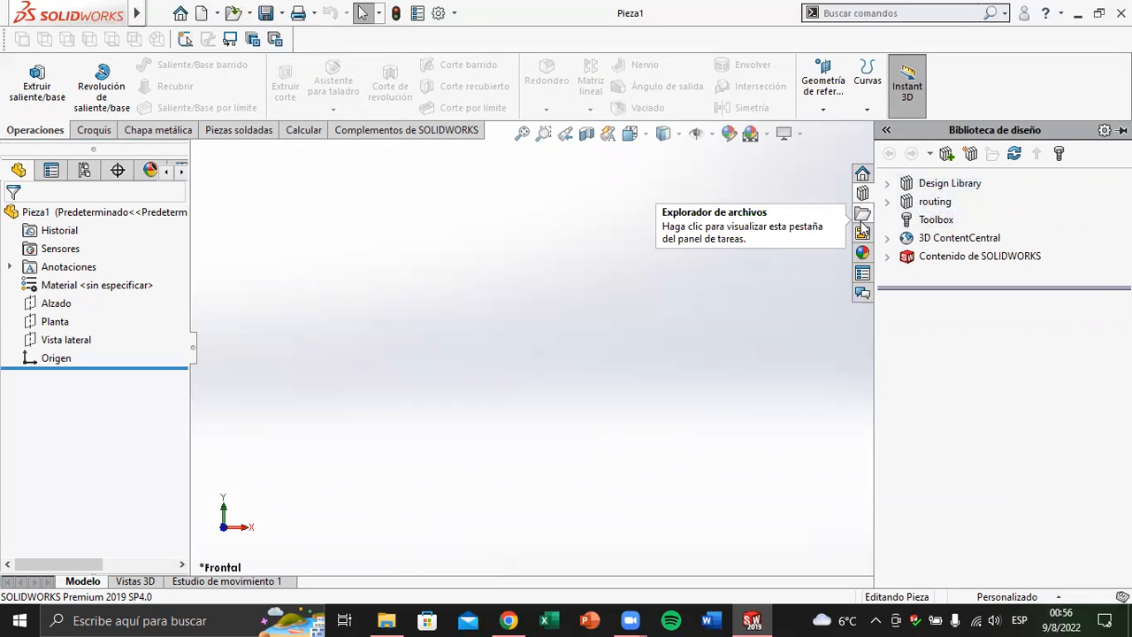
click(862, 214)
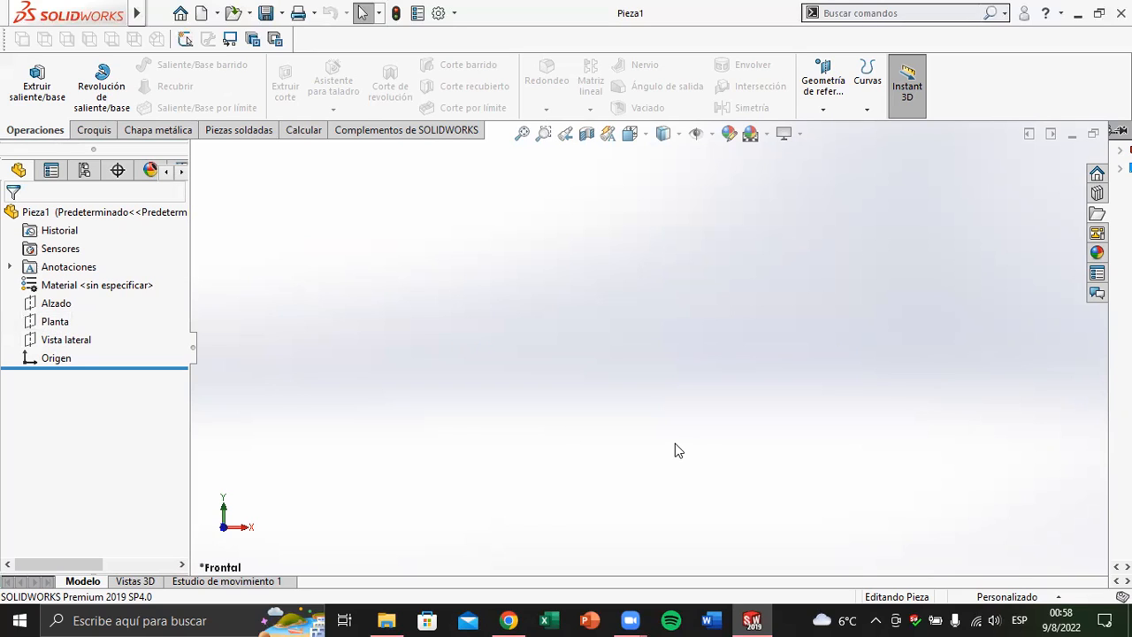
Examine the orientation of the Alzado, Planta and Vista lateral reference planes in isometric view
key(ctrl+7)
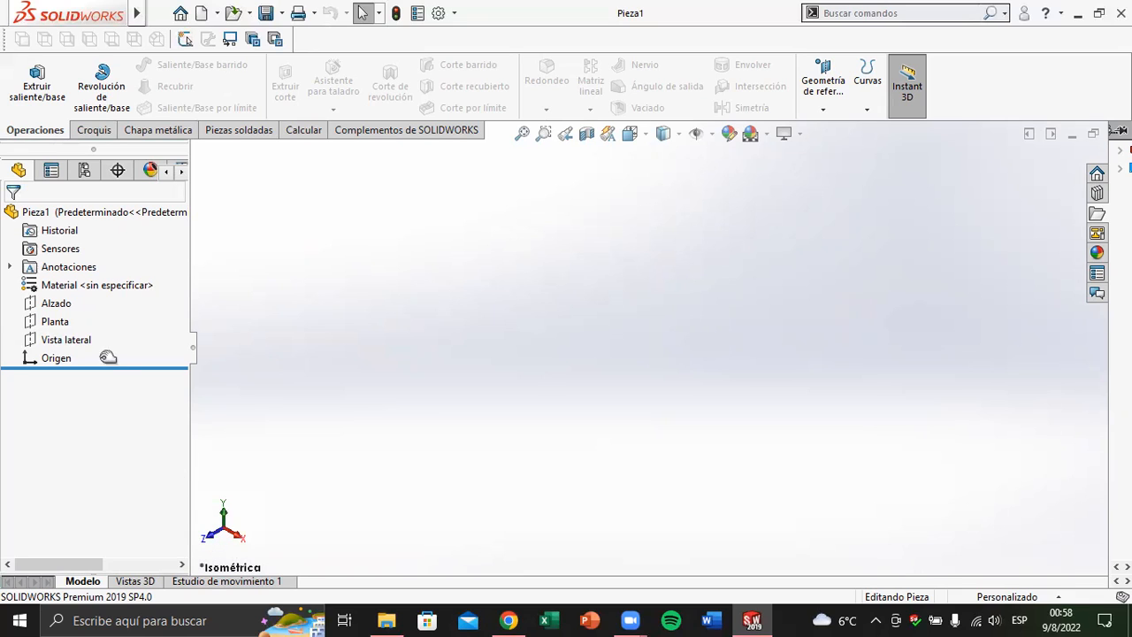
click(57, 305)
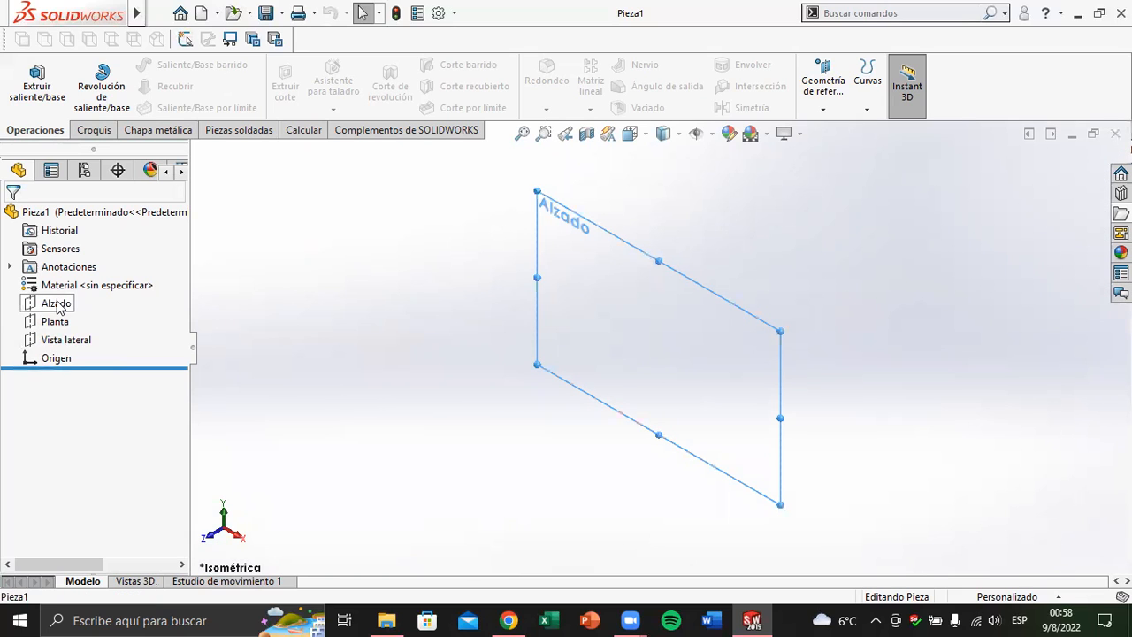
ctrl+click(54, 322)
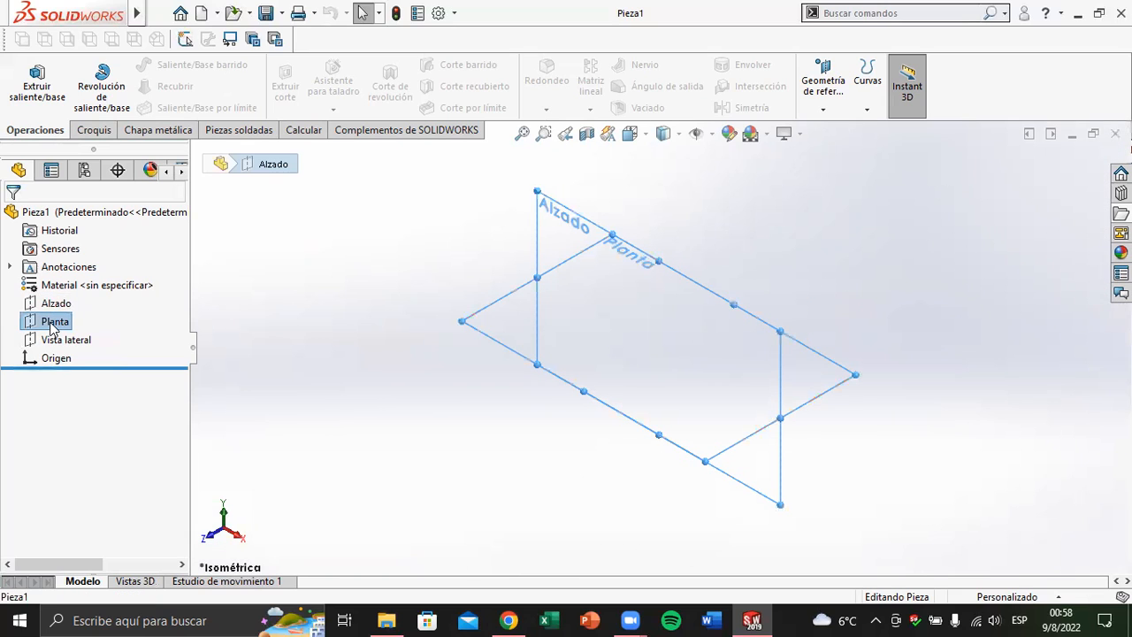
ctrl+click(60, 343)
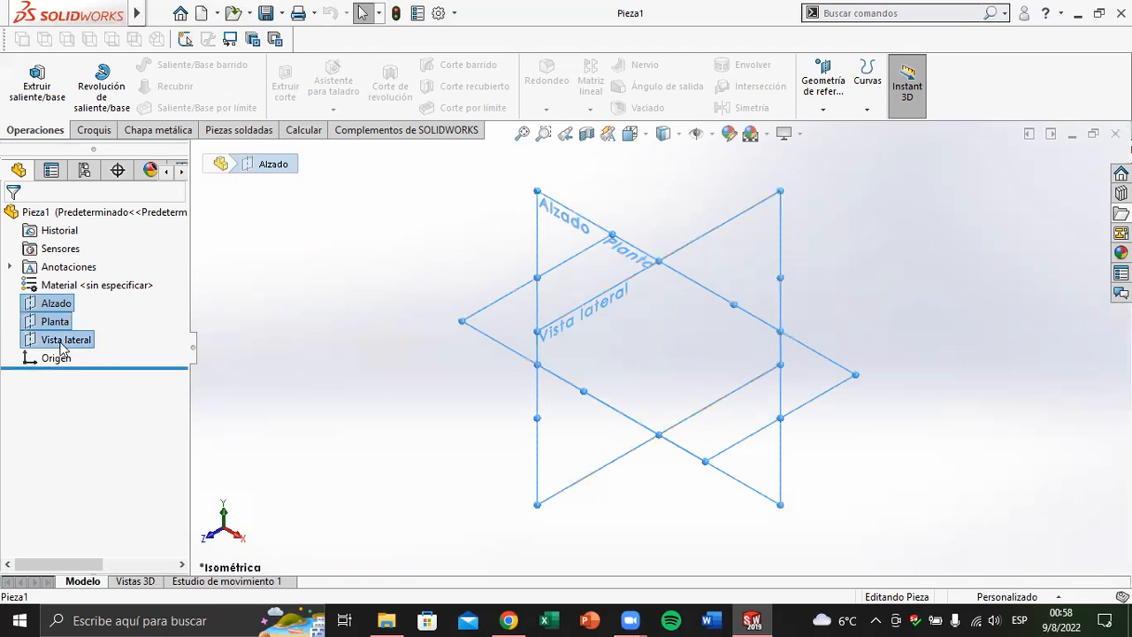
click(57, 286)
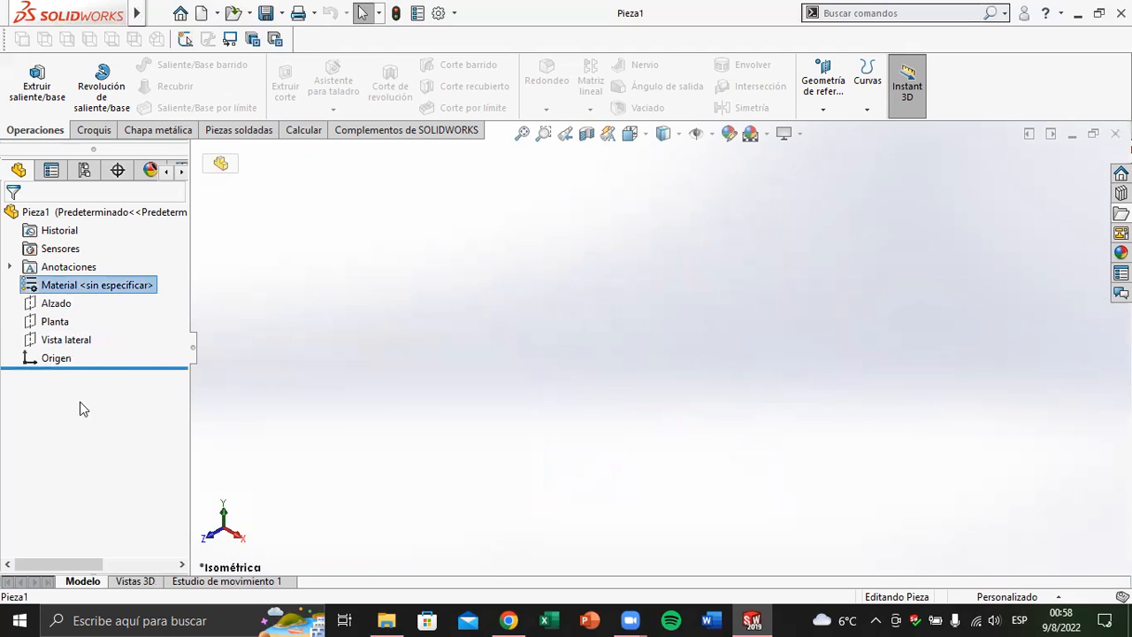
ctrl+click(59, 308)
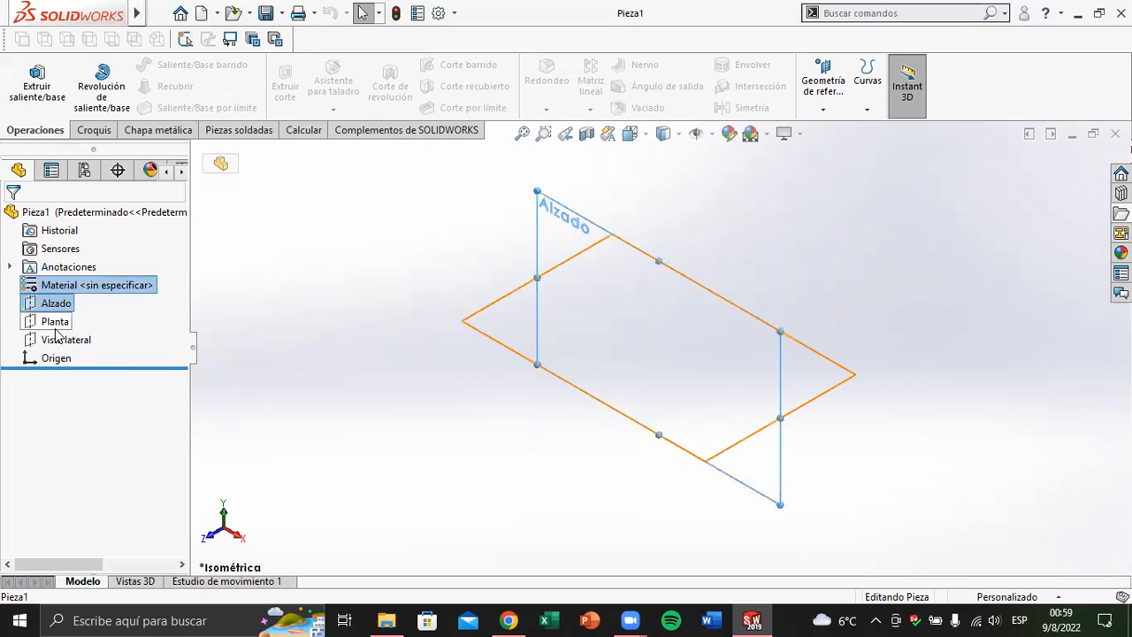
ctrl+click(49, 324)
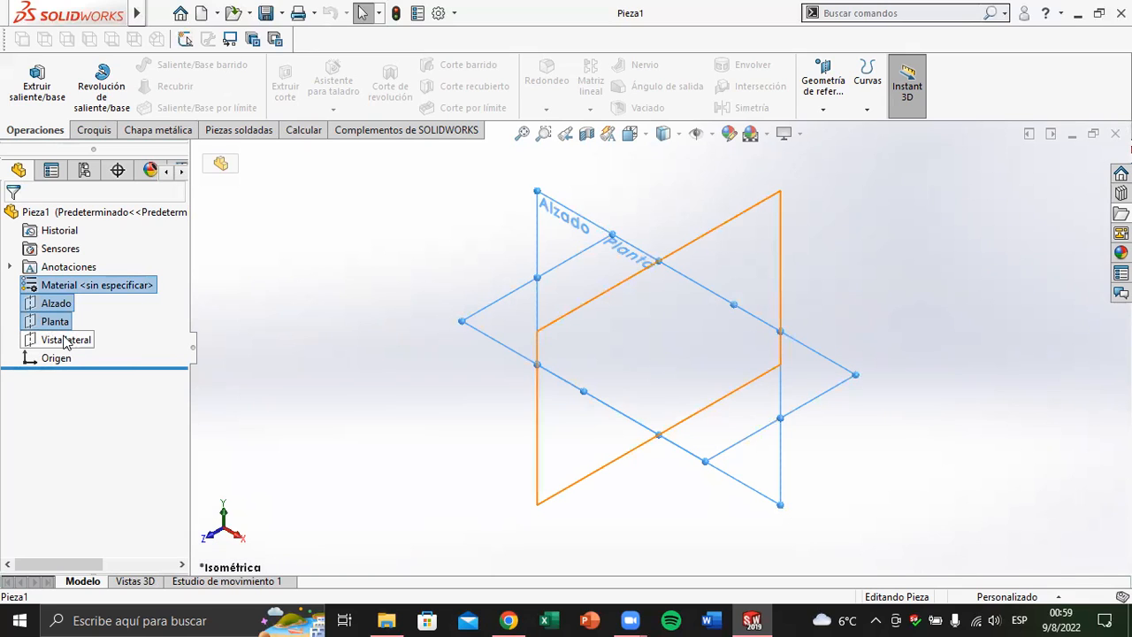
ctrl+click(64, 343)
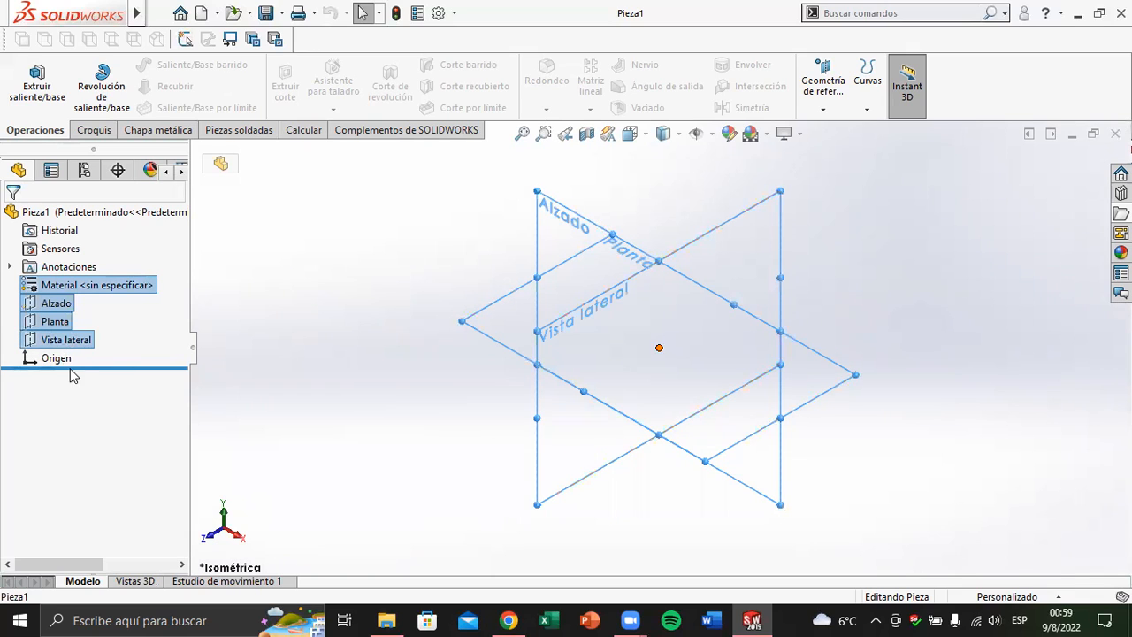
click(235, 316)
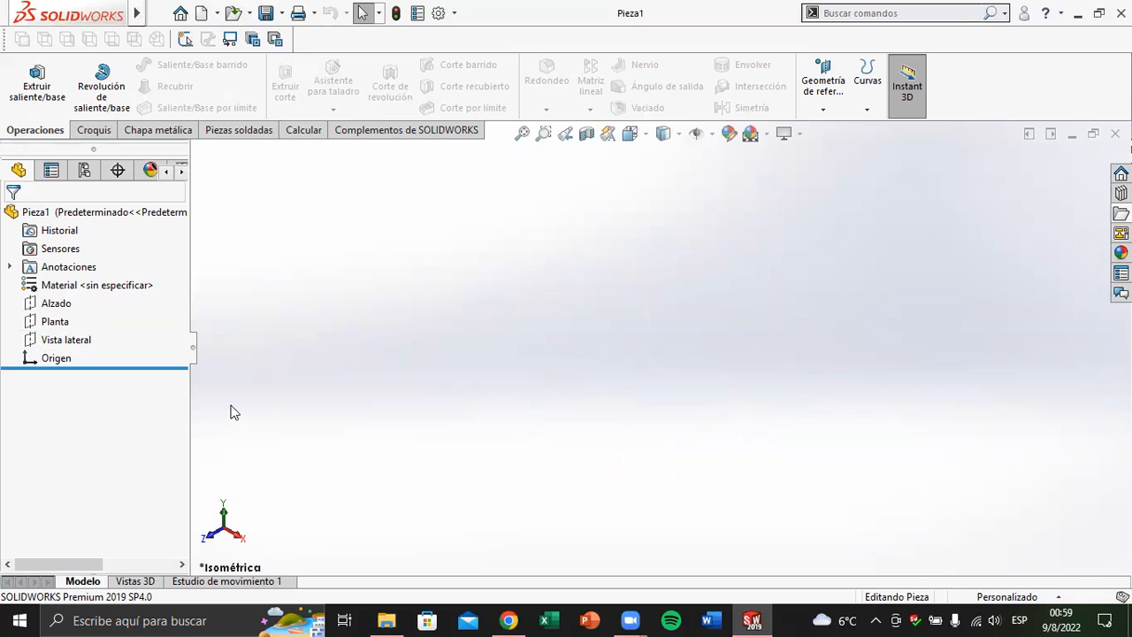
Show the Vista lateral plane in the graphics area
right_click(62, 345)
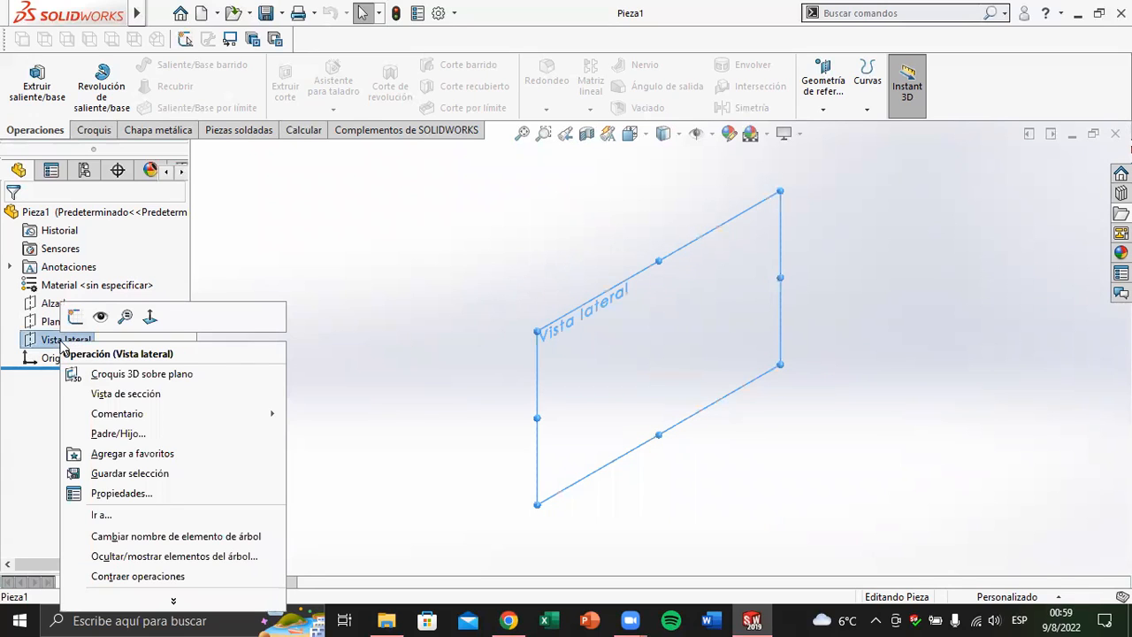
click(100, 317)
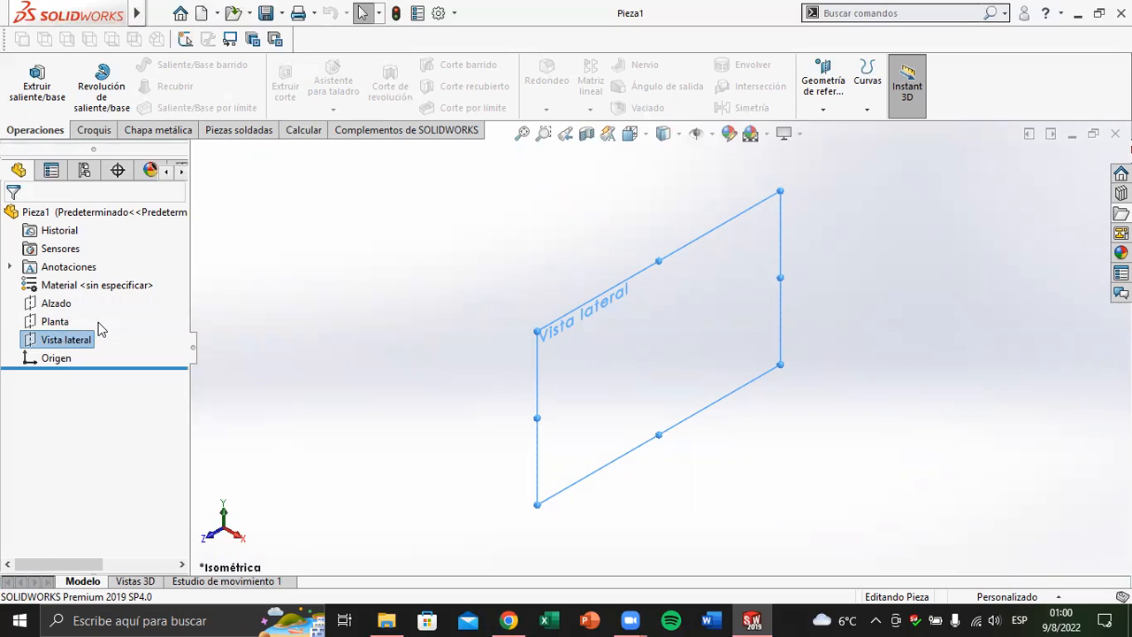
click(336, 343)
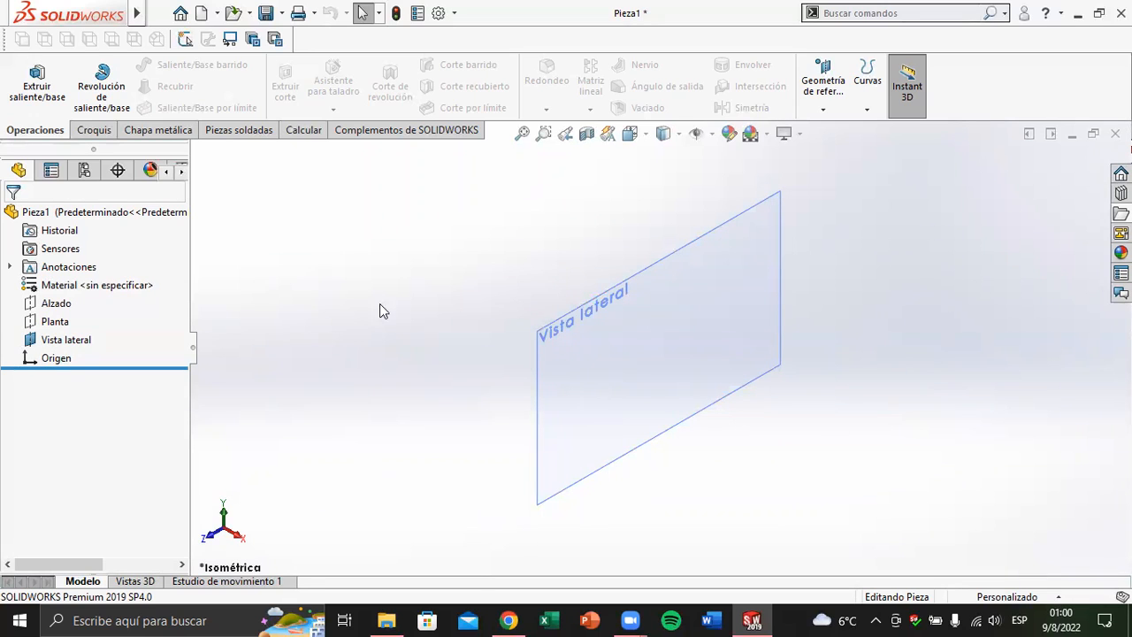
Show the Planta and Alzado planes together with the Vista lateral plane
click(55, 324)
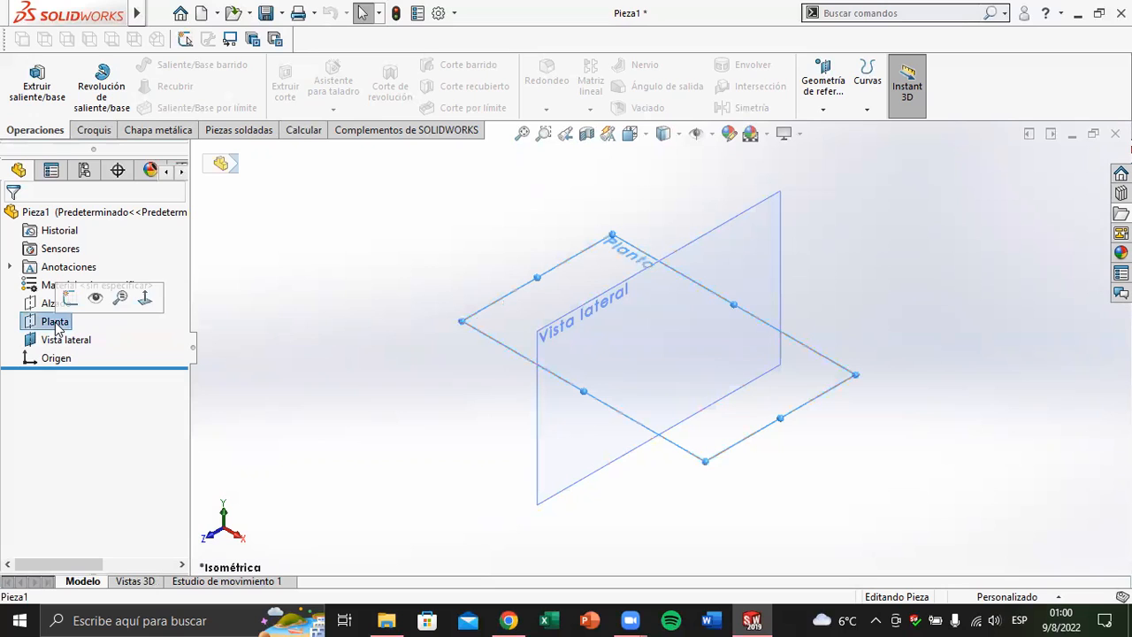
ctrl+click(46, 305)
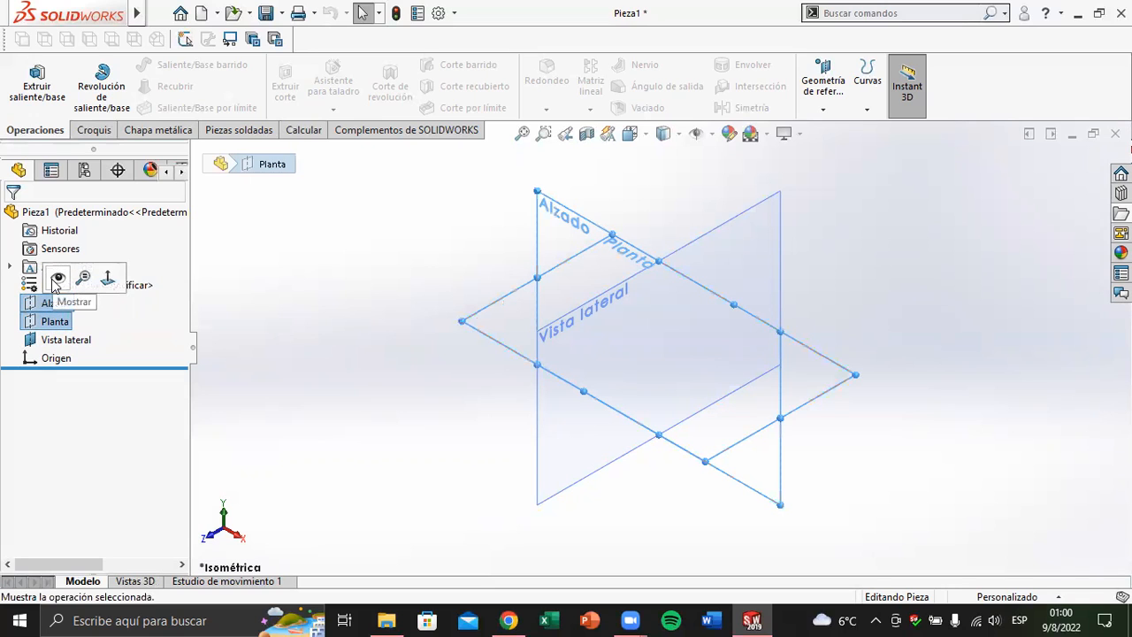
click(55, 281)
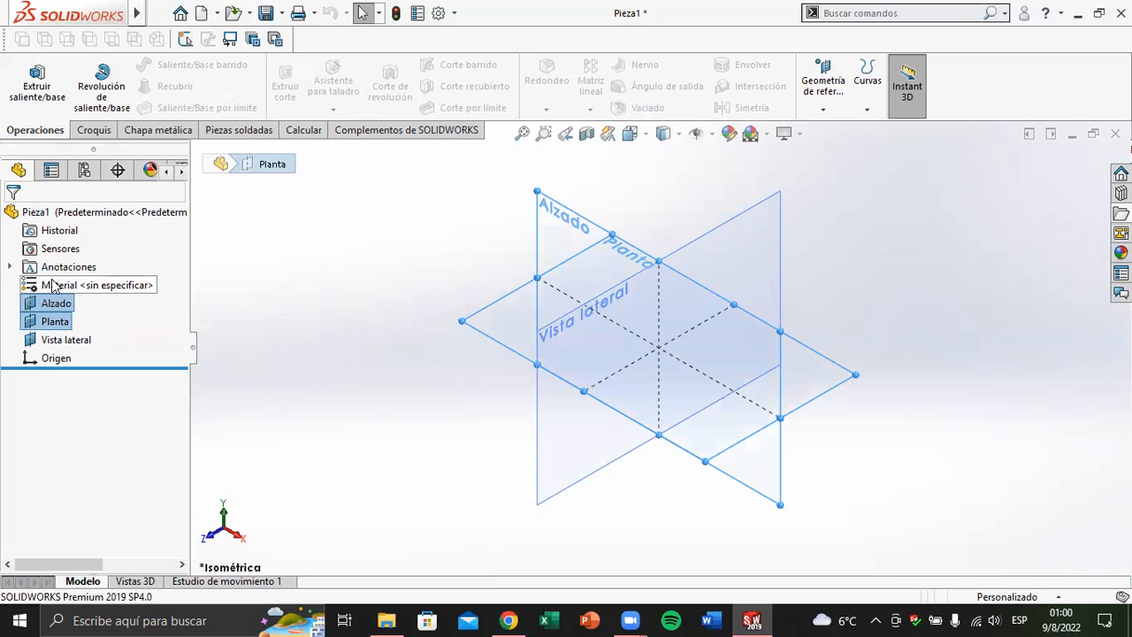
click(363, 394)
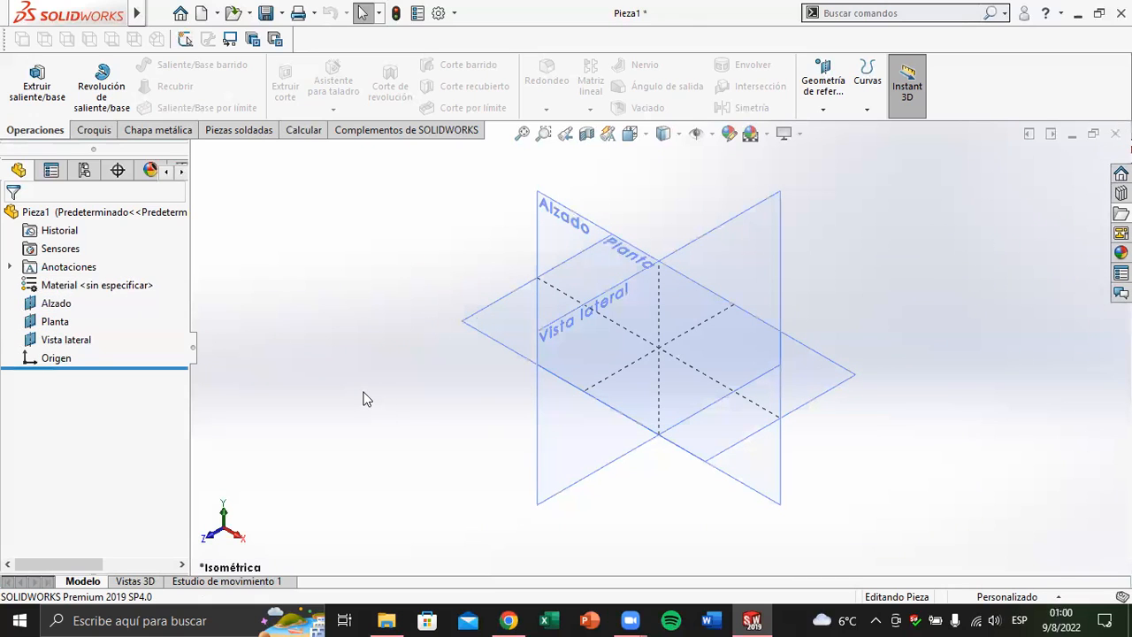
Hide the Vista lateral, Planta and Alzado planes
click(71, 343)
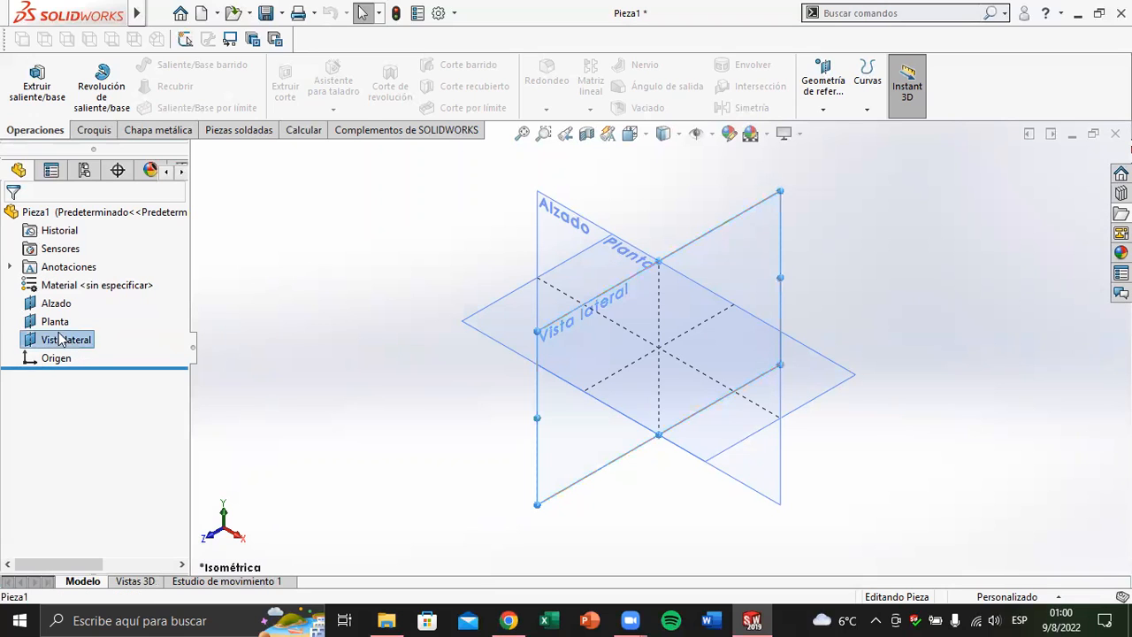
ctrl+click(52, 320)
ctrl+click(53, 303)
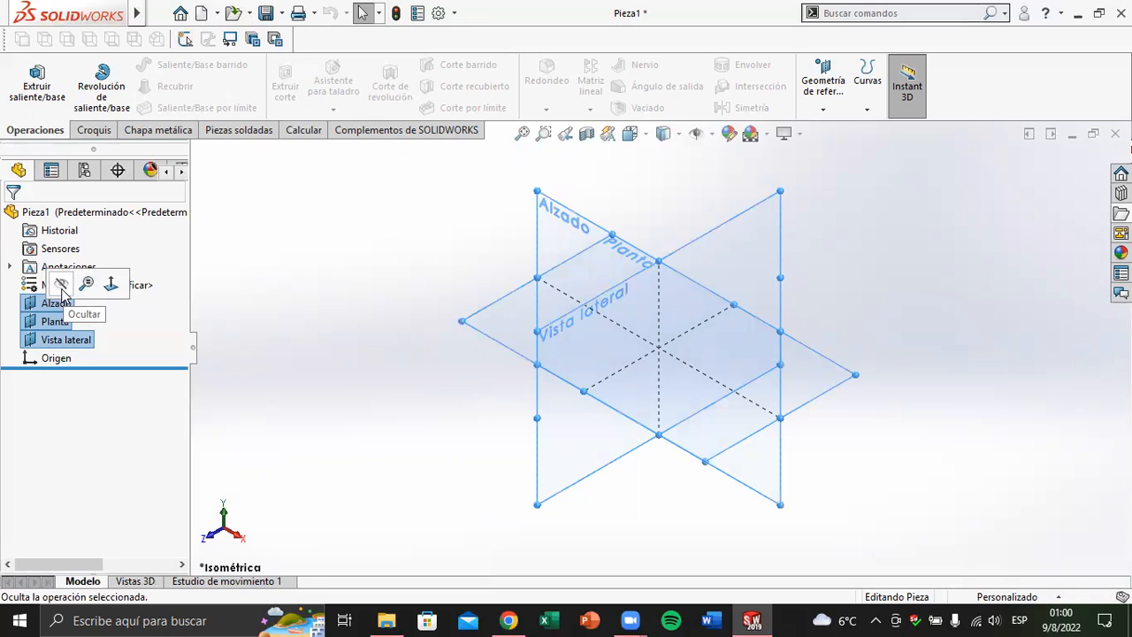
click(62, 289)
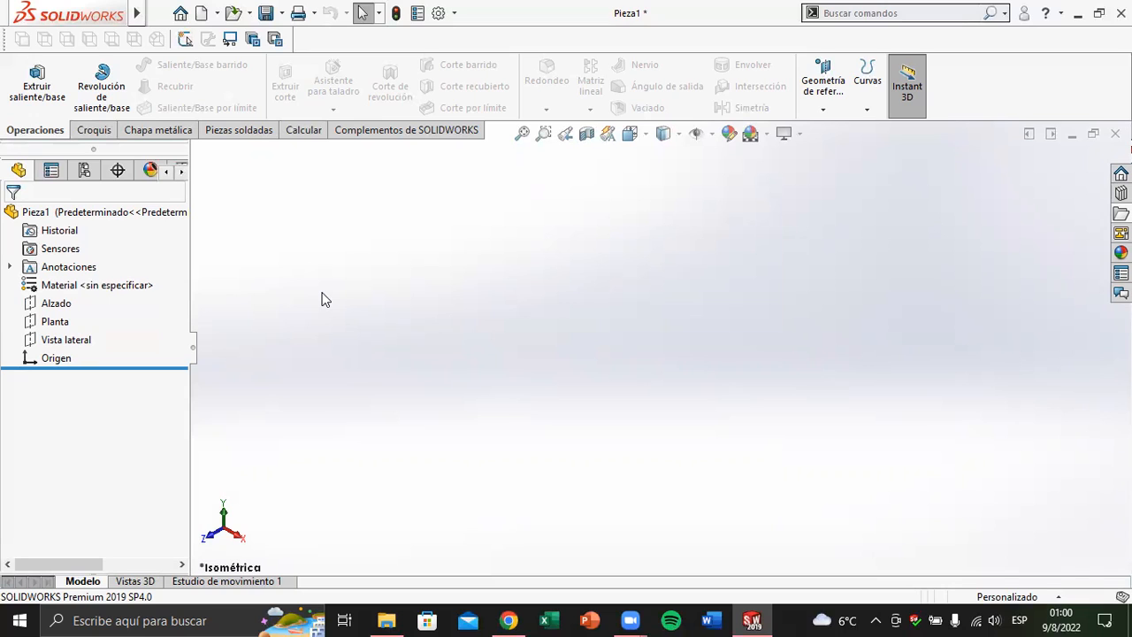
Show only the Planta plane in the graphics area
click(55, 323)
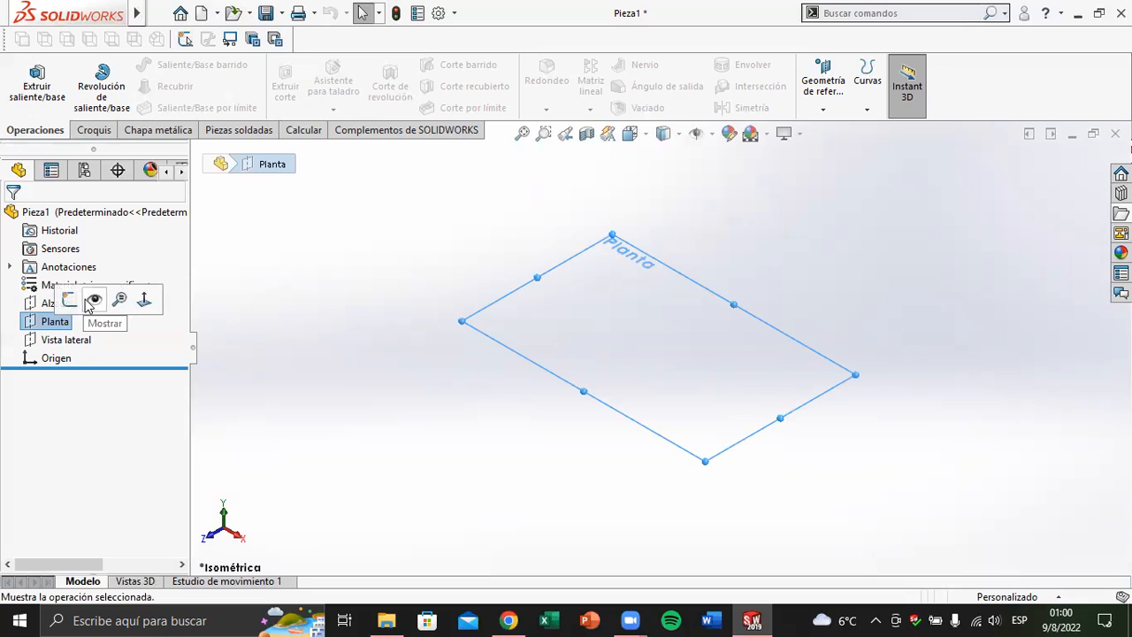
click(92, 300)
click(351, 312)
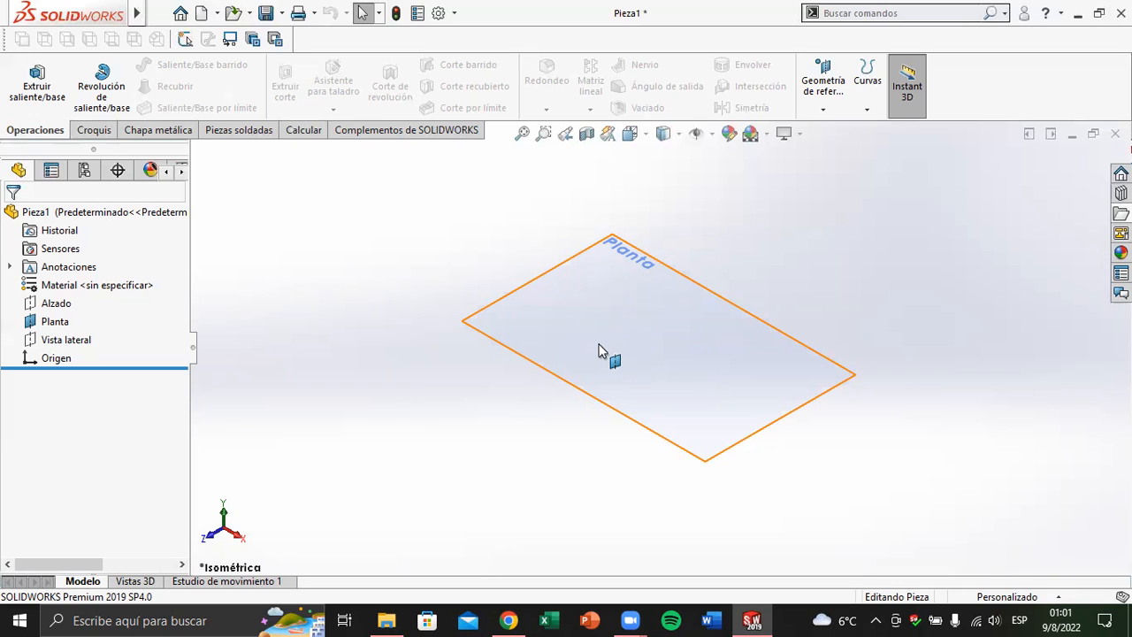
Start a sketch on the Planta plane and exit it without drawing anything
click(575, 267)
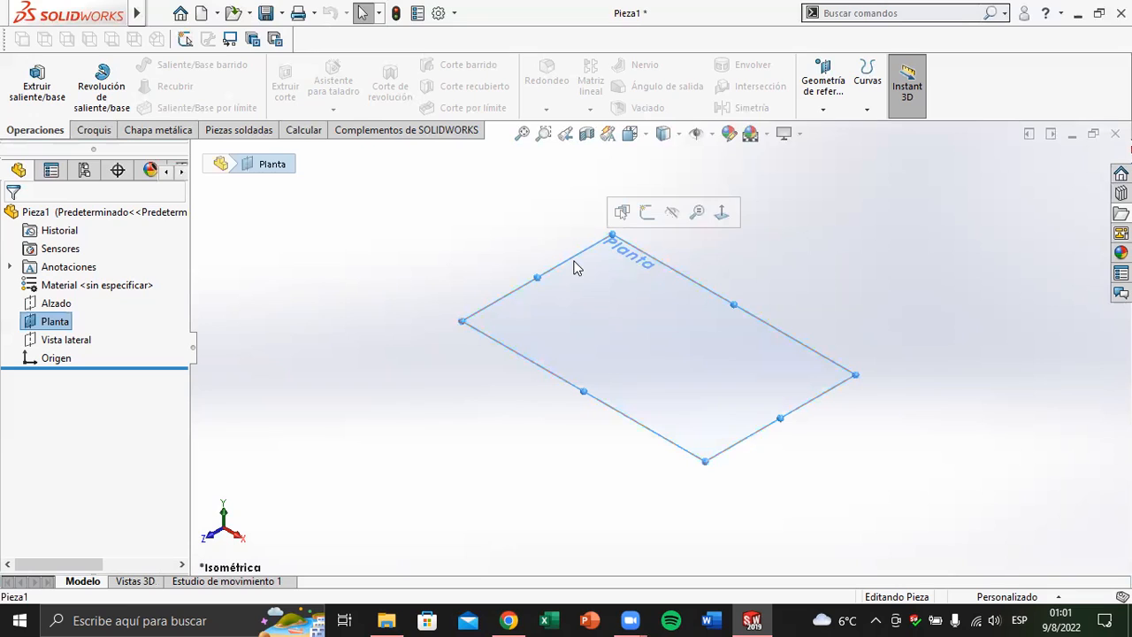
click(647, 214)
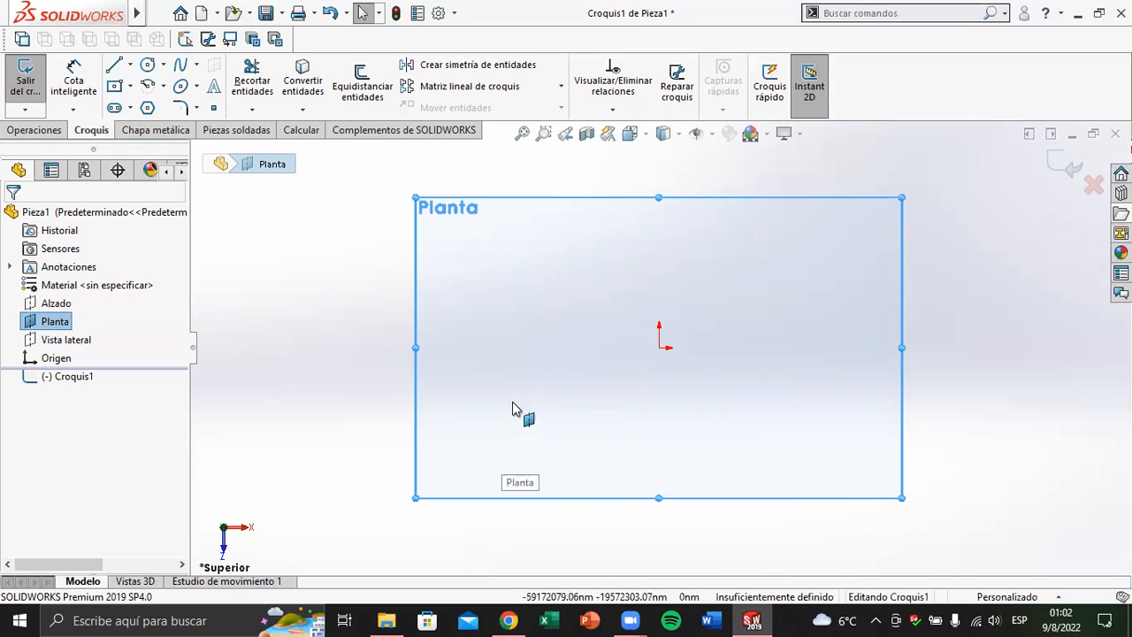
click(26, 86)
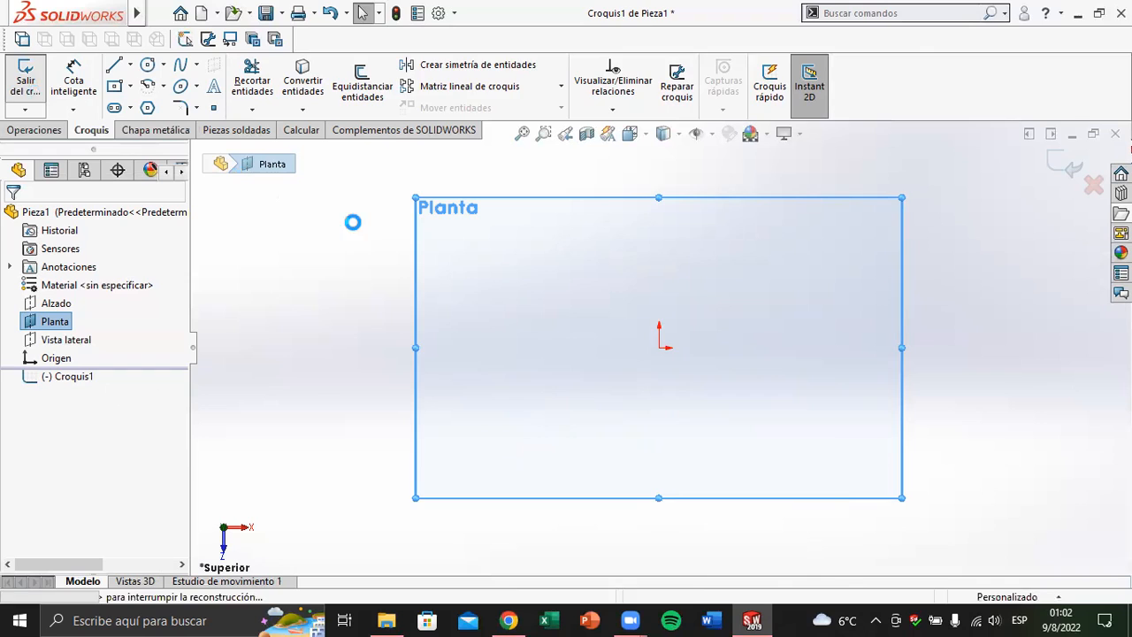
Set the document's unit system to MMGS (milímetro, gramo, segundo)
click(1048, 597)
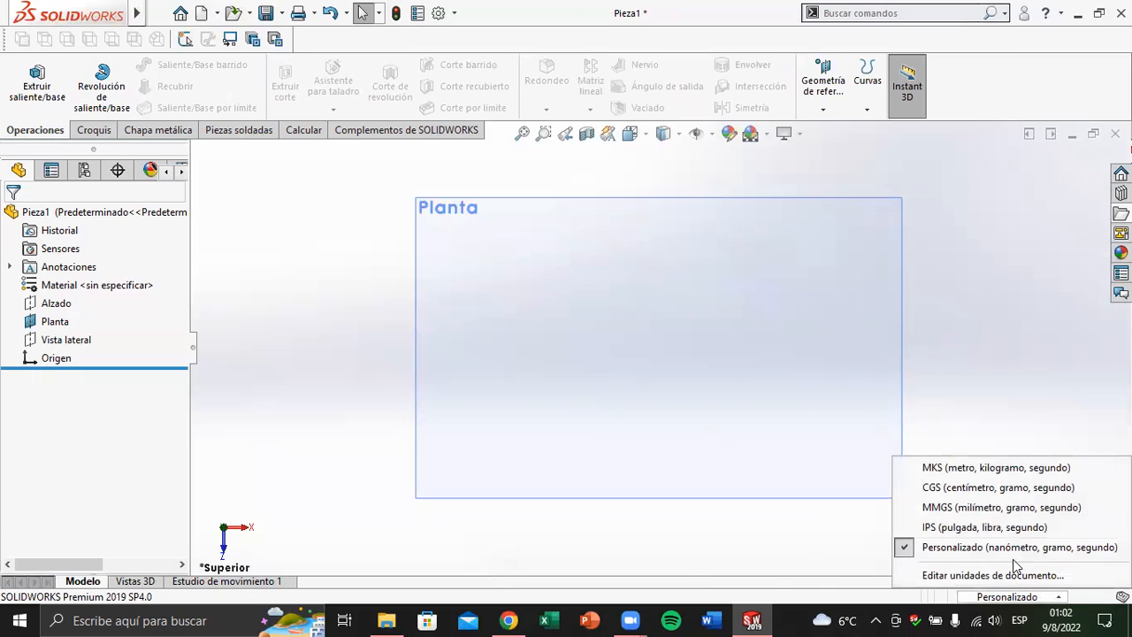
click(983, 508)
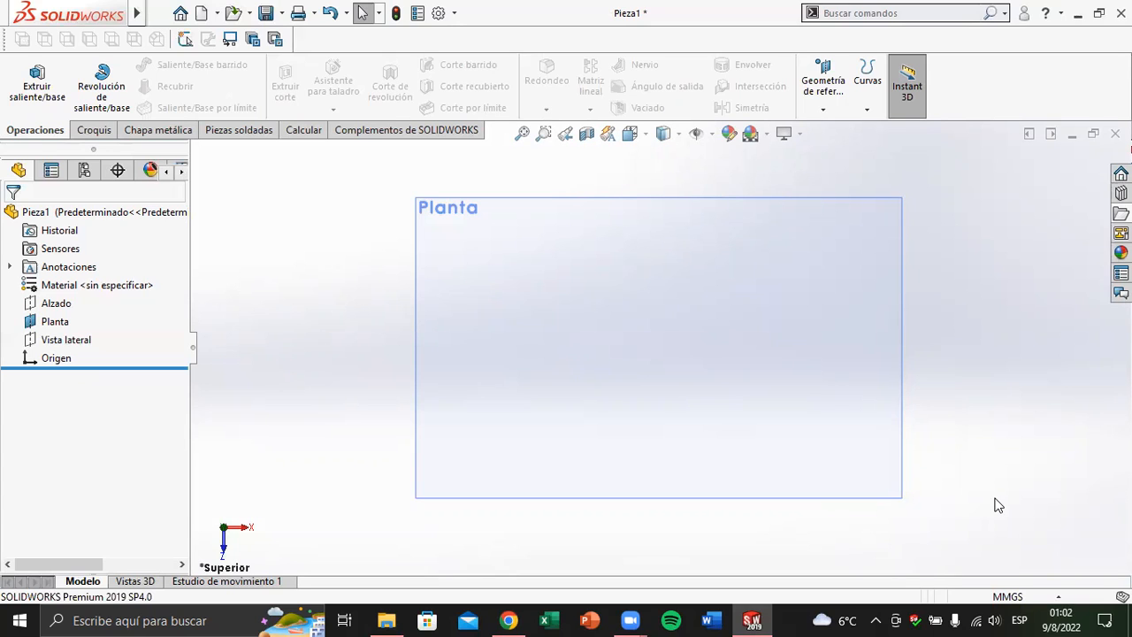
click(561, 279)
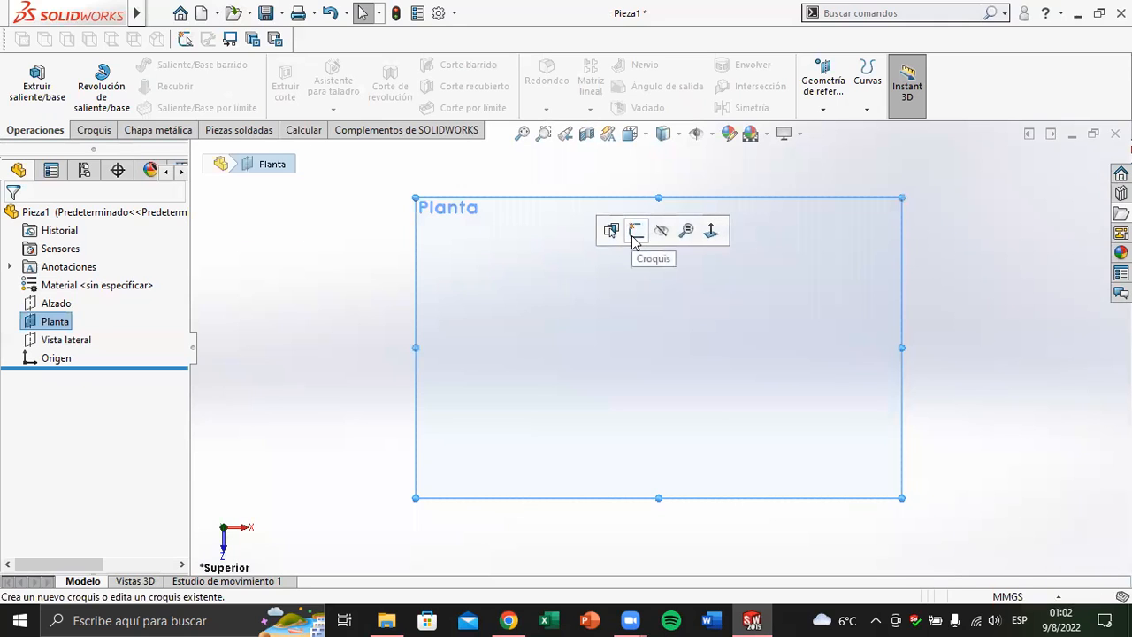
click(358, 261)
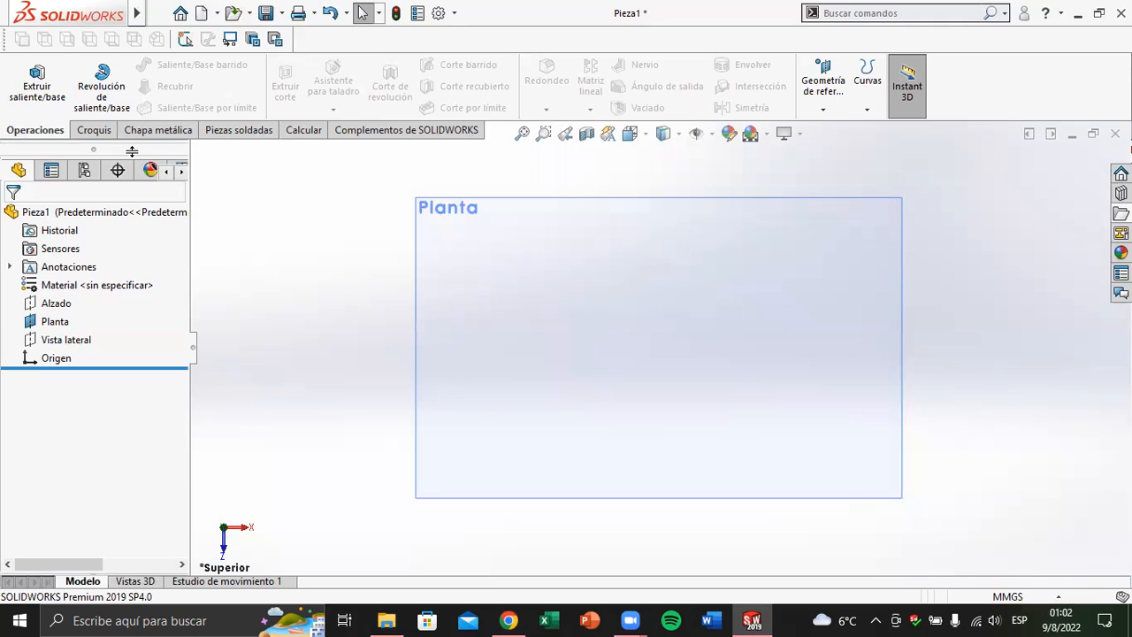
Start a new sketch on the Planta plane with the Croquis command
click(94, 130)
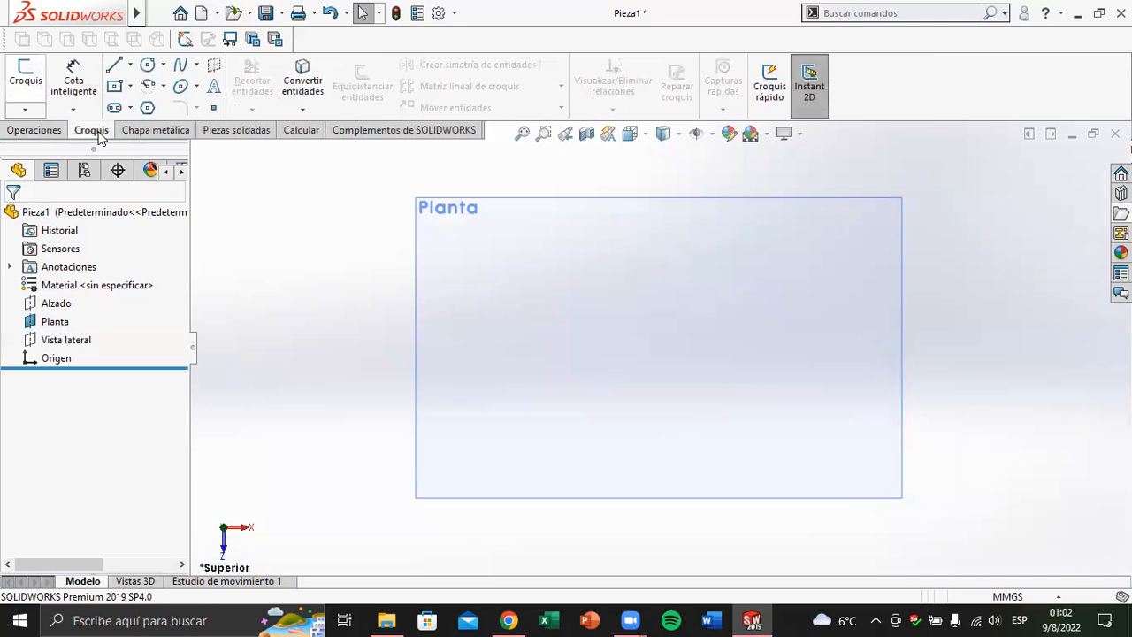
click(25, 78)
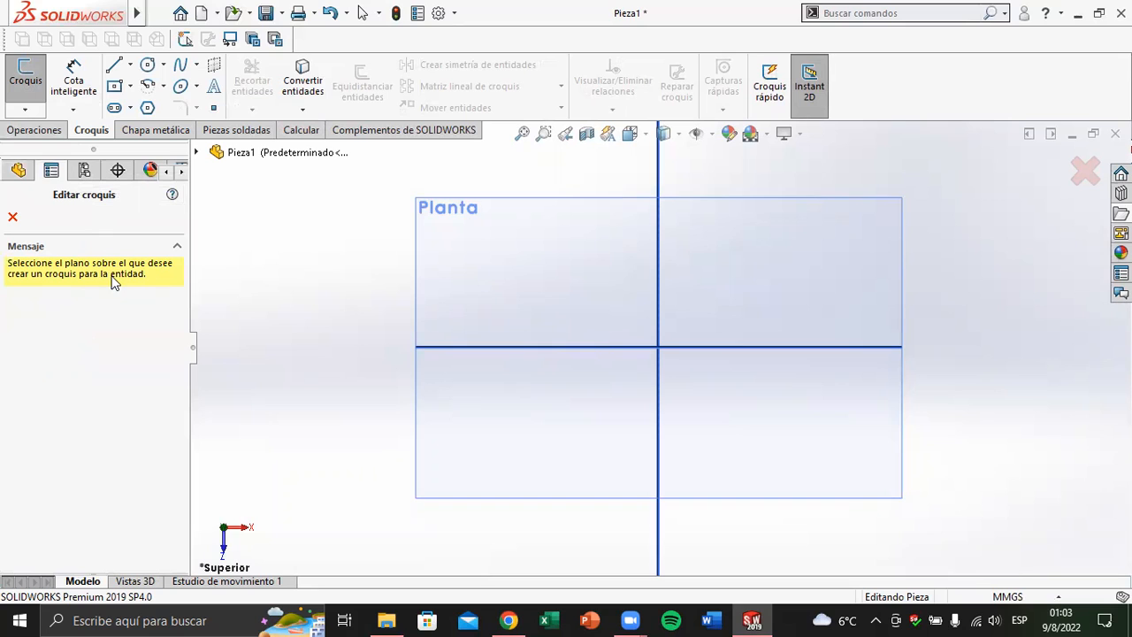
click(490, 229)
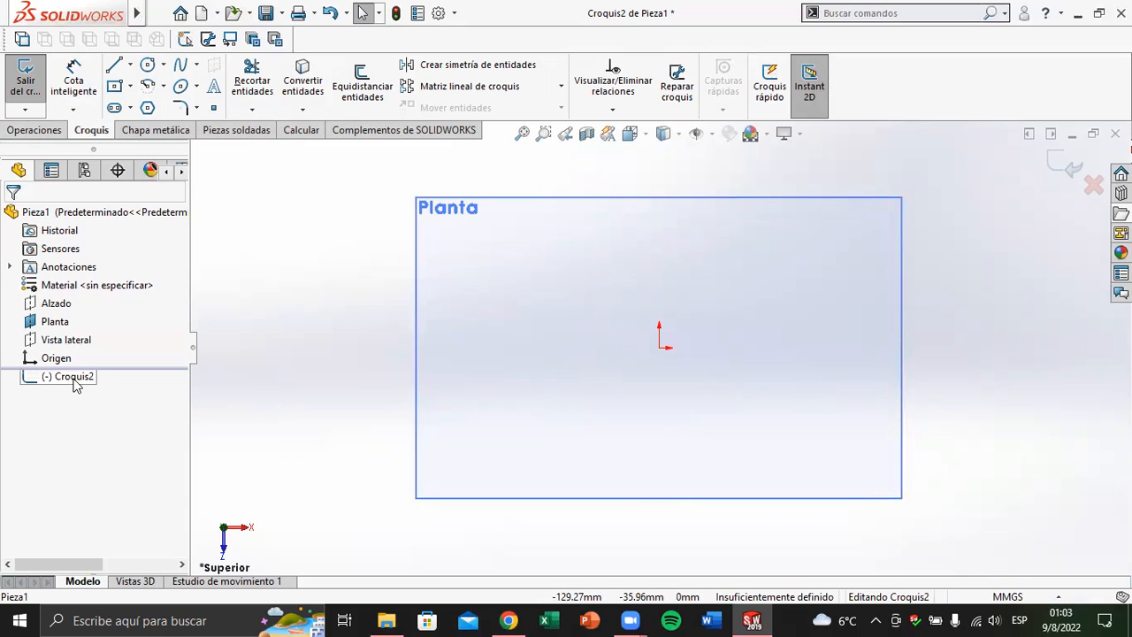
Sketch two connected sloped lines near the Planta plane's upper edge, the first rising and the second descending
click(149, 68)
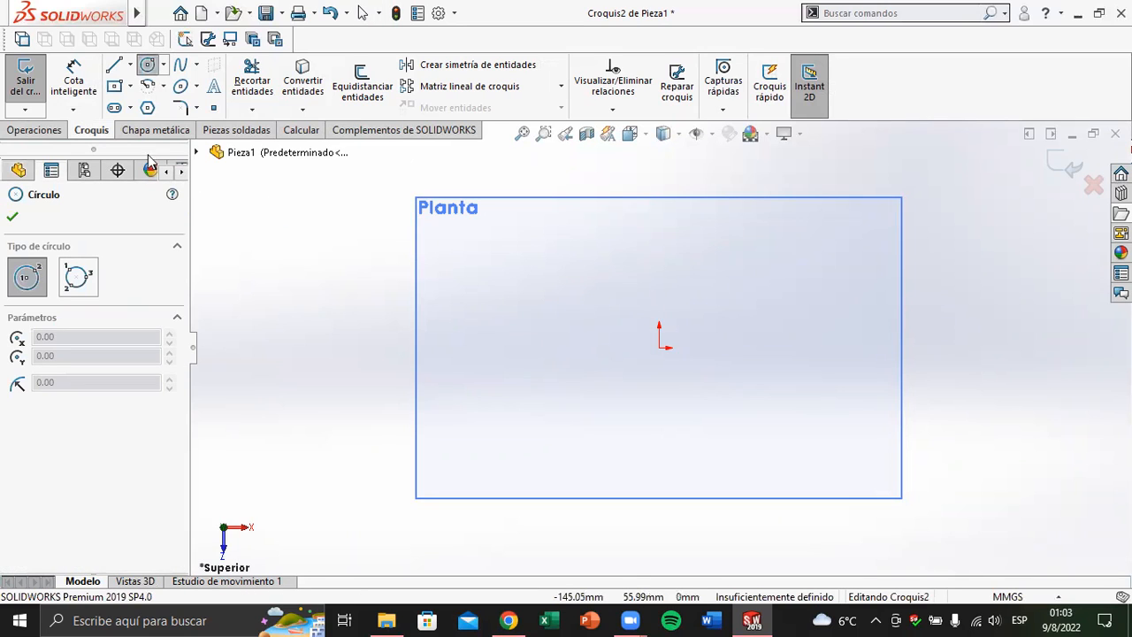
click(149, 67)
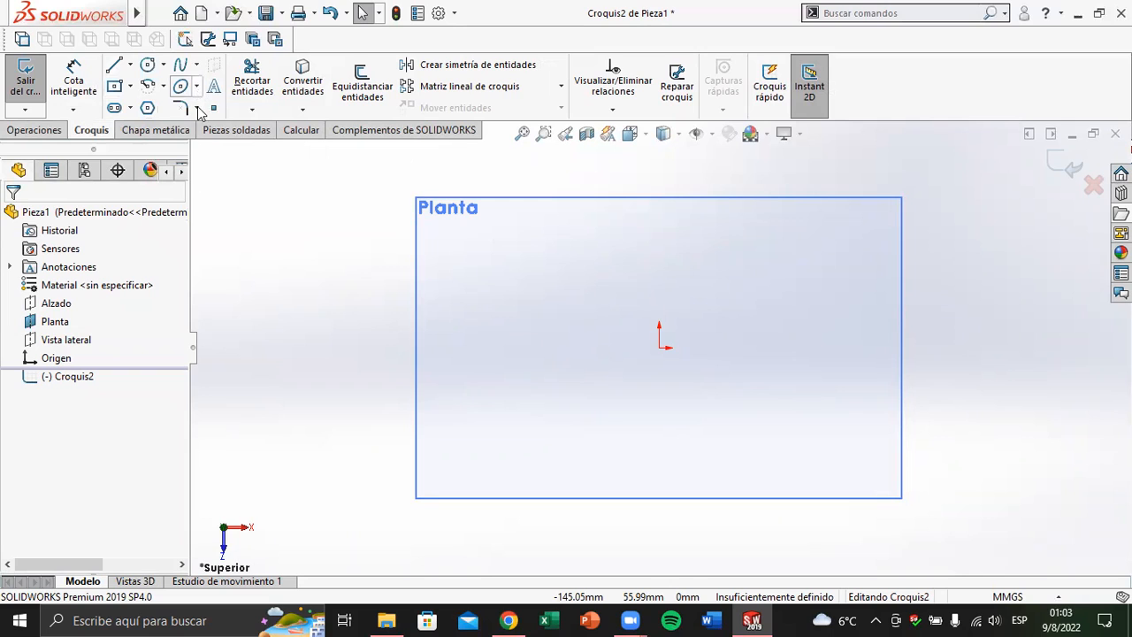
click(113, 65)
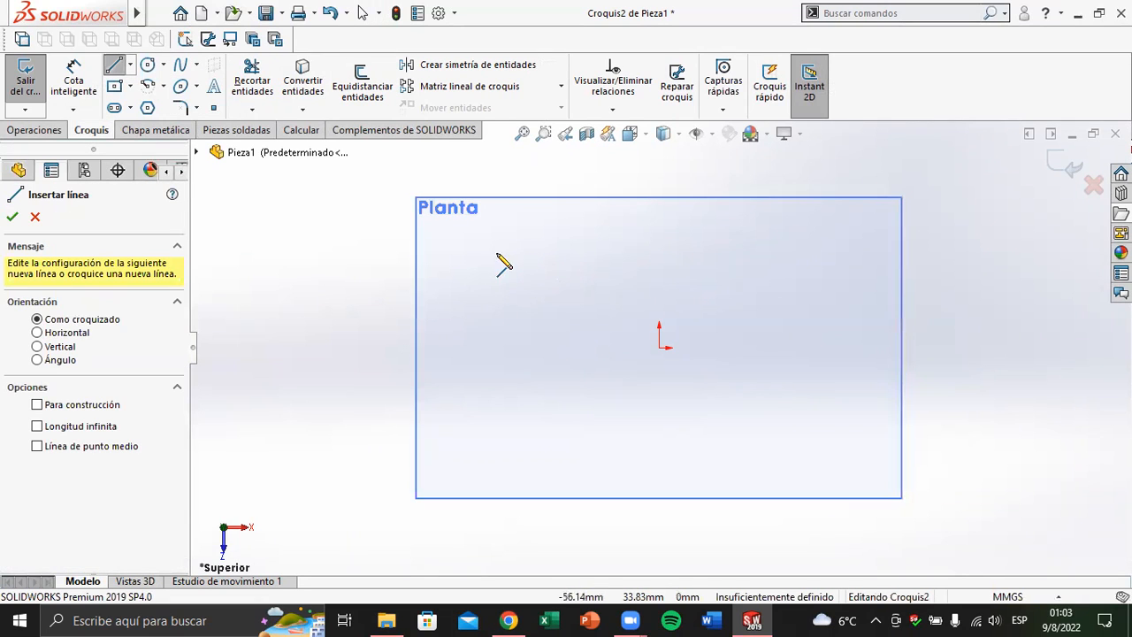
drag(484, 252, 551, 207)
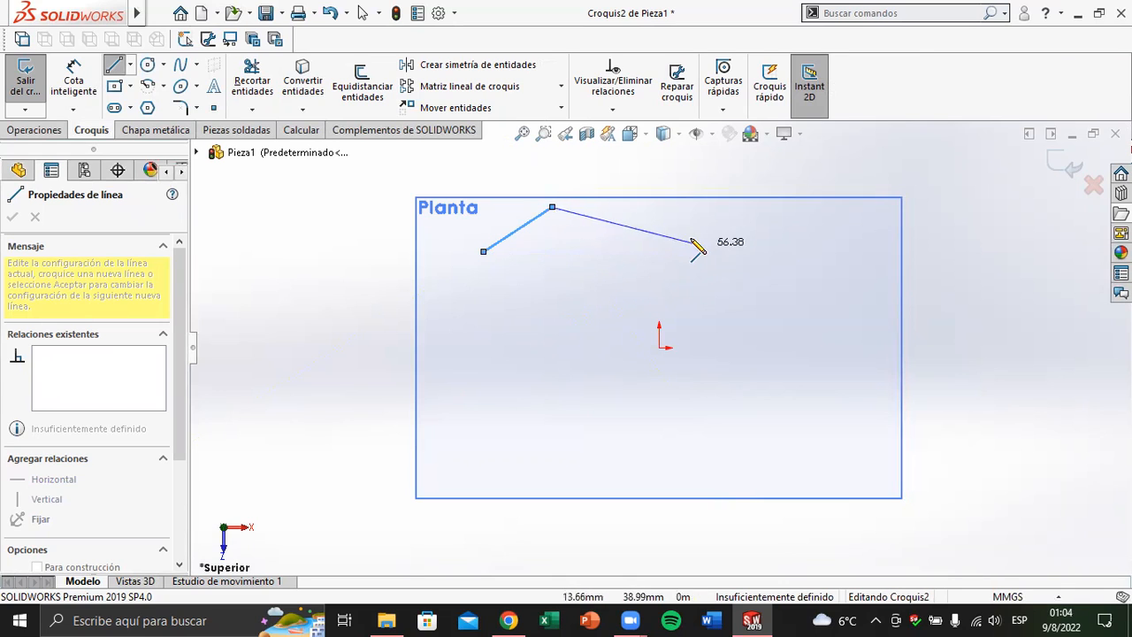
double_click(659, 235)
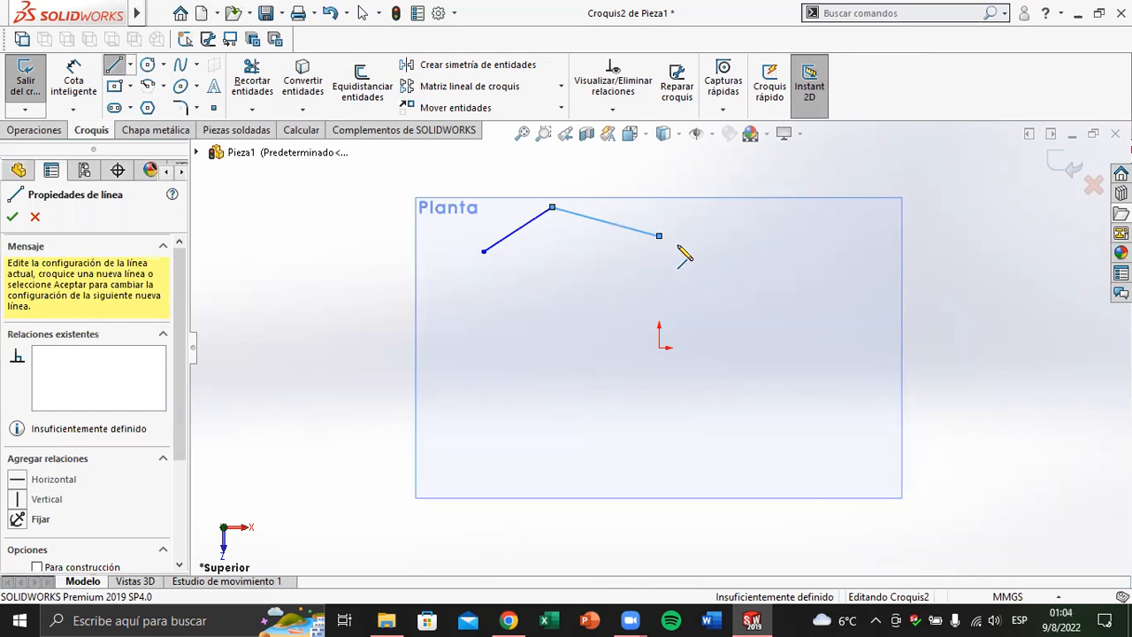
Continue the chain with lines: horizontal about 24 mm, vertical about 20 mm upward, horizontal about 17 mm, and about 27 mm parallel to the second line
click(658, 235)
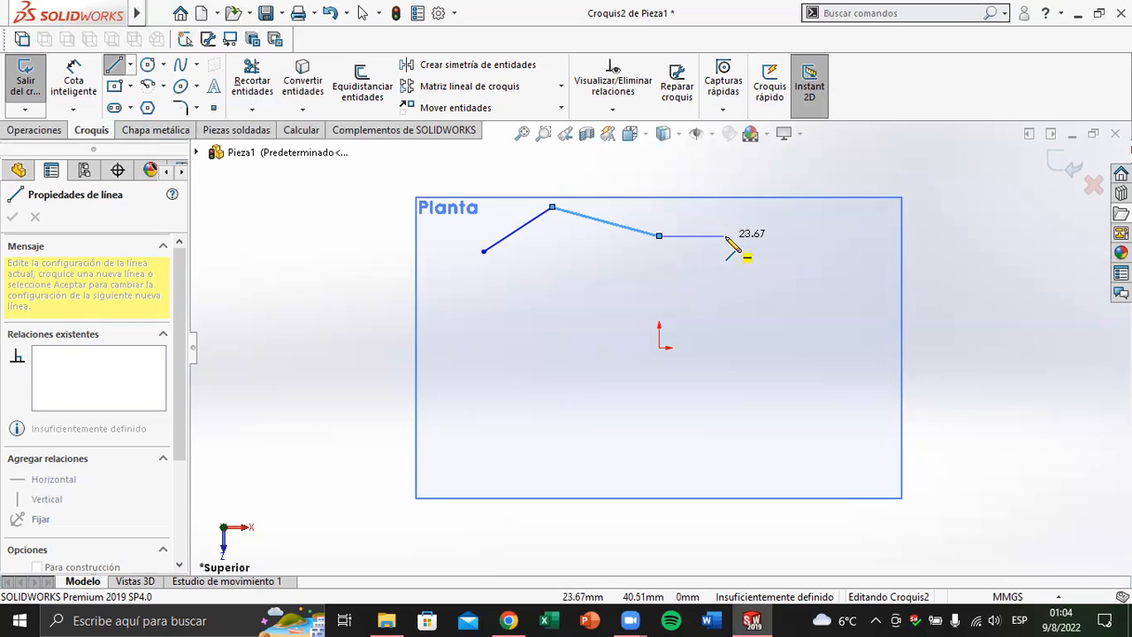
click(728, 237)
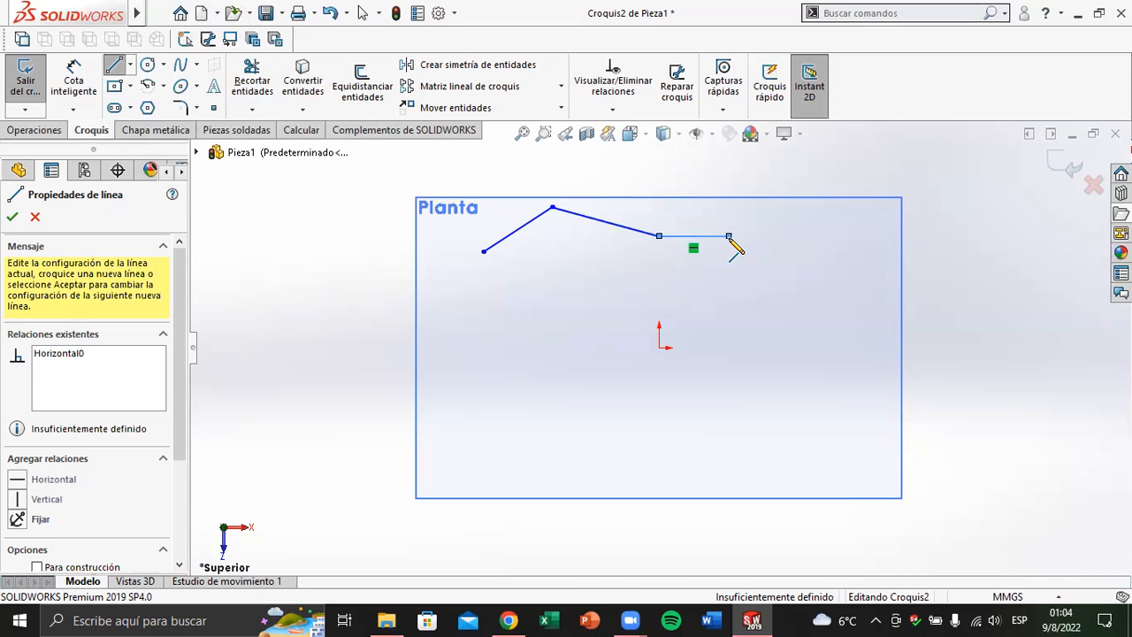
click(729, 182)
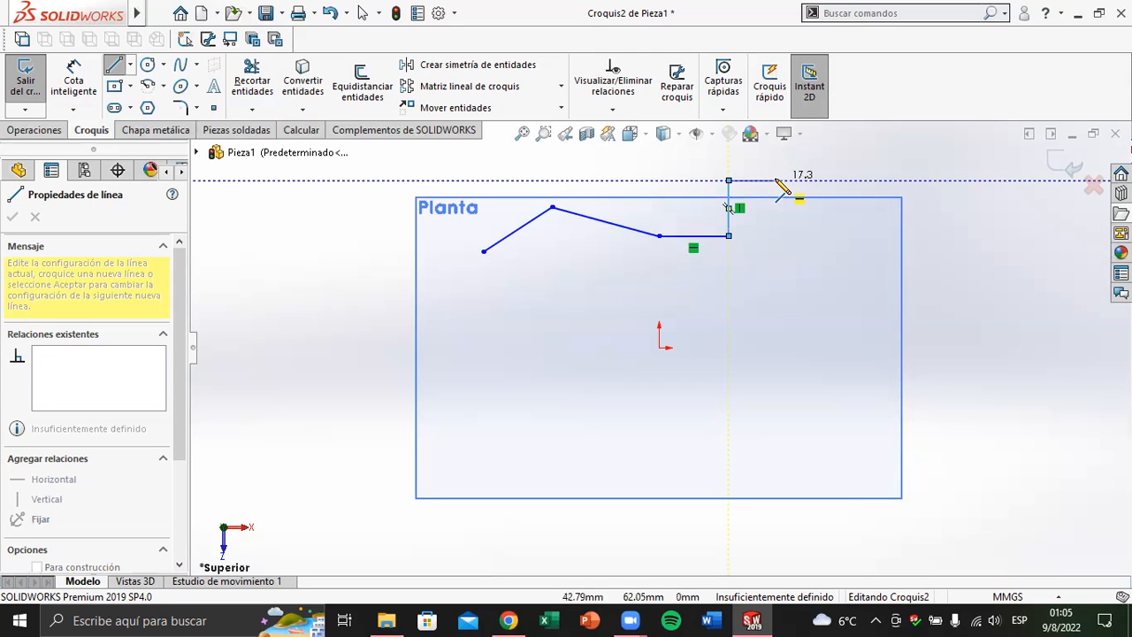
click(777, 181)
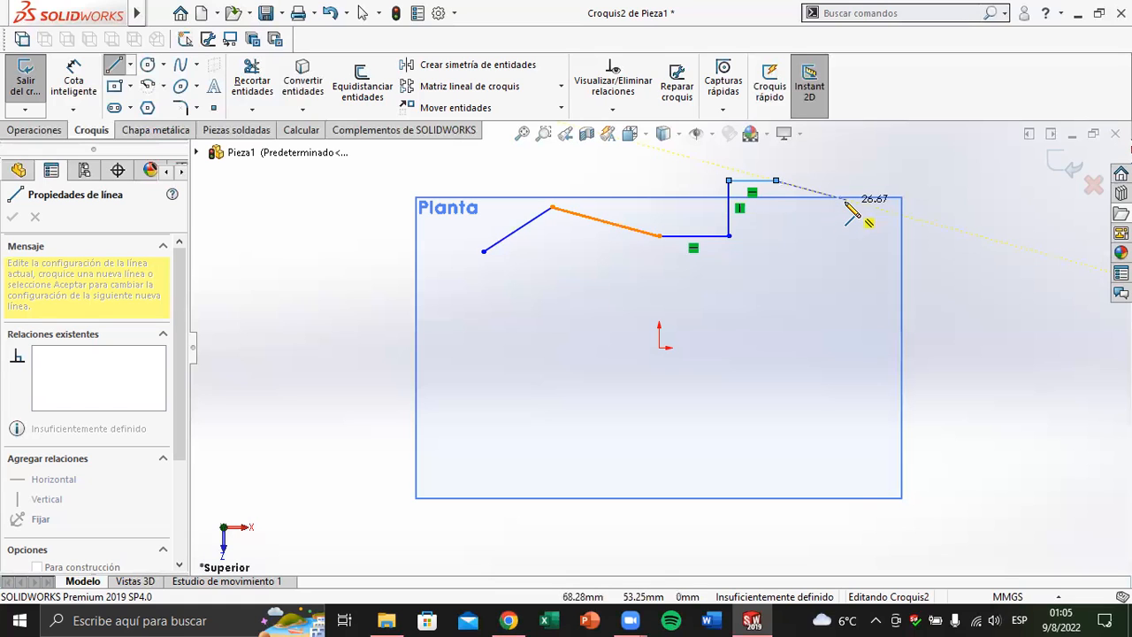
click(845, 200)
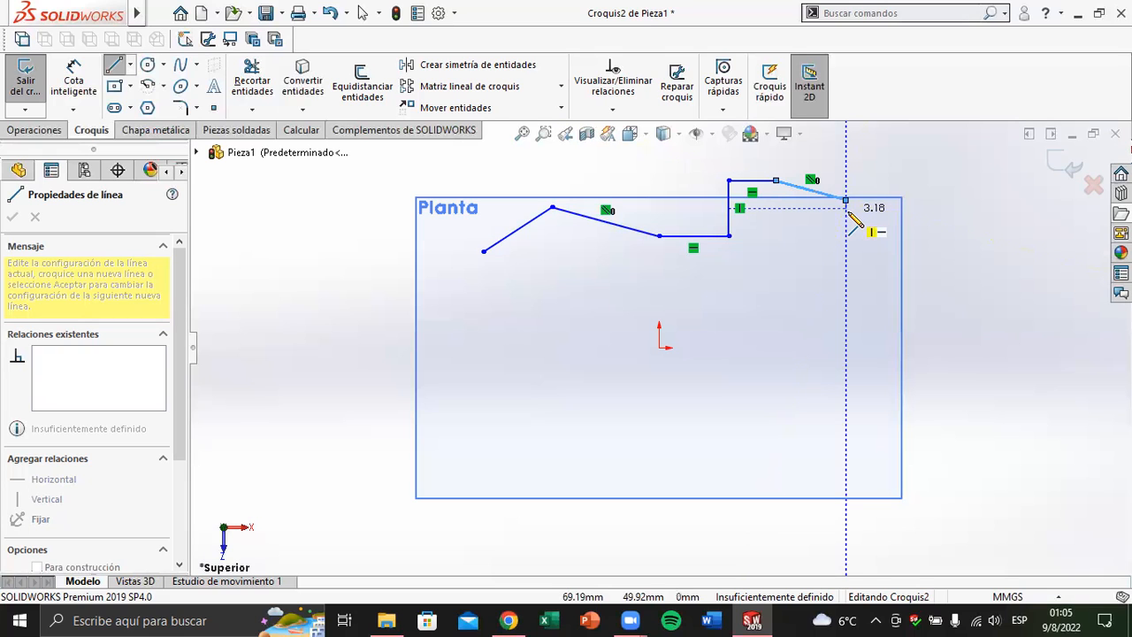
scroll(855, 221, up, 3)
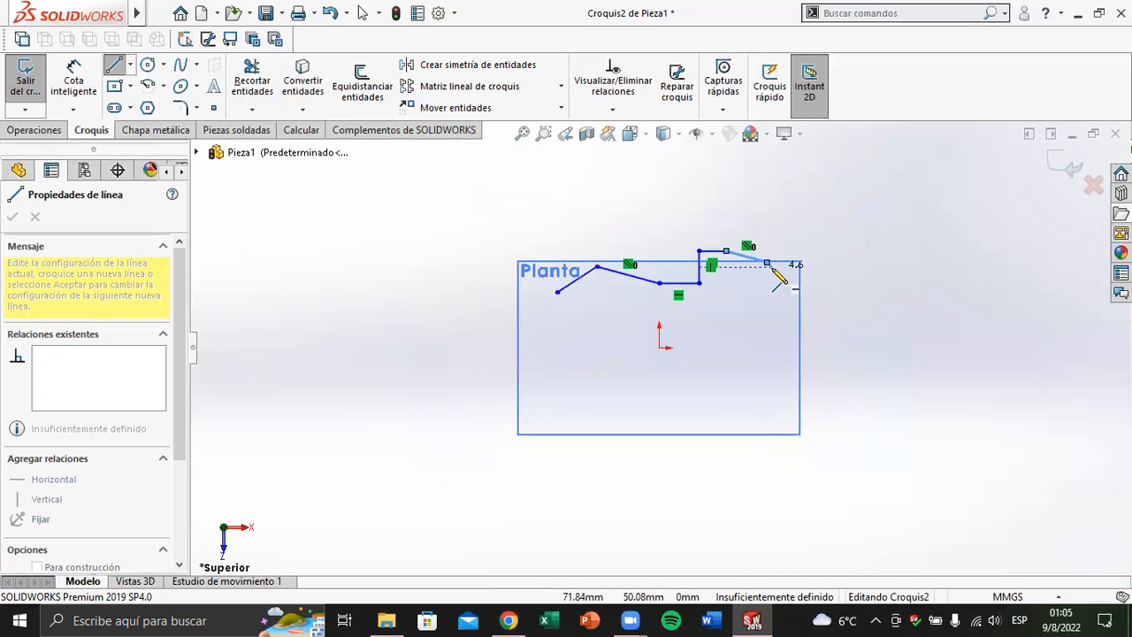
scroll(778, 273, down, 3)
key(a)
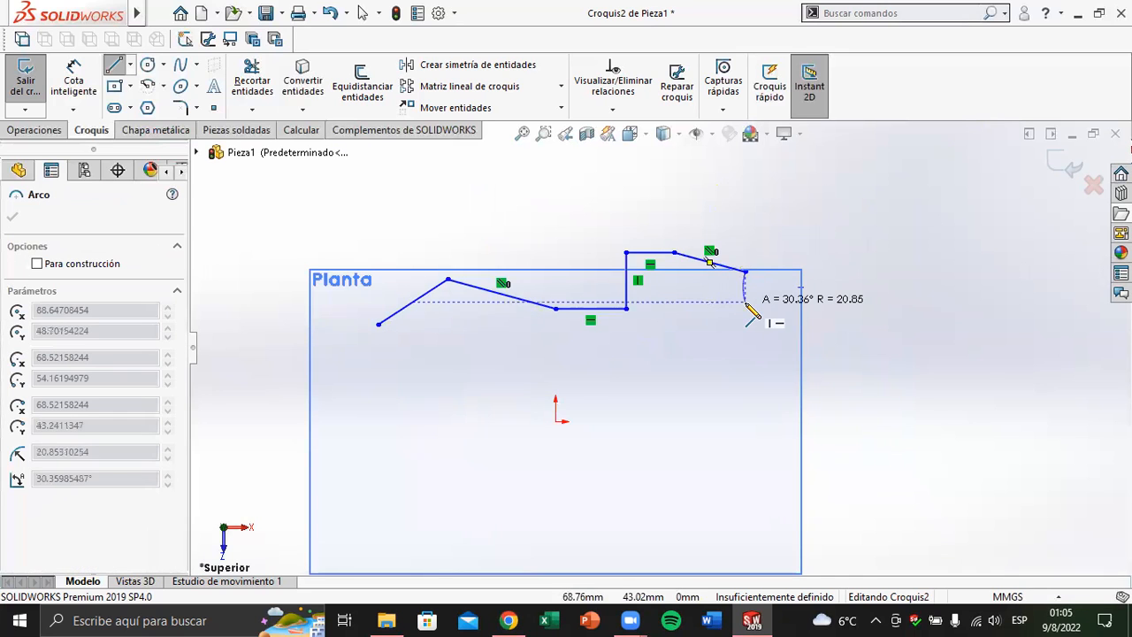
scroll(749, 298, down, 2)
key(Escape)
key(Escape)
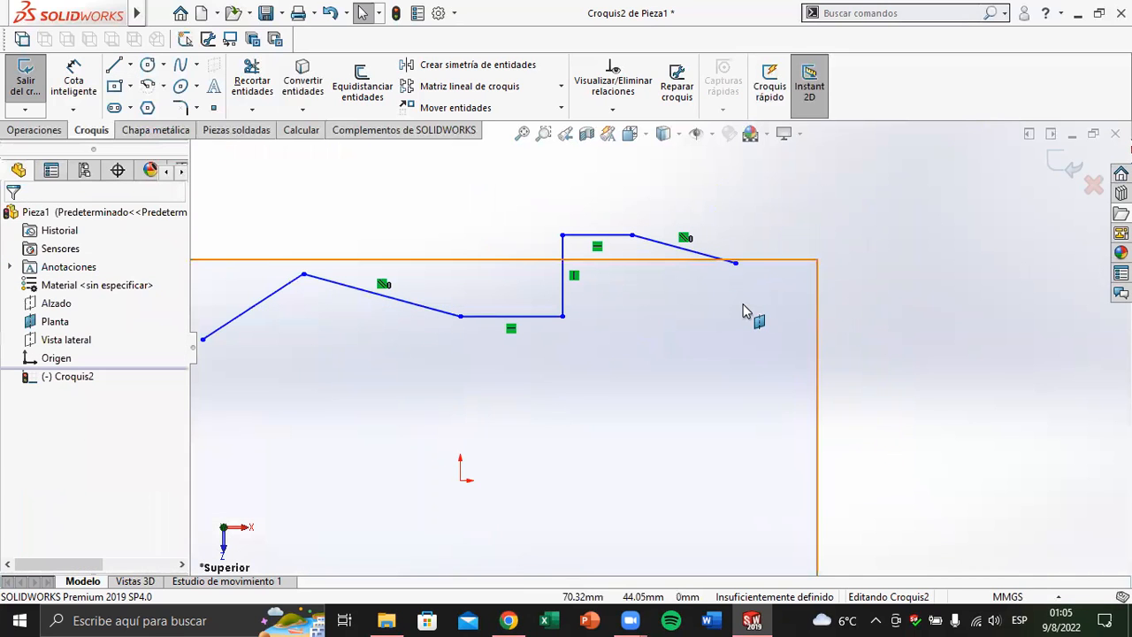
scroll(743, 311, up, 4)
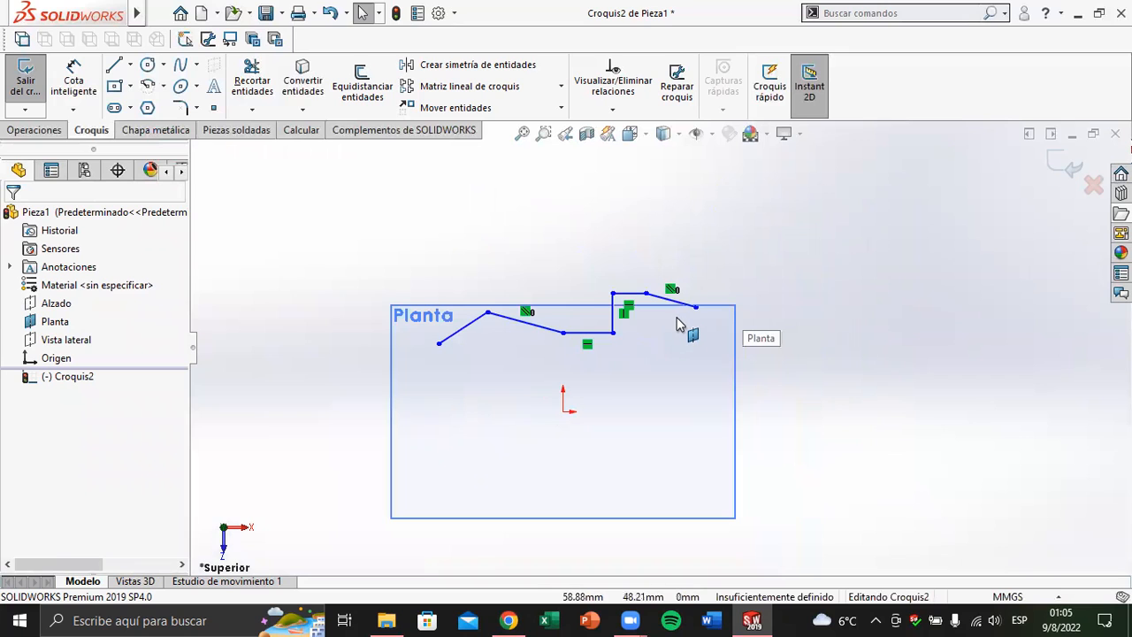
scroll(681, 321, down, 3)
scroll(681, 321, down, 1)
scroll(687, 328, up, 3)
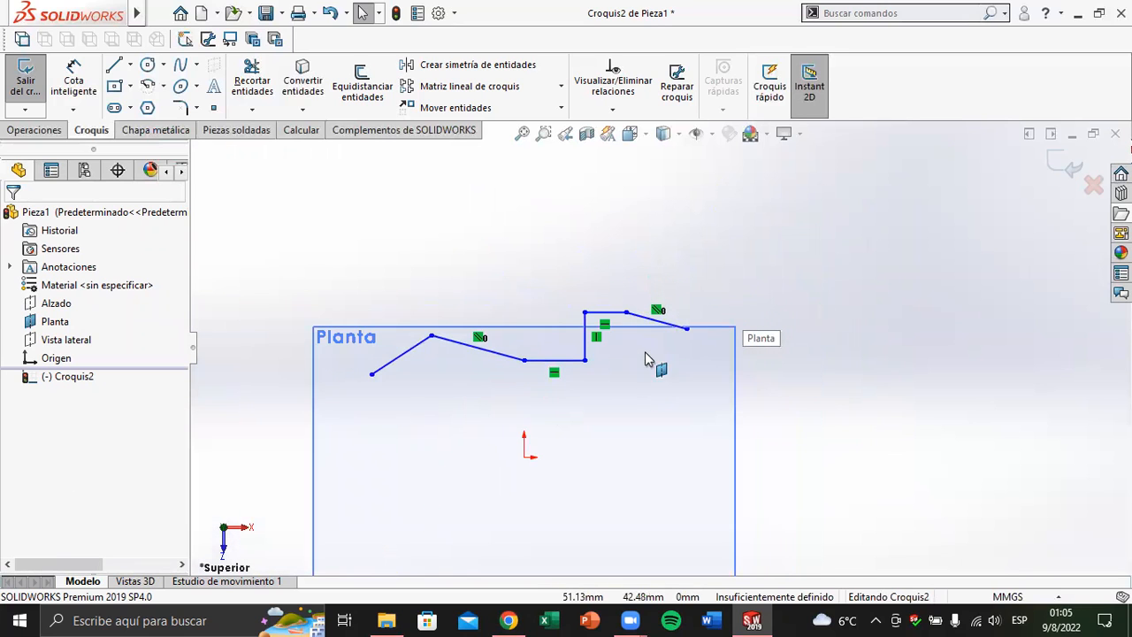
scroll(485, 519, down, 3)
scroll(486, 519, up, 4)
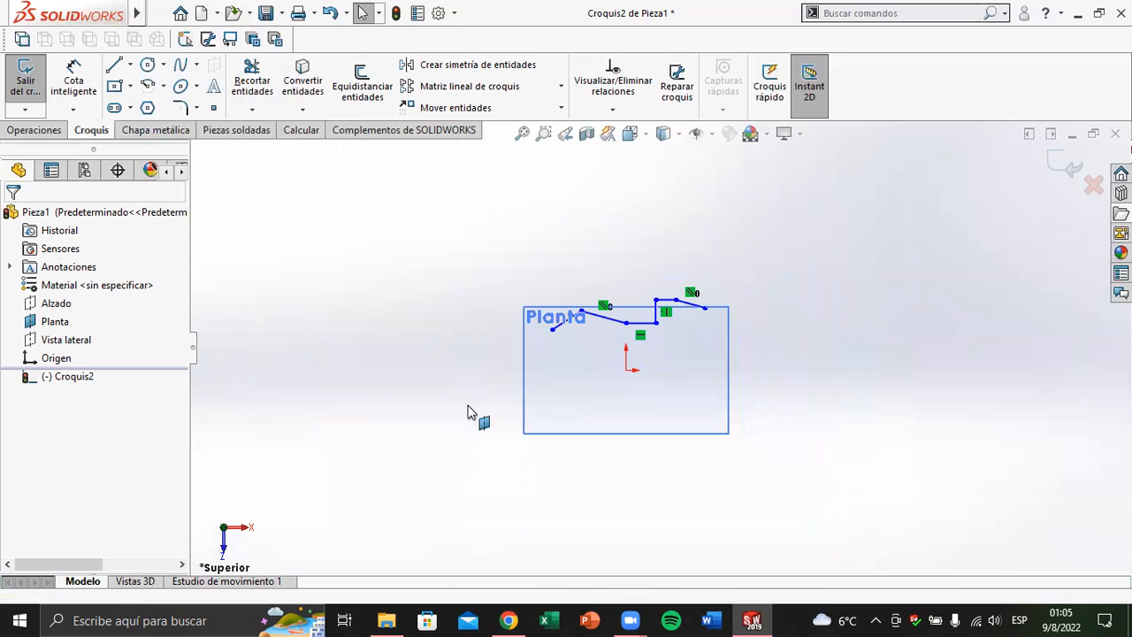
scroll(232, 375, down, 4)
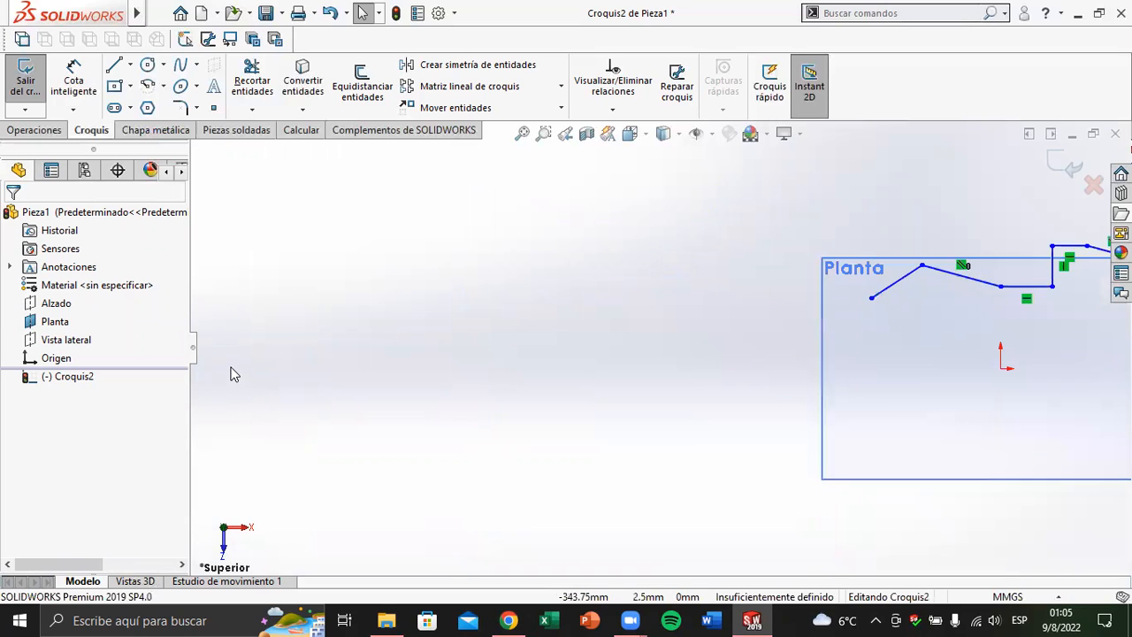
scroll(232, 374, up, 4)
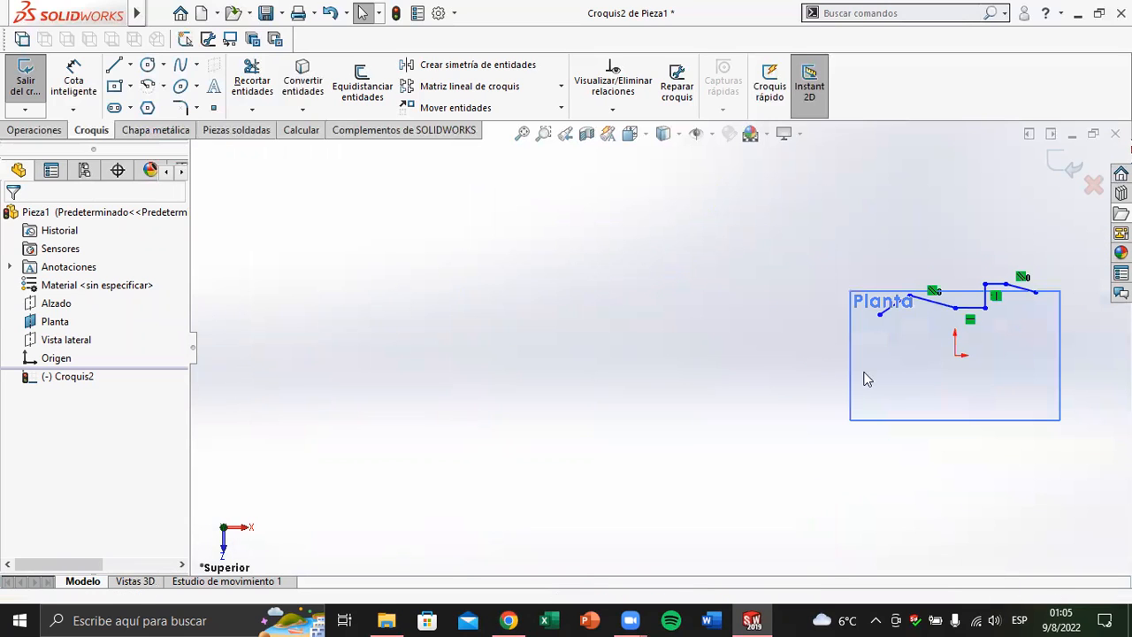
scroll(956, 357, down, 6)
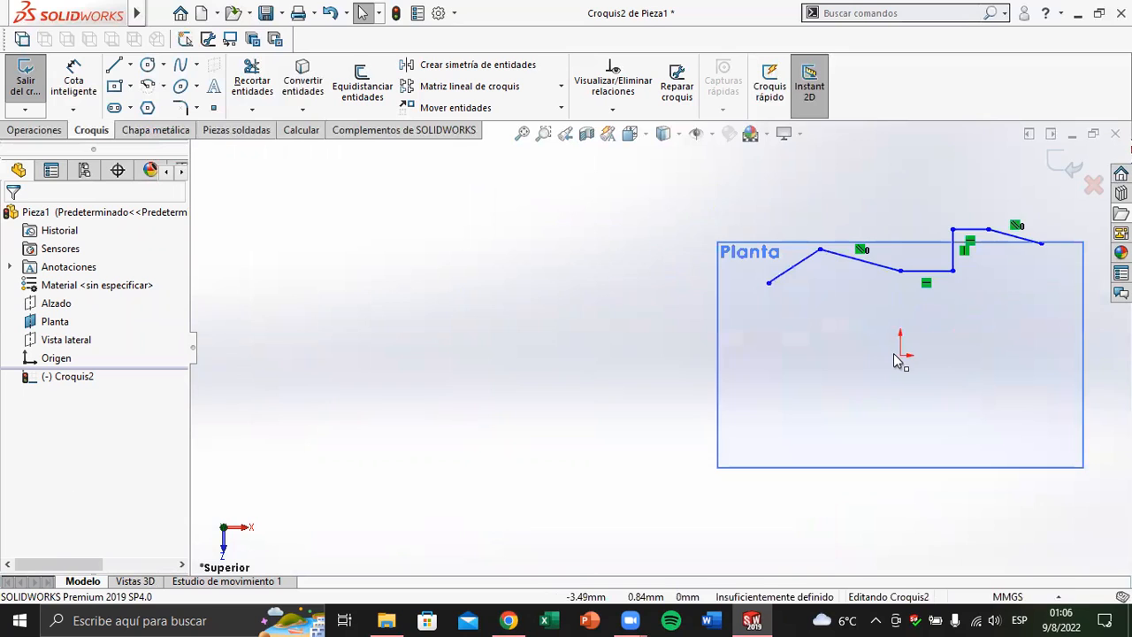
scroll(882, 354, up, 4)
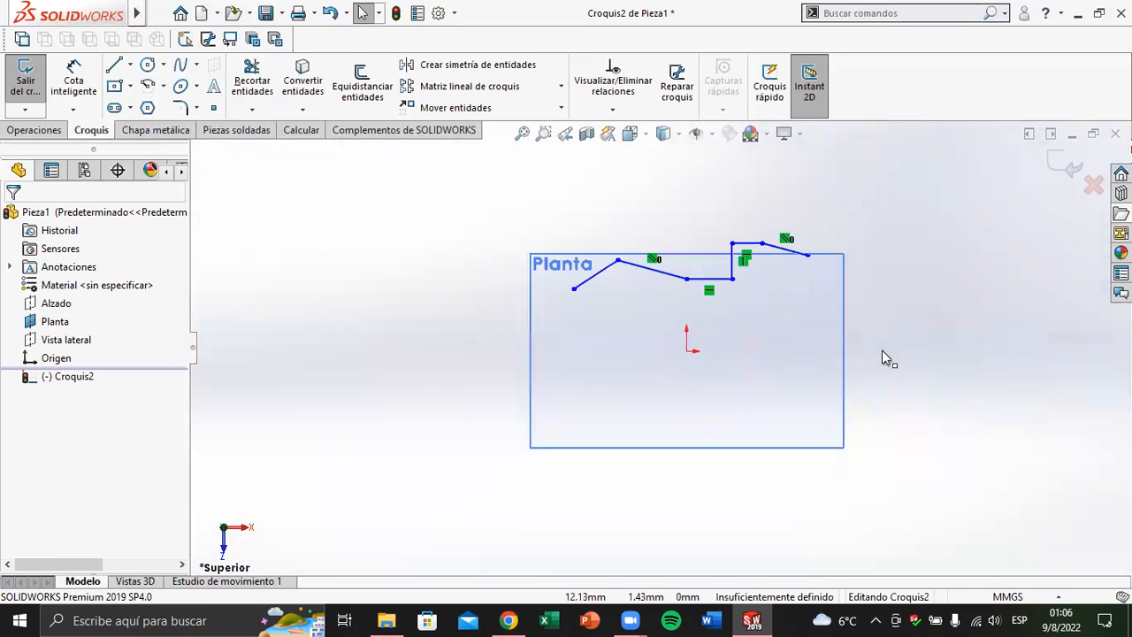
Extend the chain with a vertical line about 3 mm downward, a horizontal about 43 mm back to the vertical segment, and a downward sloping line
scroll(783, 287, down, 2)
scroll(768, 281, down, 1)
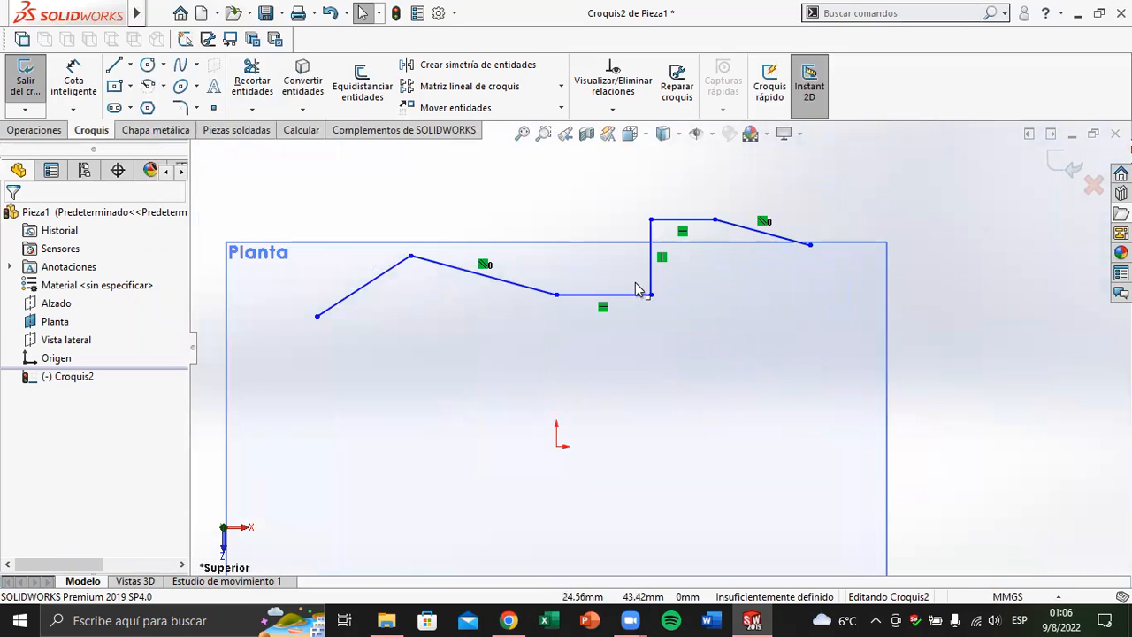
scroll(789, 232, down, 2)
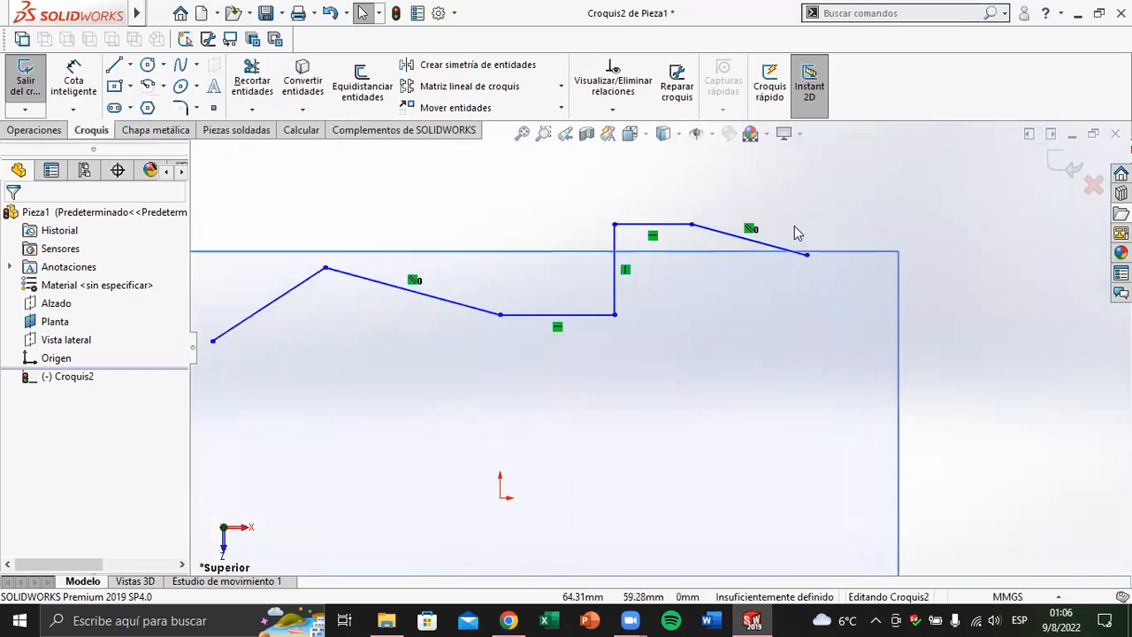
click(113, 66)
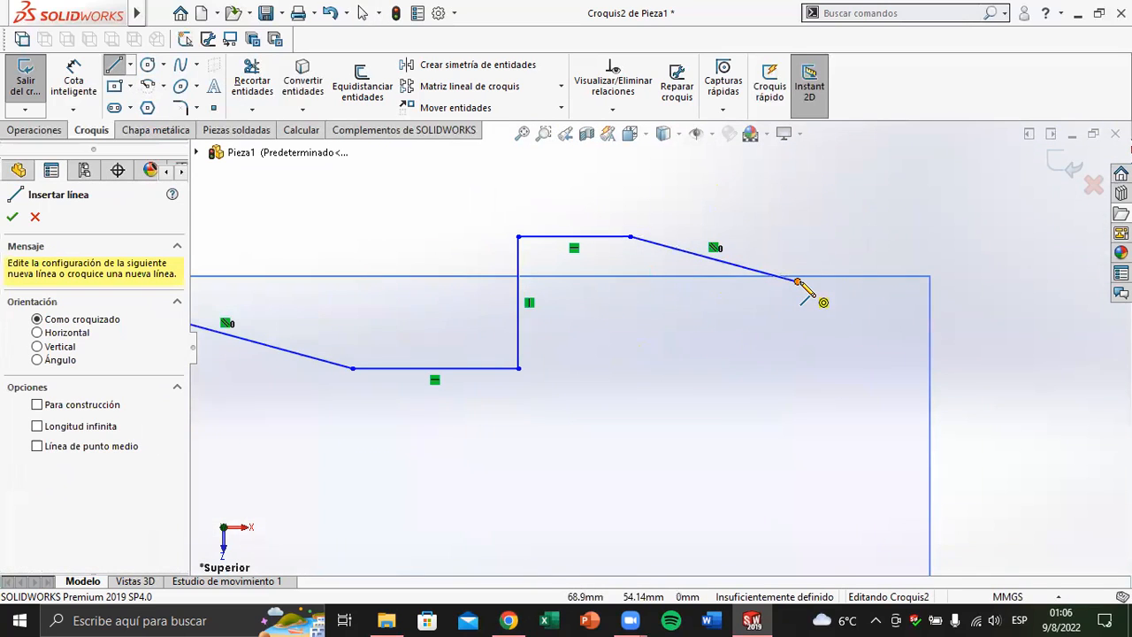
click(797, 281)
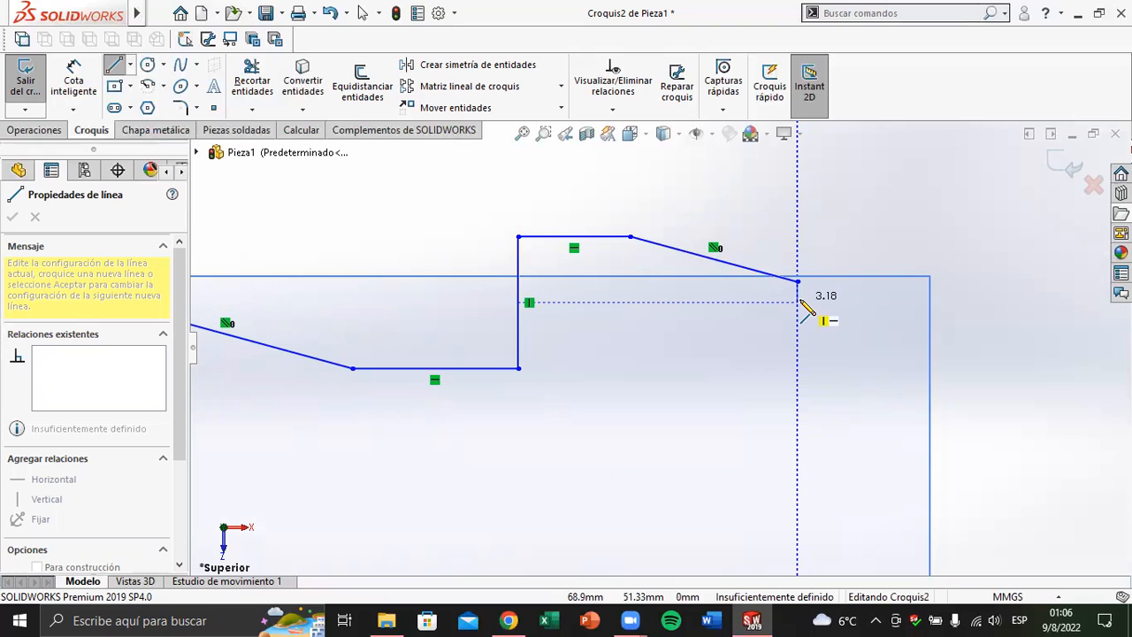
click(797, 302)
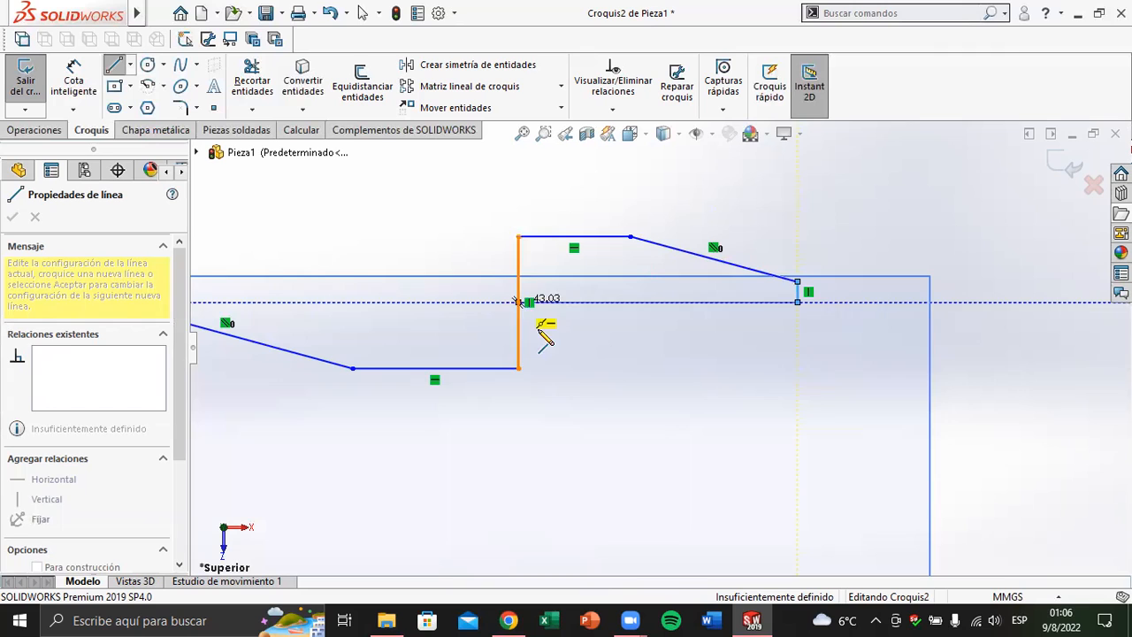
click(518, 302)
click(629, 454)
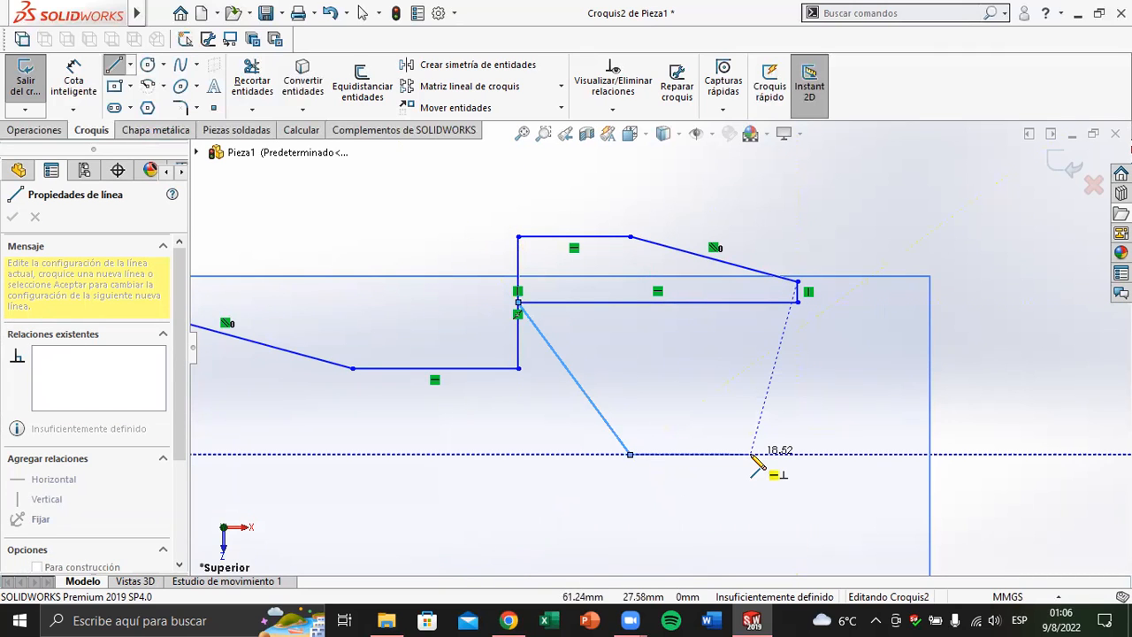
key(Escape)
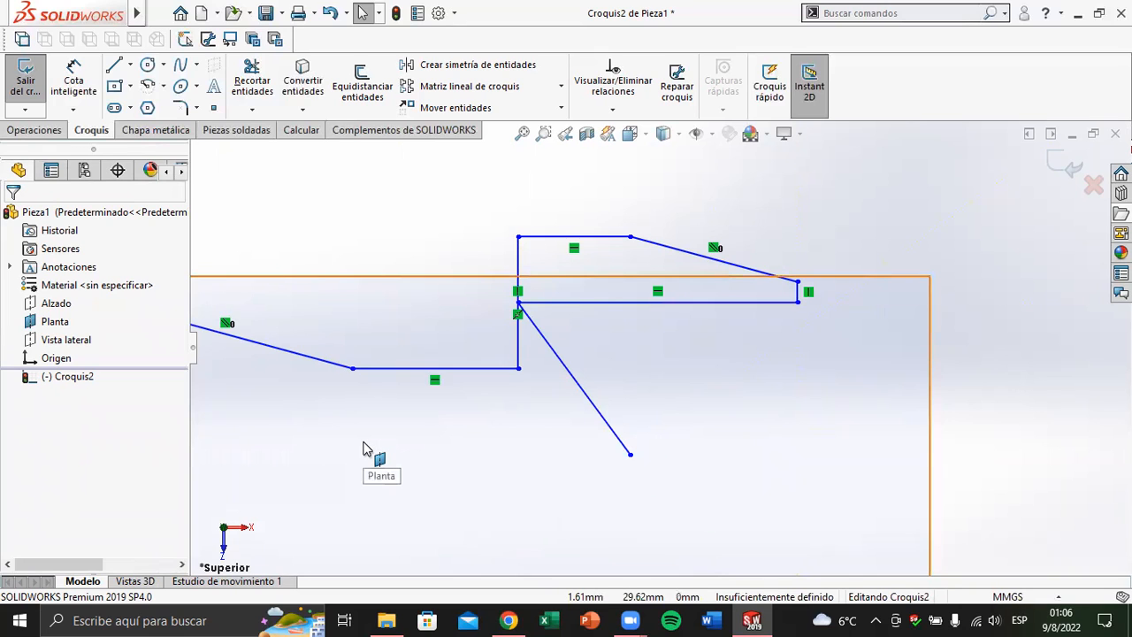
Delete all the lines of the practice chain from the Planta sketch
key(f)
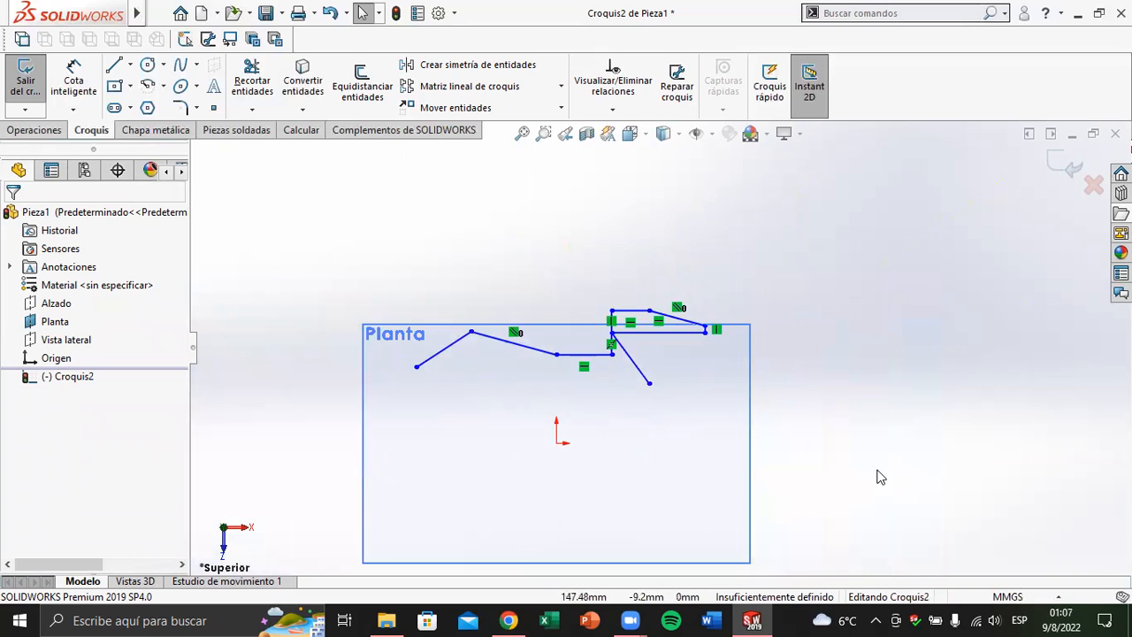
mouse_move(806, 226)
mouse_down()
mouse_move(766, 267)
mouse_move(660, 324)
mouse_move(310, 450)
mouse_up()
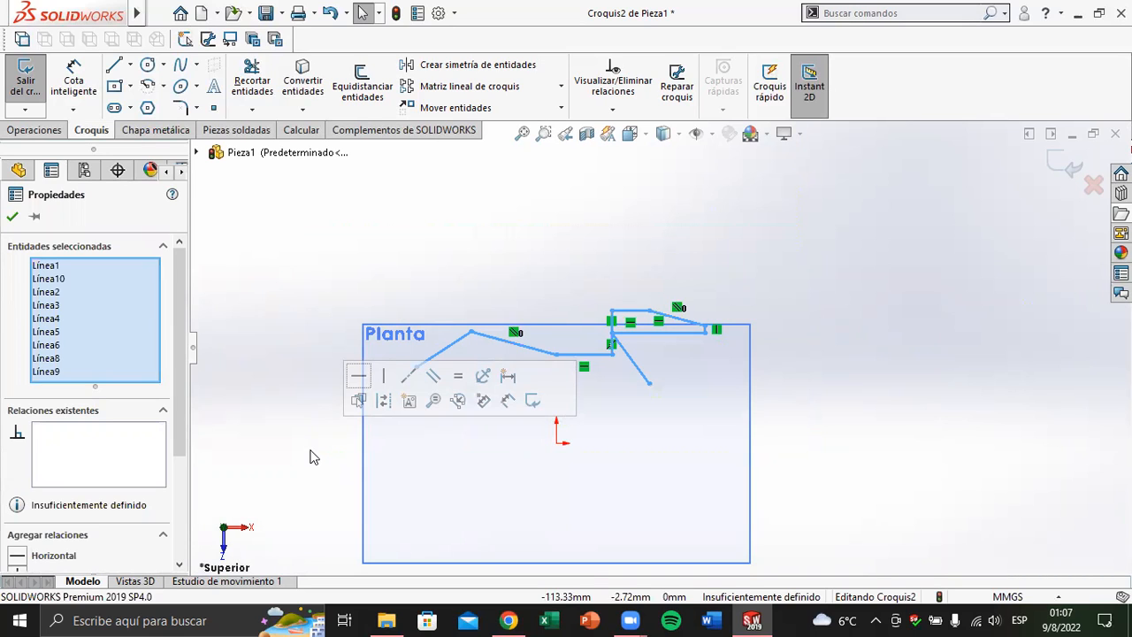
key(Delete)
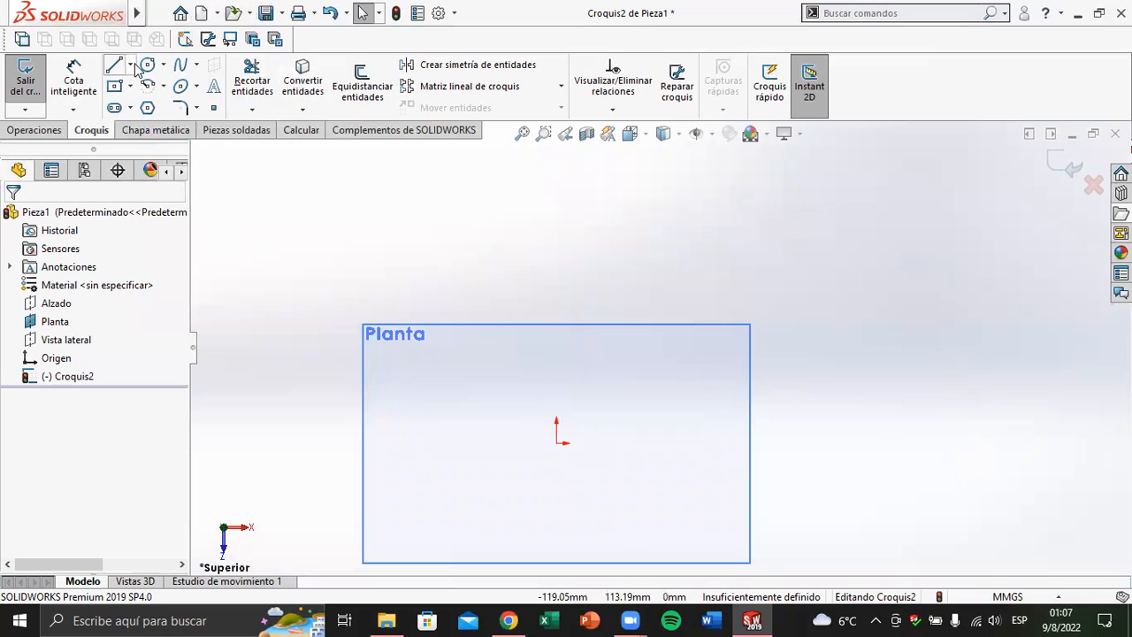
Sketch a closed rectangle about 26 mm tall above the origin using construction lines (Línea constructiva)
click(131, 66)
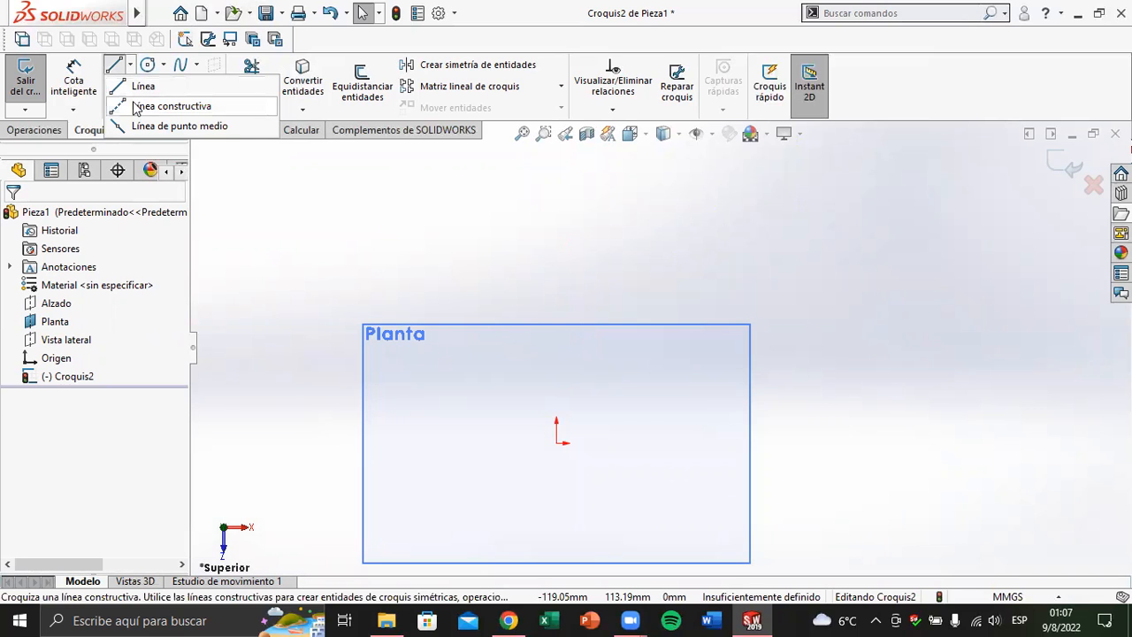
click(135, 107)
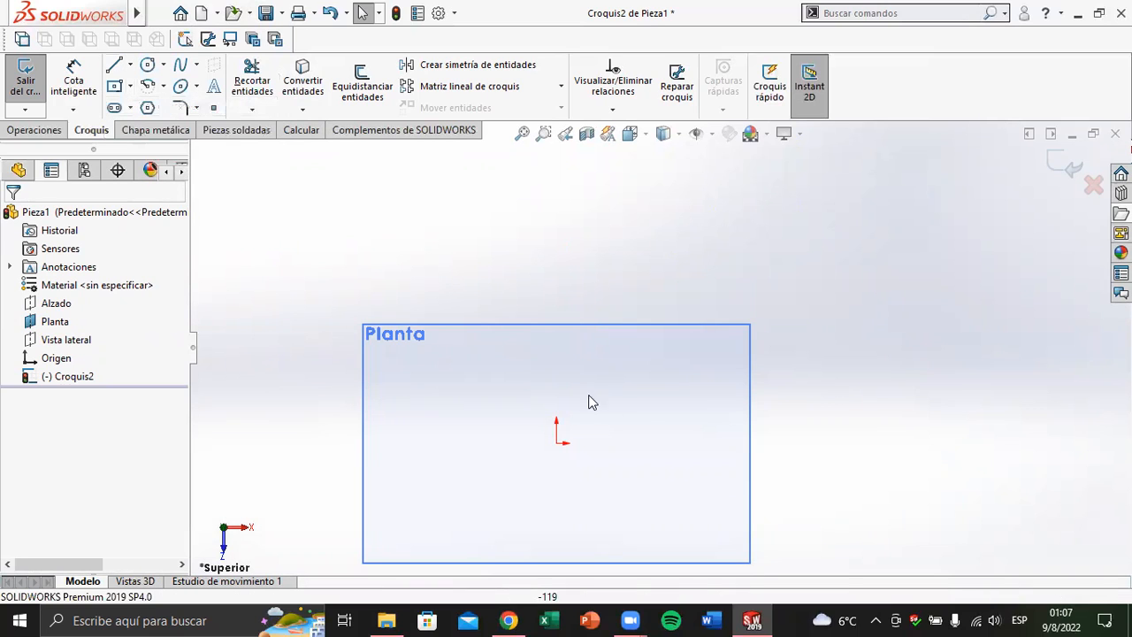
scroll(541, 389, down, 3)
scroll(562, 386, down, 3)
scroll(553, 384, up, 2)
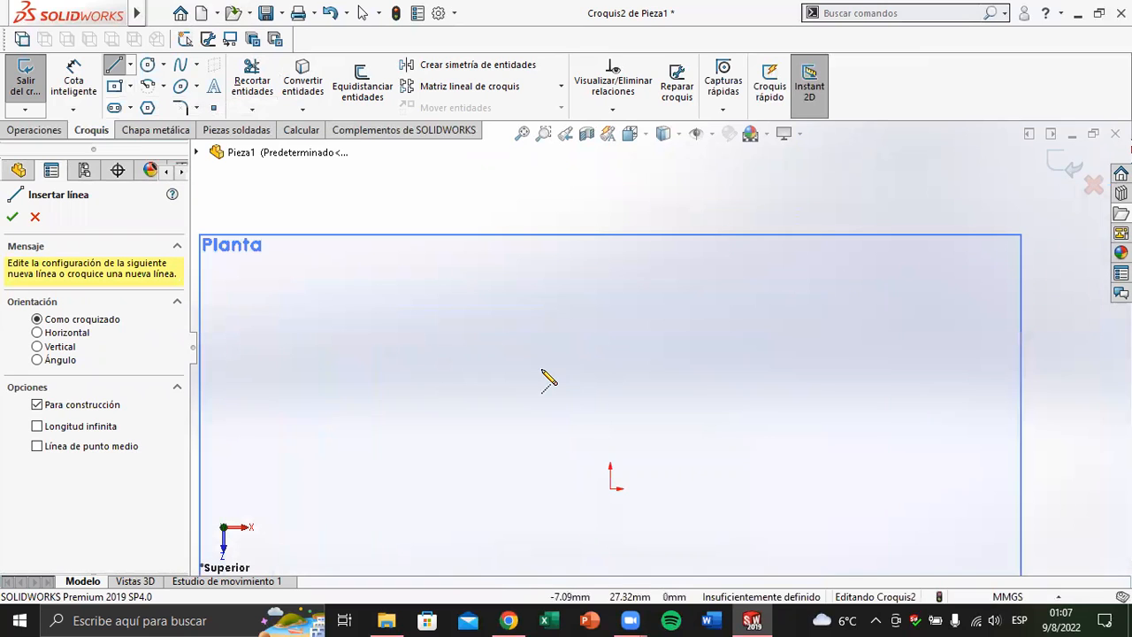
click(484, 321)
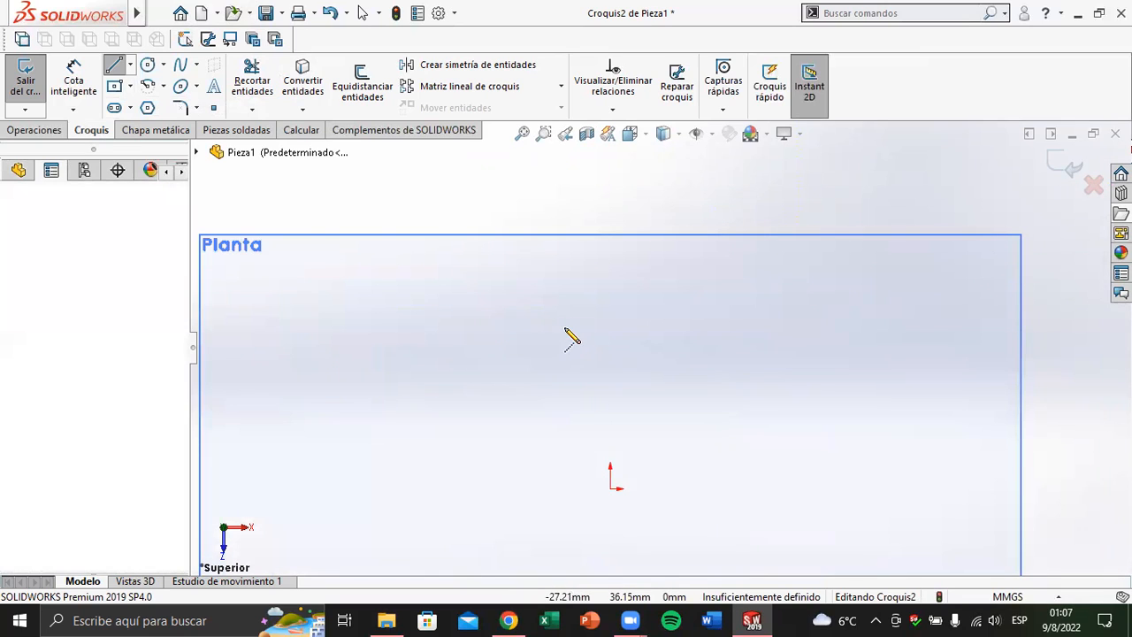
click(756, 320)
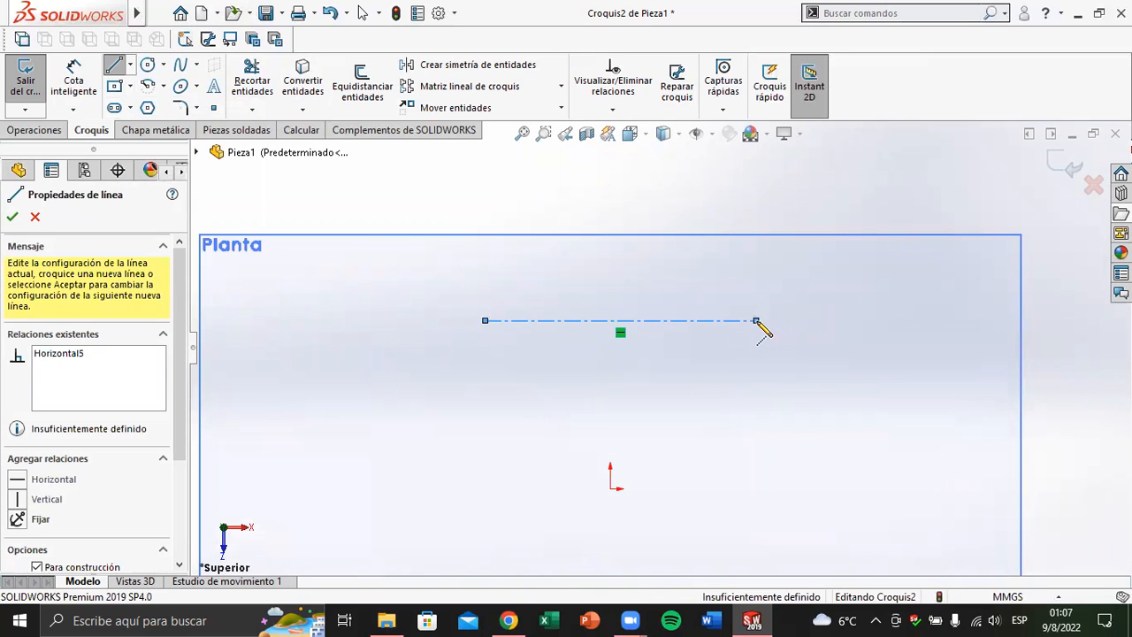
click(756, 442)
click(485, 442)
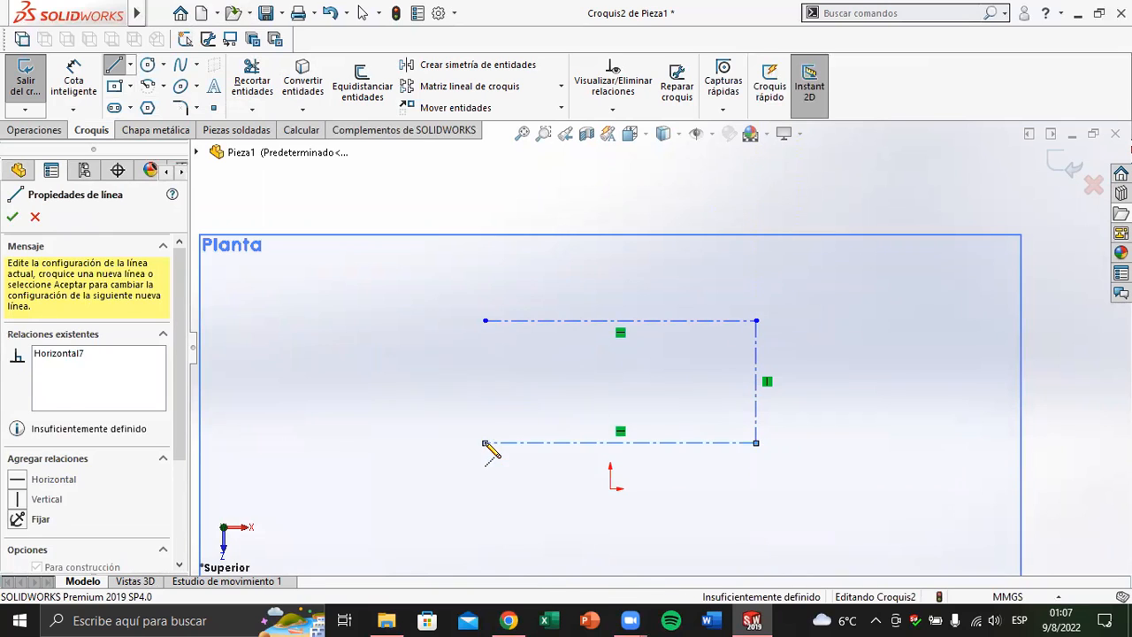
click(485, 320)
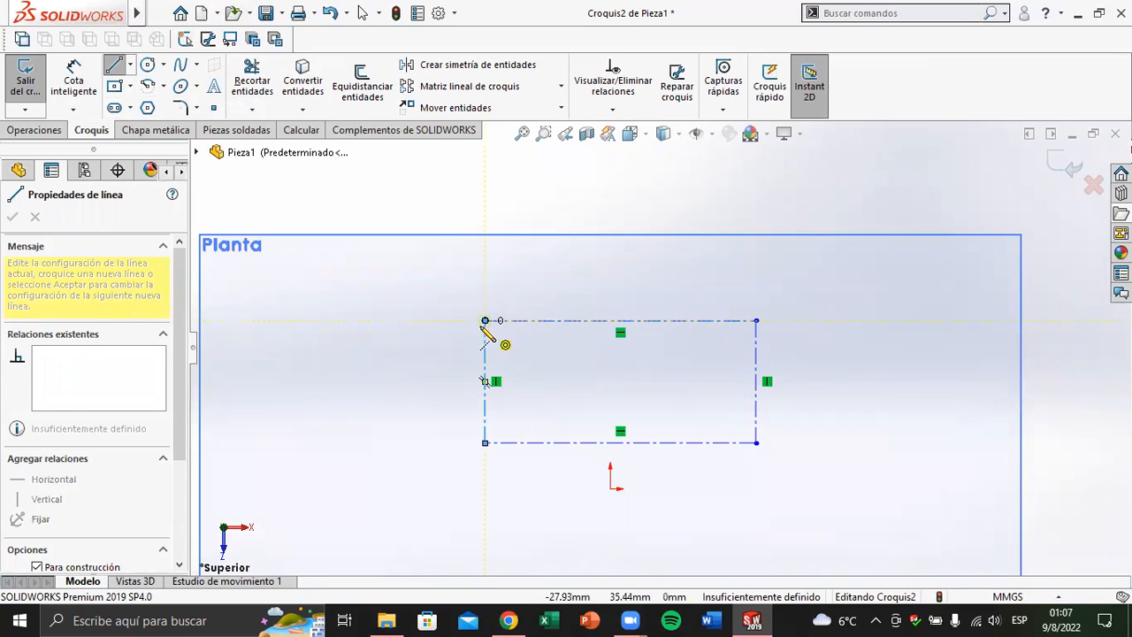
key(Escape)
key(Escape)
Delete the four construction lines of the rectangle
drag(410, 488, 867, 248)
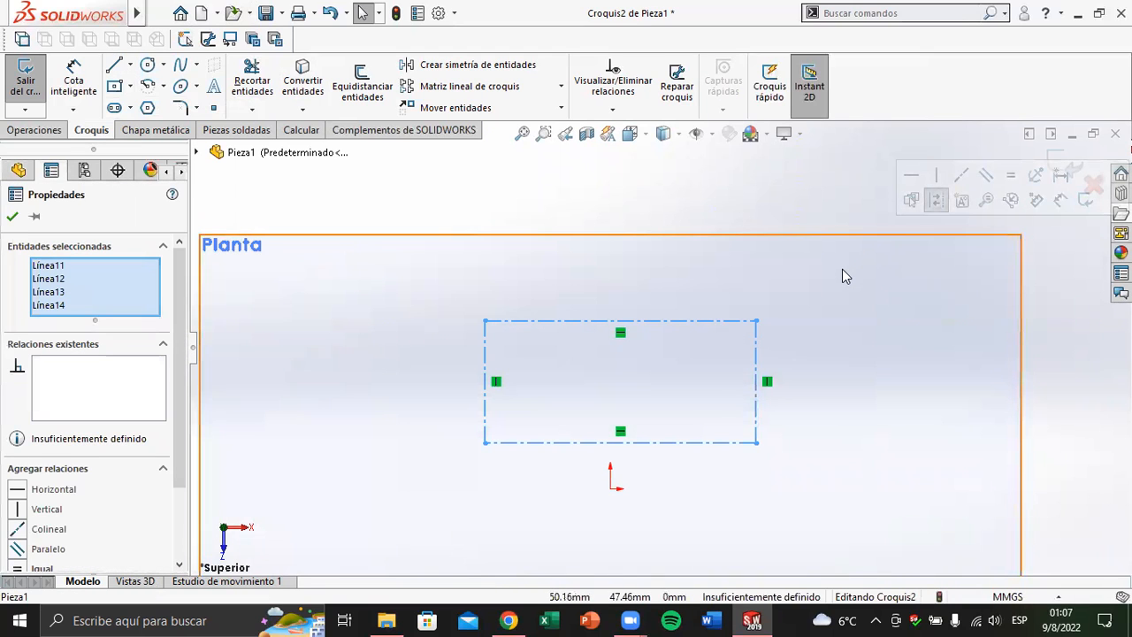
key(Delete)
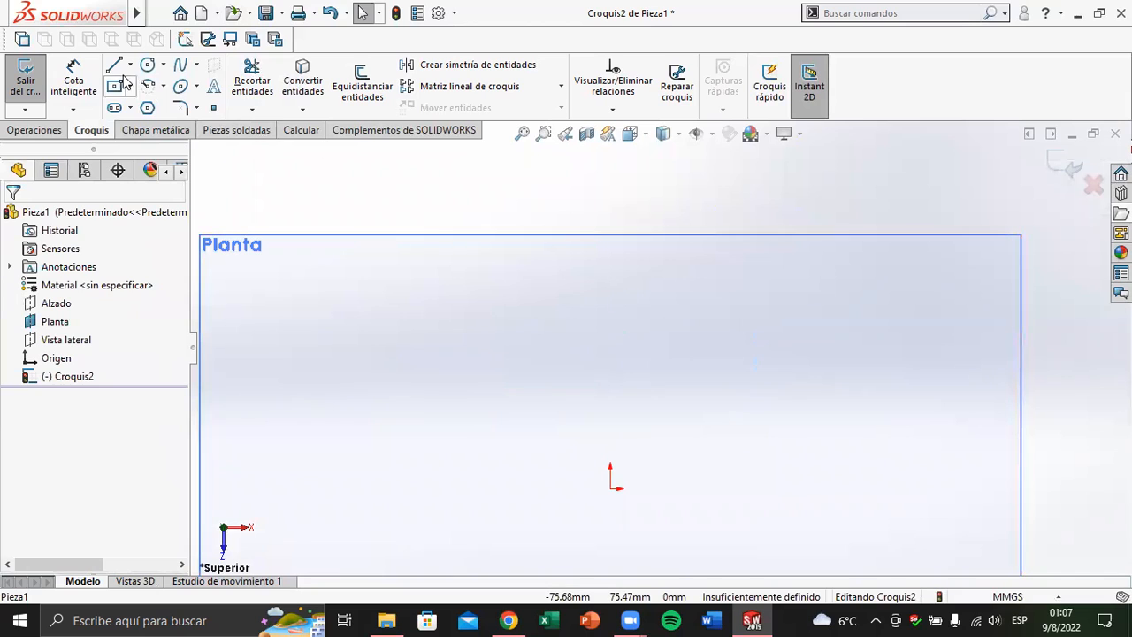
click(130, 64)
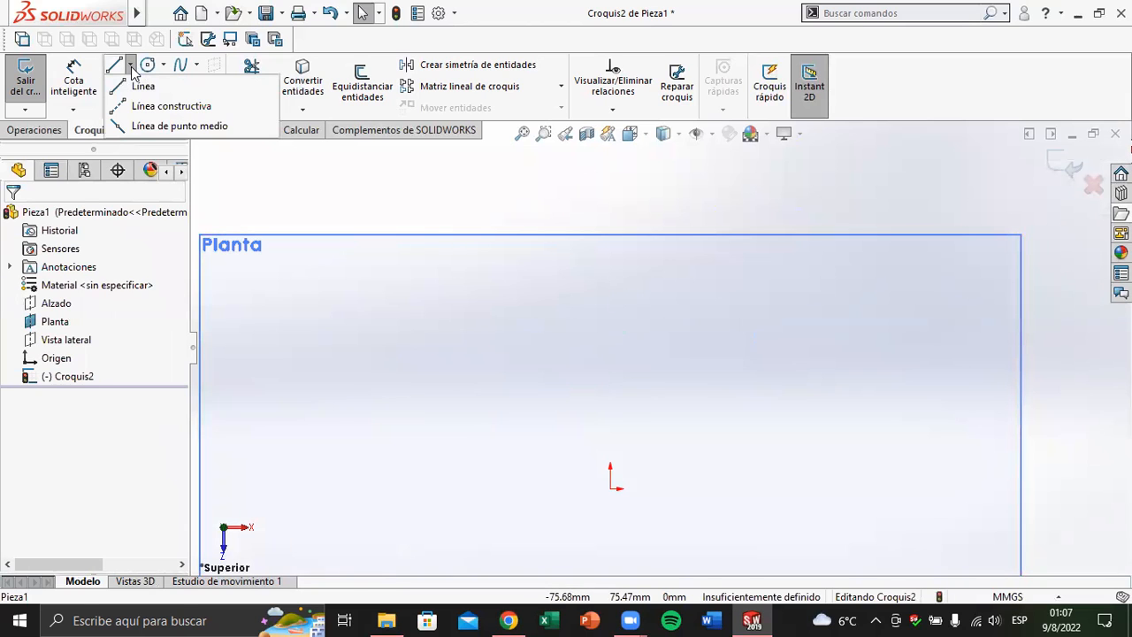
click(141, 126)
scroll(619, 381, up, 2)
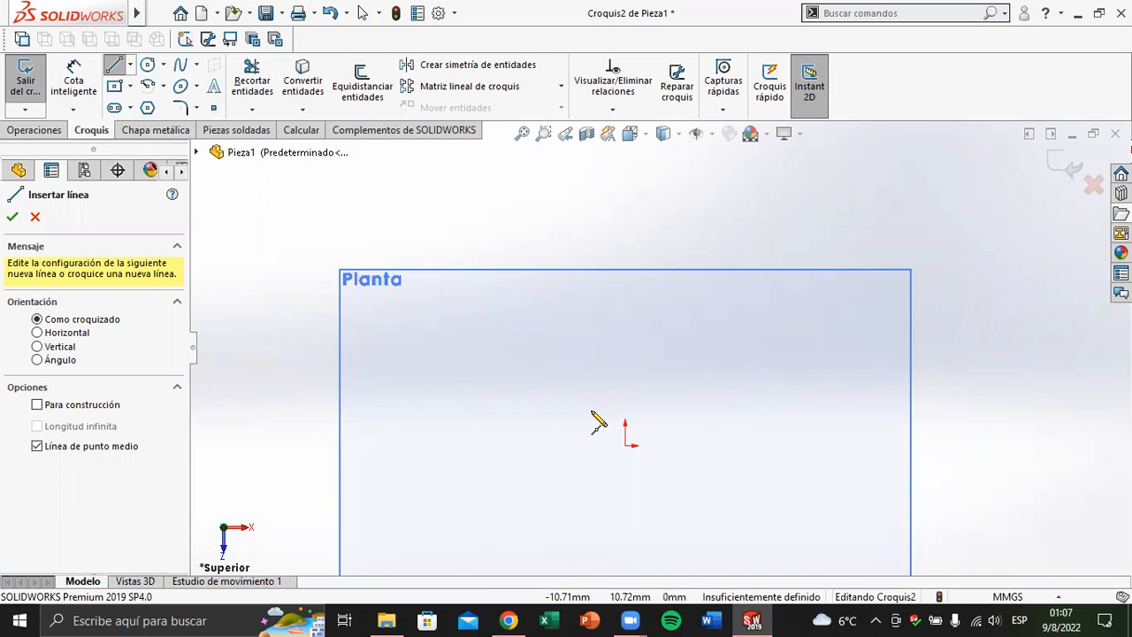
scroll(588, 468, down, 1)
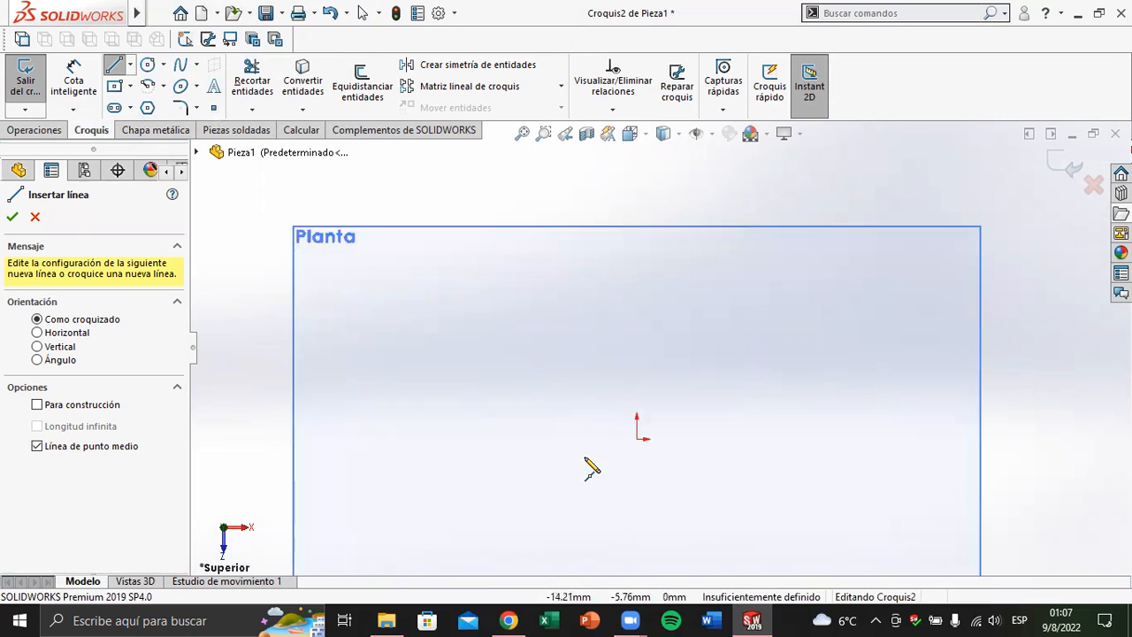
scroll(588, 469, down, 1)
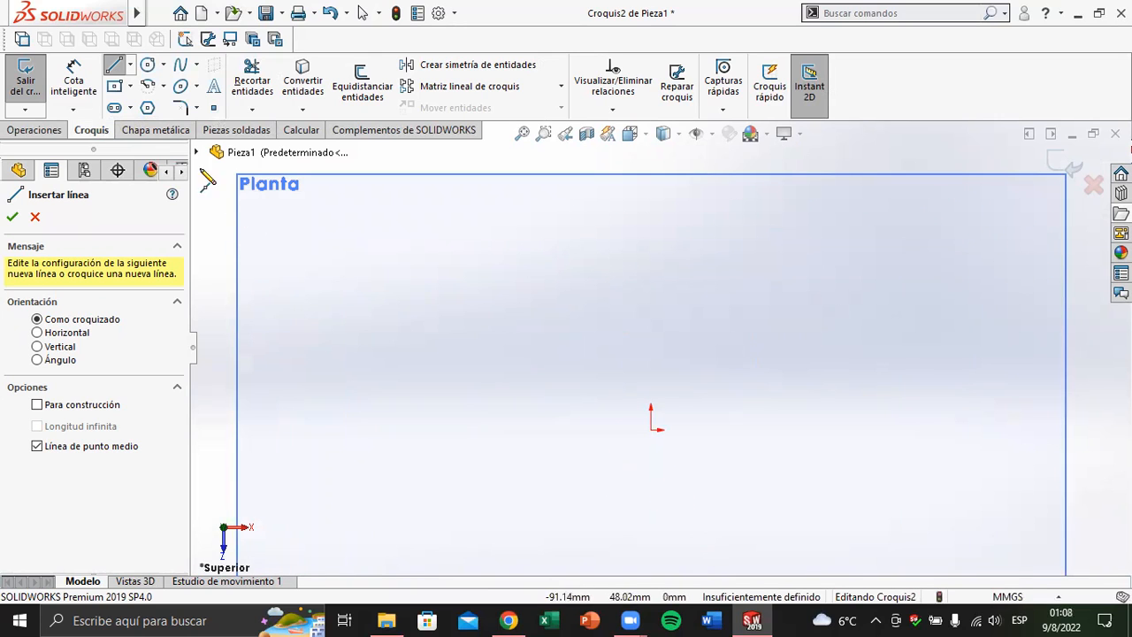
click(131, 67)
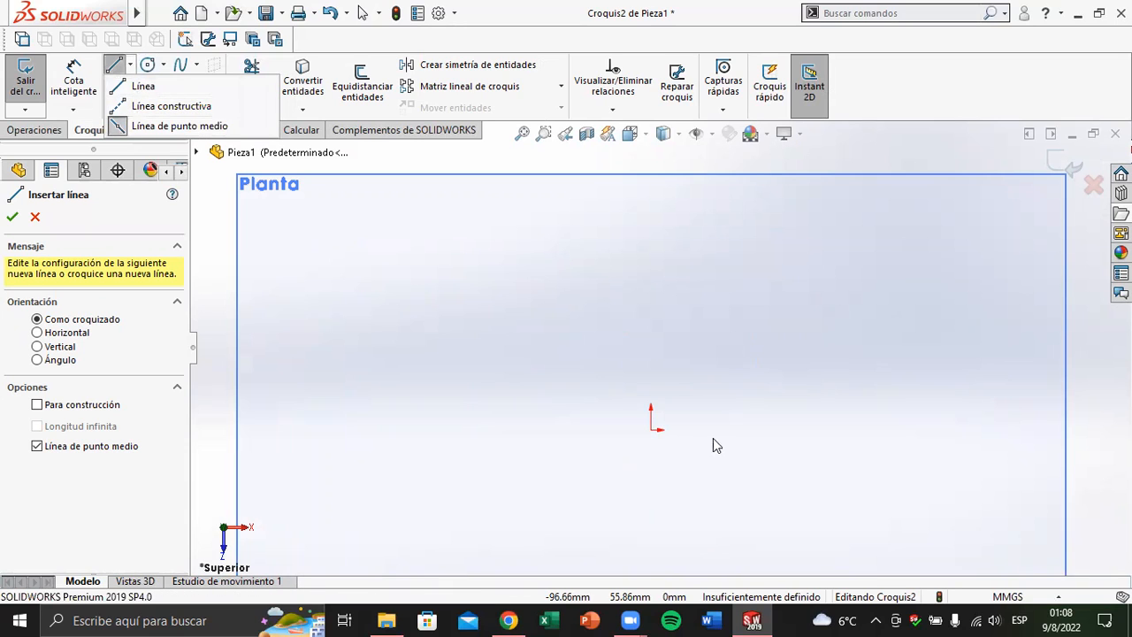
click(585, 430)
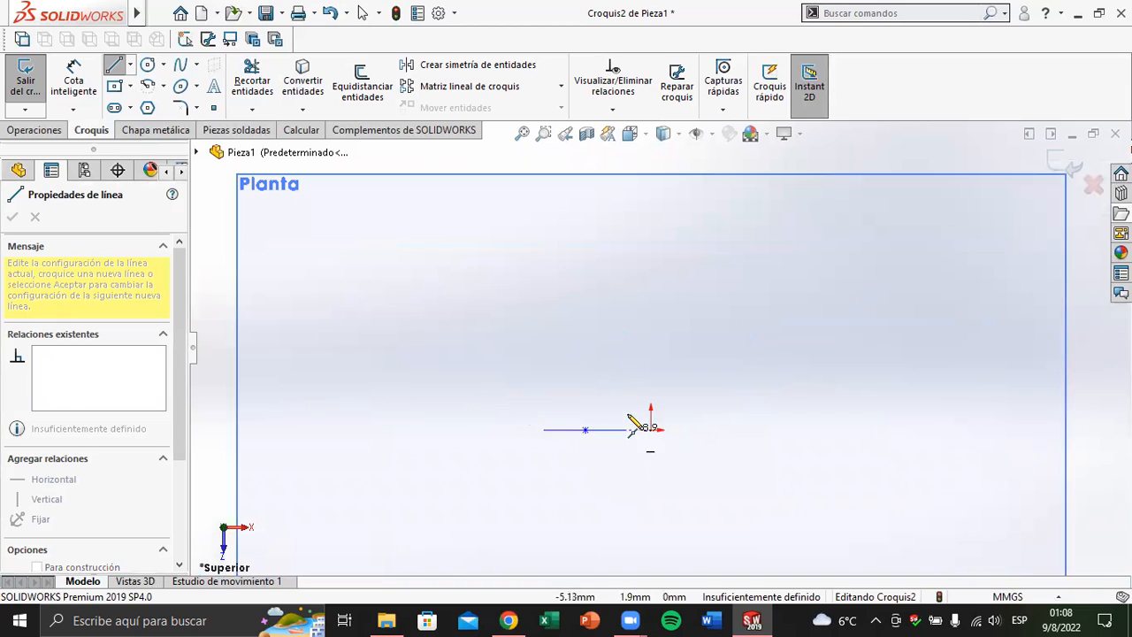
click(622, 356)
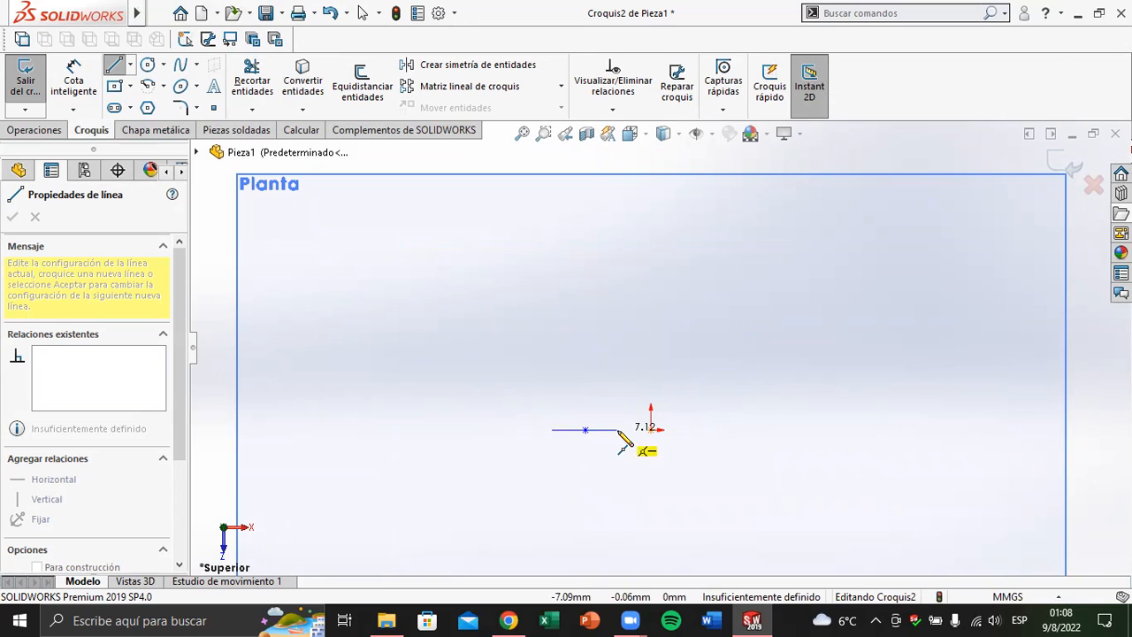
key(Escape)
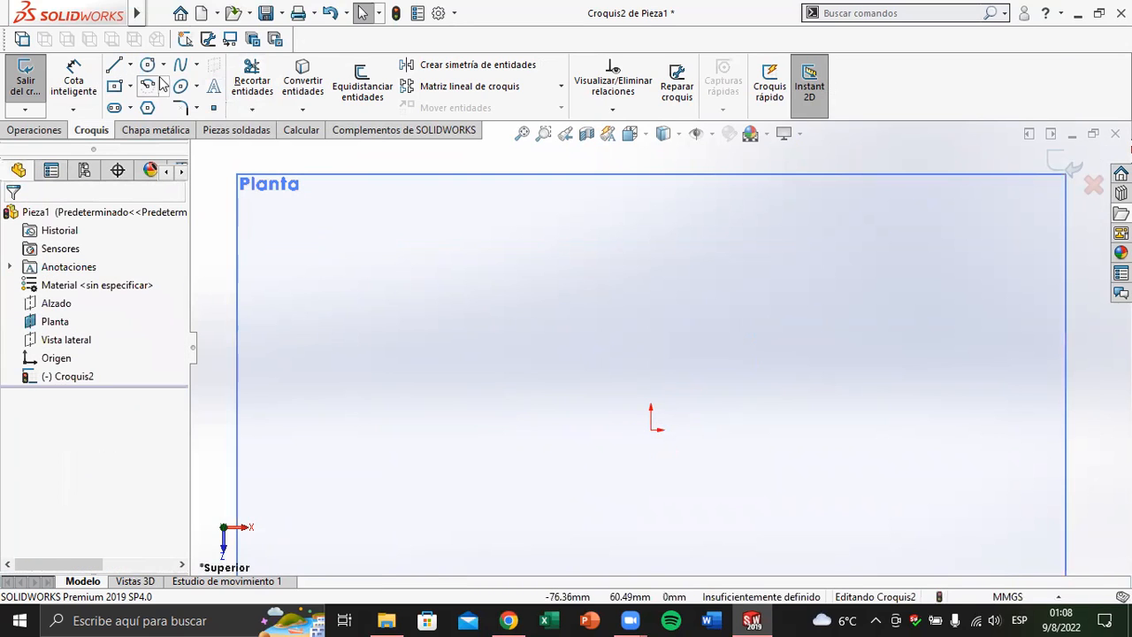
Sketch a horizontal midpoint line (Línea de punto medio) centred on the origin, extending about 23 mm to each side
click(130, 65)
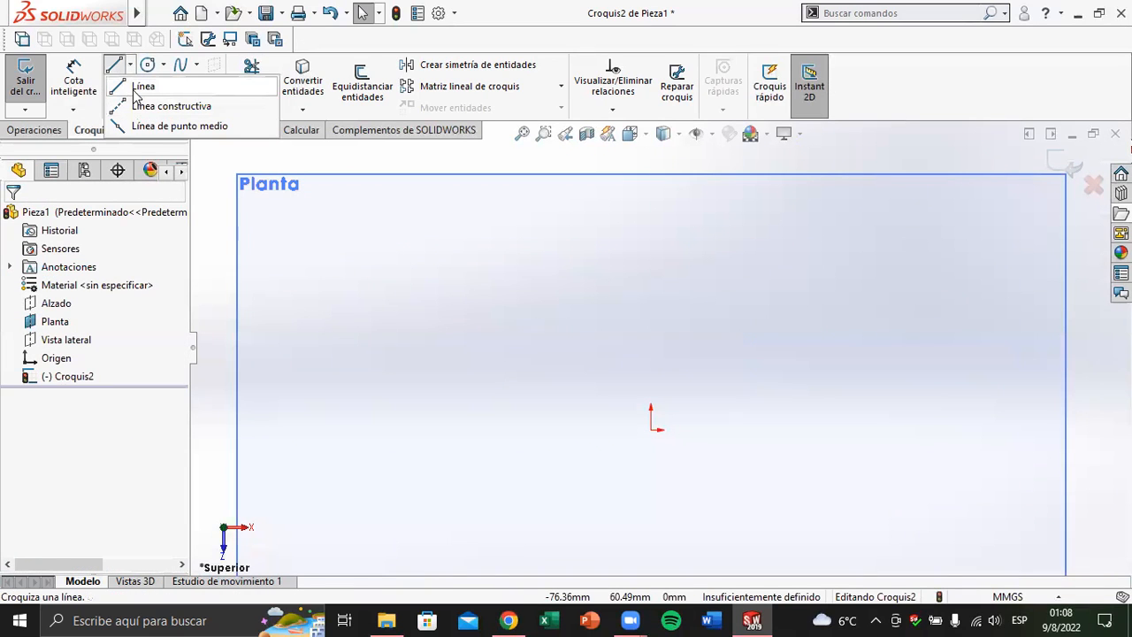
click(140, 127)
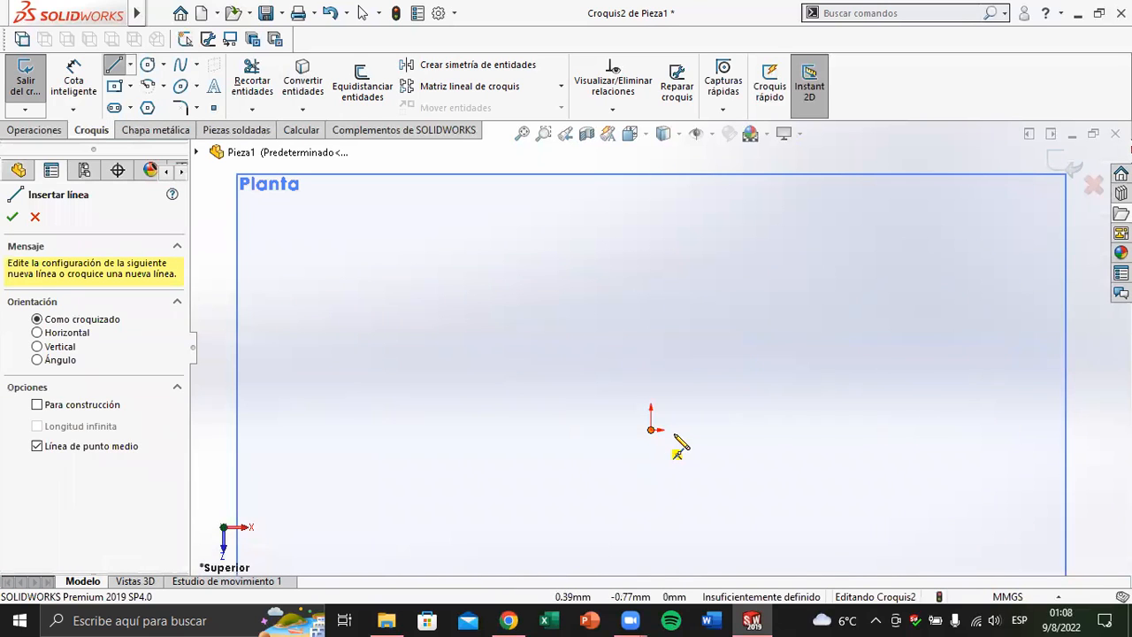
click(650, 430)
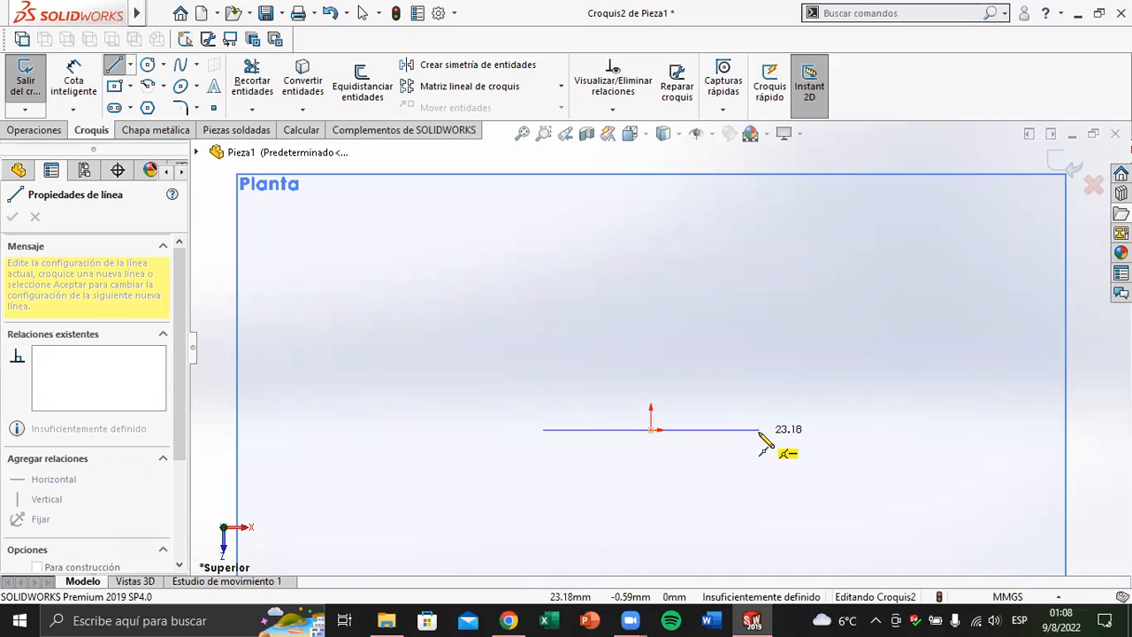
click(759, 429)
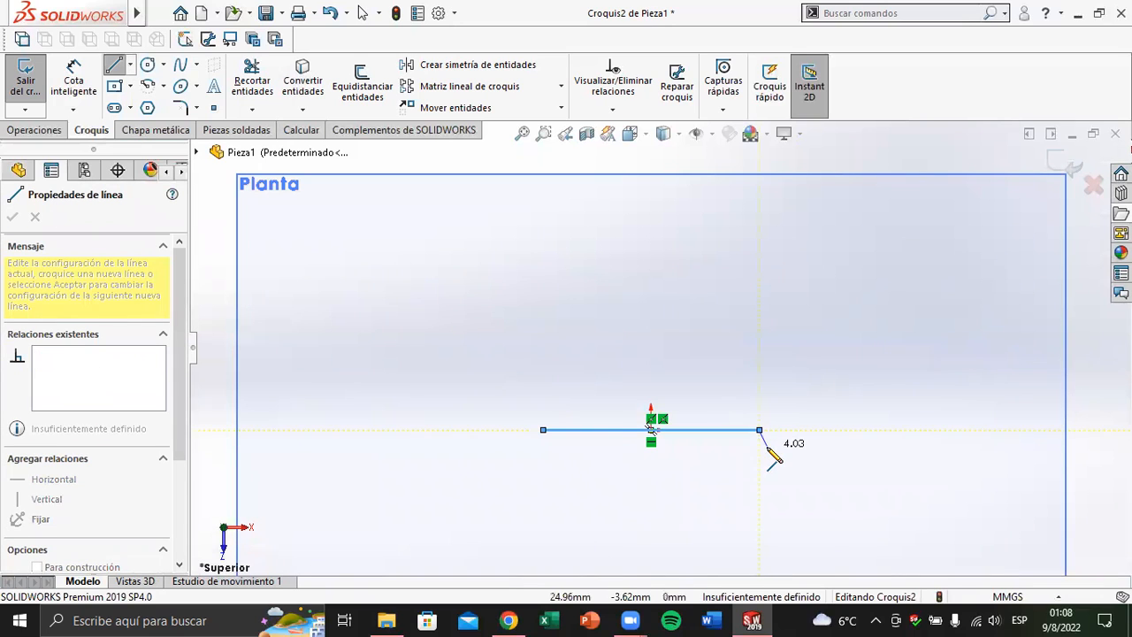
Dimension the full length of the horizontal midpoint line with Cota inteligente, placing the dimension below it, and set it to 50 mm
key(Escape)
key(Escape)
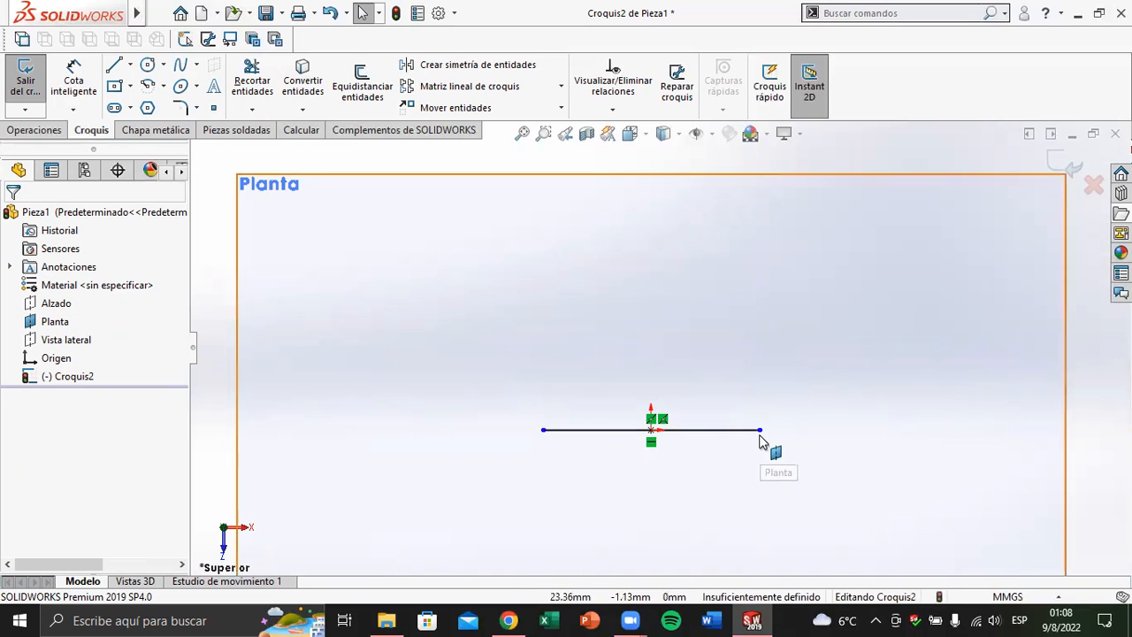
scroll(745, 431, up, 2)
scroll(680, 419, down, 3)
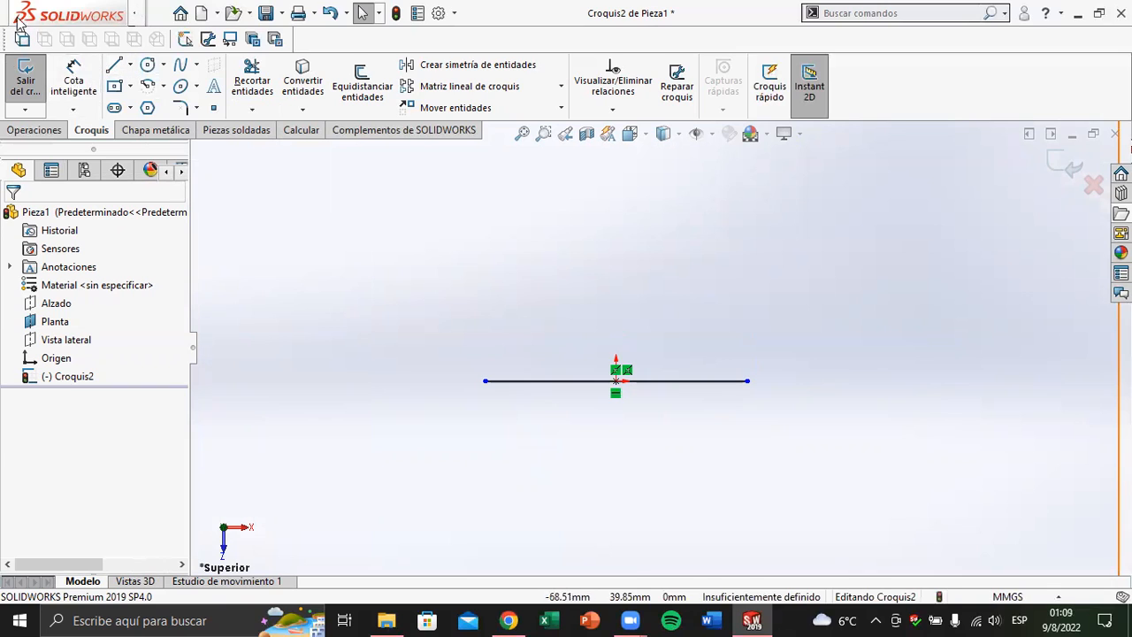
click(74, 80)
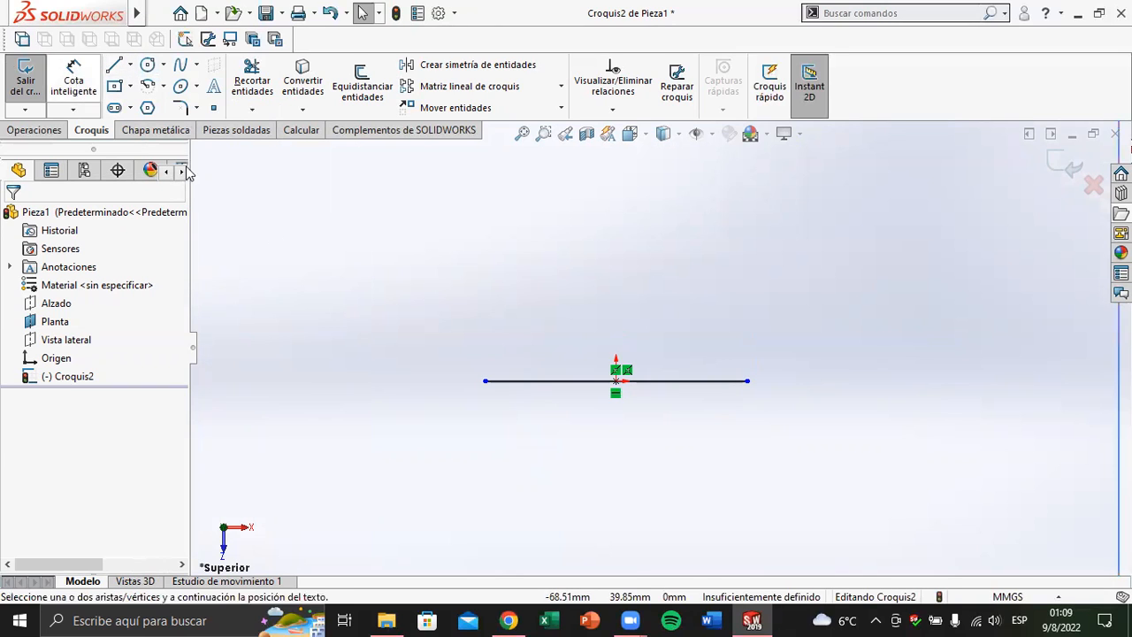
click(573, 383)
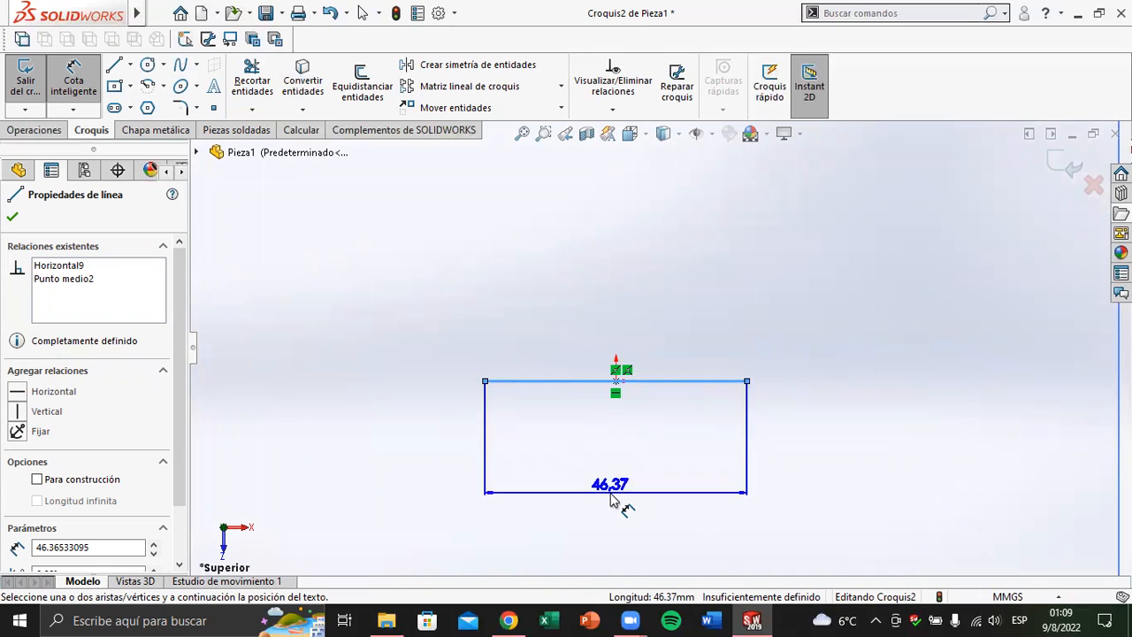
click(611, 498)
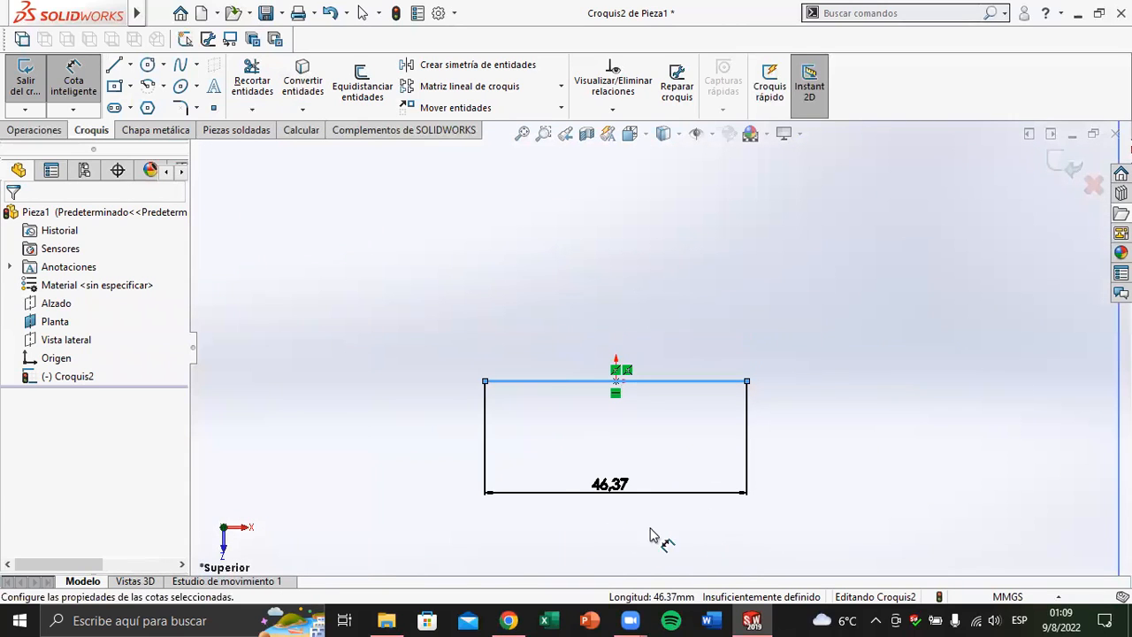
double_click(592, 486)
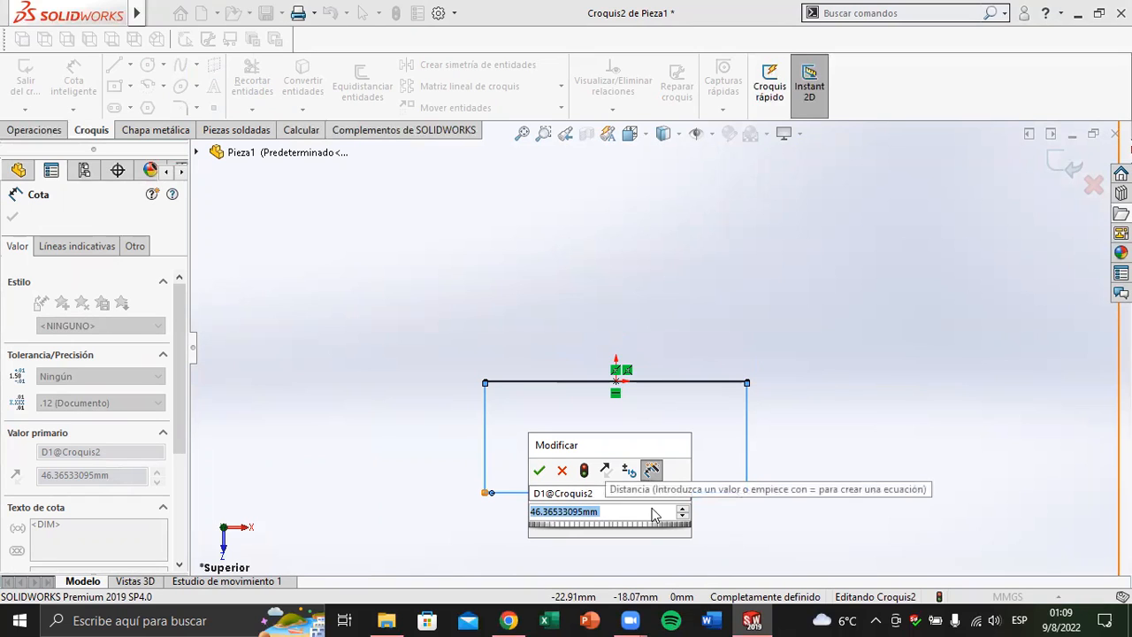
text(50)
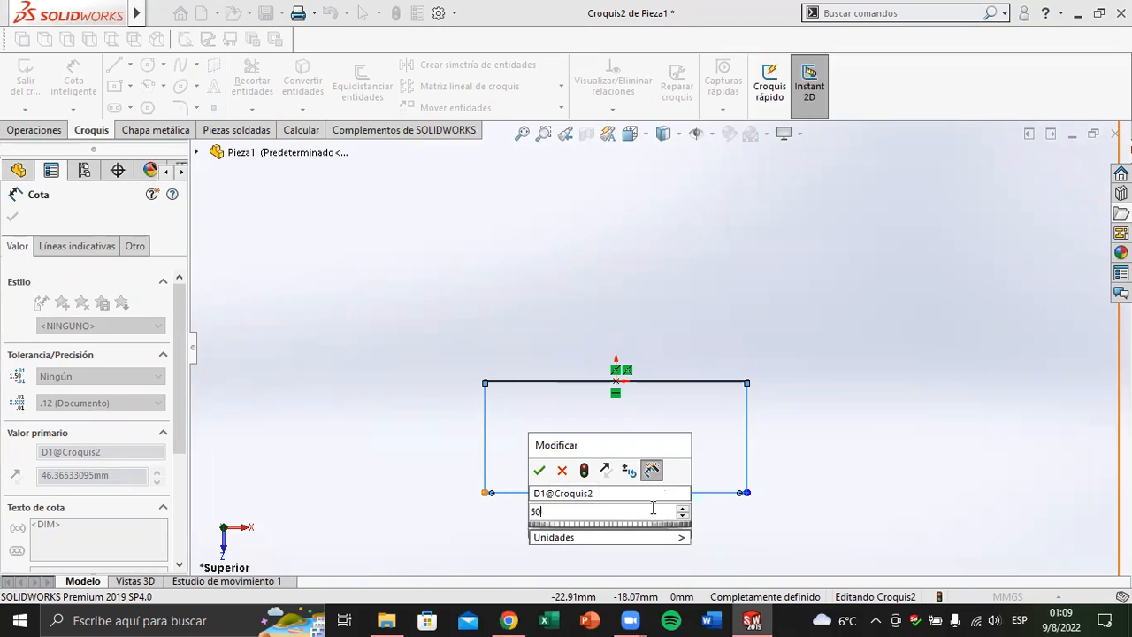
key(Return)
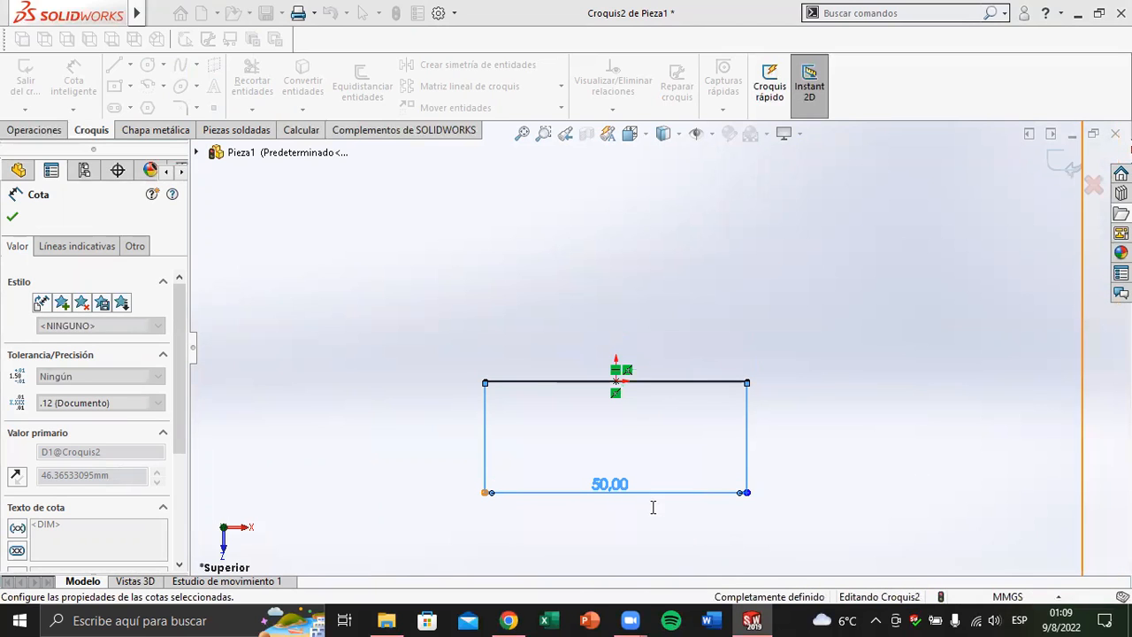
click(14, 219)
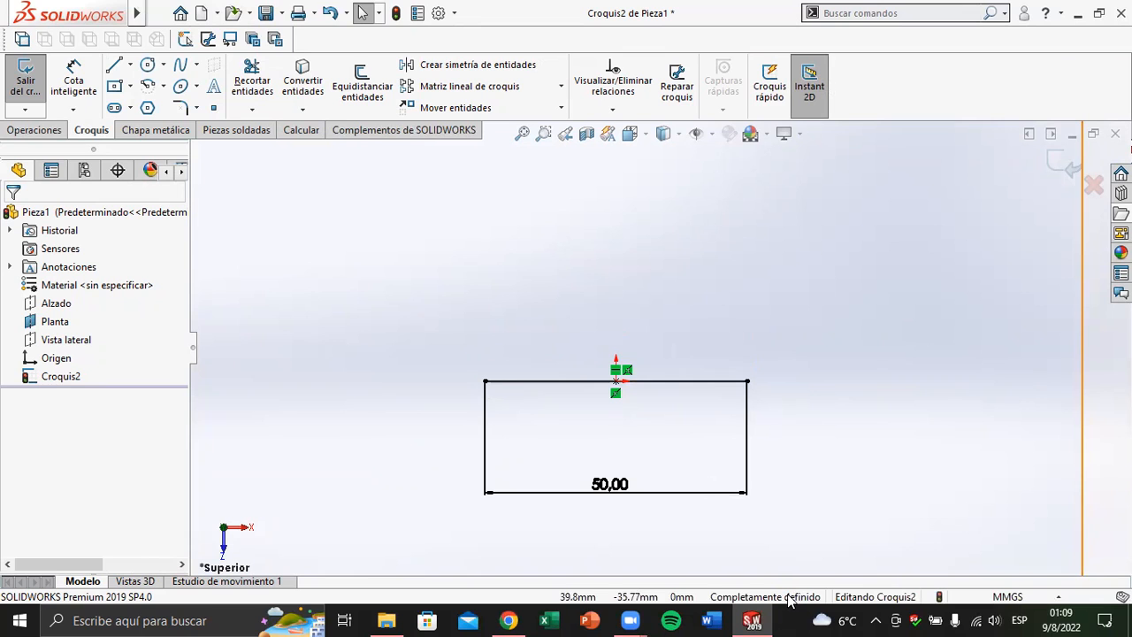
Delete the horizontal midpoint line together with its length dimension from the Planta sketch
scroll(758, 564, up, 5)
drag(972, 514, 410, 265)
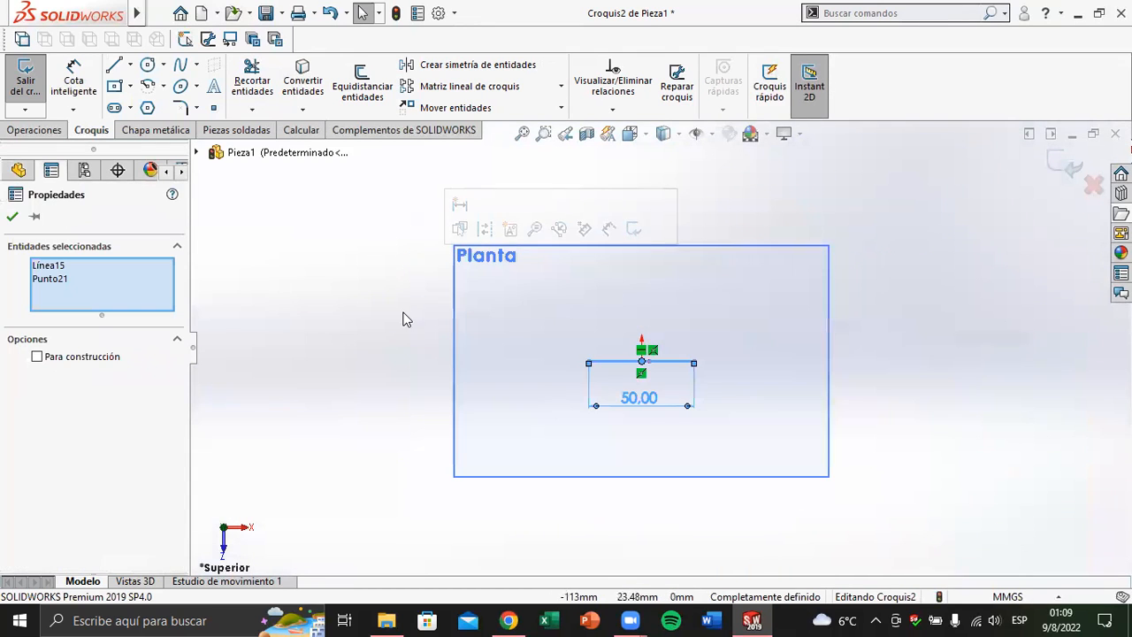
click(698, 414)
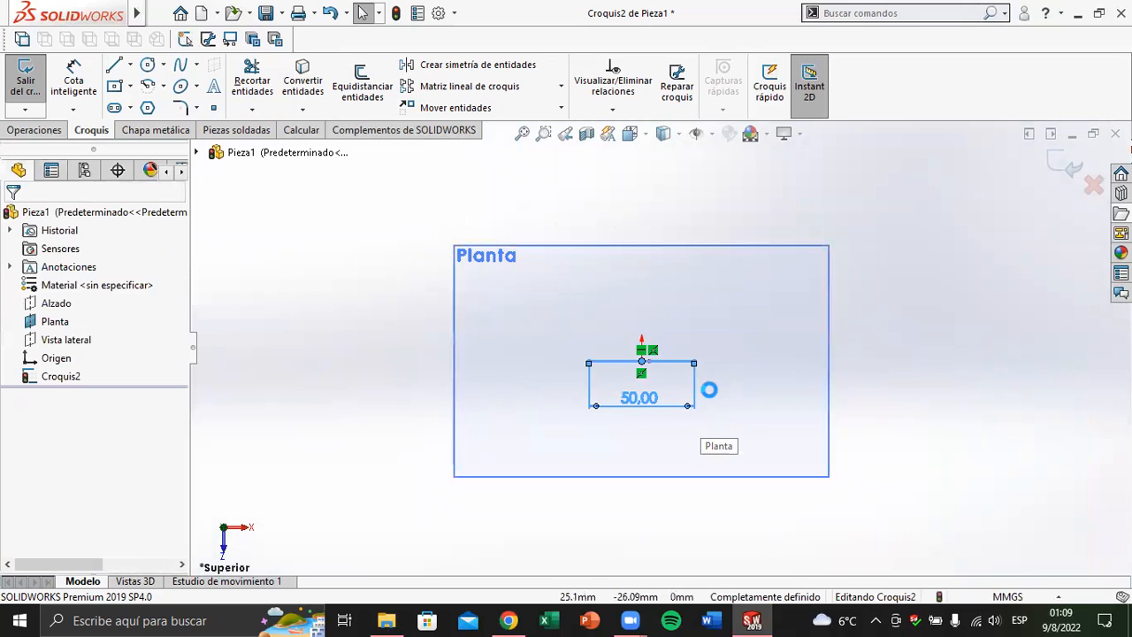
key(Delete)
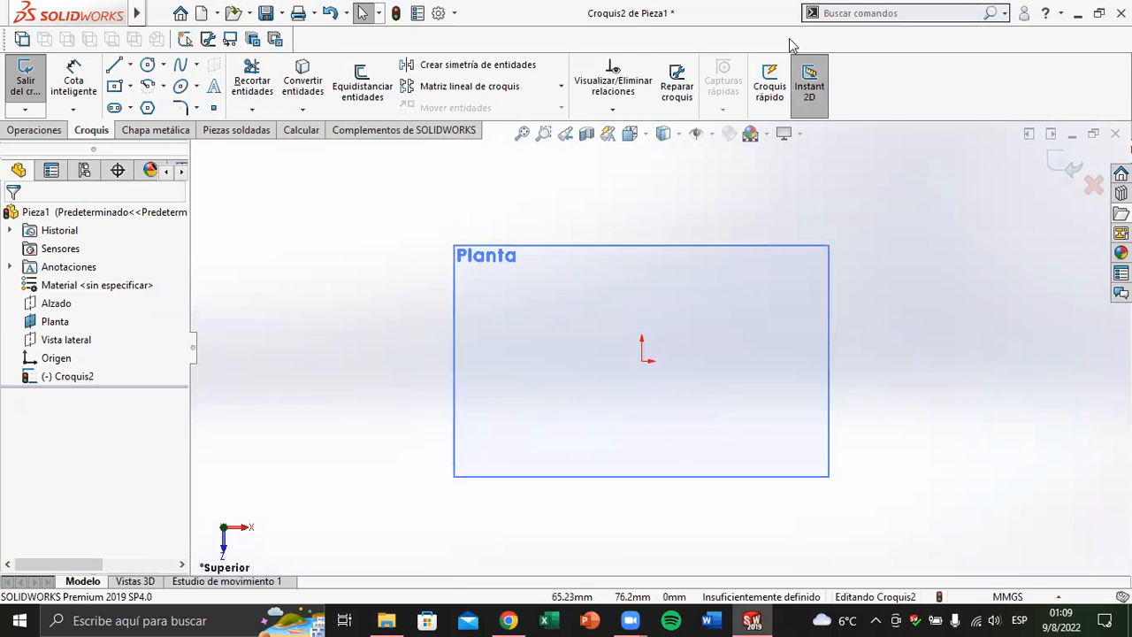
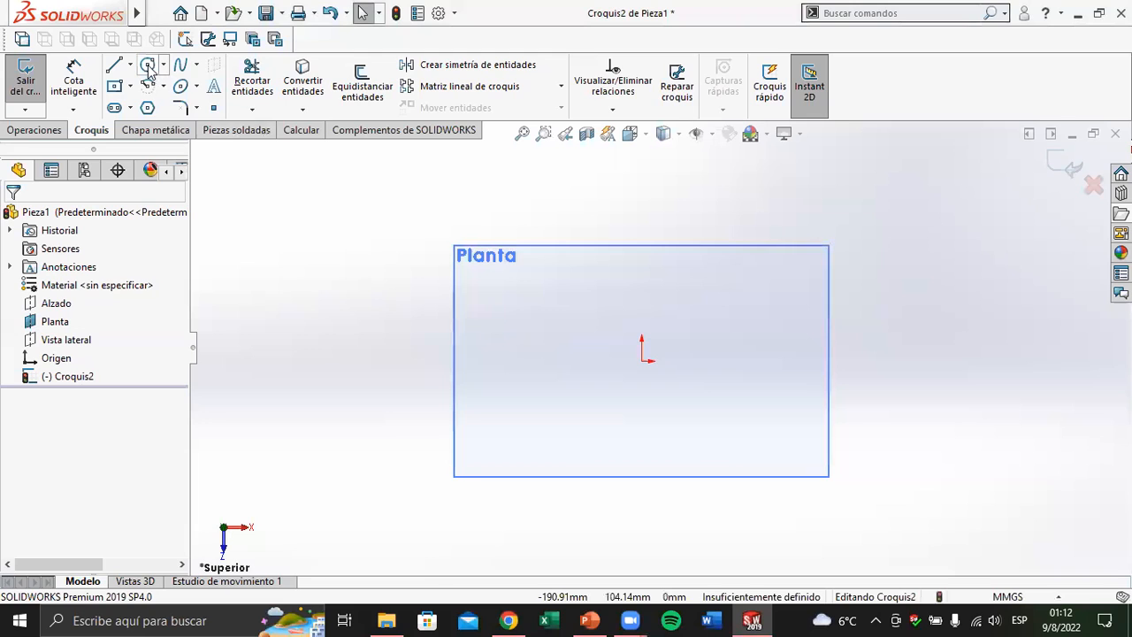
Sketch a circle centred on the origin with a radius of about 58 mm
click(148, 71)
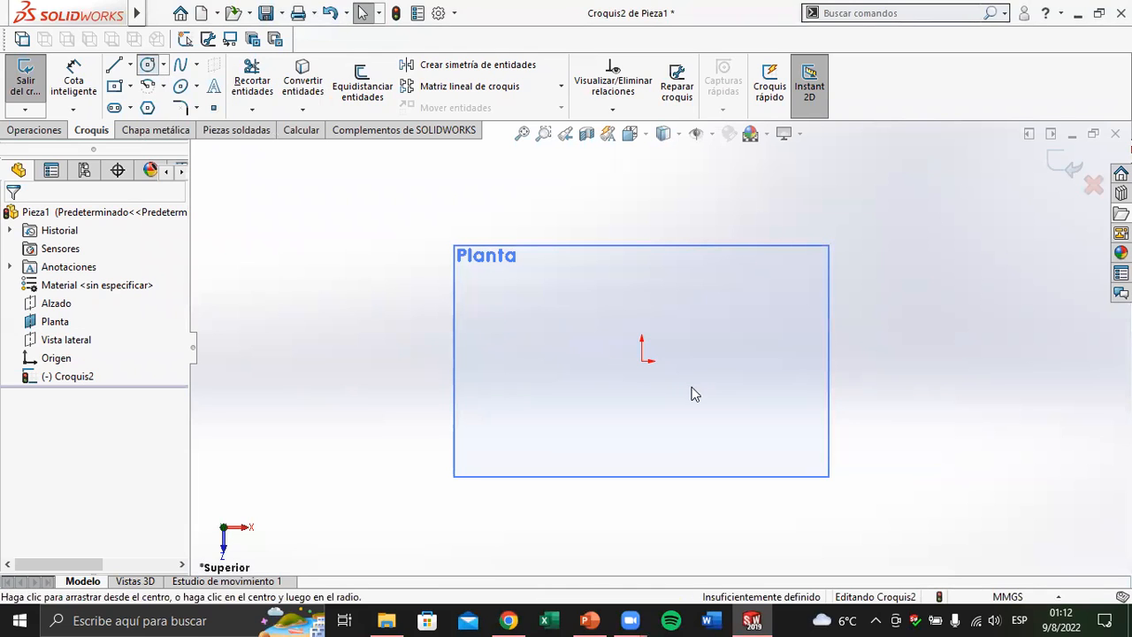
click(642, 361)
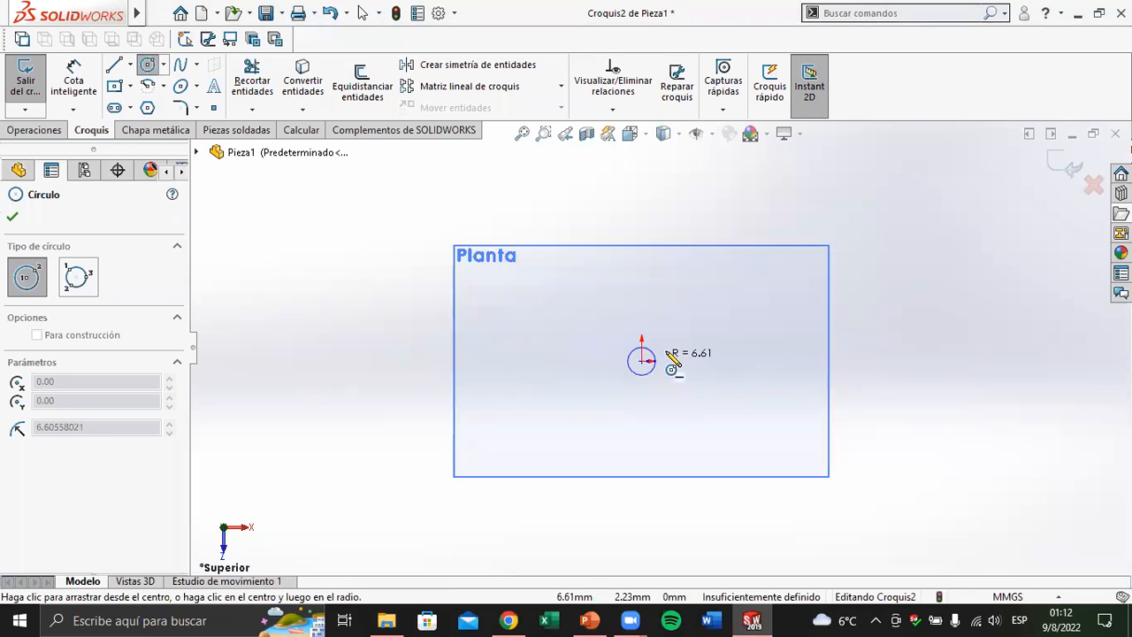
click(756, 318)
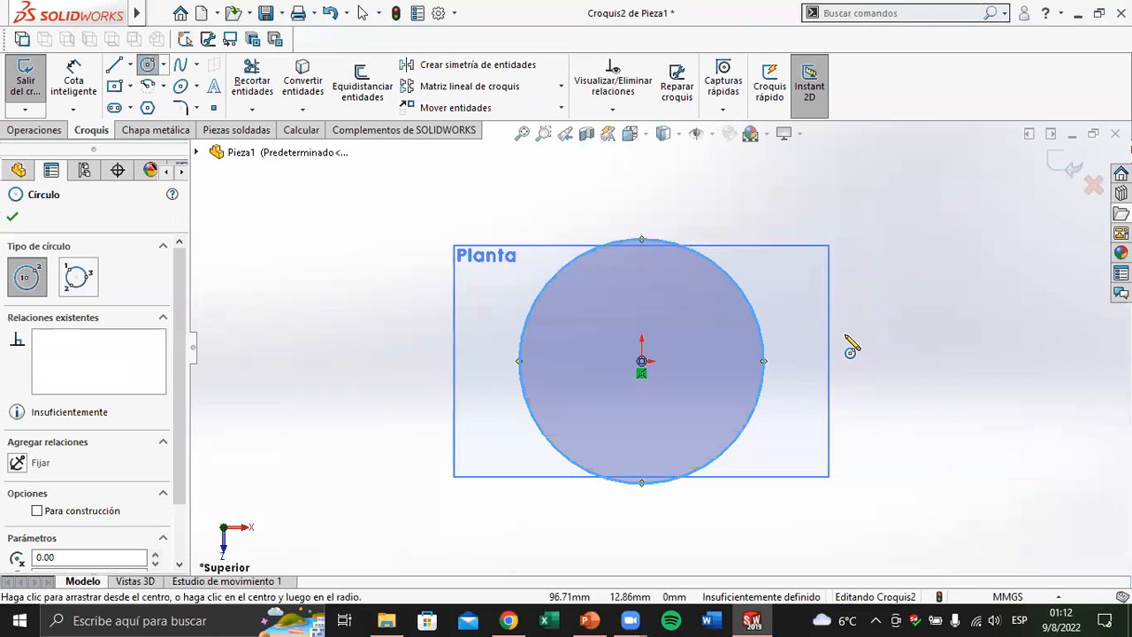
Leave the Cota inteligente command without dimensioning and delete the circle from the Planta sketch
click(75, 78)
click(497, 496)
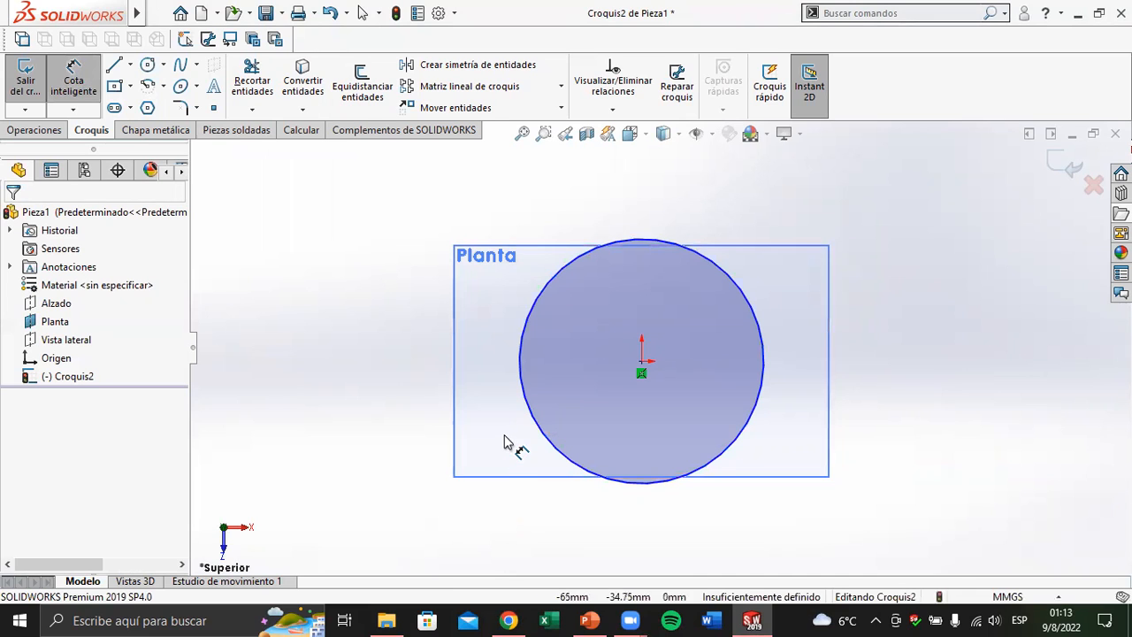
key(Escape)
drag(890, 529, 431, 227)
key(Delete)
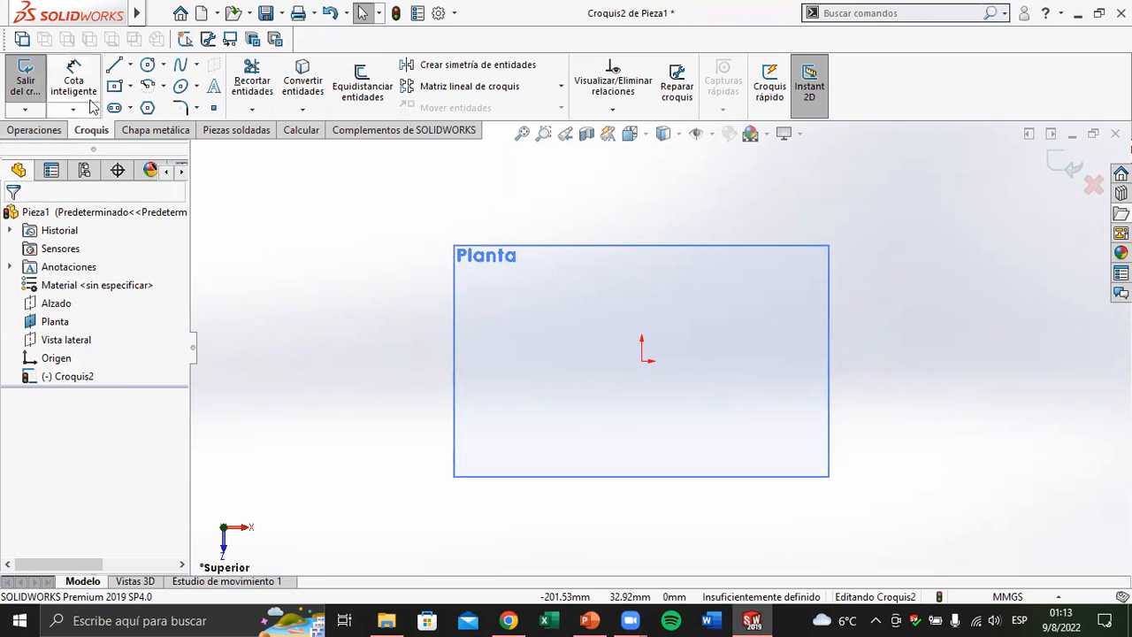
Sketch a centre-based circle on the origin with a radius of about 61 mm and close the Círculo command
click(148, 65)
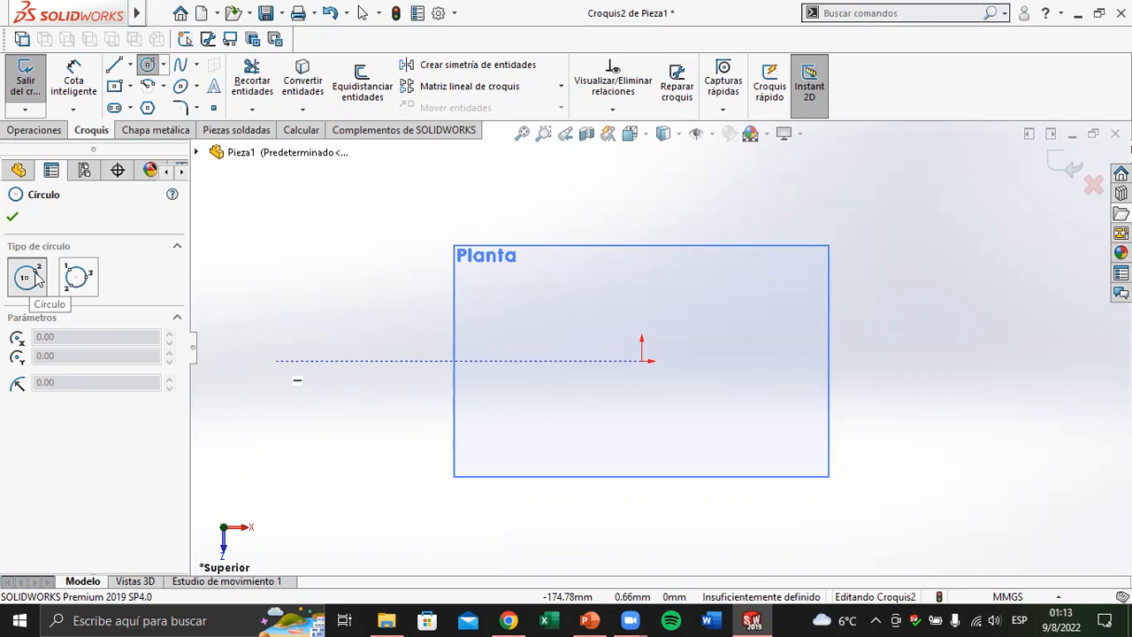
click(643, 360)
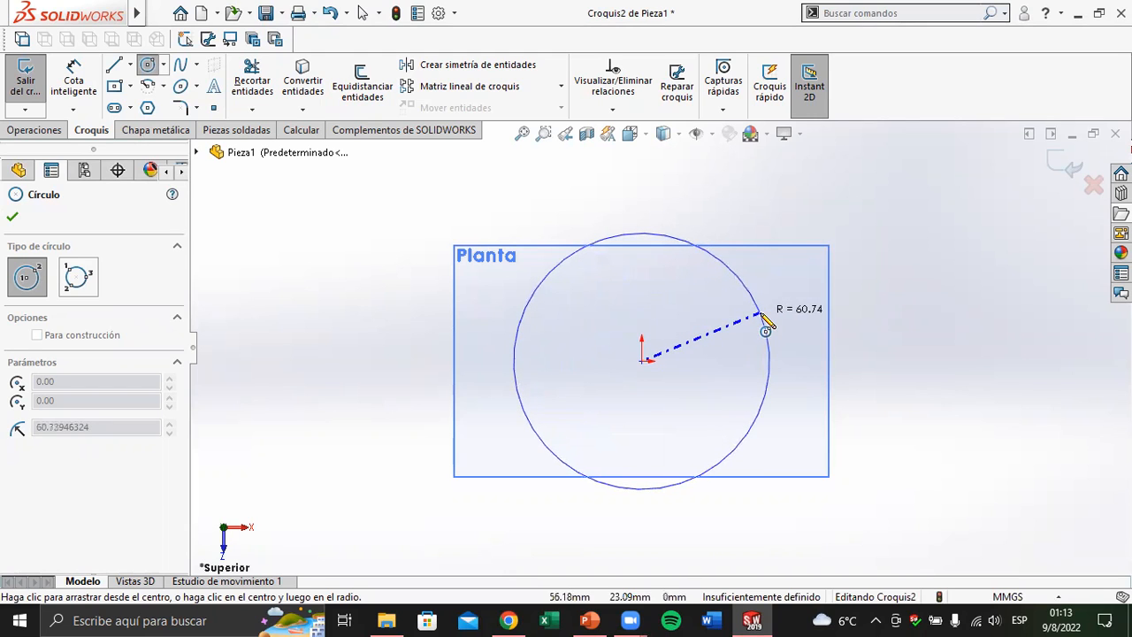
click(766, 326)
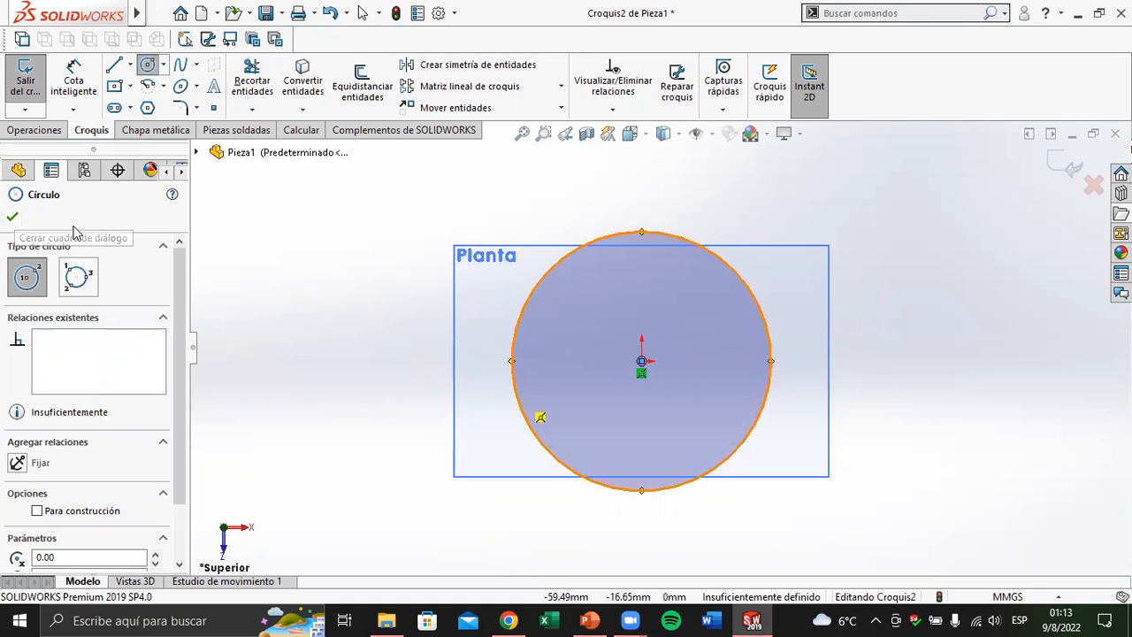
click(13, 218)
Dimension the circle's diameter with Cota inteligente, set it to 300 mm and place the dimension below the circle
click(74, 88)
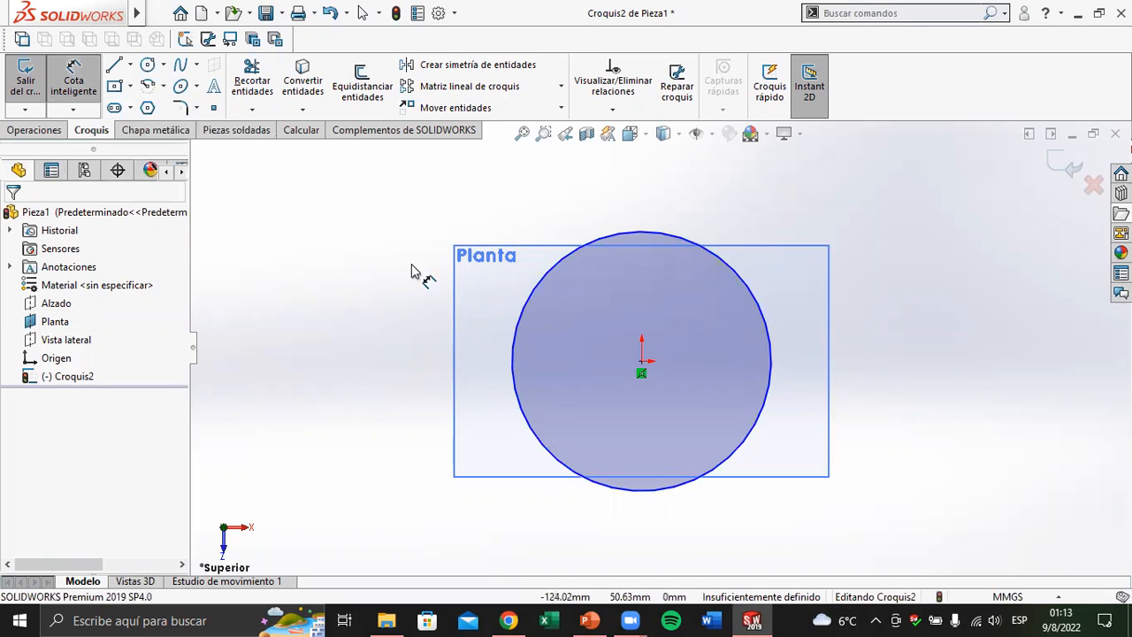
click(528, 308)
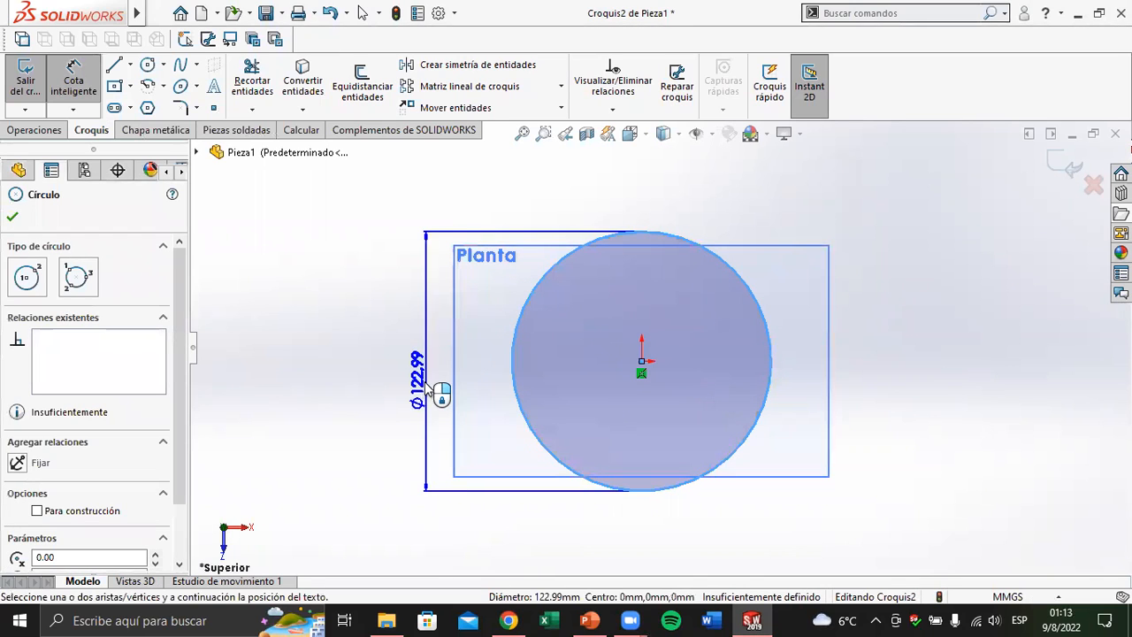
scroll(429, 376, up, 2)
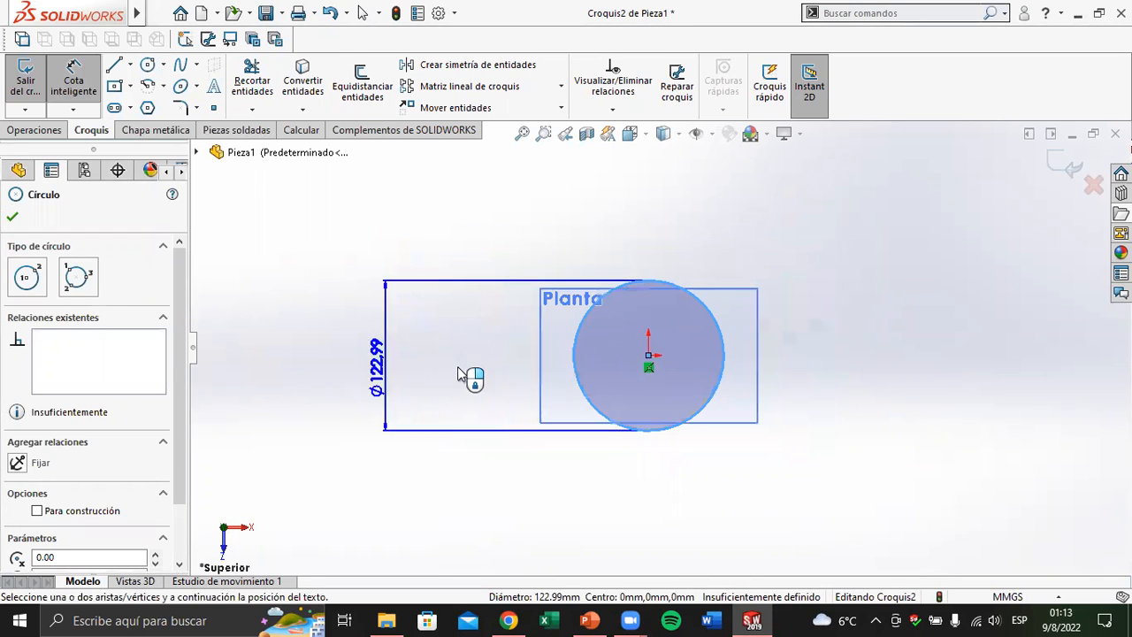
scroll(518, 371, down, 2)
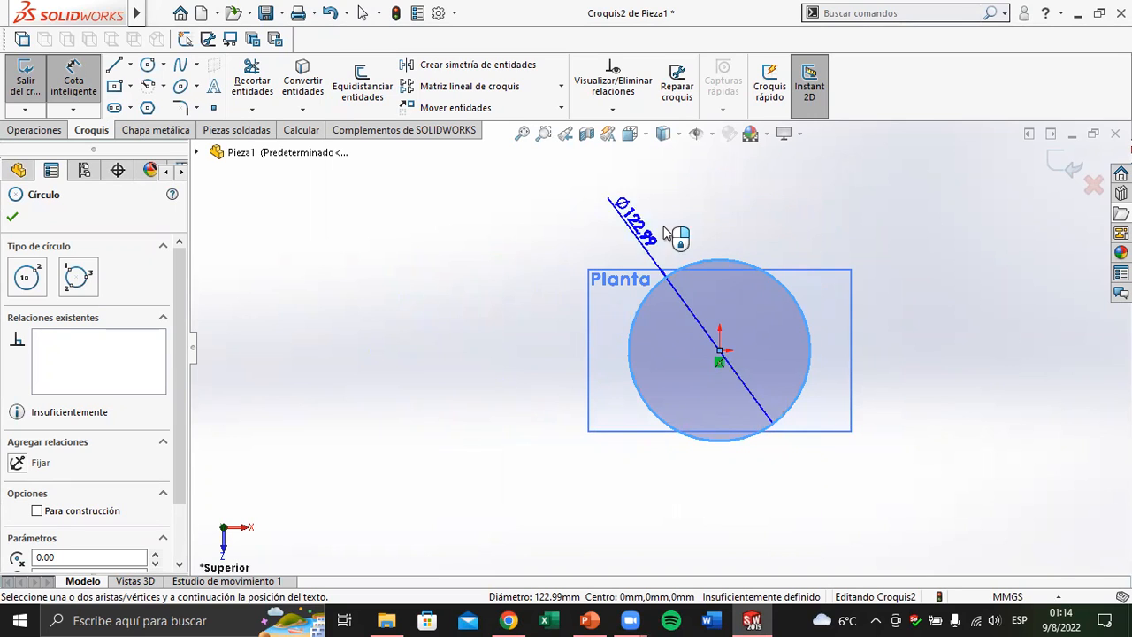
click(713, 212)
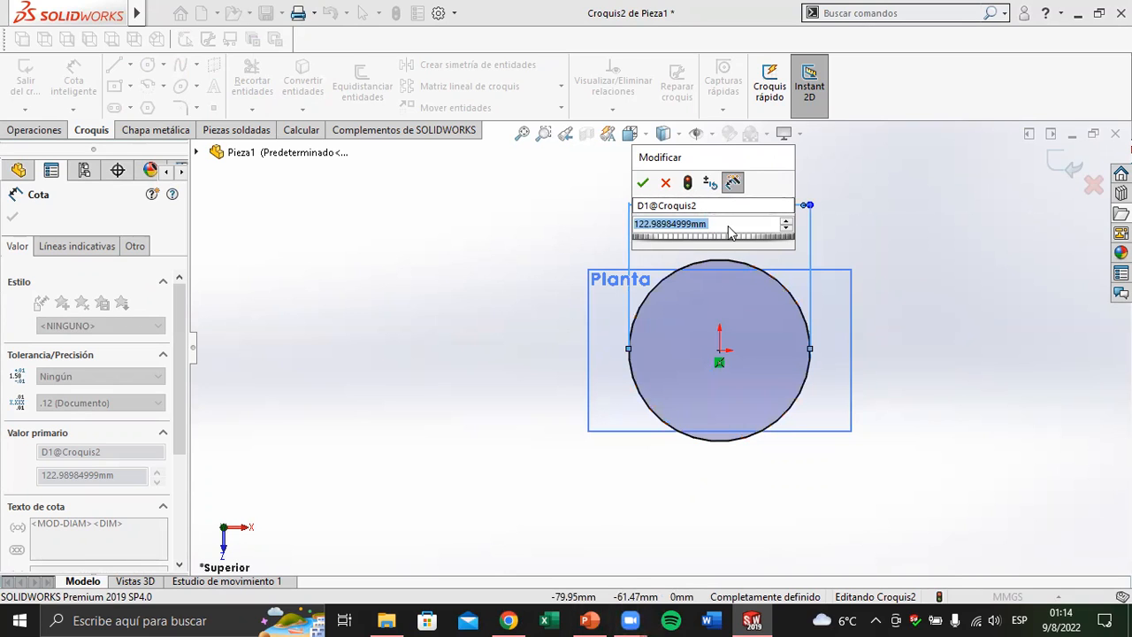
text(3000)
key(BackSpace)
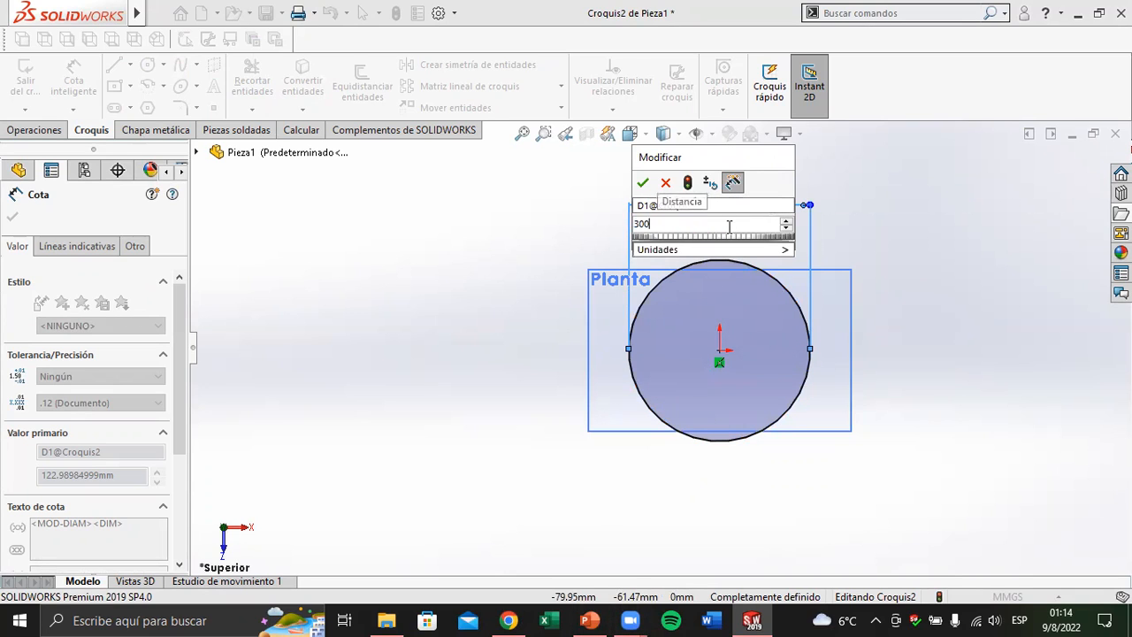
key(Return)
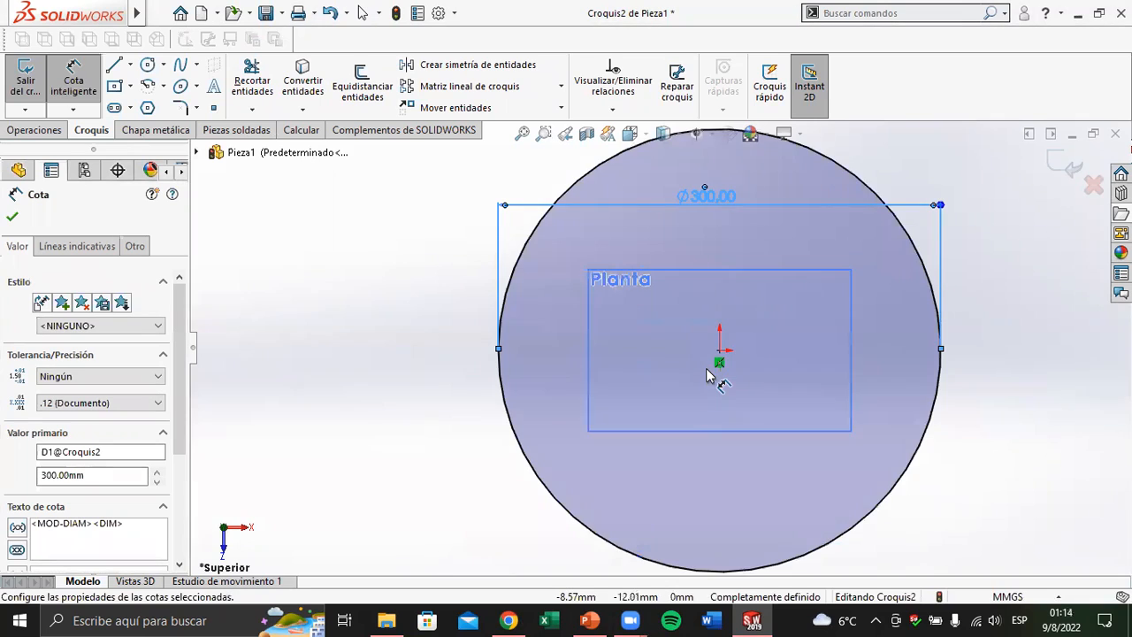
drag(684, 283, 690, 492)
click(13, 218)
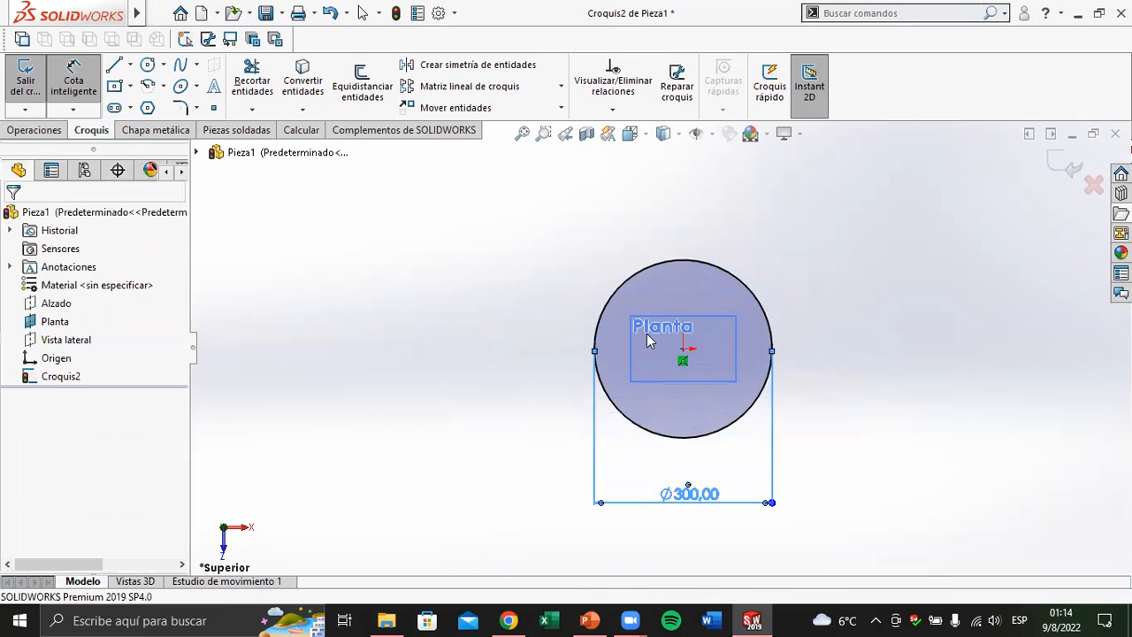
Tilt the sketch into a 3D view and check the Ejercicio Nº1 drawing in PowerPoint before returning to SOLIDWORKS
mouse_move(721, 318)
middle_down()
mouse_move(713, 253)
mouse_move(740, 210)
mouse_move(723, 409)
middle_up()
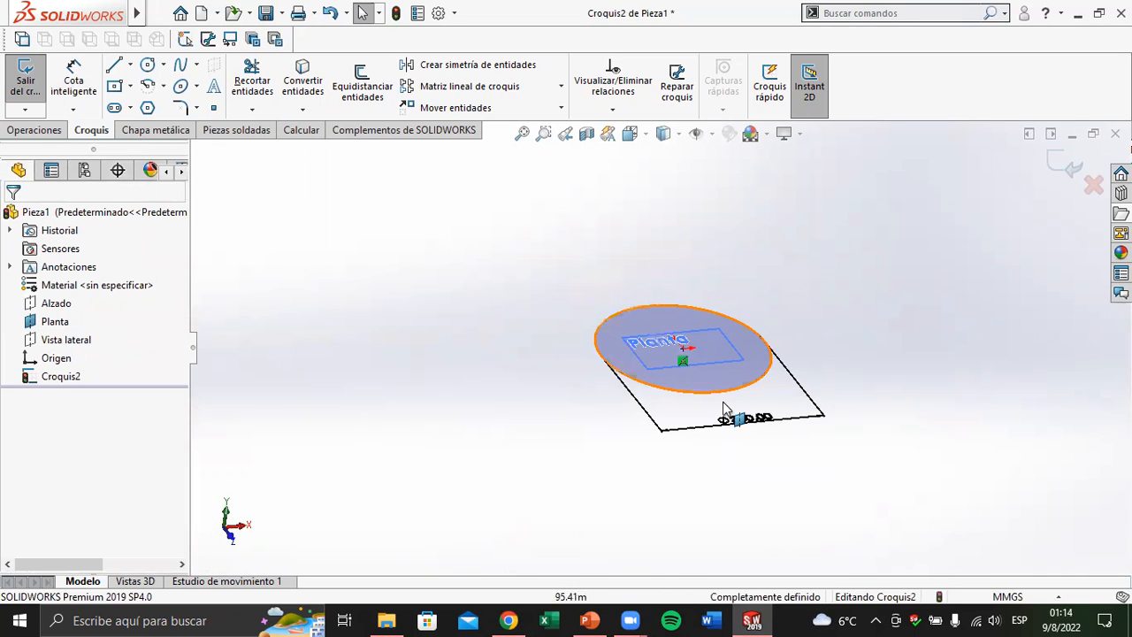
click(605, 619)
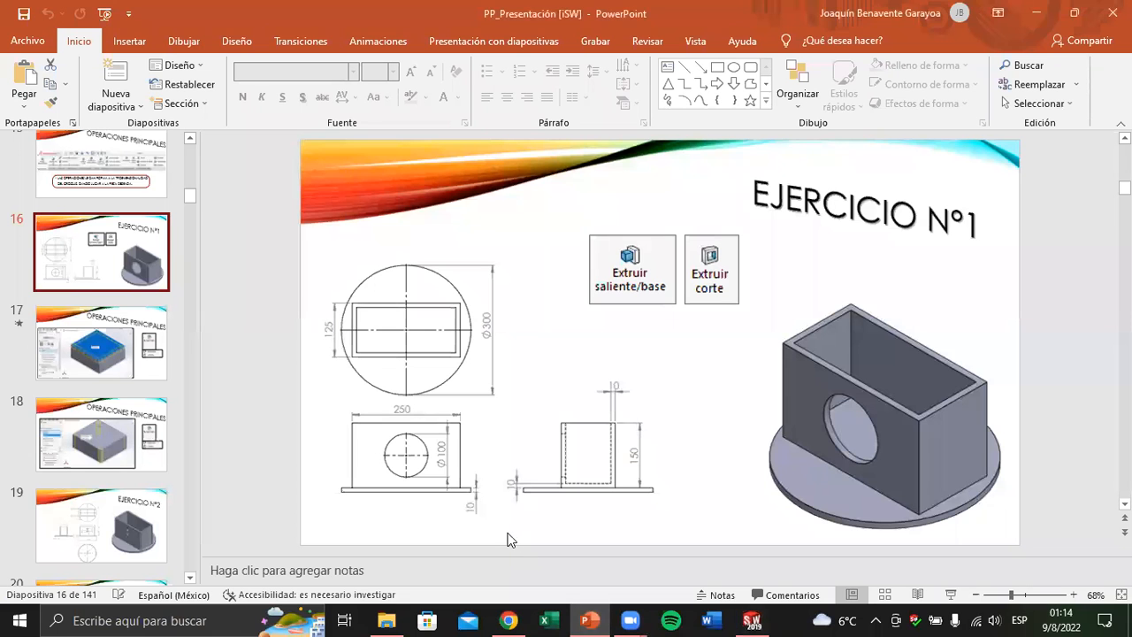
click(591, 619)
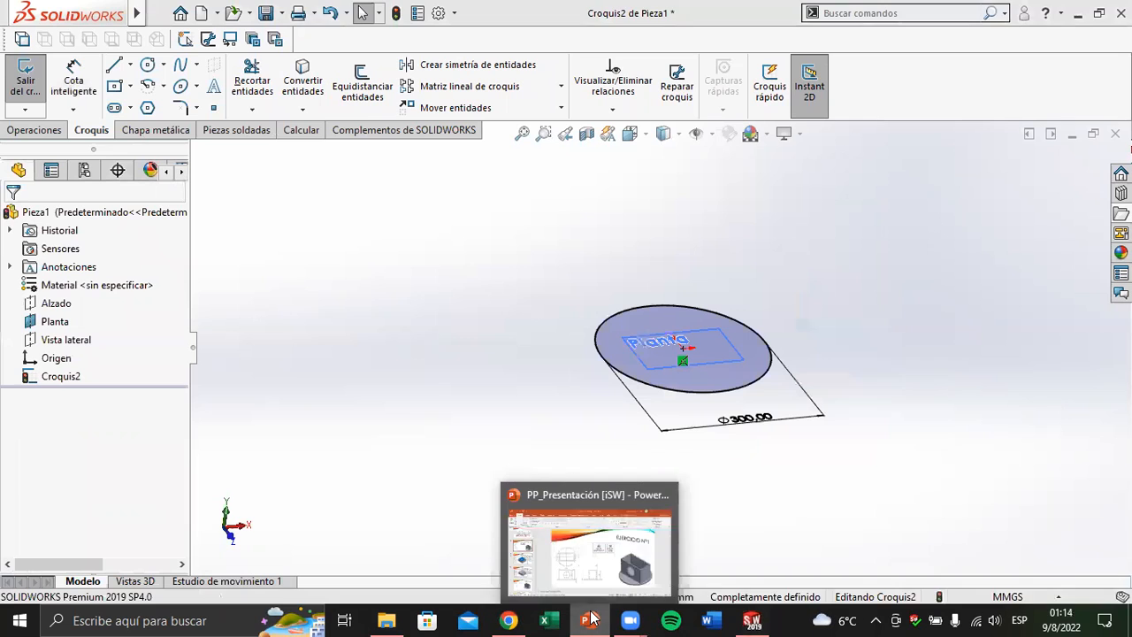
Start Extruir saliente/base on the circle sketch with a 10 mm depth and compare it with the exercise drawing in PowerPoint
click(42, 131)
click(94, 131)
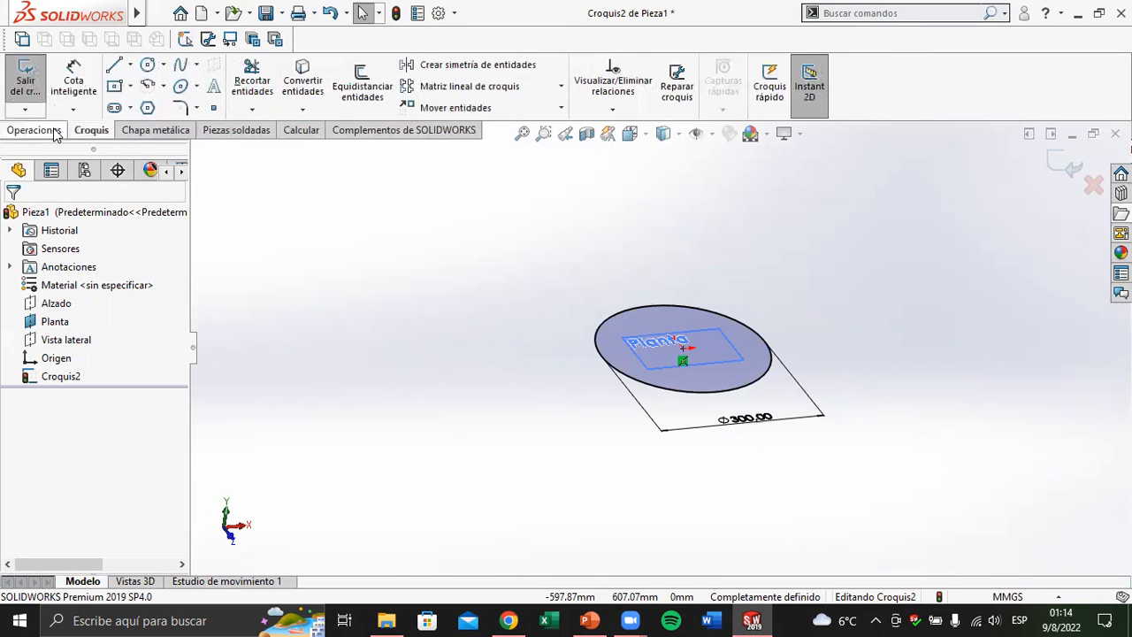
click(55, 131)
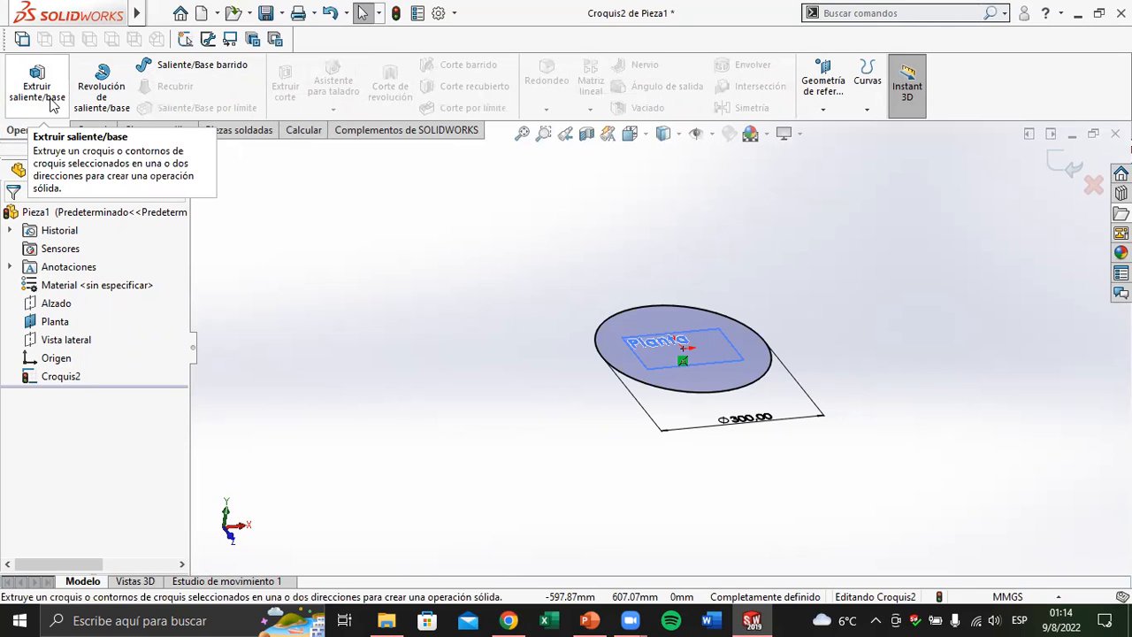
click(52, 104)
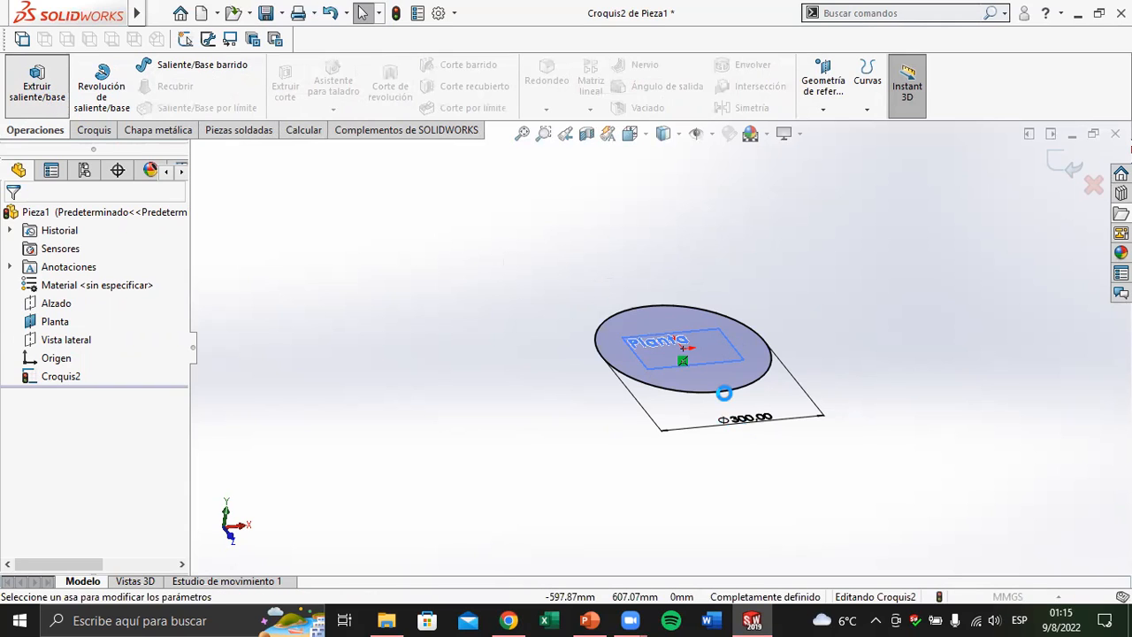
middle_drag(696, 389, 645, 359)
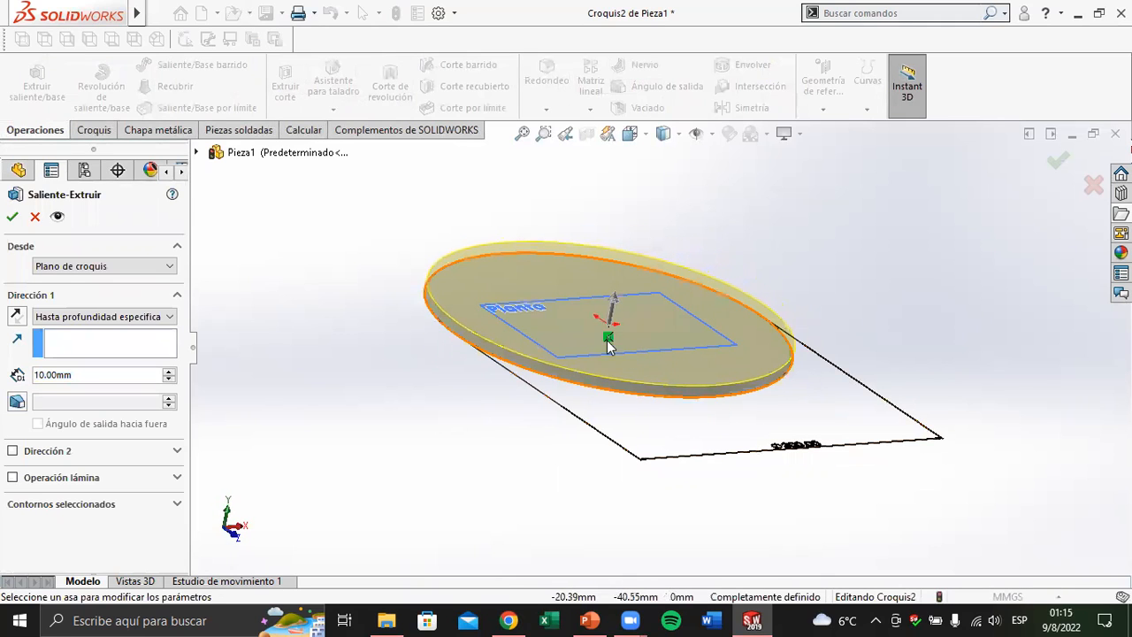
scroll(608, 347, down, 2)
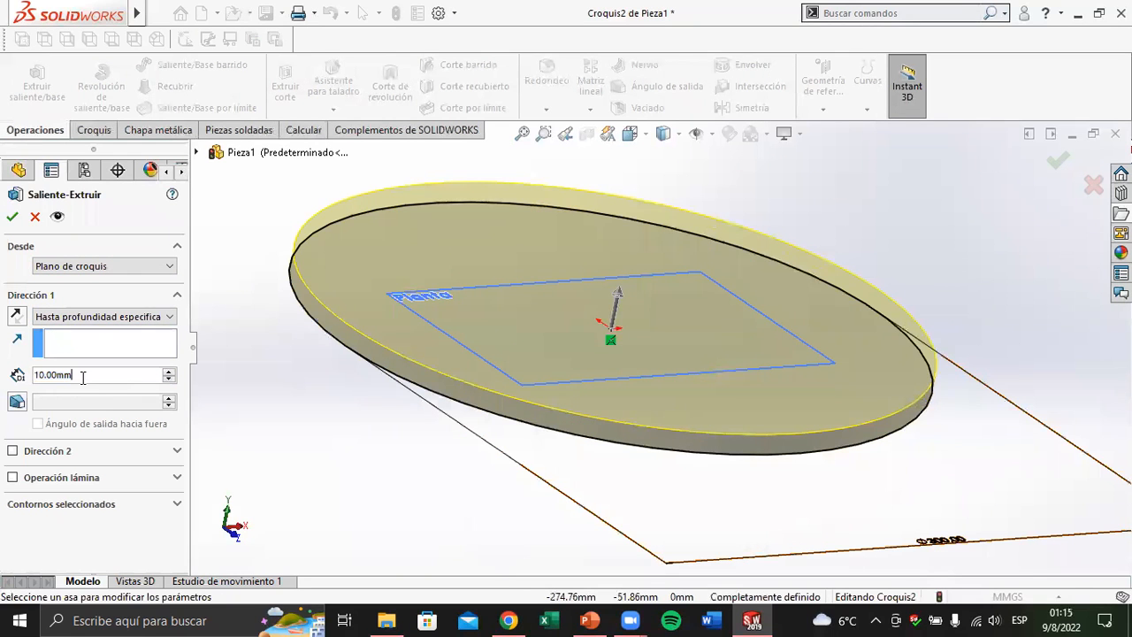
click(589, 620)
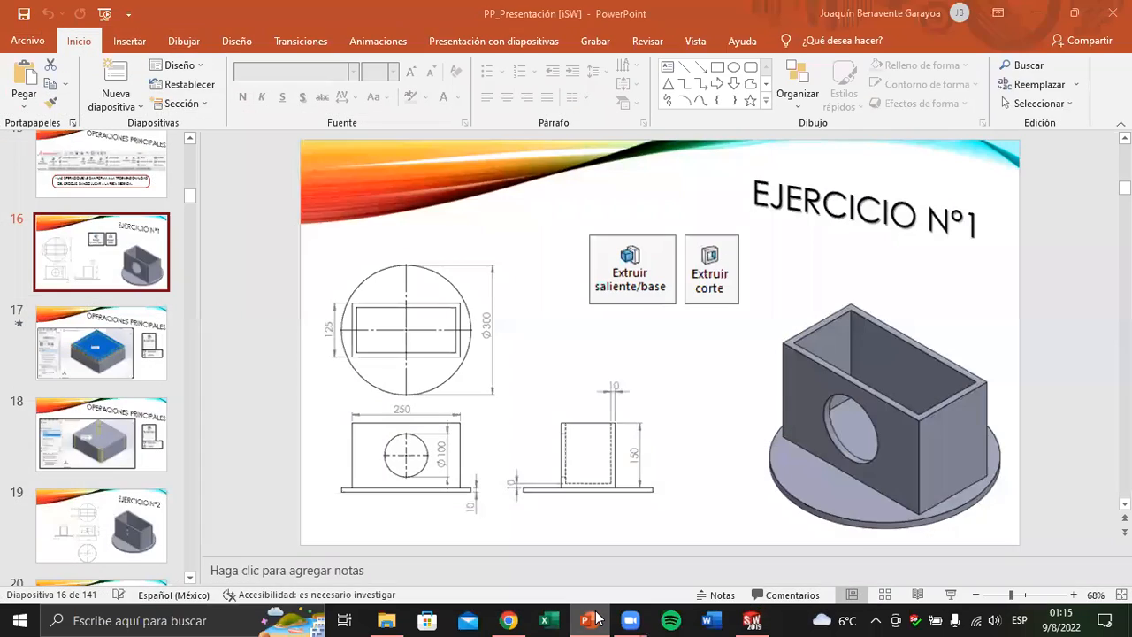
click(590, 620)
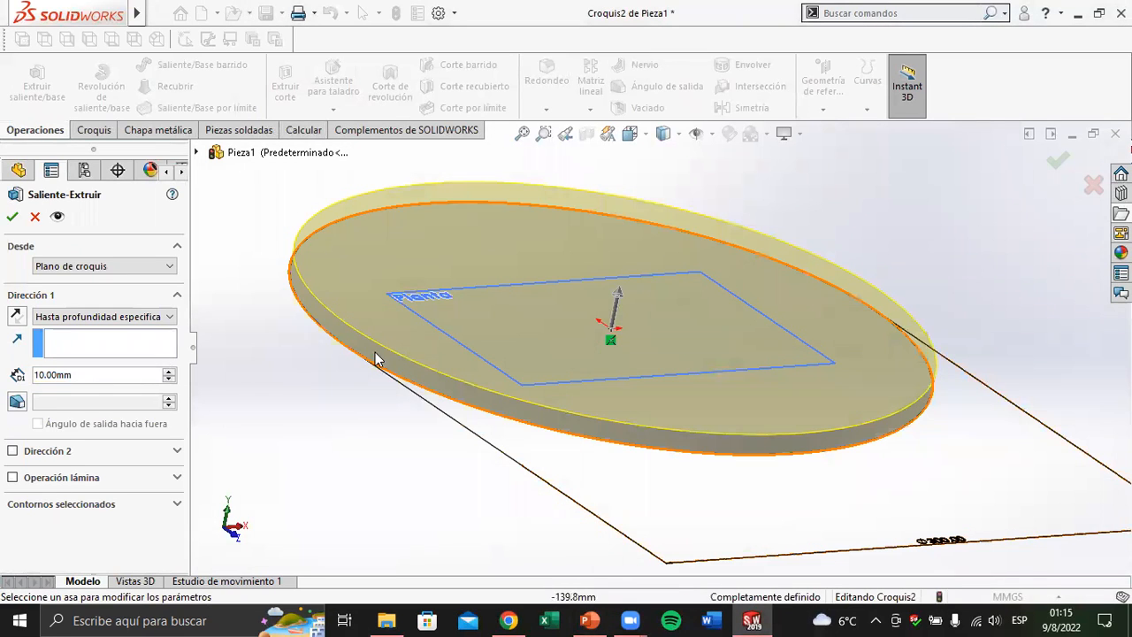
Step the extrusion depth up to 40 mm and back down to 10 mm
click(167, 371)
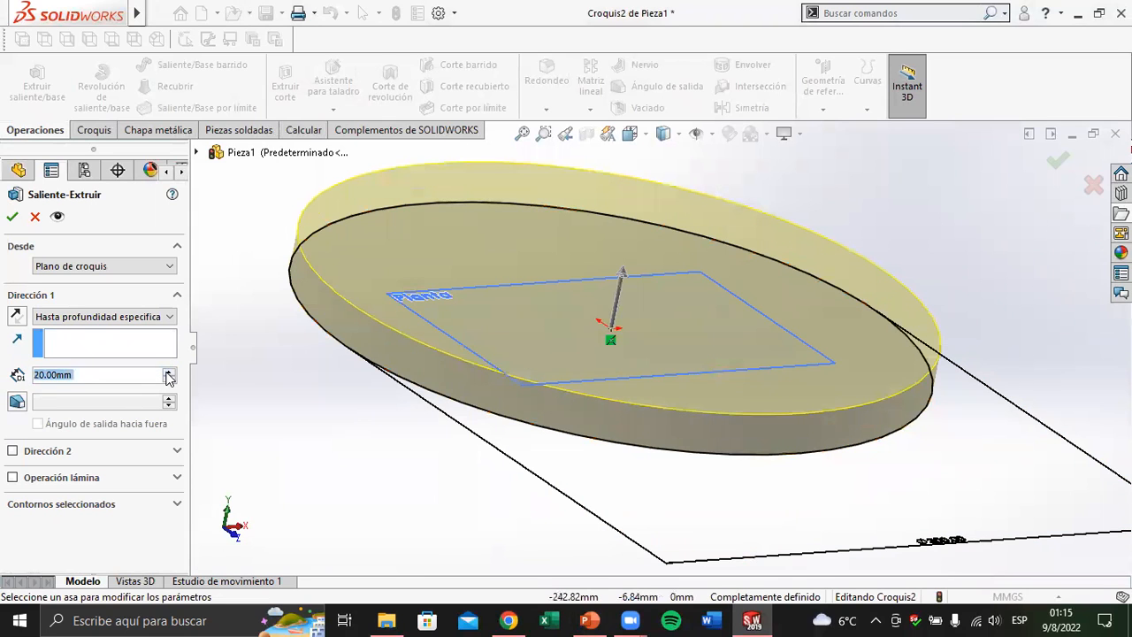
click(167, 372)
click(167, 371)
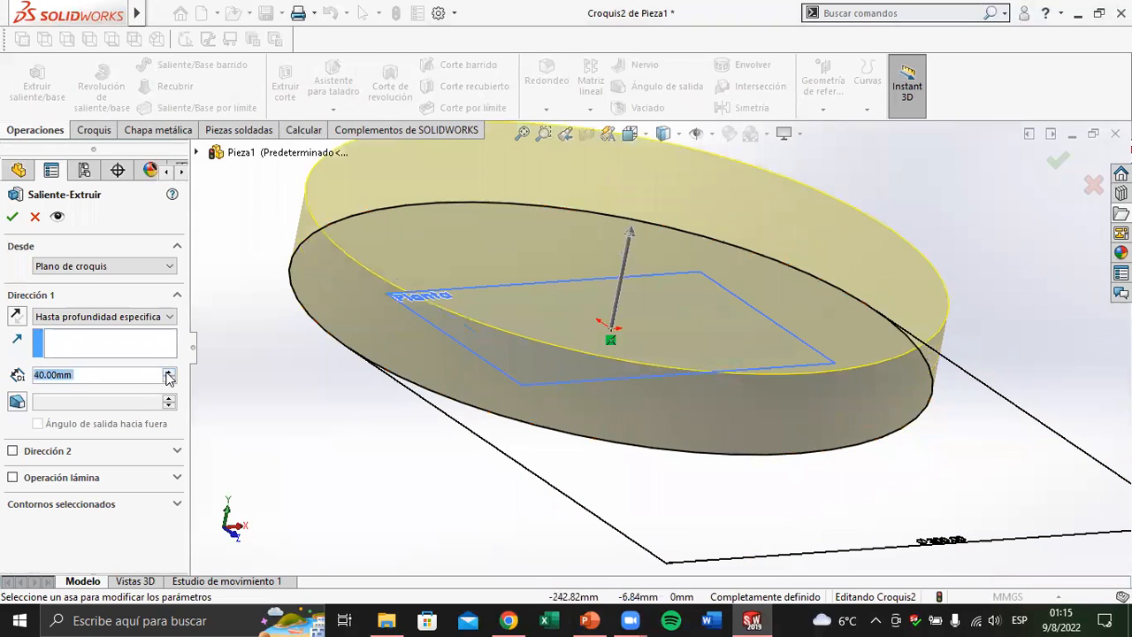
click(168, 380)
click(168, 381)
click(168, 380)
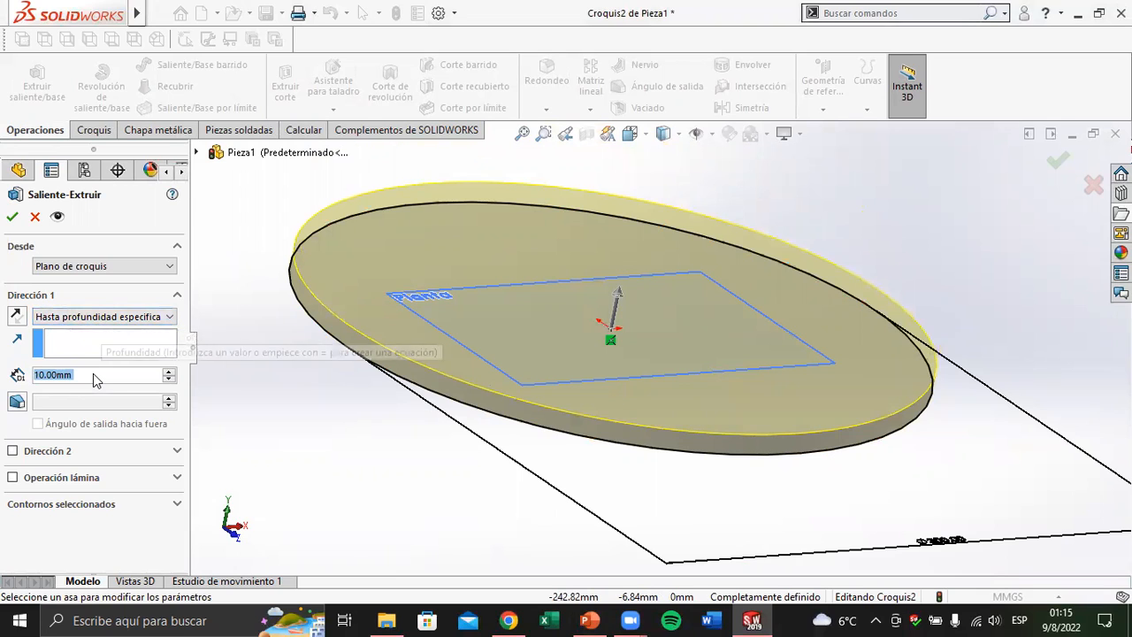
Try the inverted direction, restore the upward one and accept the 10 mm extrusion with Hasta profundidad especificada
click(115, 318)
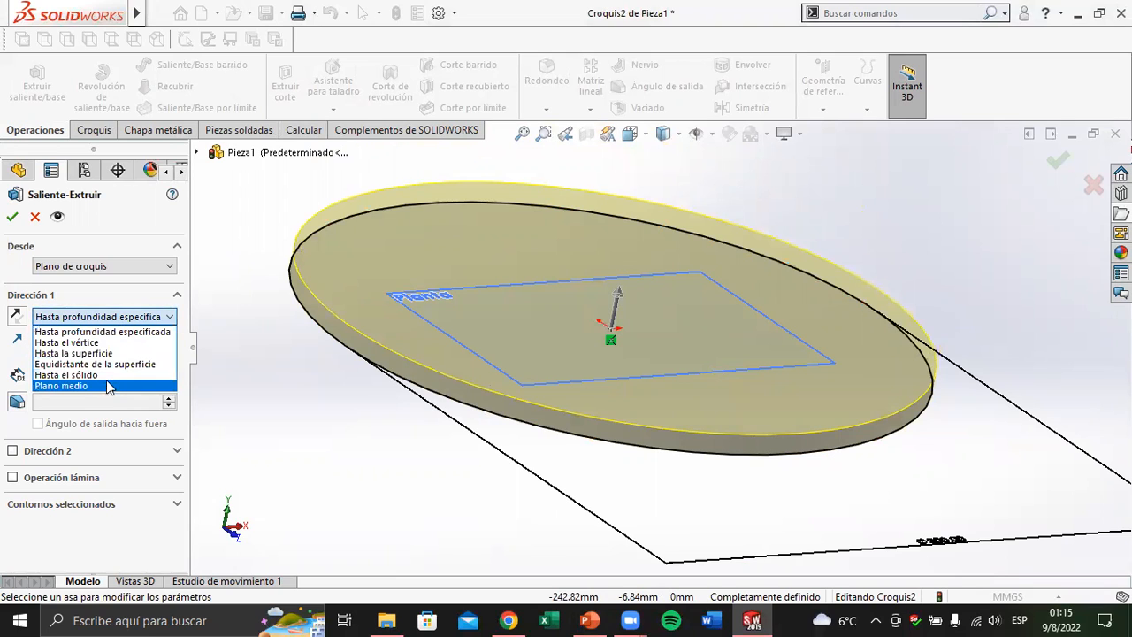
click(110, 323)
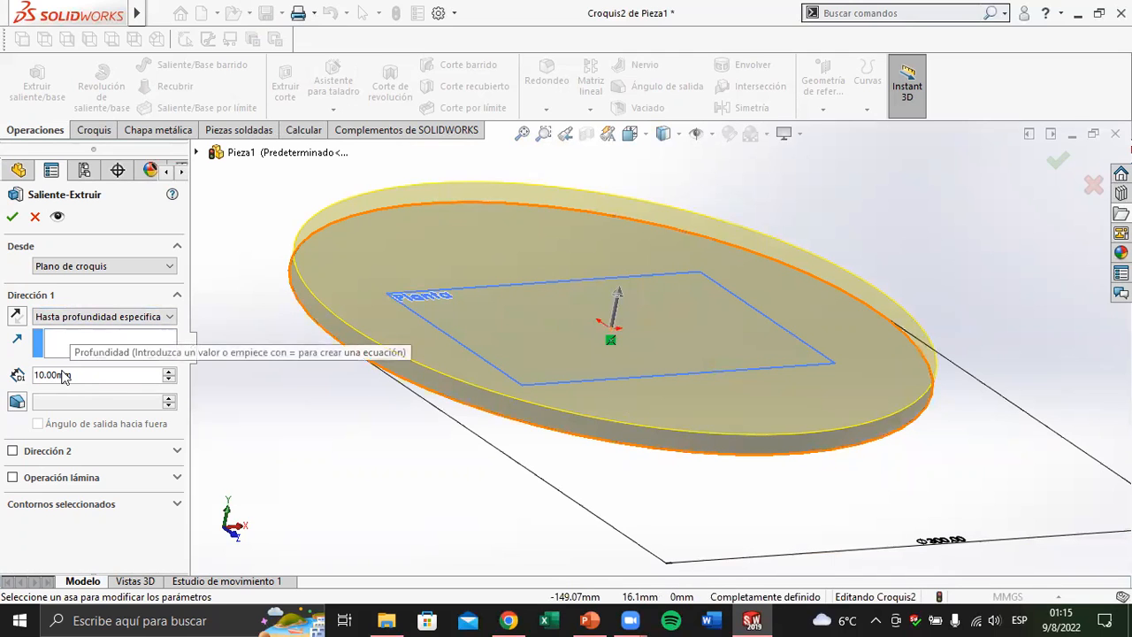
click(15, 316)
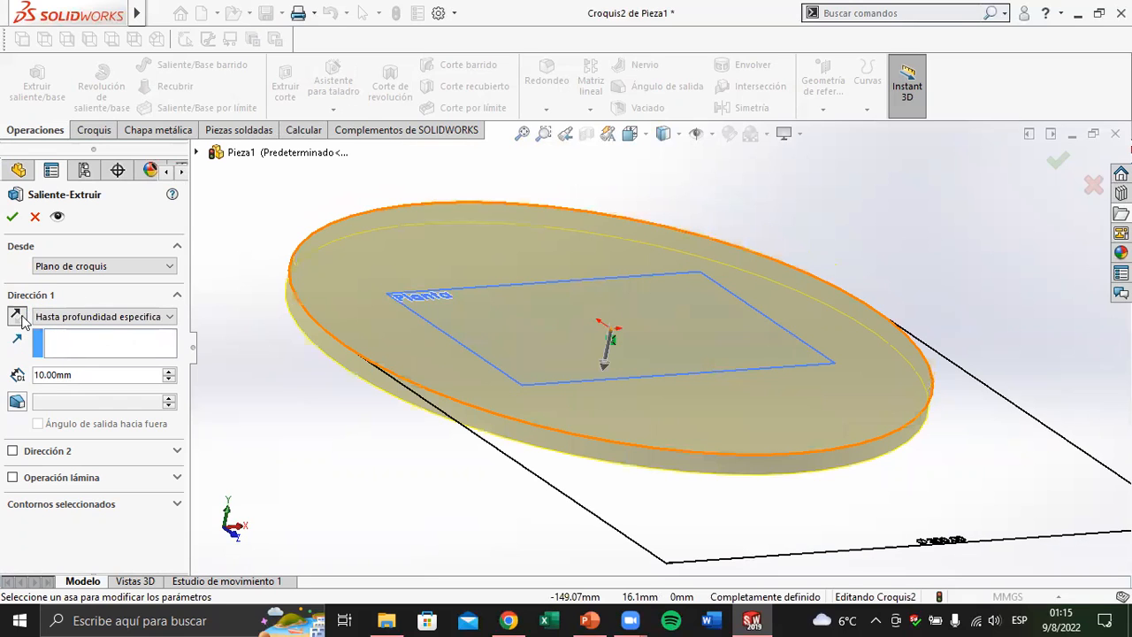
click(22, 318)
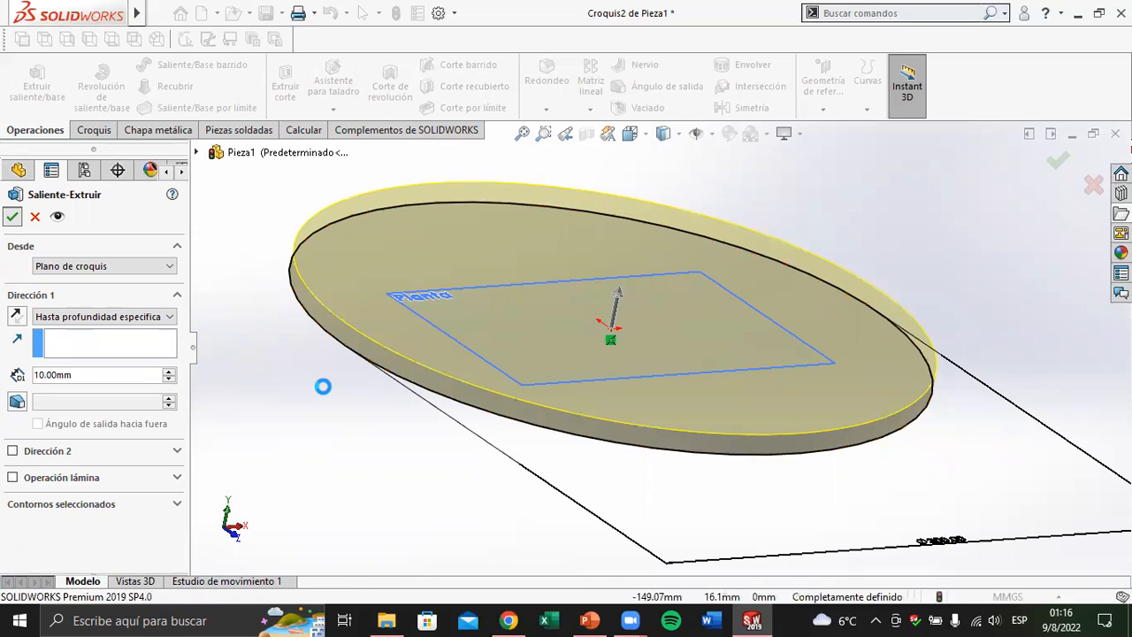
key(Return)
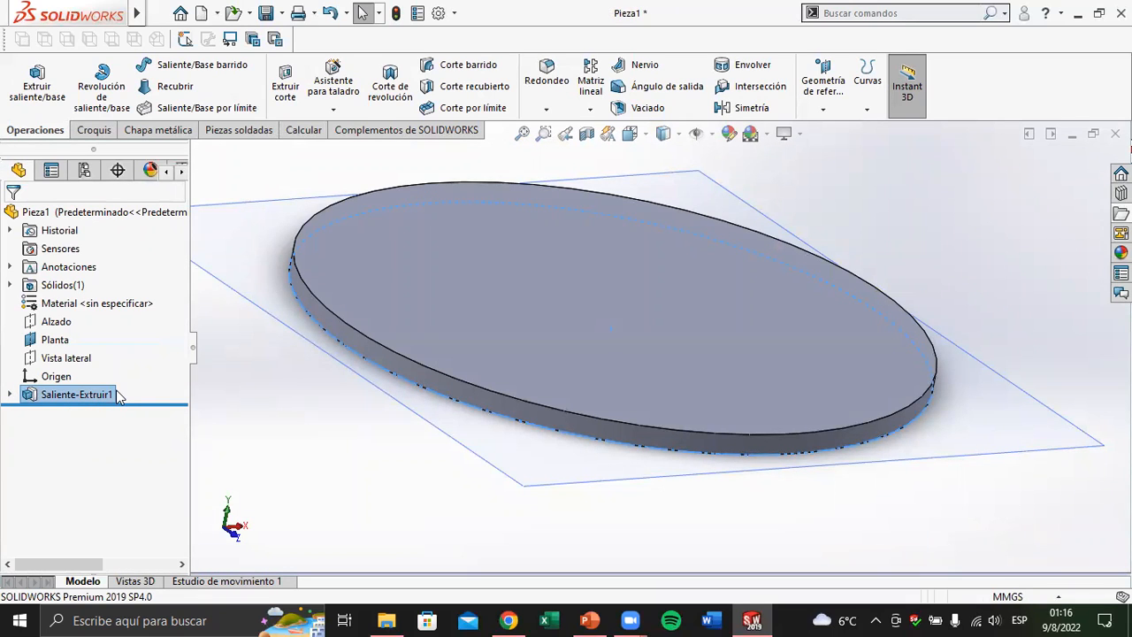
Expand the disc's extrusion feature in the feature tree and select its sketch Croquis2
click(10, 395)
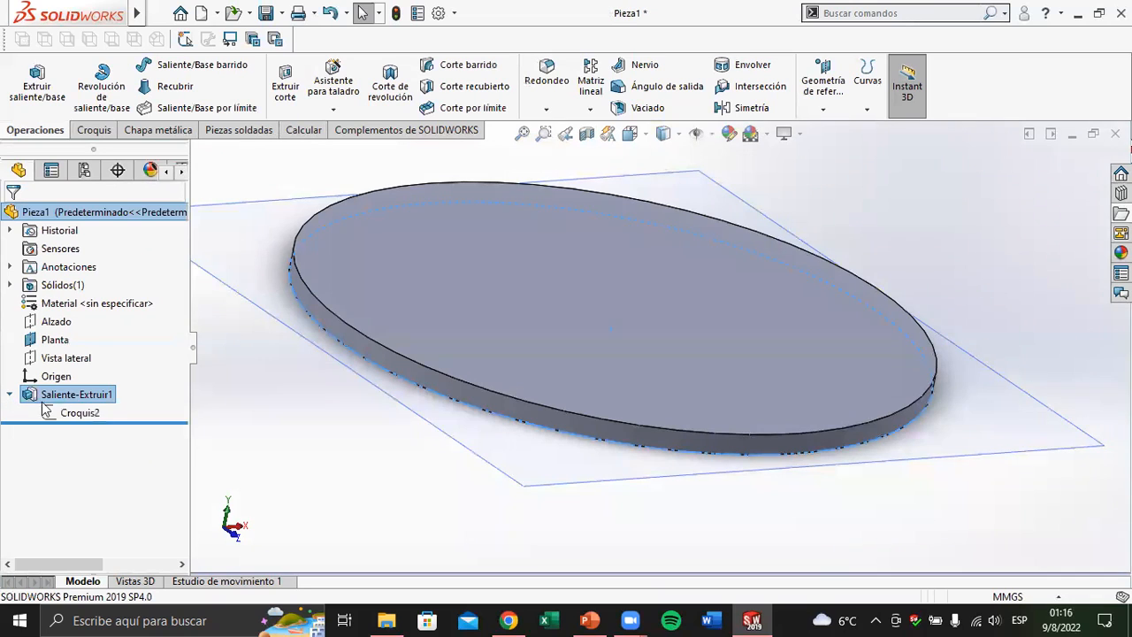
click(64, 412)
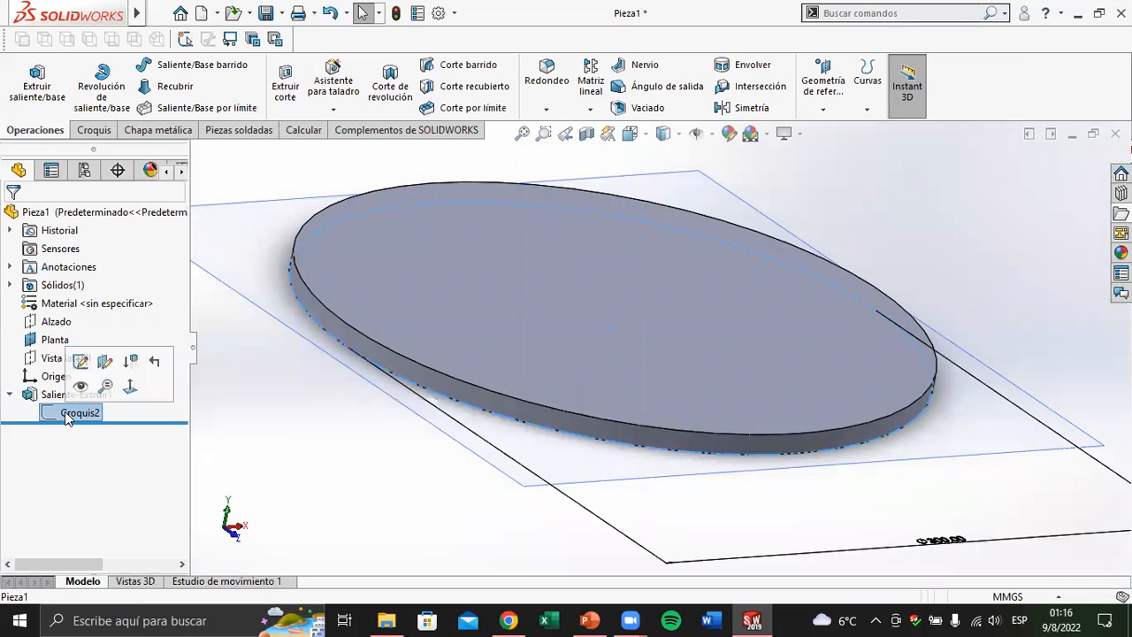
Collapse the disc's extrusion feature in the feature tree and bring the whole disc into view
click(11, 396)
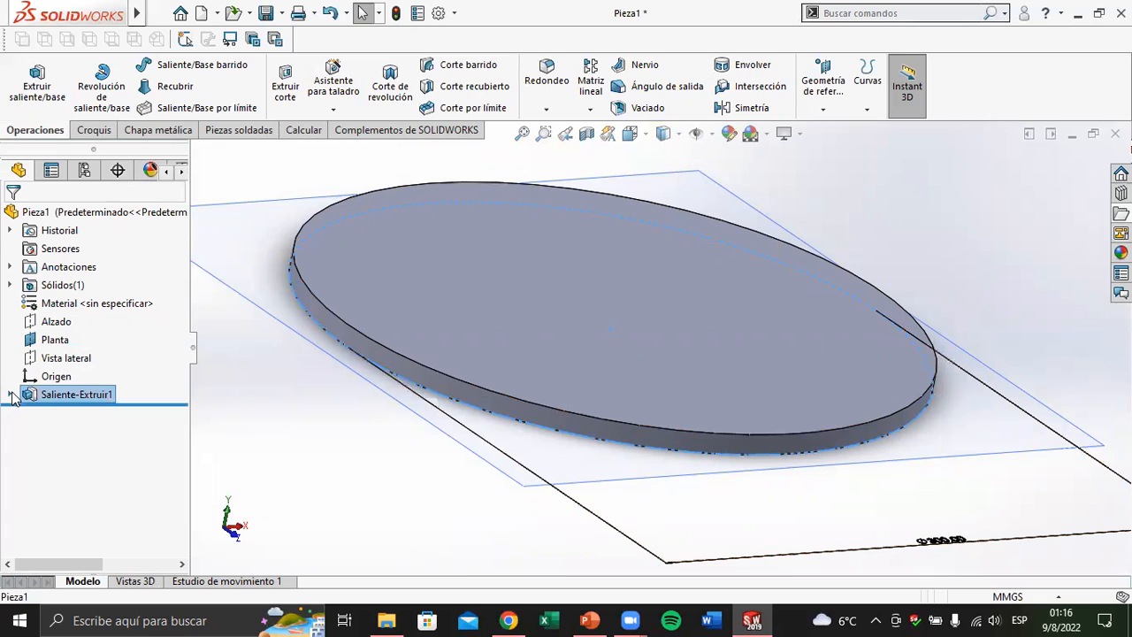
key(f)
middle_drag(701, 237, 668, 282)
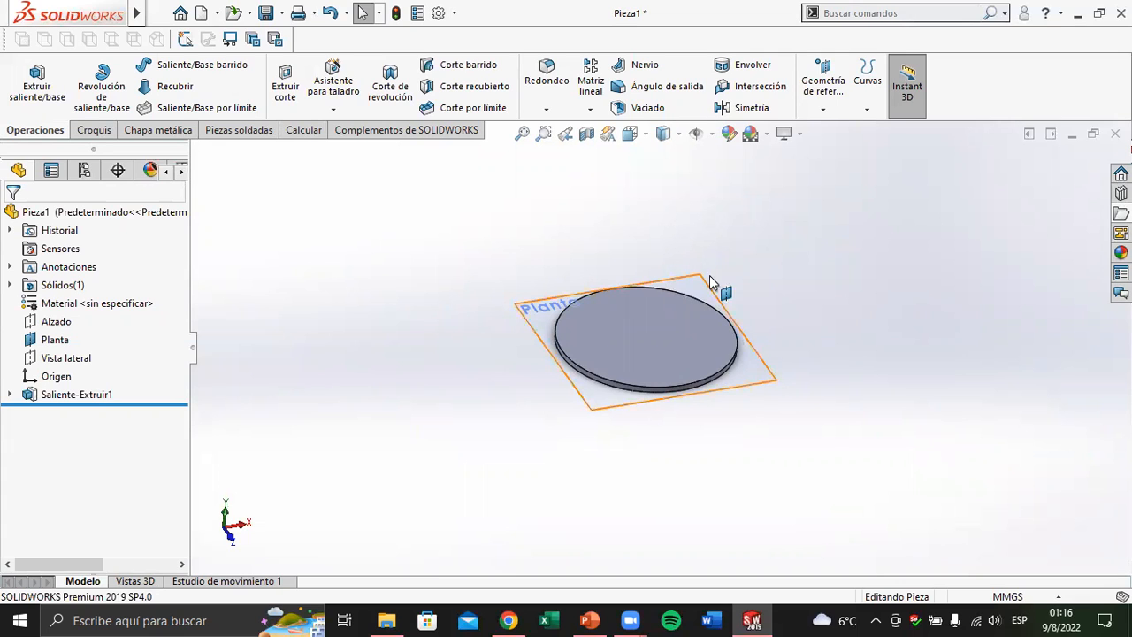
scroll(691, 330, down, 2)
scroll(690, 336, down, 2)
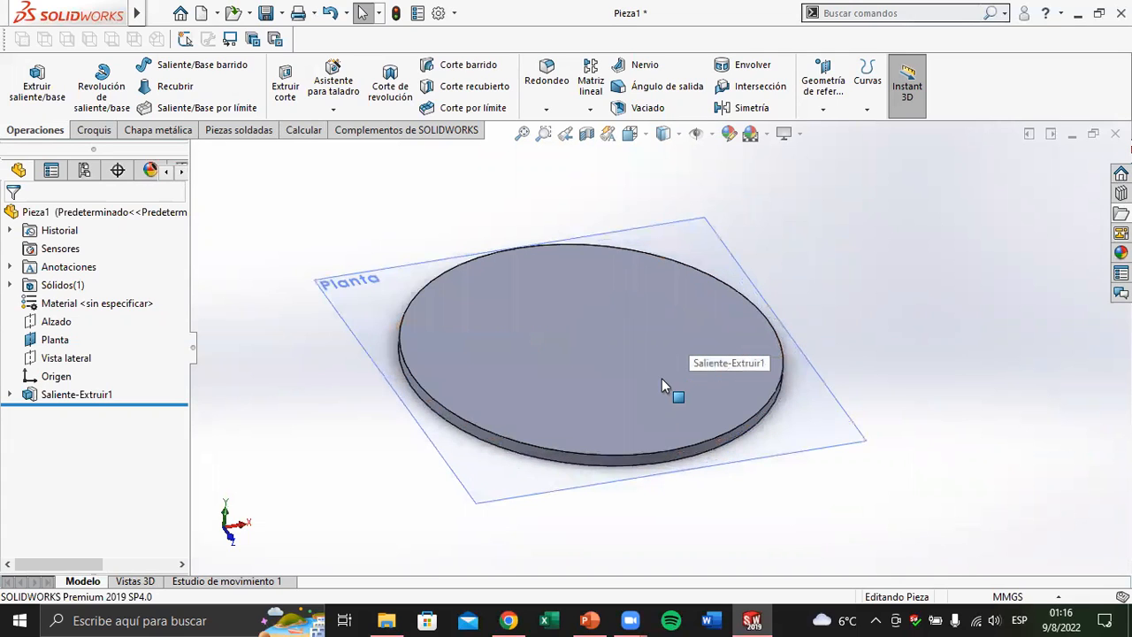
Open the disc's existing circle sketch for editing from its top face, and exit that sketch
click(650, 392)
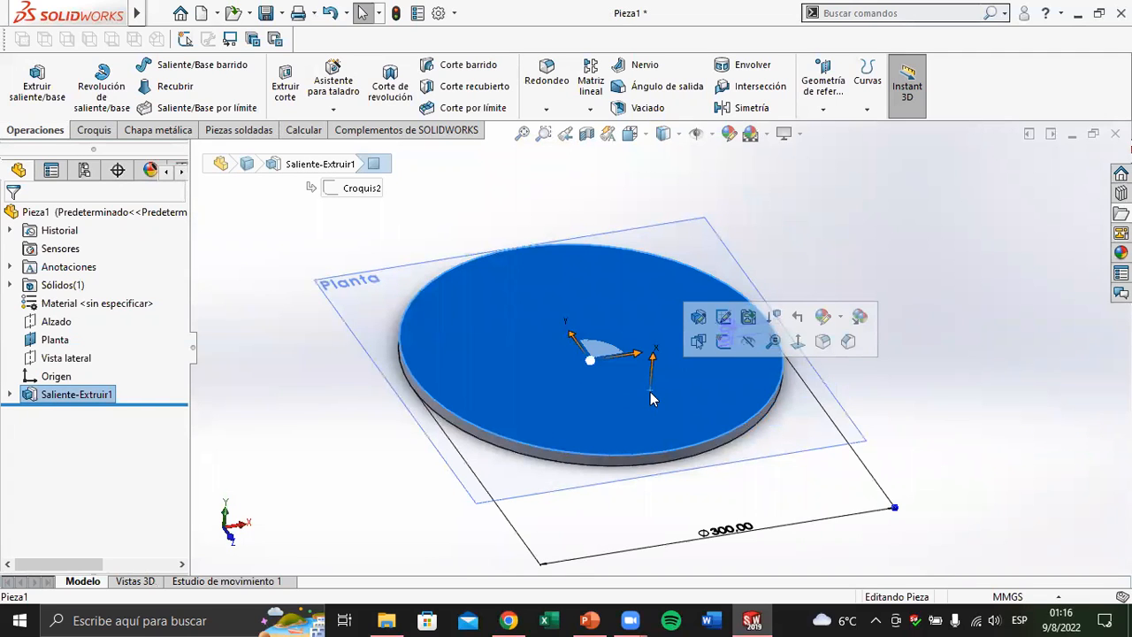
click(722, 320)
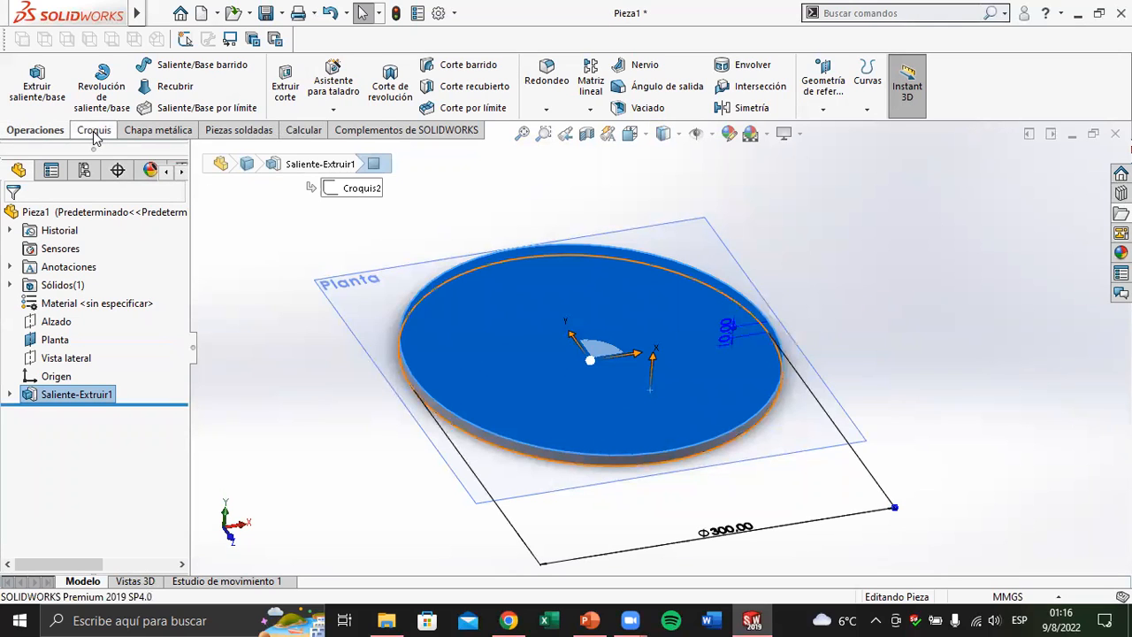
click(94, 131)
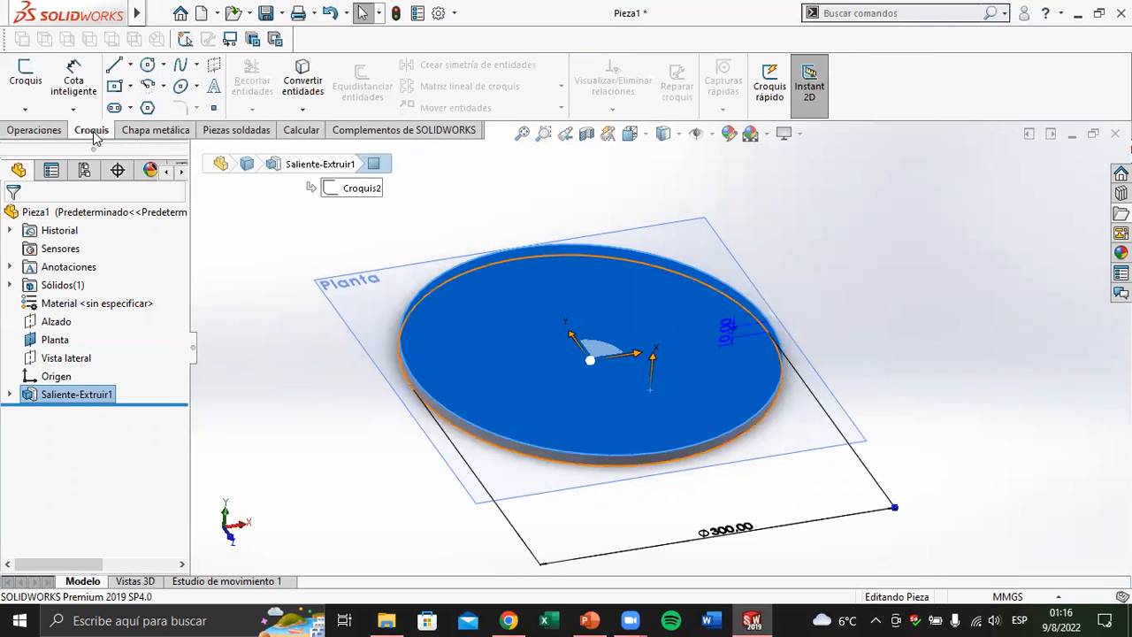
click(32, 80)
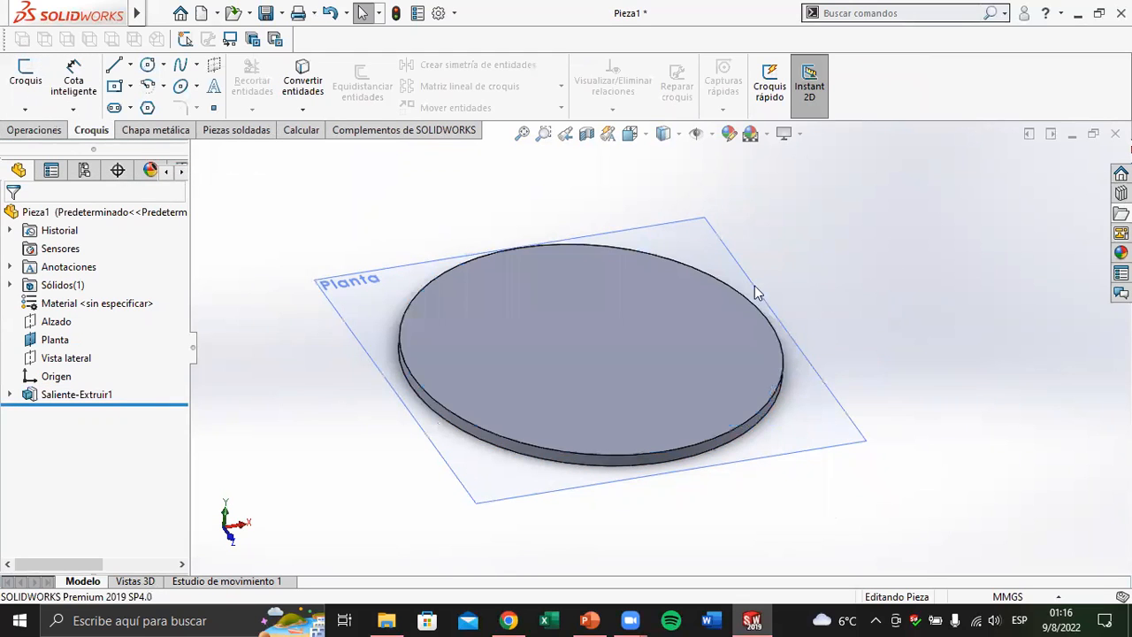
click(677, 299)
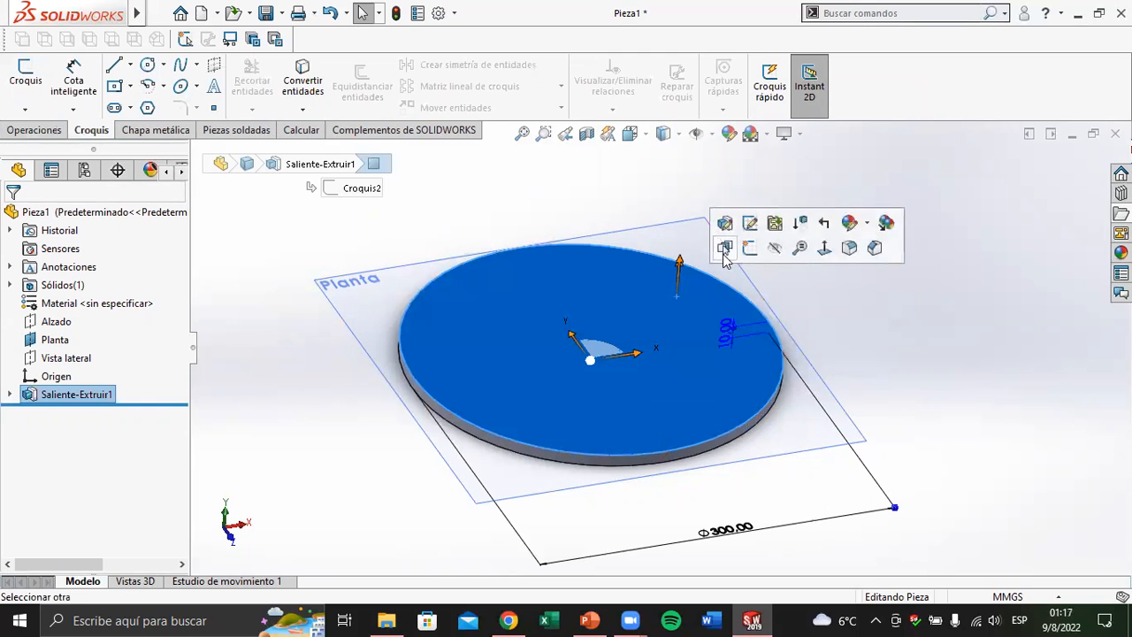
click(749, 224)
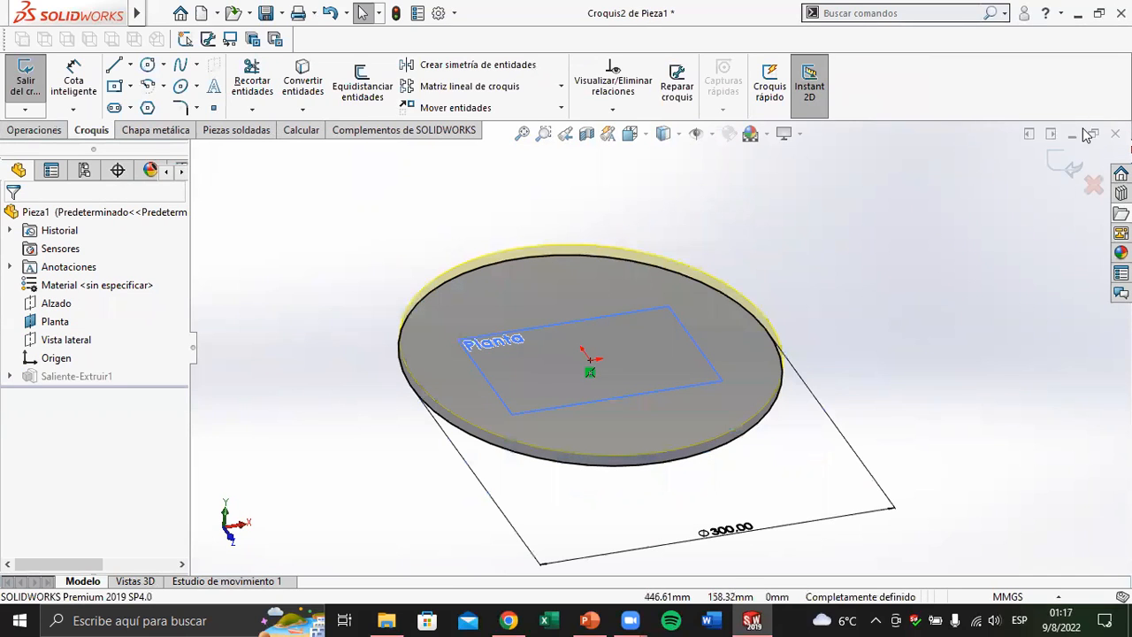
click(1054, 163)
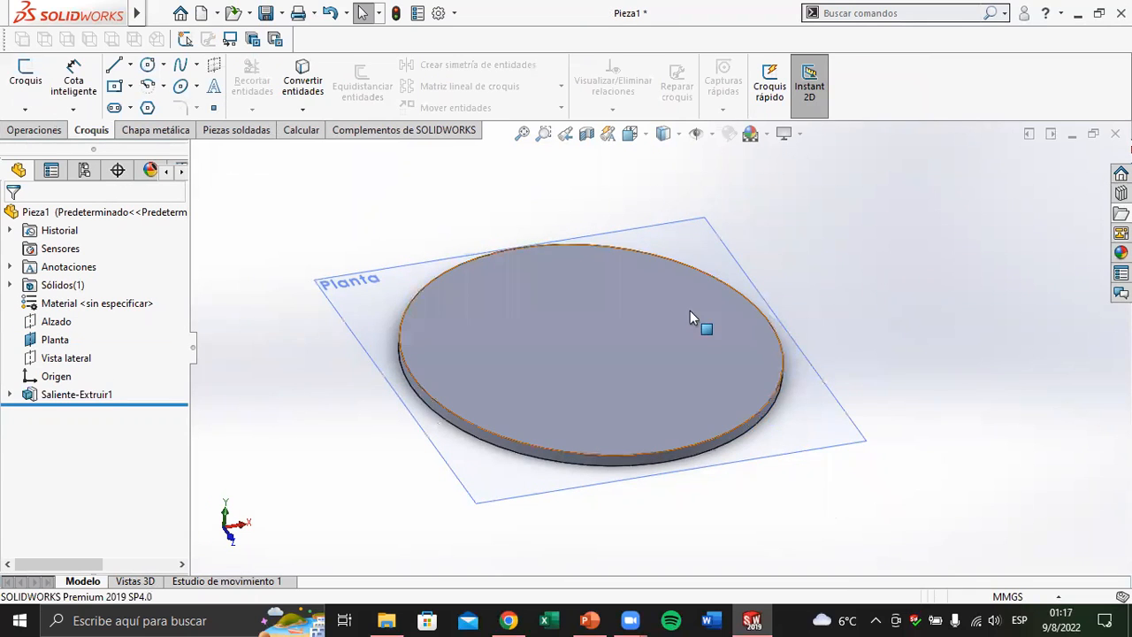
Start a new sketch on the disc's top face and clear the face selection
click(677, 315)
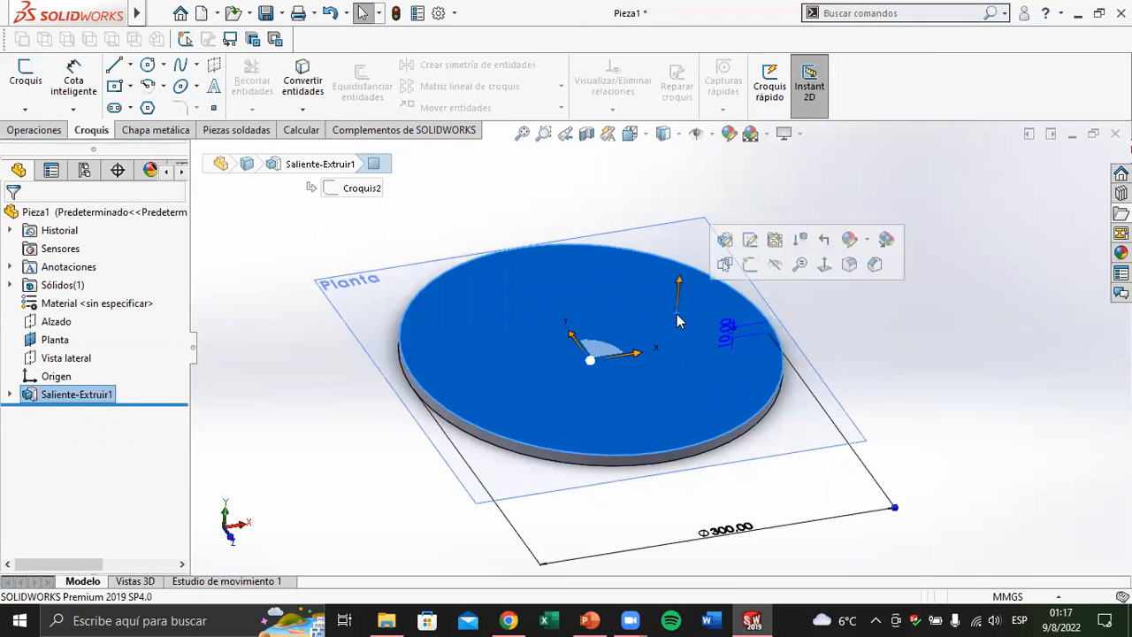
click(749, 264)
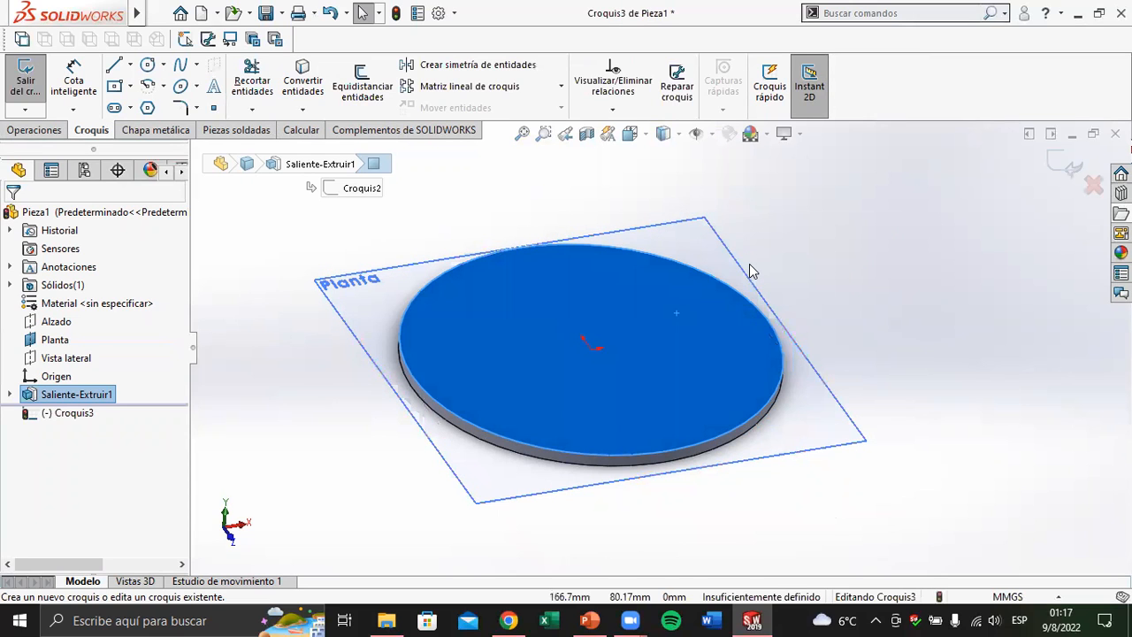
click(882, 304)
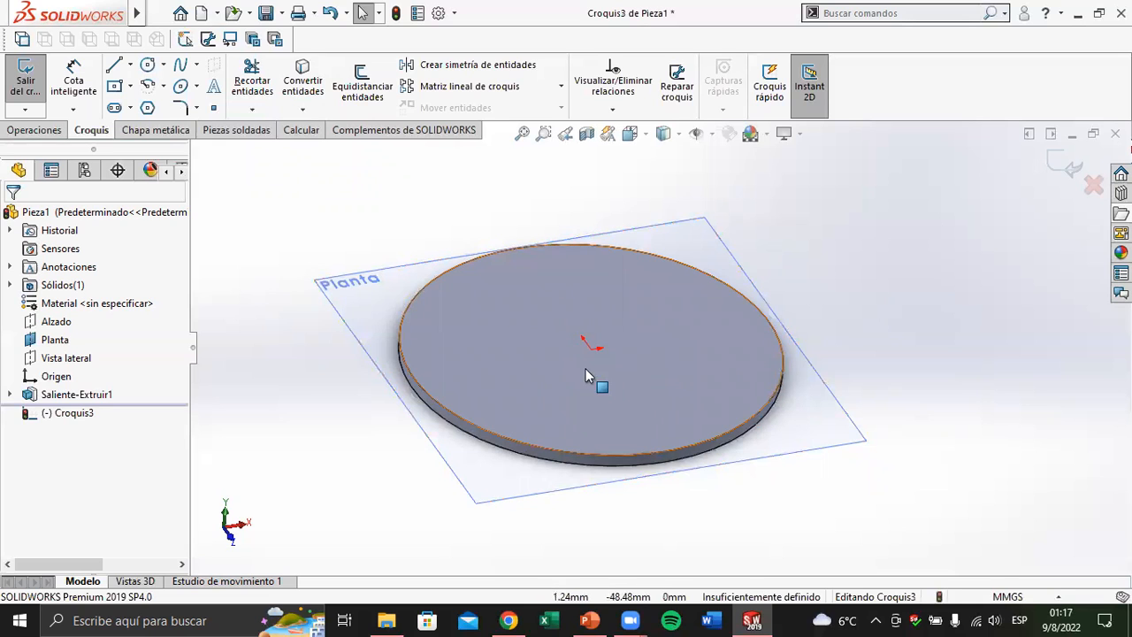
Orient the view normal to the new sketch and check the box's plan view in the PowerPoint drawing of Ejercicio Nº1
scroll(545, 312, down, 3)
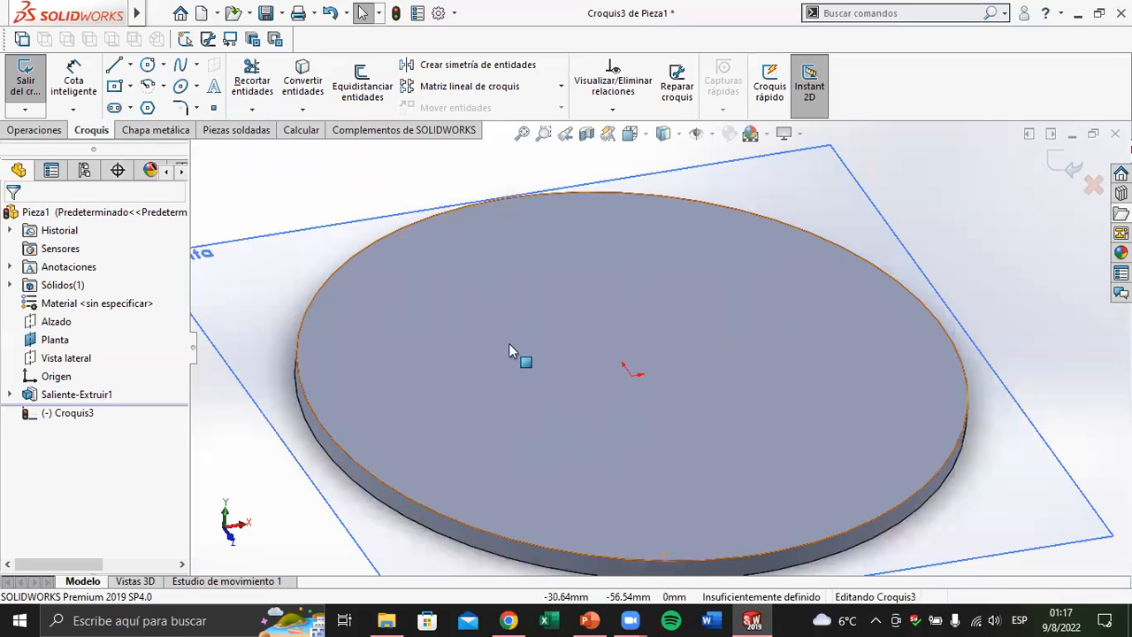
click(589, 620)
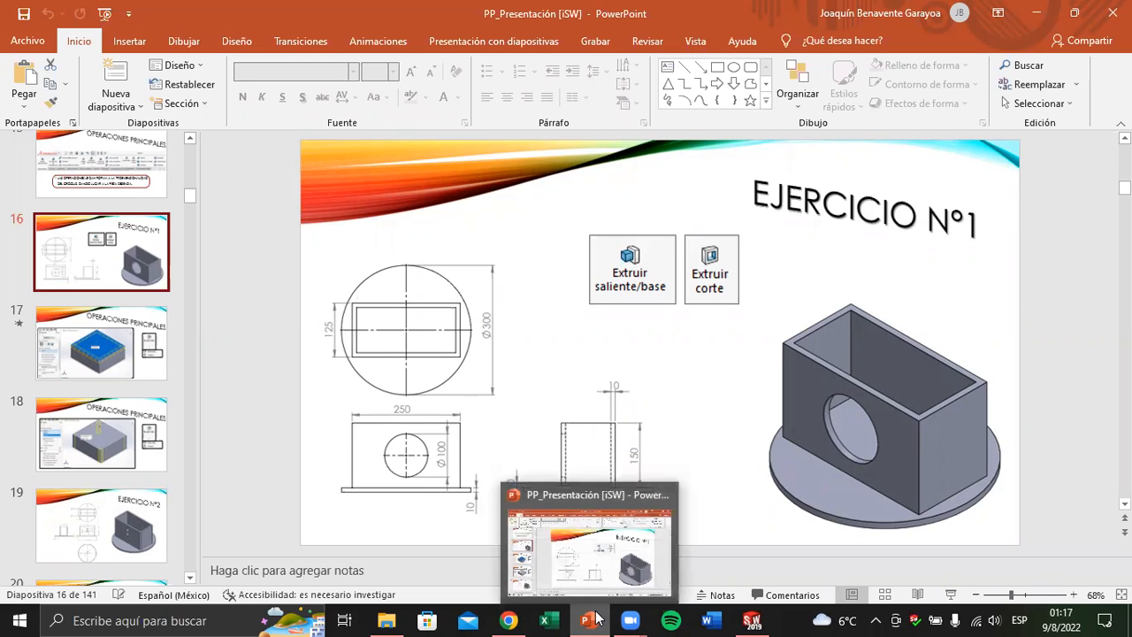
click(665, 528)
scroll(598, 442, up, 8)
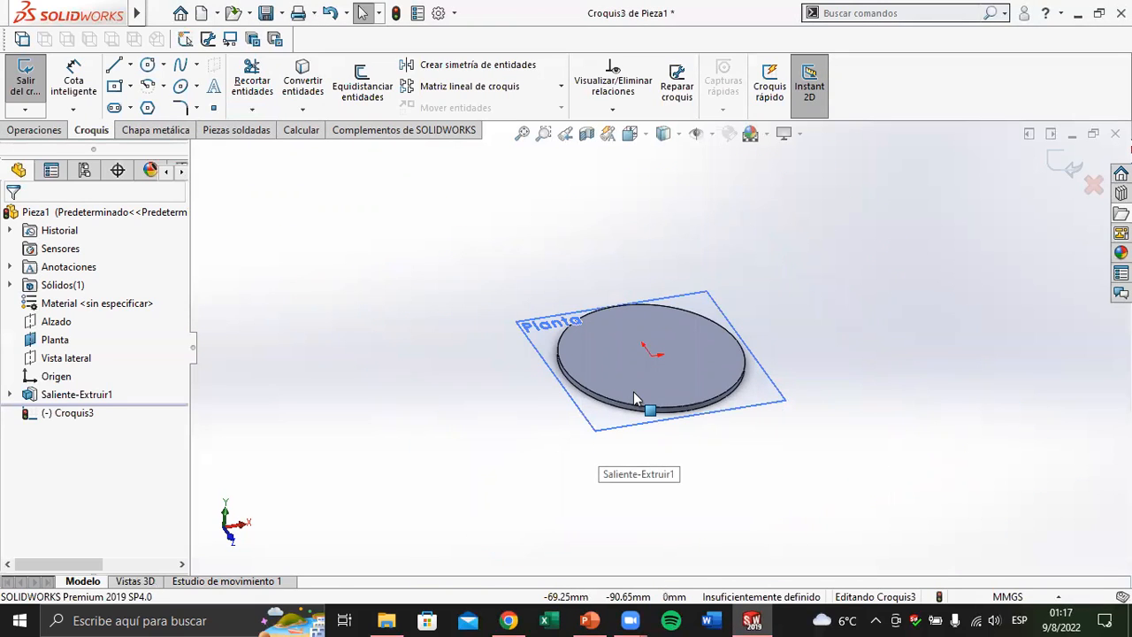
key(ctrl+8)
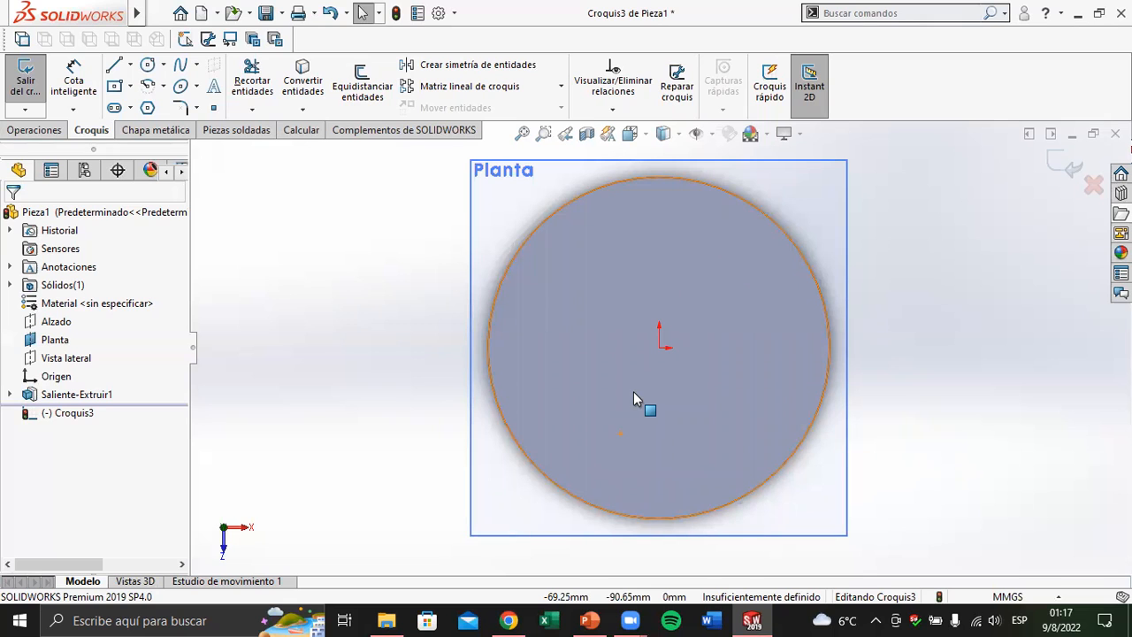
click(500, 614)
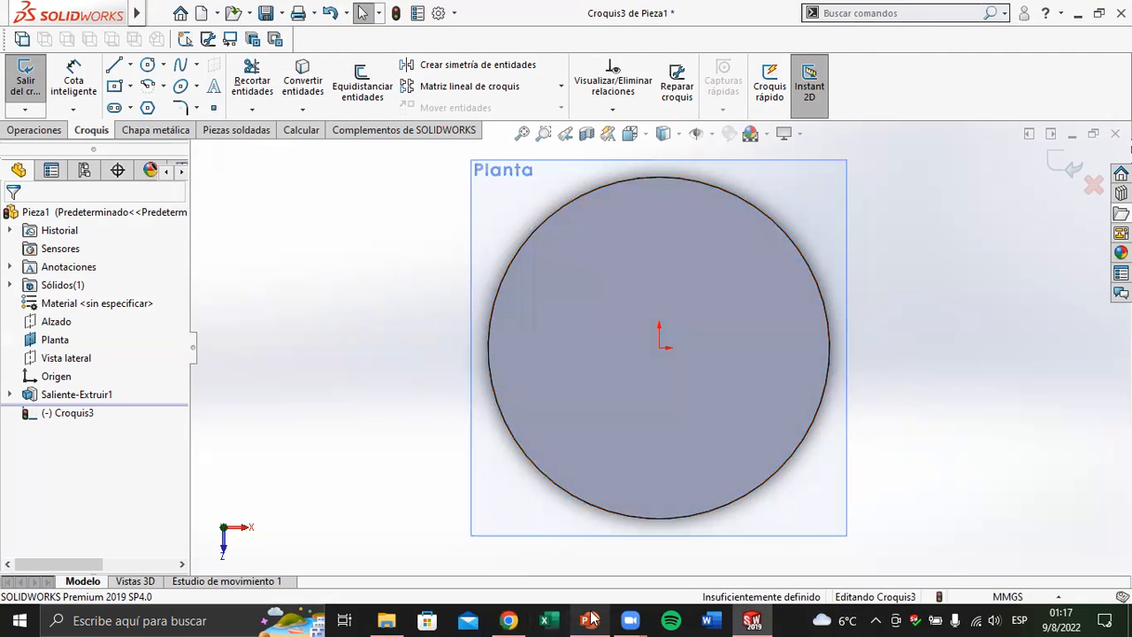
click(589, 619)
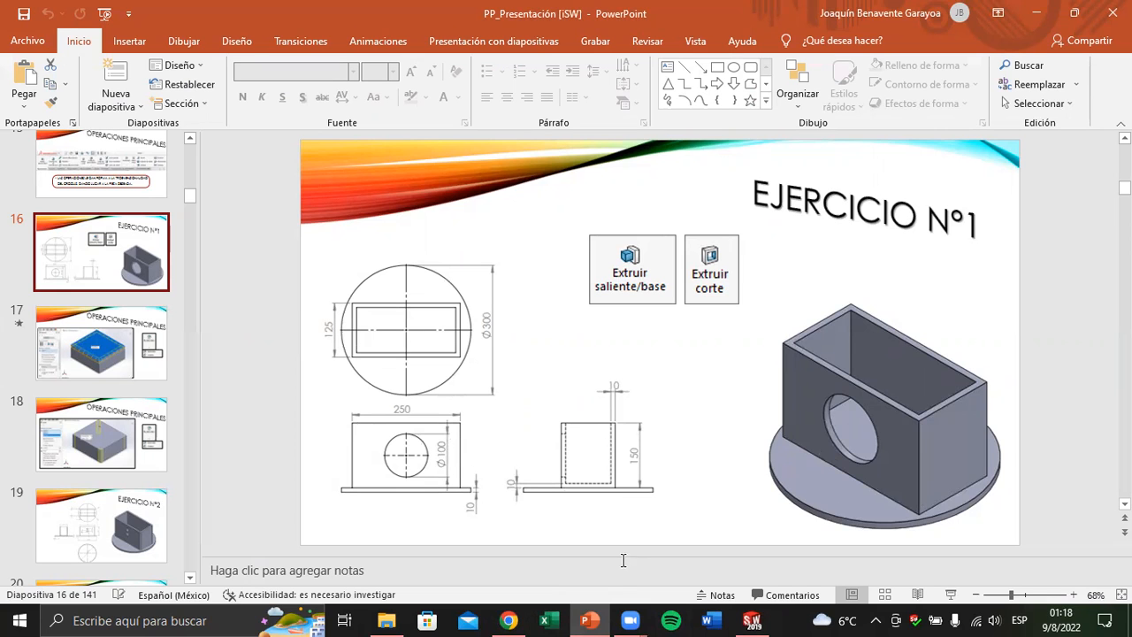
click(601, 618)
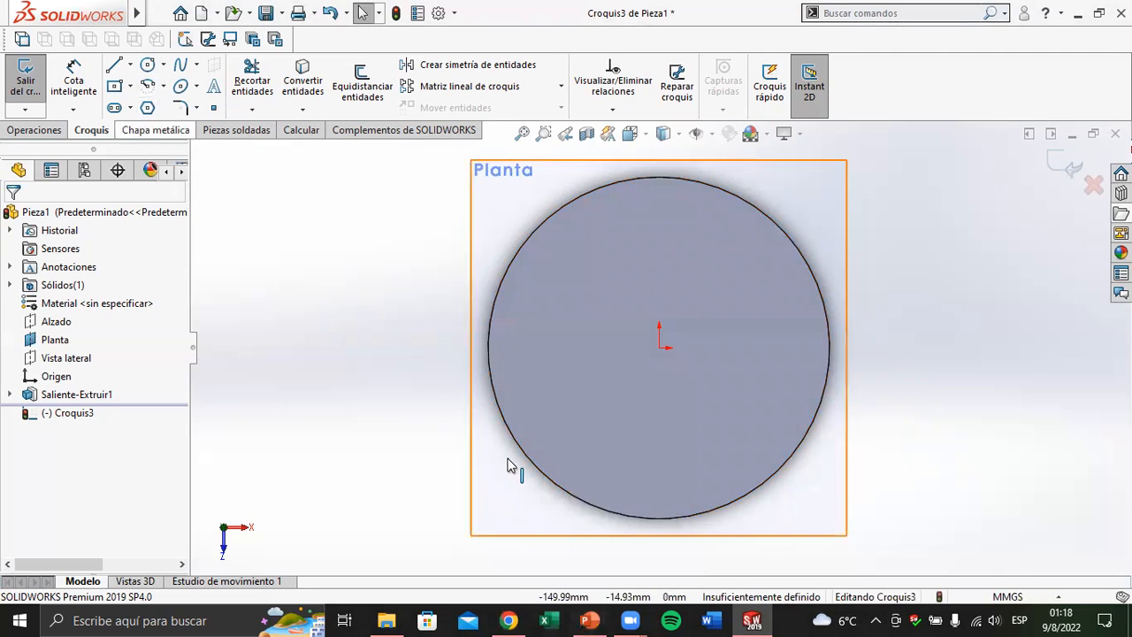
click(511, 619)
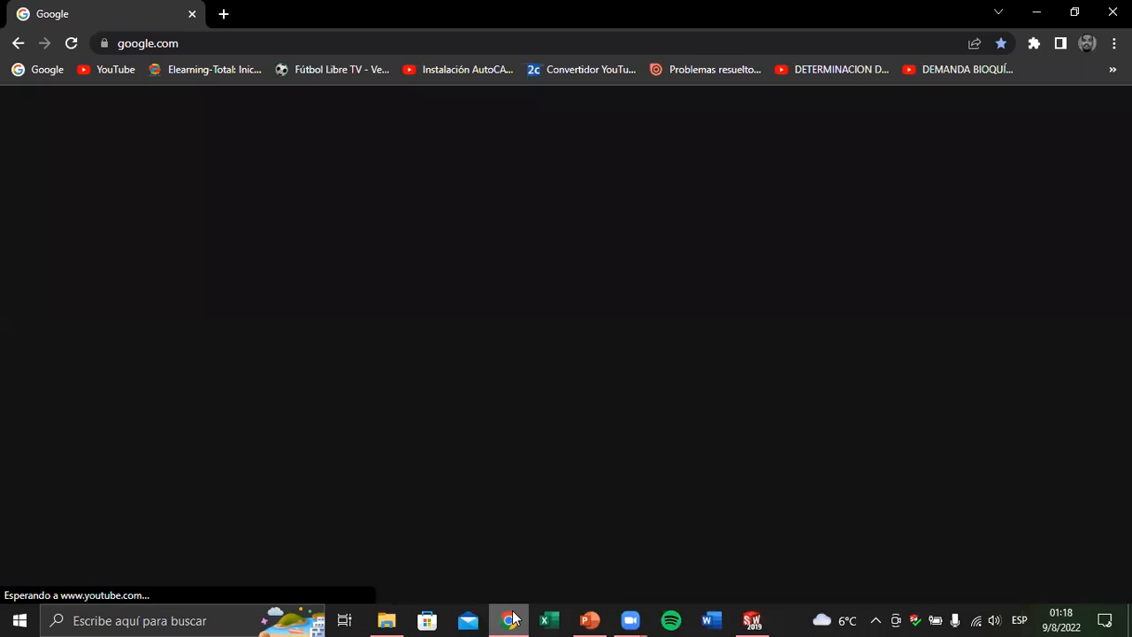
click(511, 619)
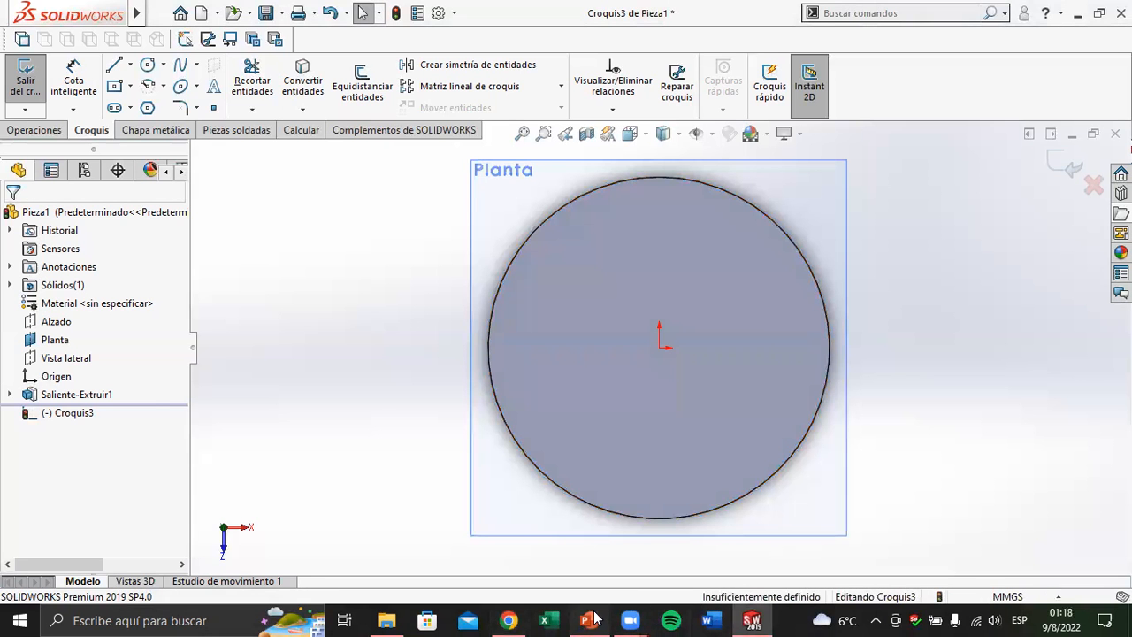
click(591, 619)
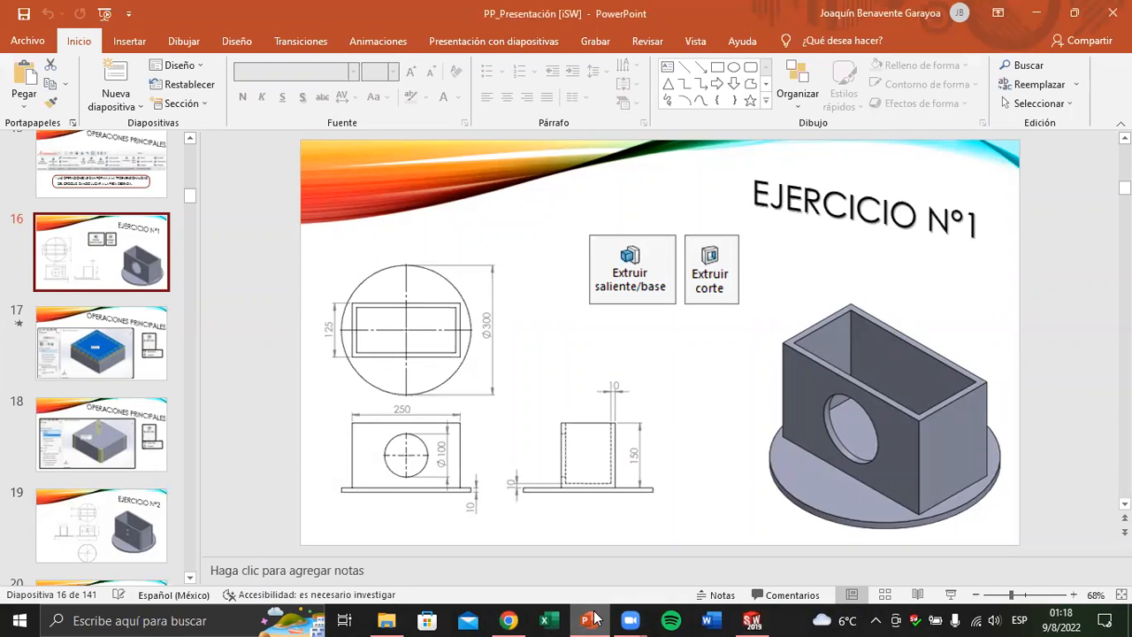
click(591, 619)
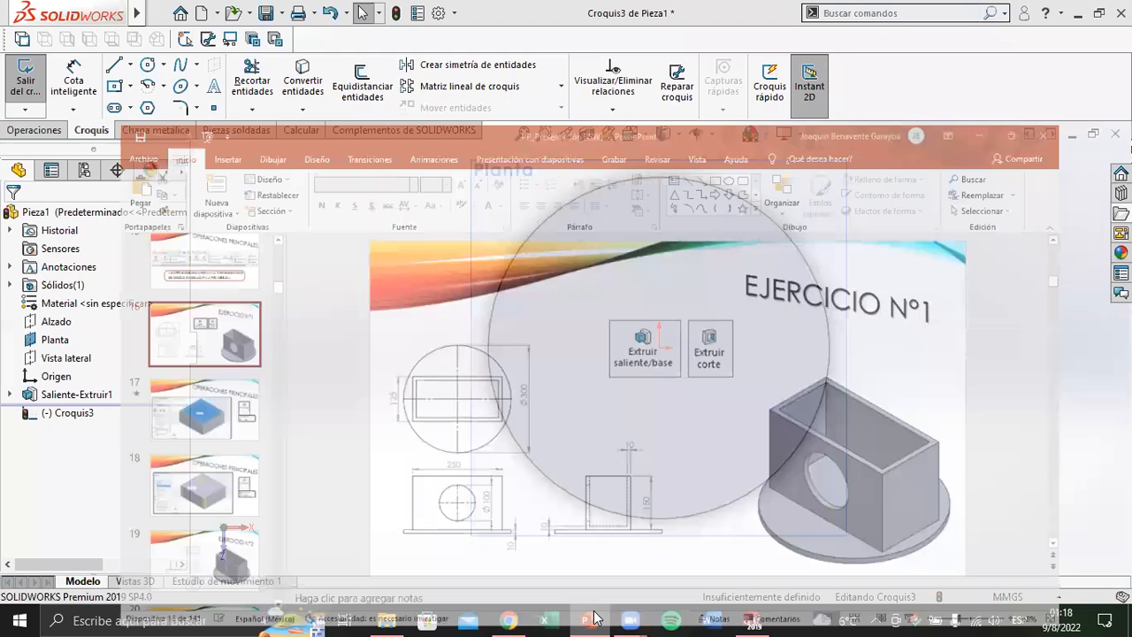
Try outlining the box as a closed four-line shape around the disc's centre with the Line tool, and delete it
click(114, 65)
drag(520, 384, 520, 278)
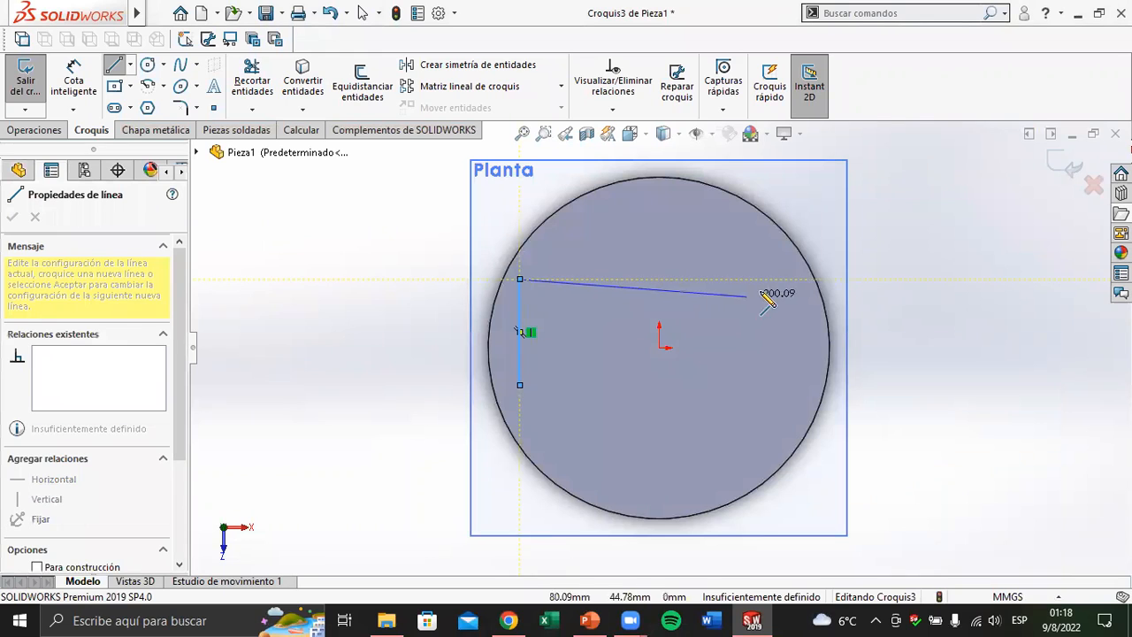
click(772, 279)
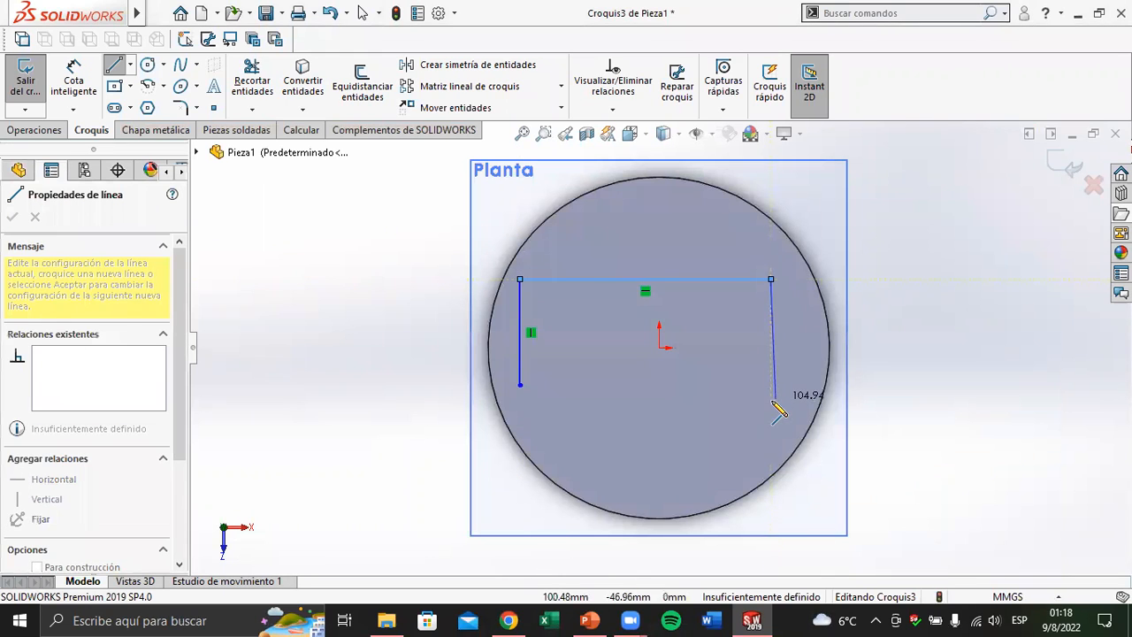
click(771, 400)
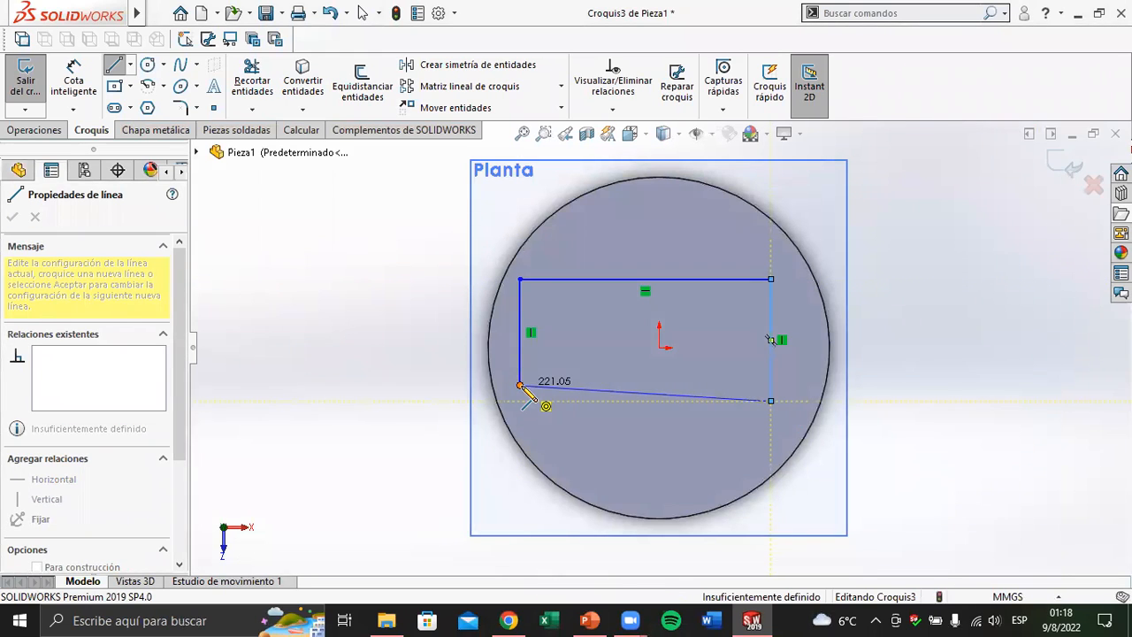
click(520, 384)
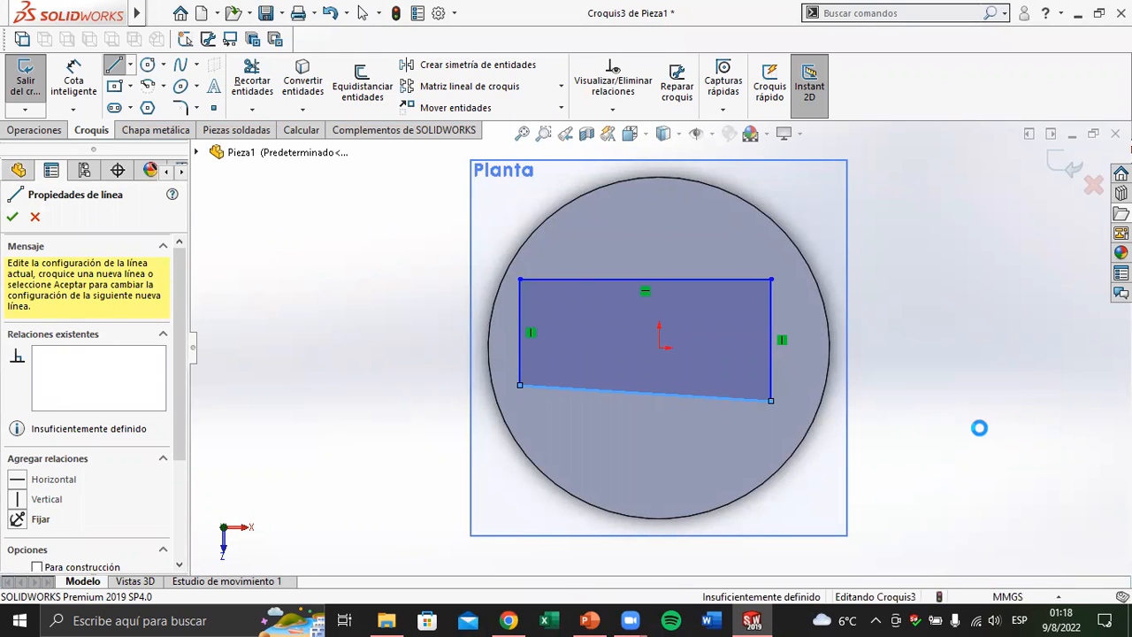
key(Escape)
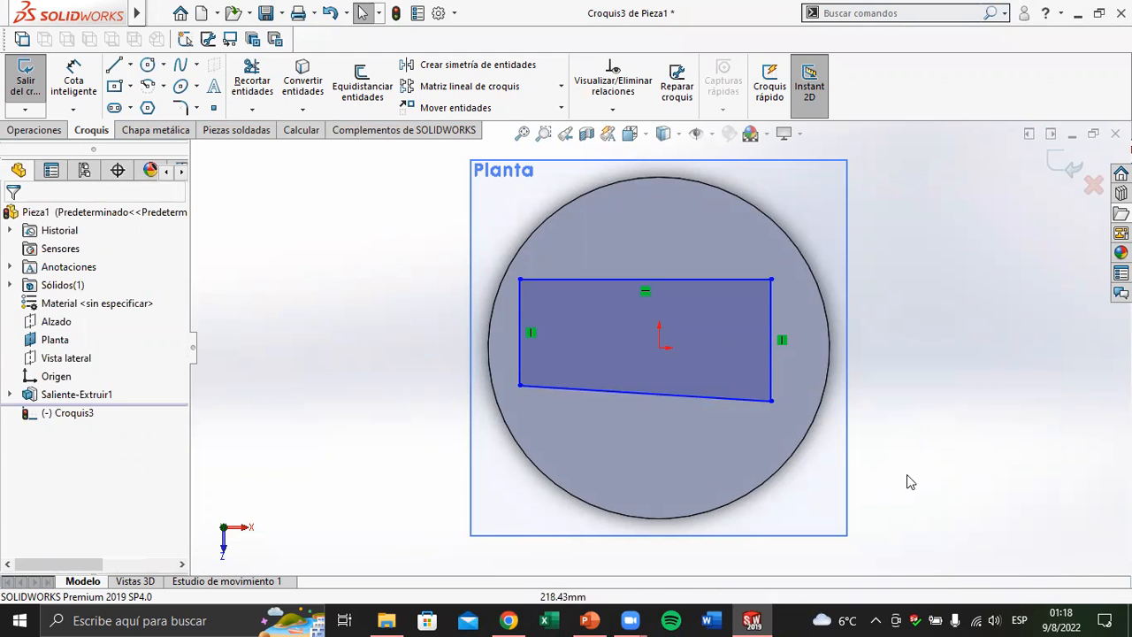
drag(892, 488, 392, 245)
key(Delete)
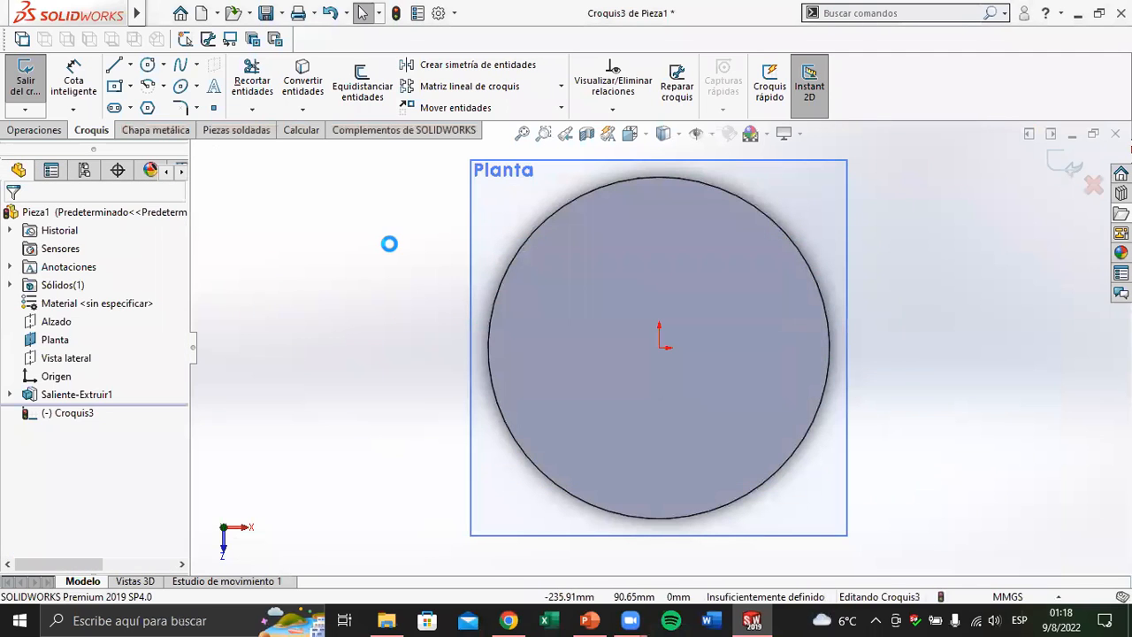
Sketch a horizontal Rectángulo de centro inside the disc, centred on the origin, with its corners within the circular edge
click(130, 86)
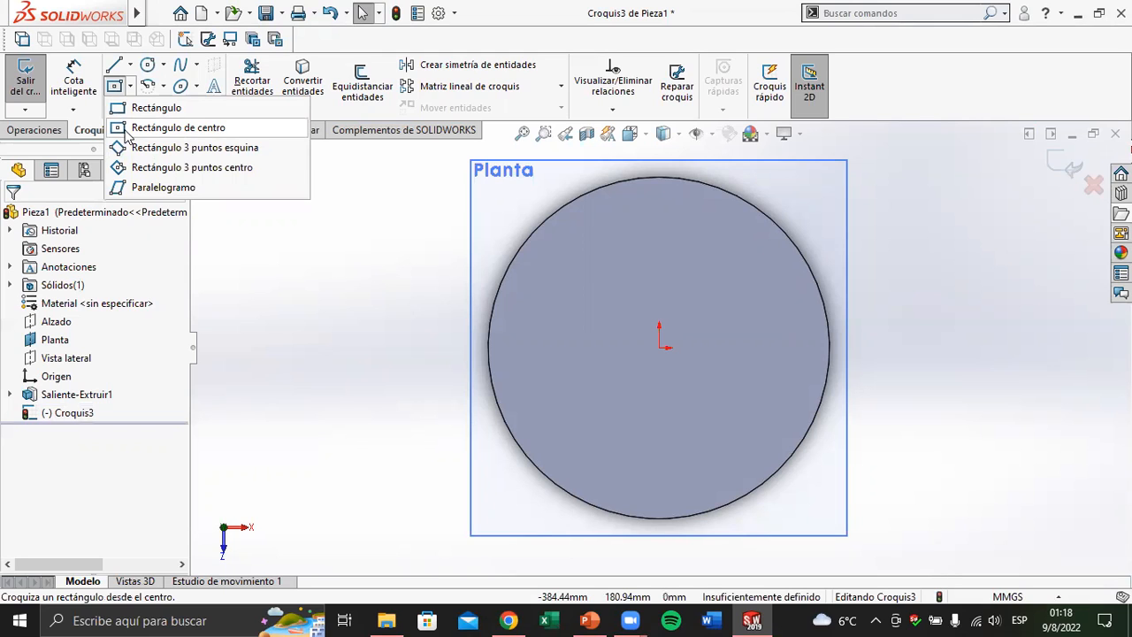
click(125, 129)
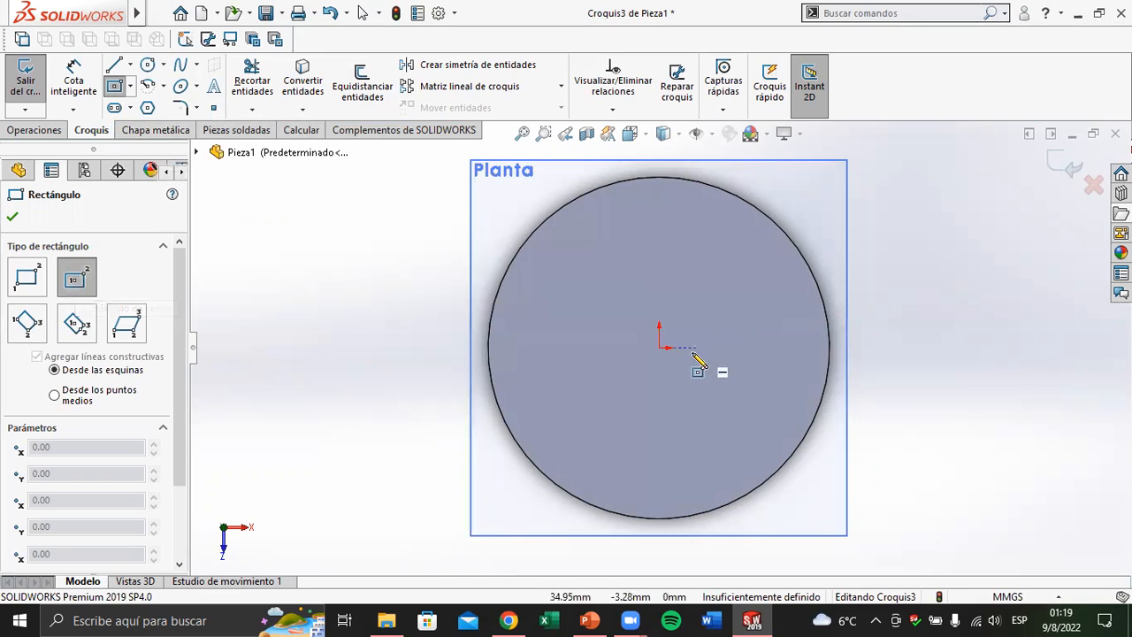
click(662, 348)
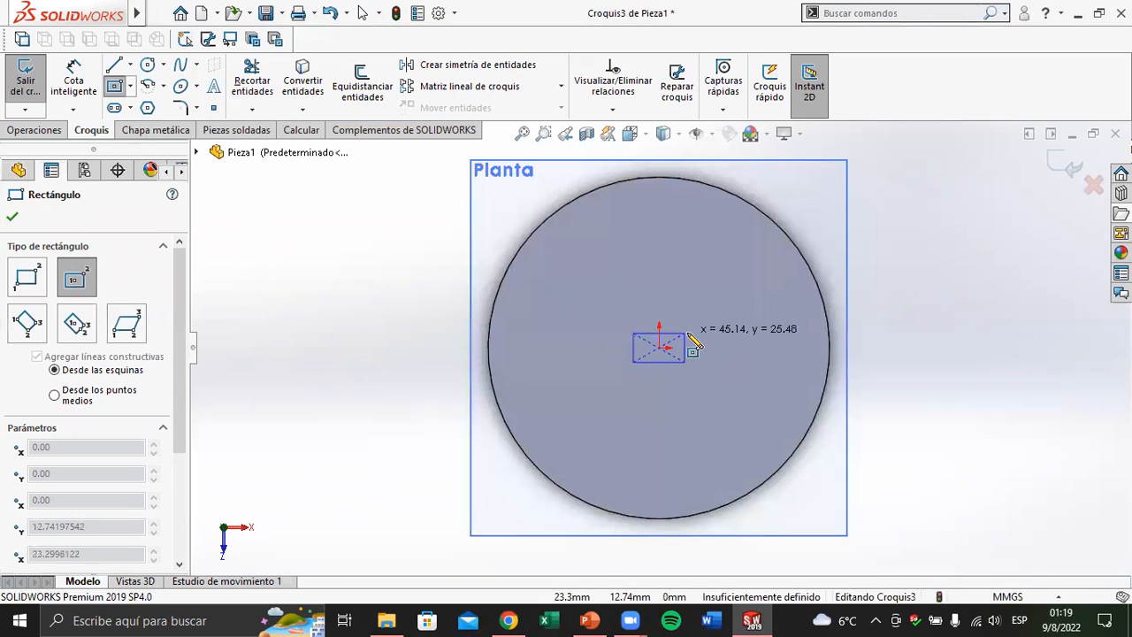
click(779, 408)
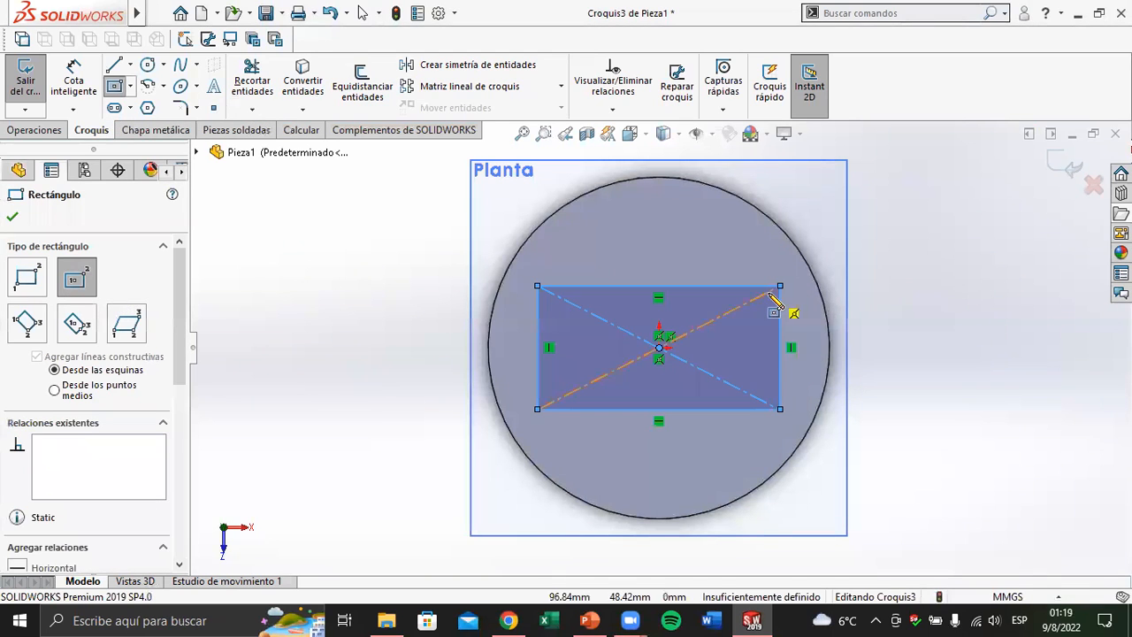
key(Escape)
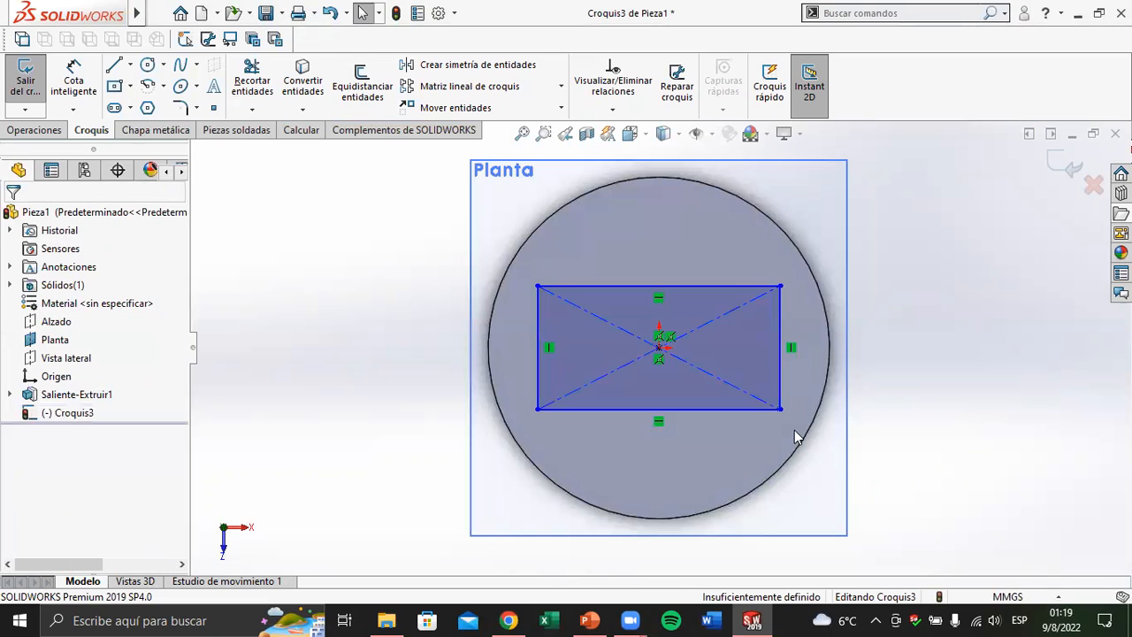
Check the plan view in the PowerPoint drawing and dimension the rectangle's vertical side to 125 mm
click(590, 620)
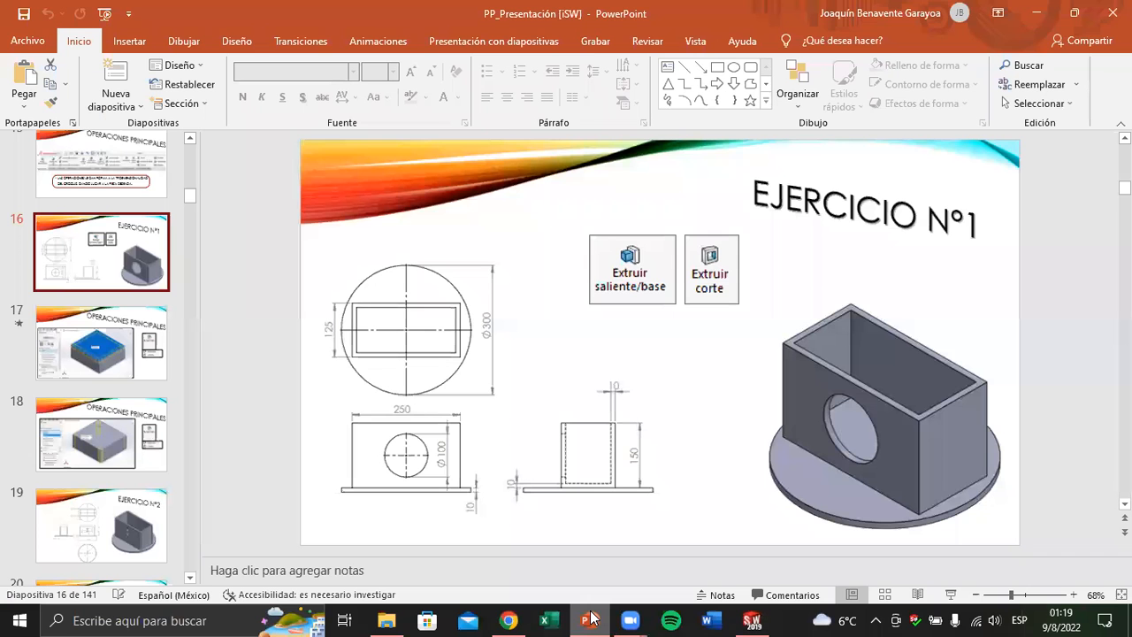
click(590, 620)
click(74, 85)
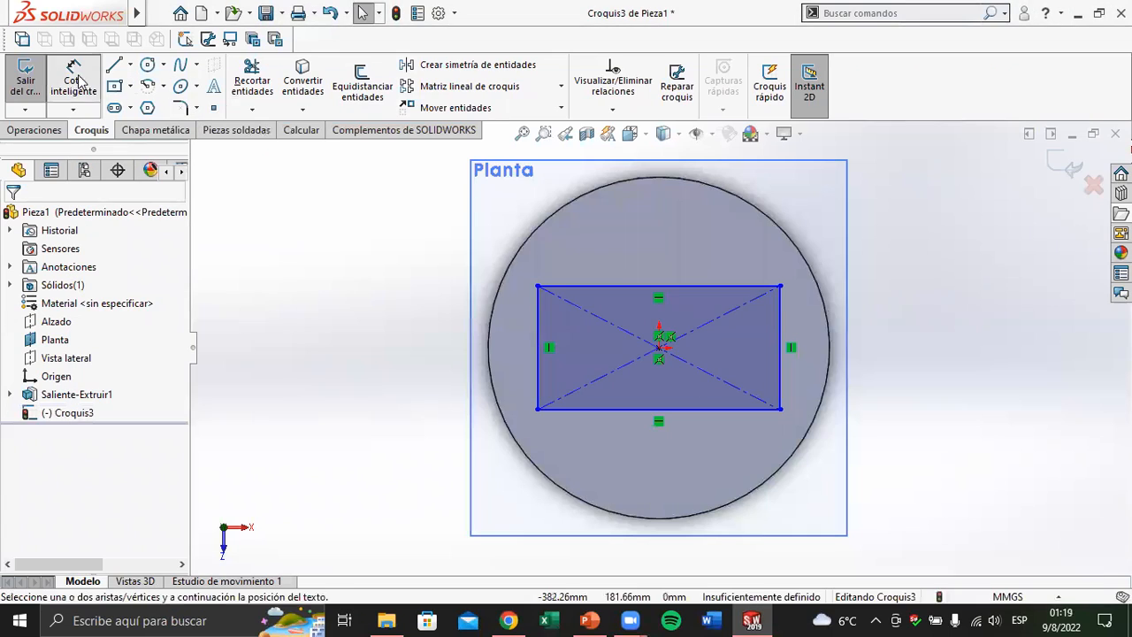
click(536, 364)
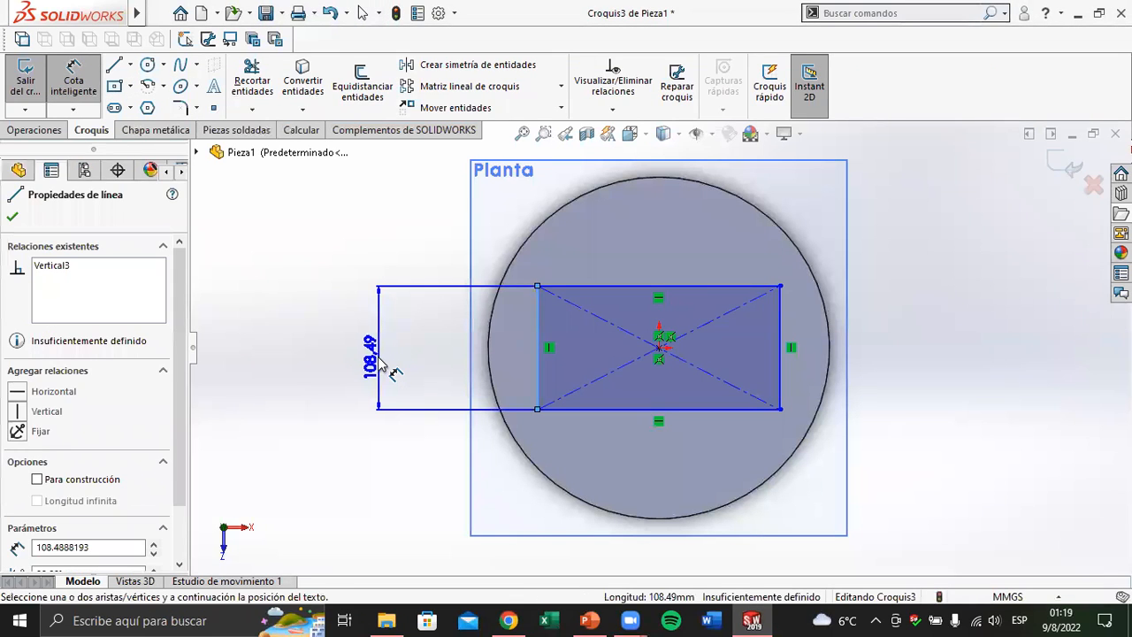
click(380, 361)
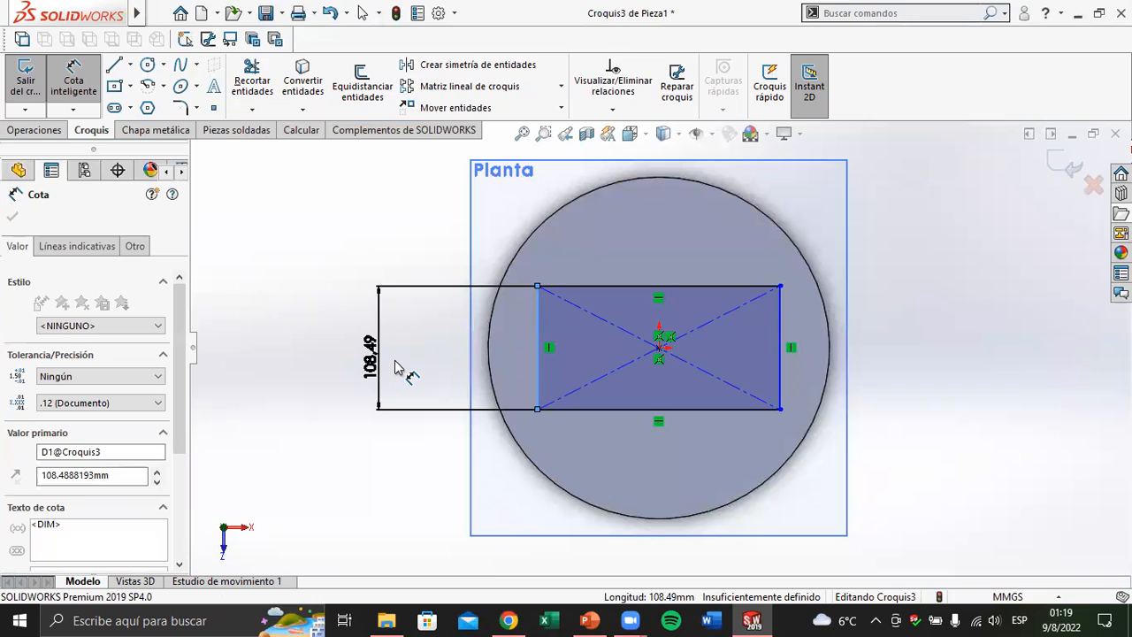
text(125)
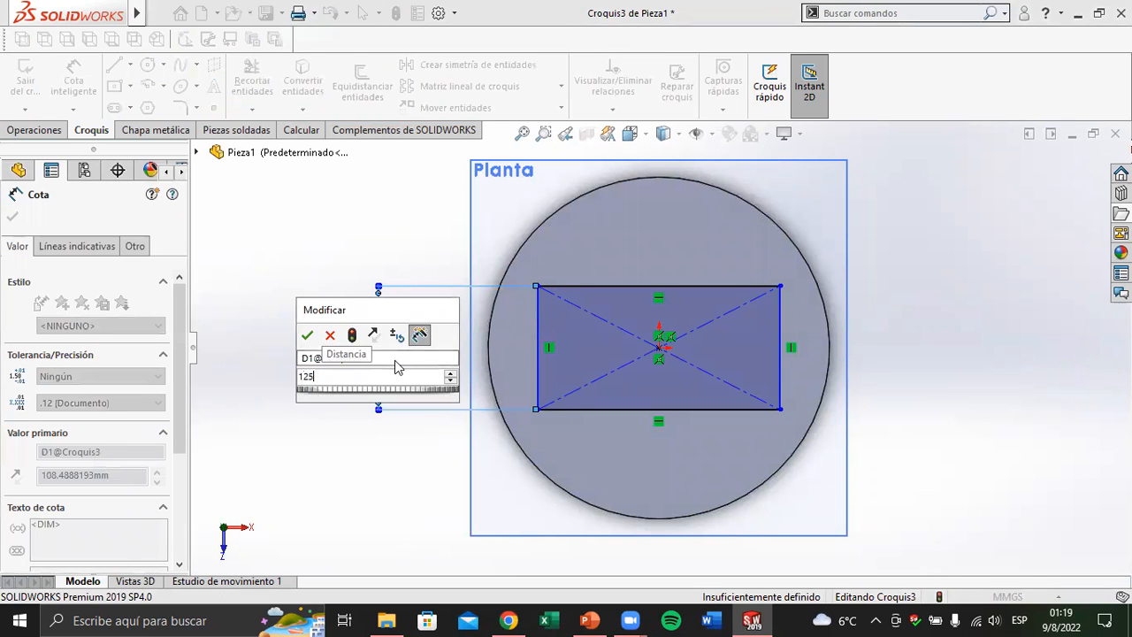
key(Return)
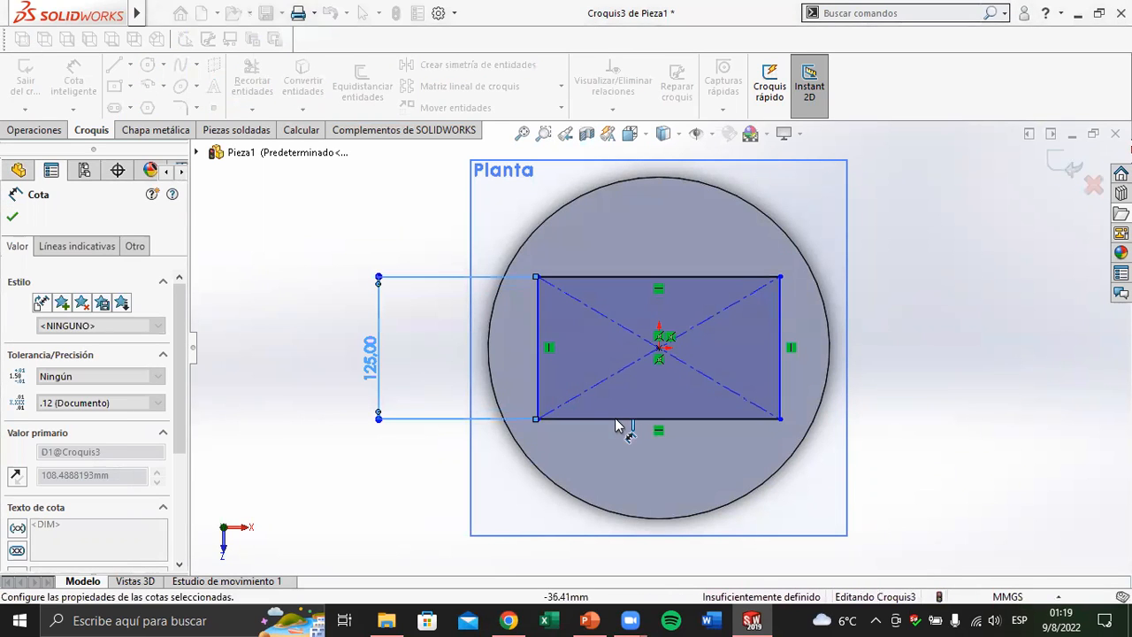
Dimension the rectangle's lower horizontal side to 250 mm and finish dimensioning
scroll(605, 519, down, 3)
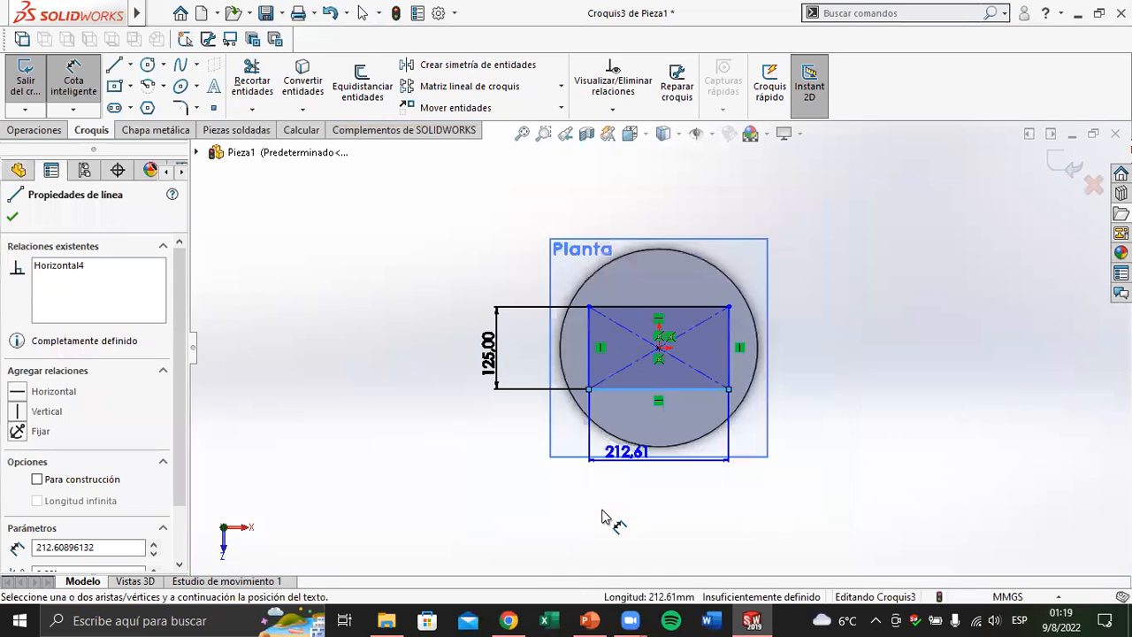
click(623, 520)
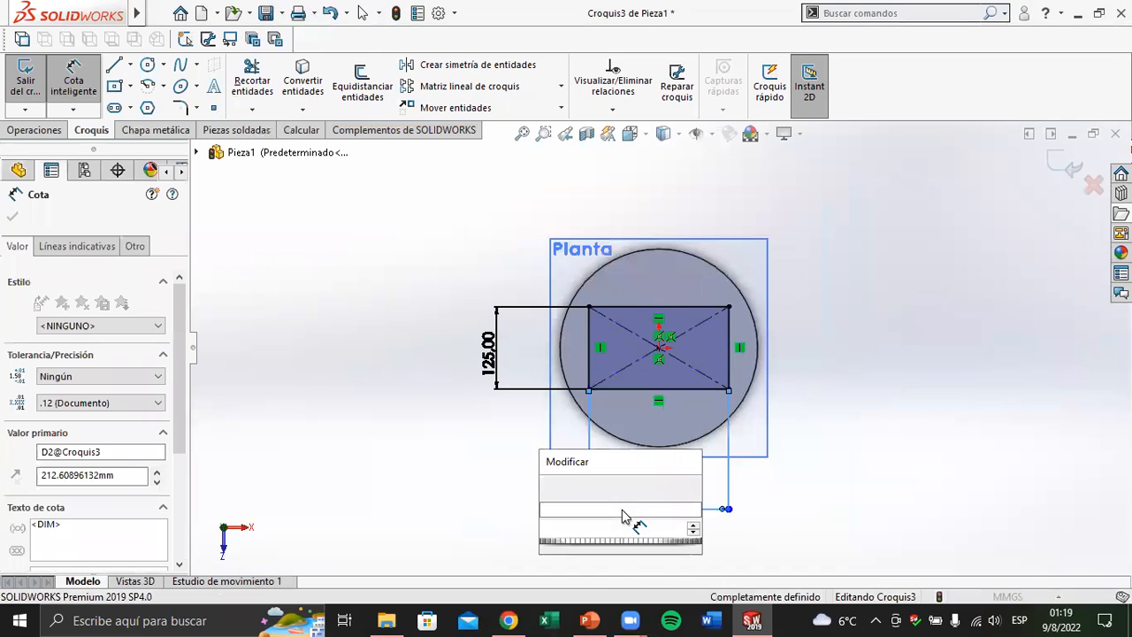
key(Return)
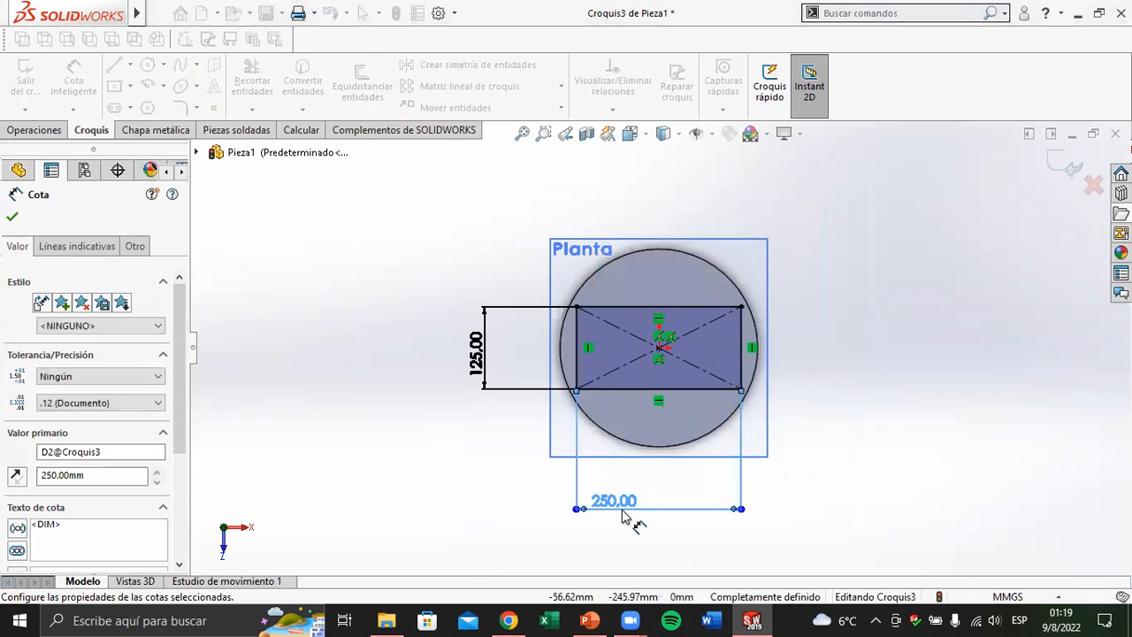
click(14, 212)
Check the box height in the PowerPoint drawing and extrude the rectangle 150 mm upward from the disc, merged with the base
click(509, 620)
click(515, 619)
click(585, 619)
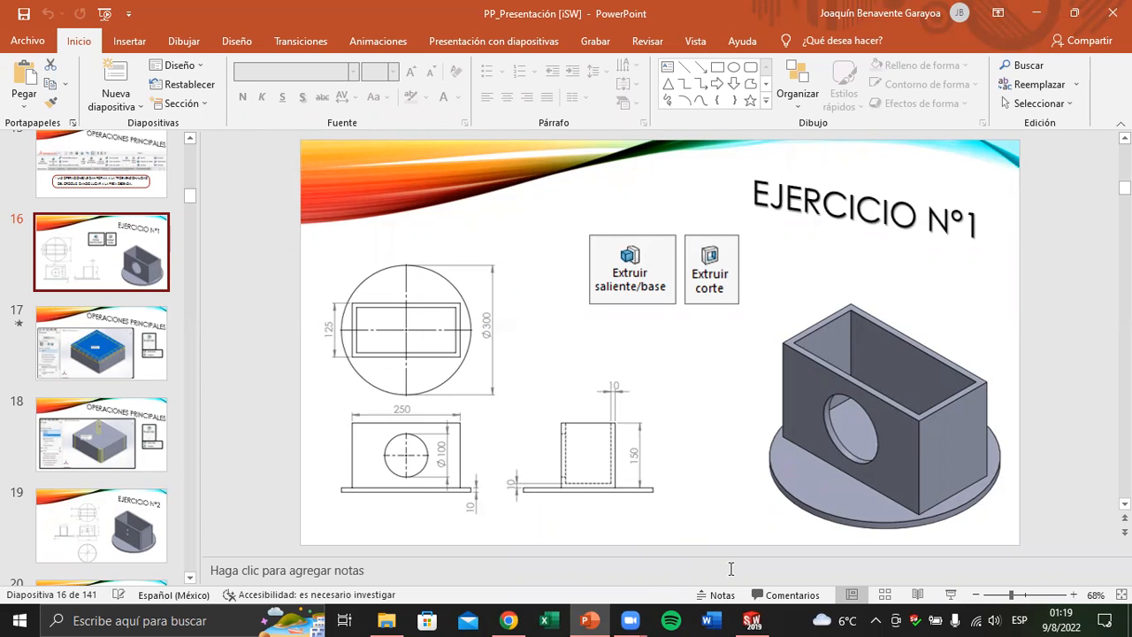
click(752, 620)
click(36, 130)
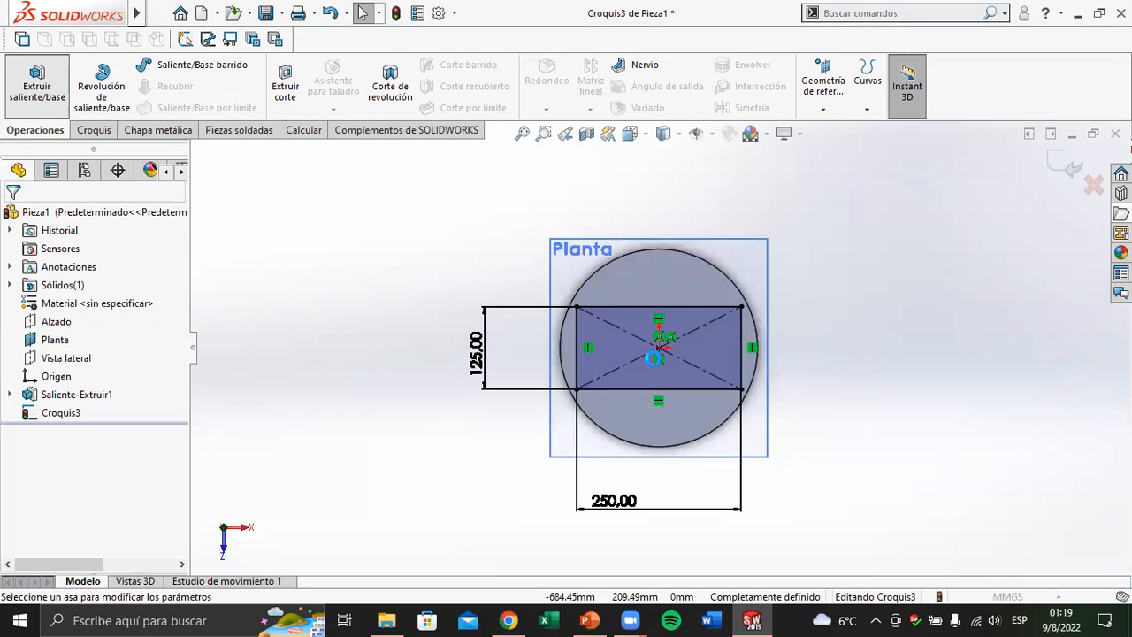
click(36, 86)
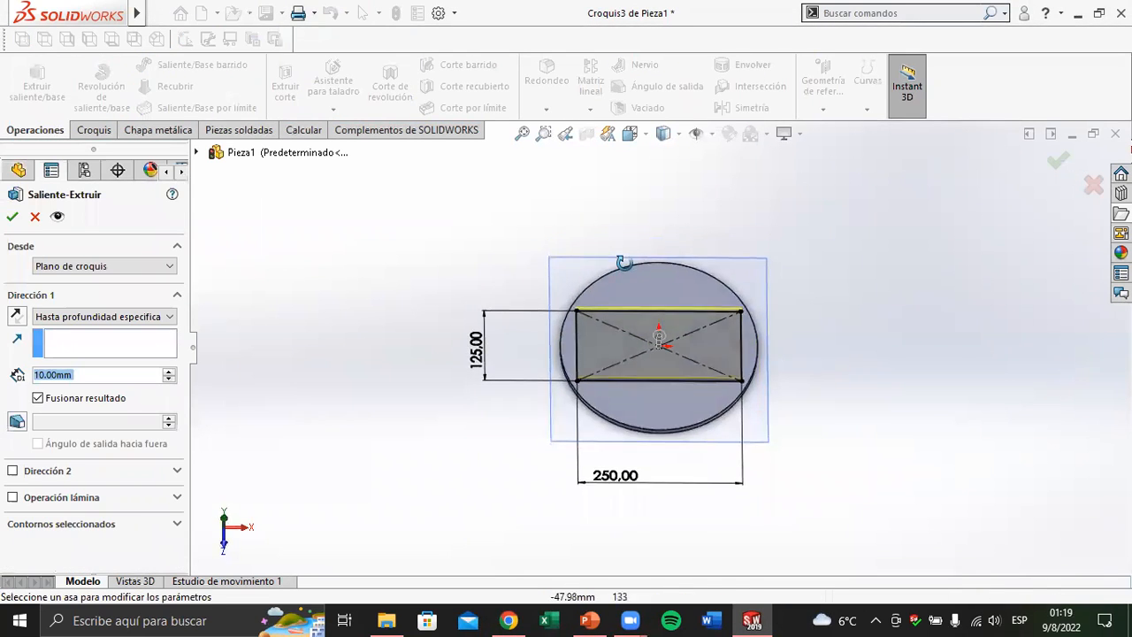
middle_drag(624, 263, 602, 274)
scroll(602, 279, down, 1)
scroll(643, 369, down, 2)
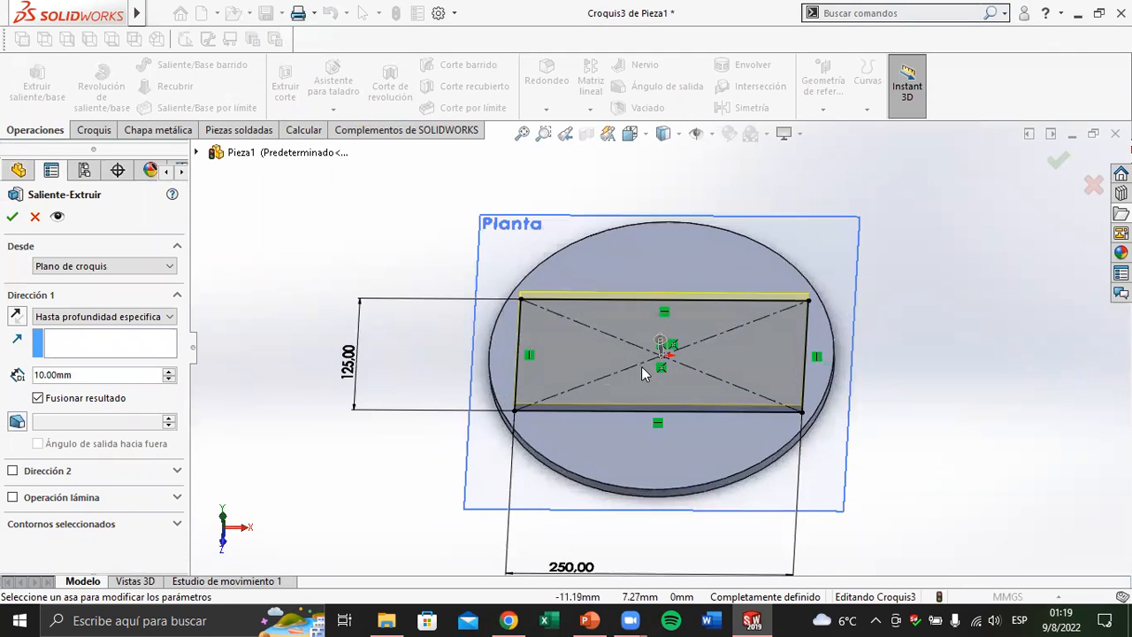
scroll(641, 366, down, 2)
click(130, 373)
double_click(129, 374)
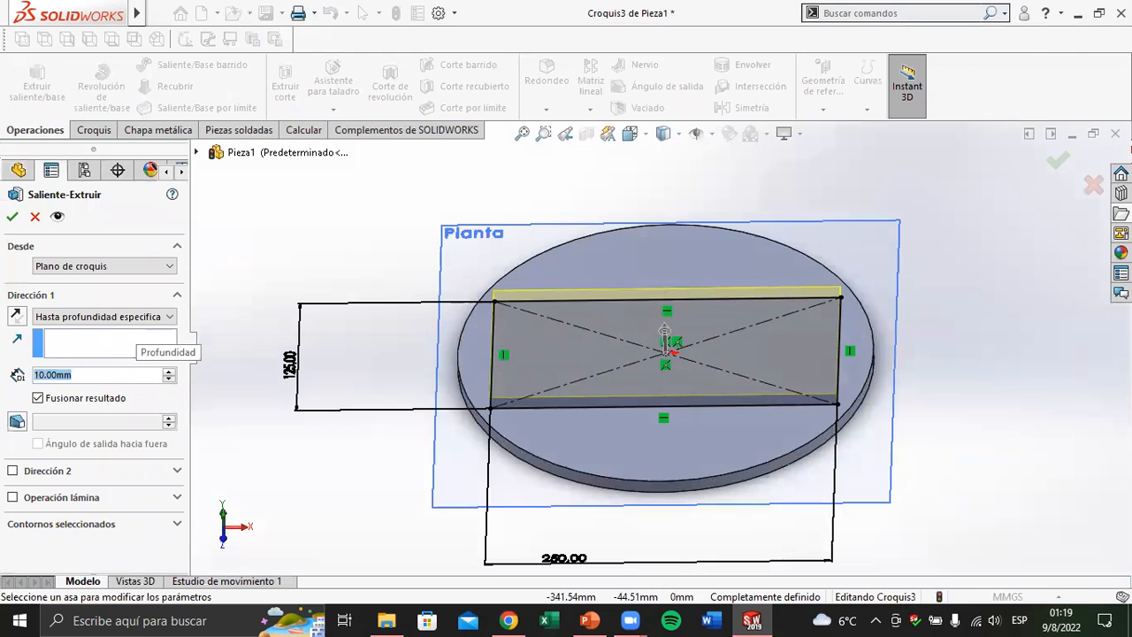
text(150)
key(Return)
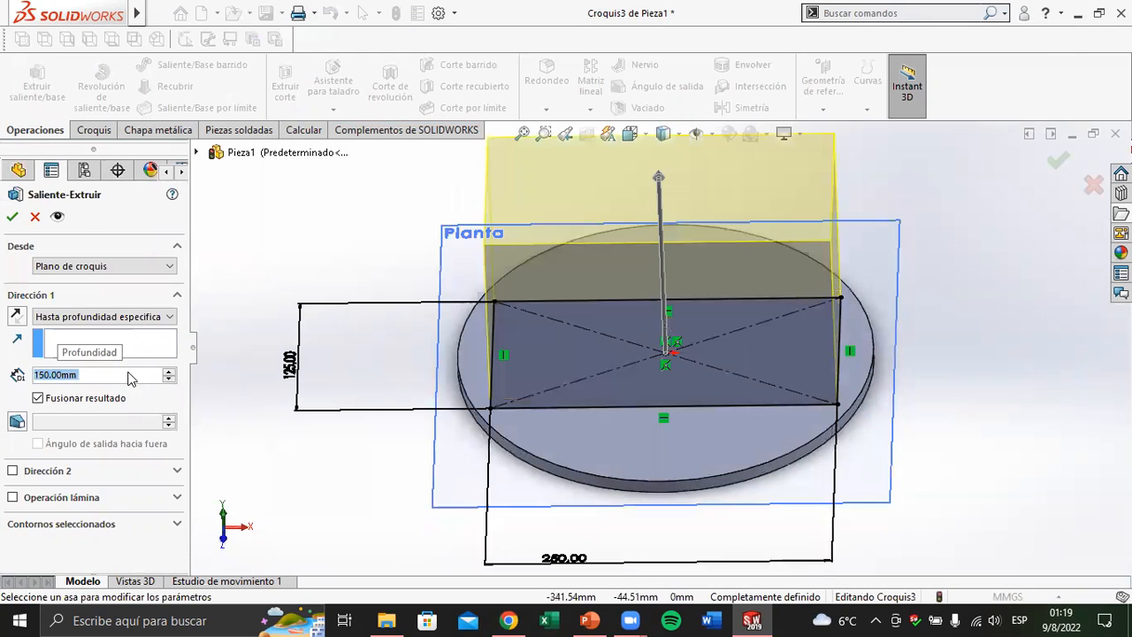
click(11, 217)
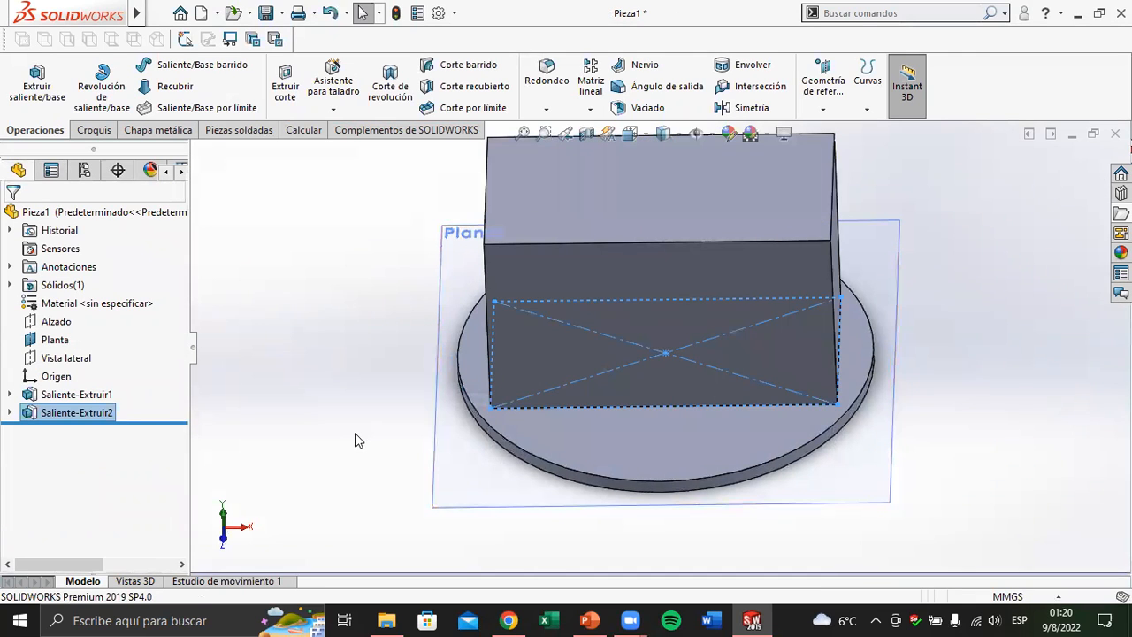
Check the hollow box in the PowerPoint drawing of Ejercicio Nº1 and start a new sketch on the box's top face
middle_drag(543, 413, 712, 402)
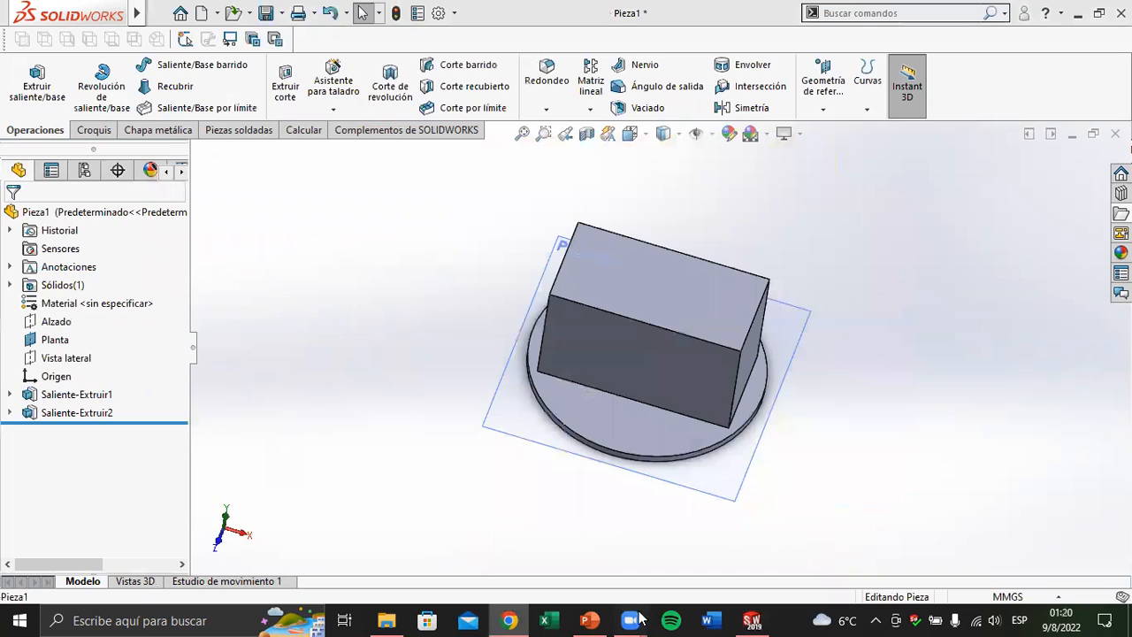
click(586, 619)
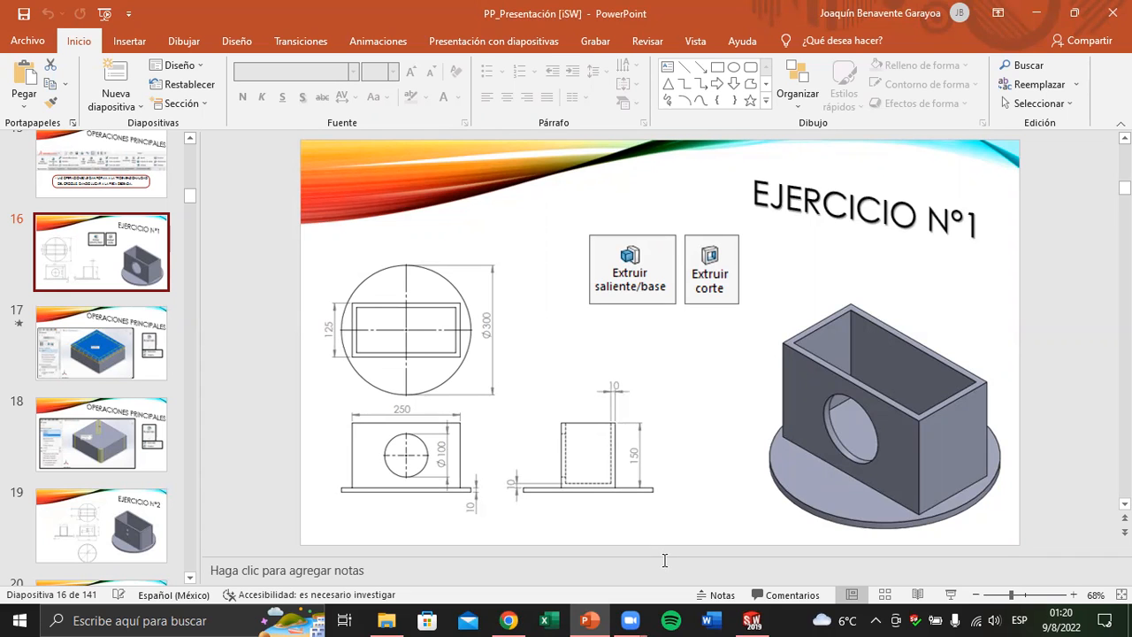
click(752, 620)
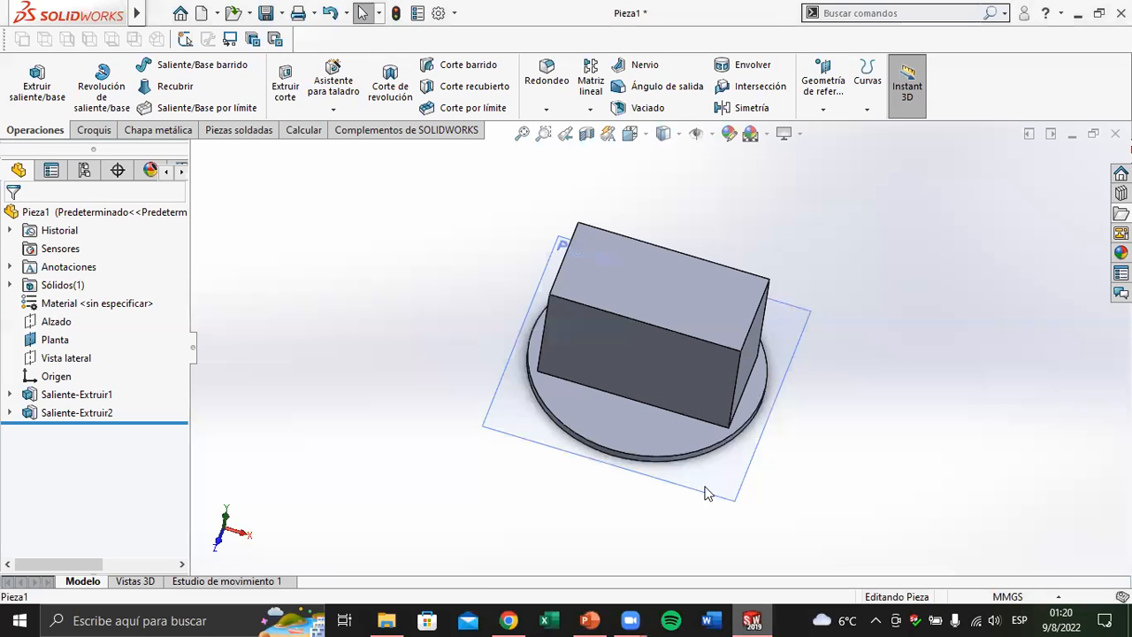
click(650, 281)
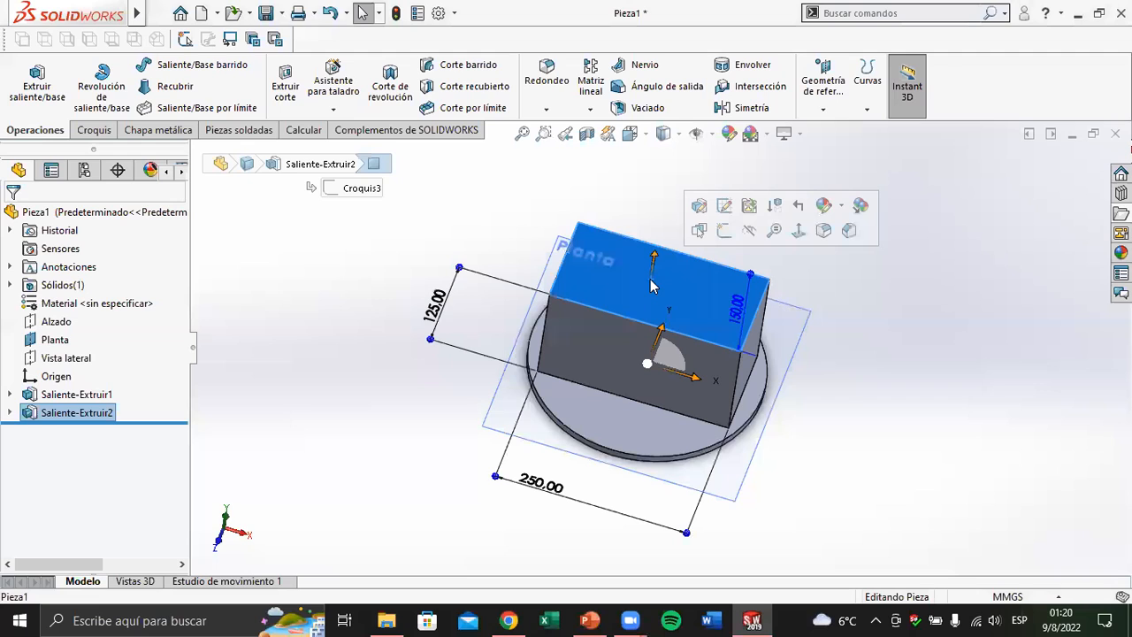
click(724, 233)
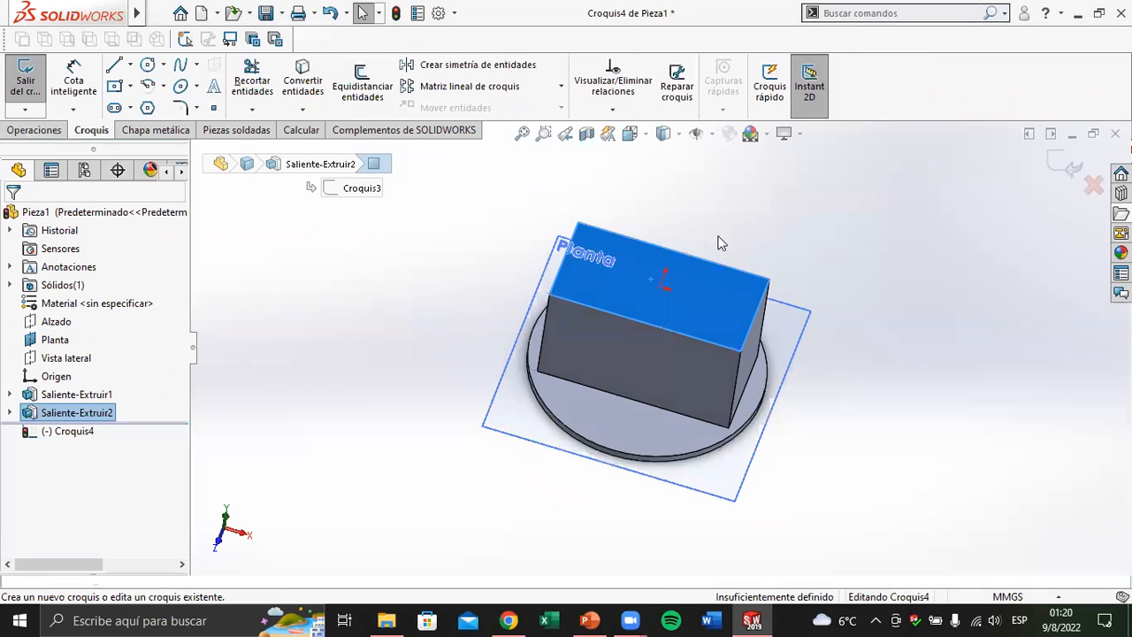
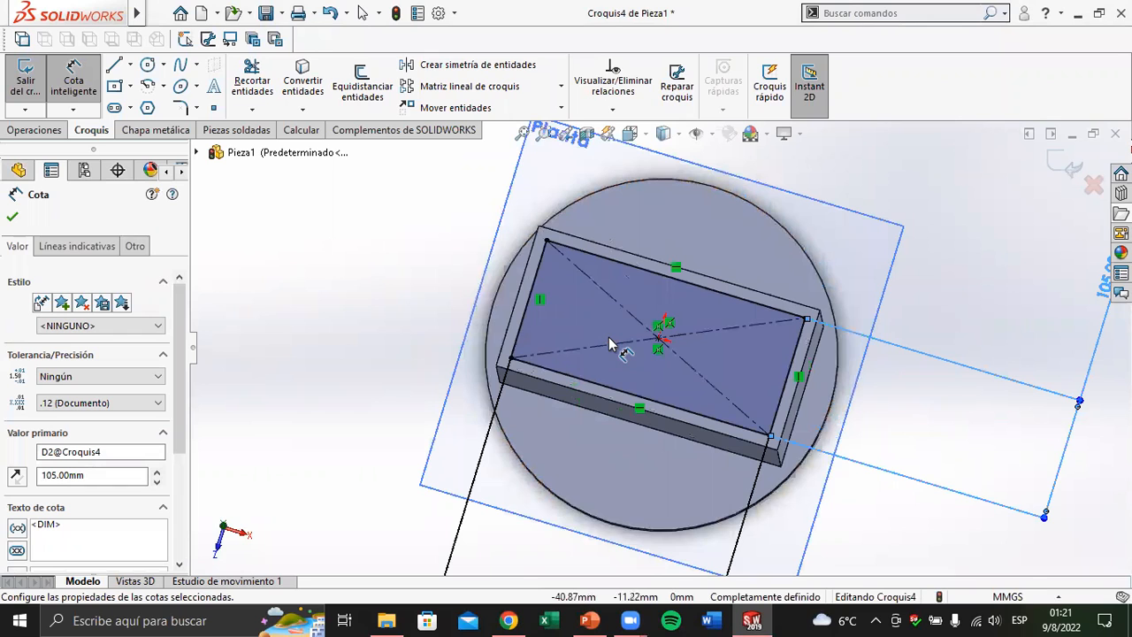
Undo the dimensions and the centre rectangle in the sketch on the box's top face
scroll(608, 337, up, 3)
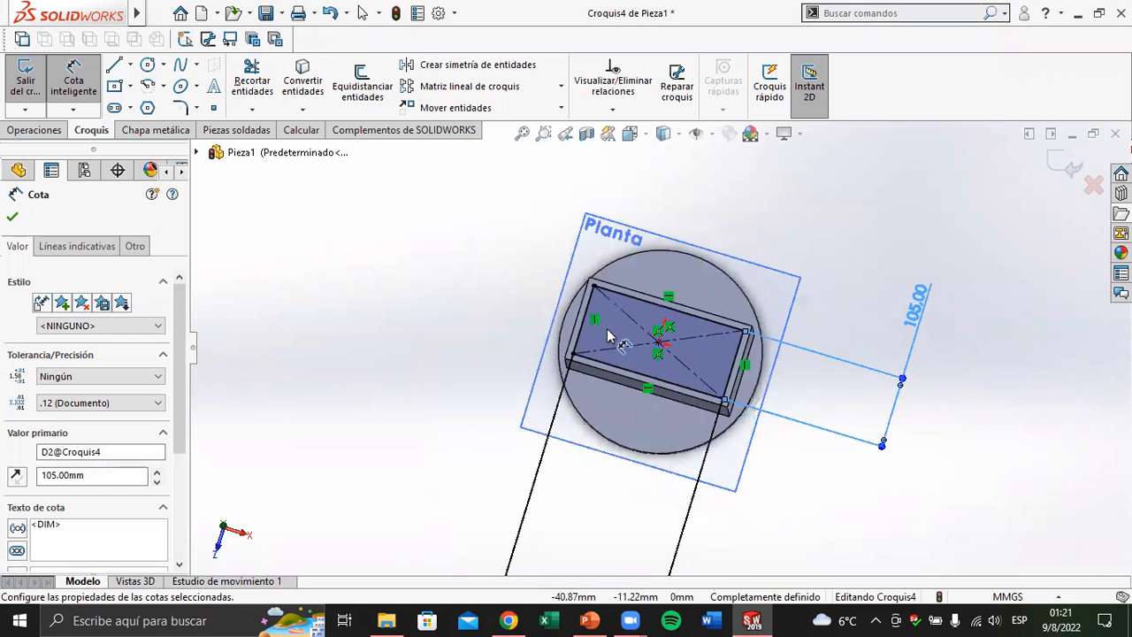
scroll(631, 326, up, 1)
middle_drag(632, 322, 629, 219)
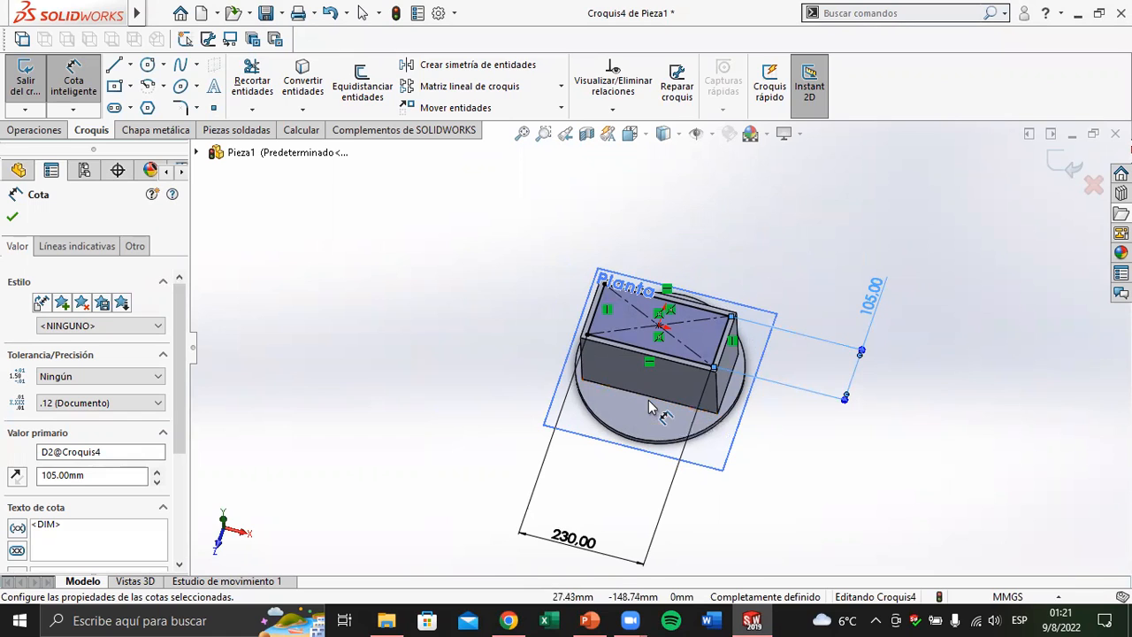
click(923, 504)
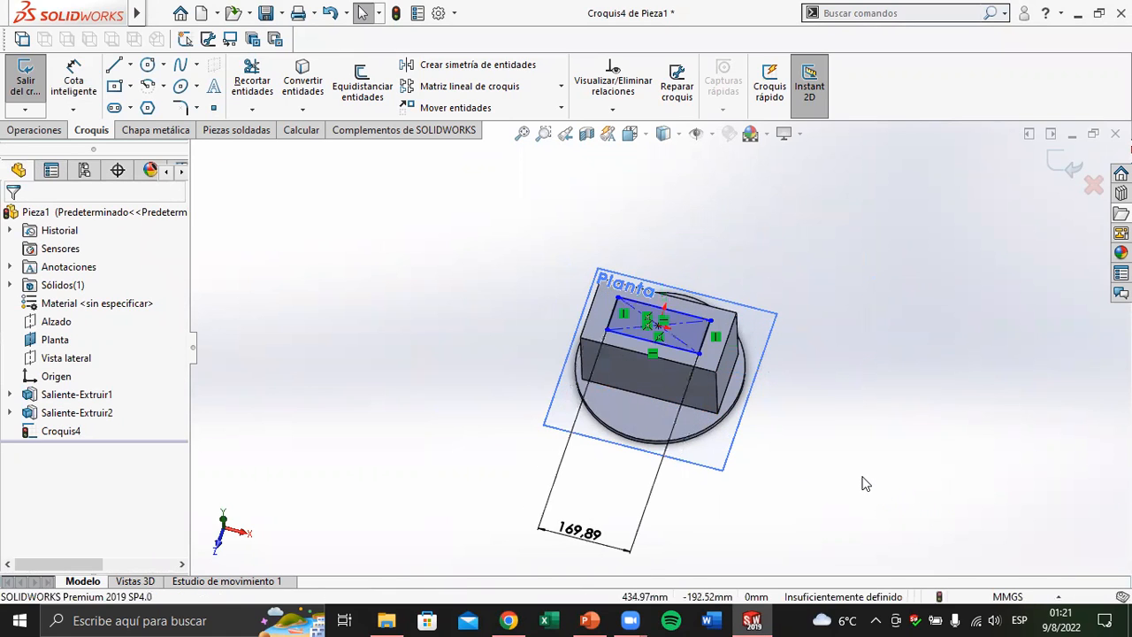
key(ctrl+z)
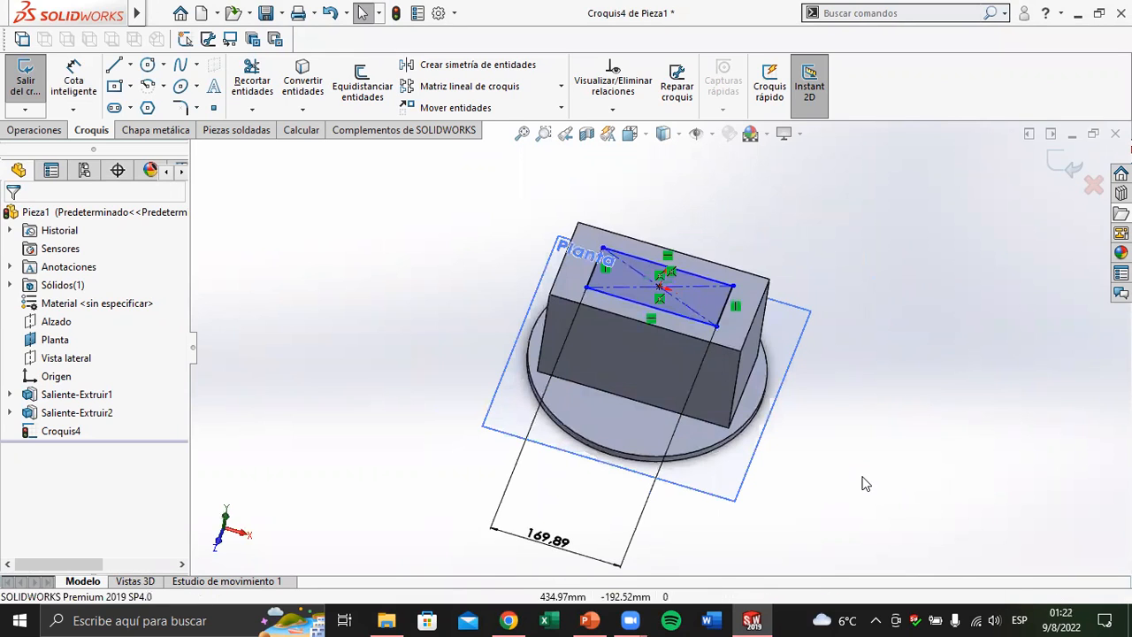
key(ctrl+z)
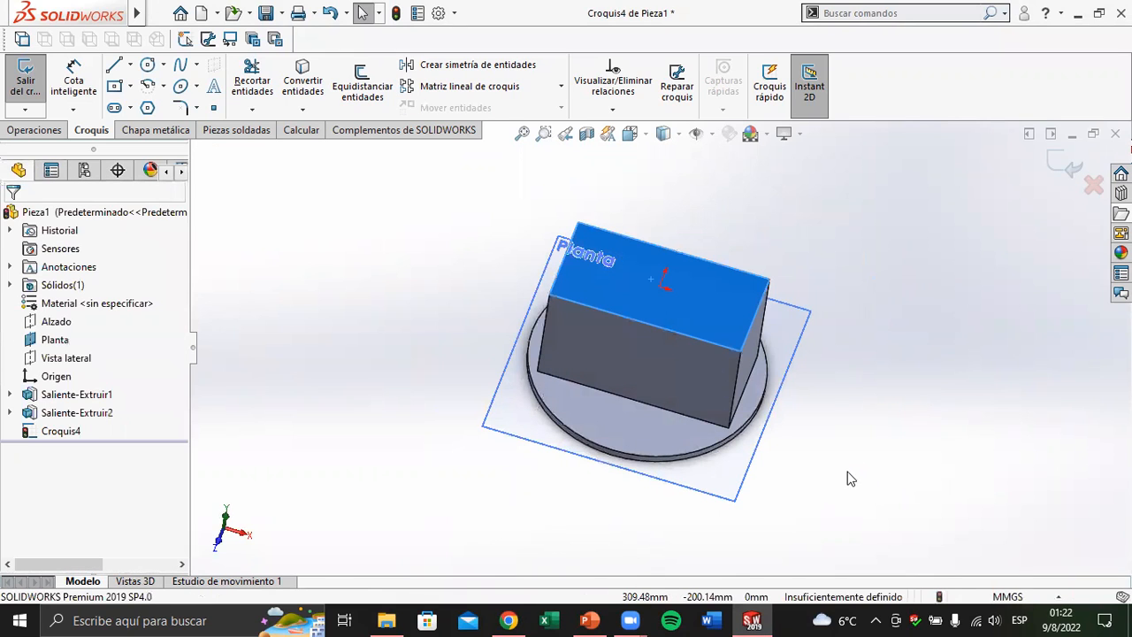
Offset the outline of the box's top face 10 mm inward with Offset Entities, adding dimensions and reversing the direction
click(416, 308)
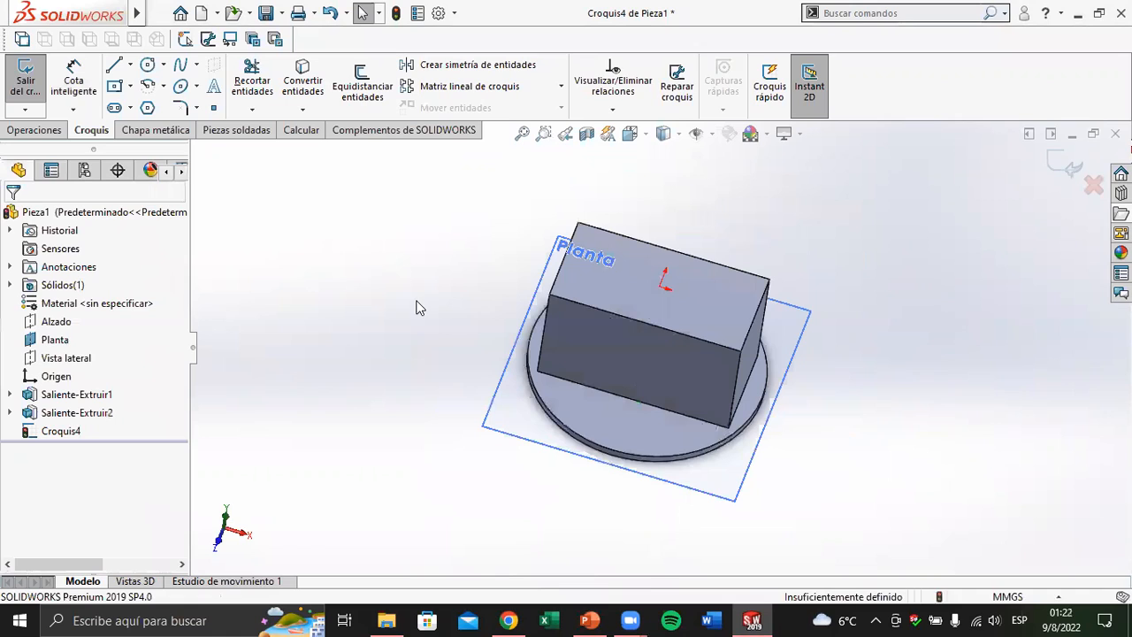
click(361, 92)
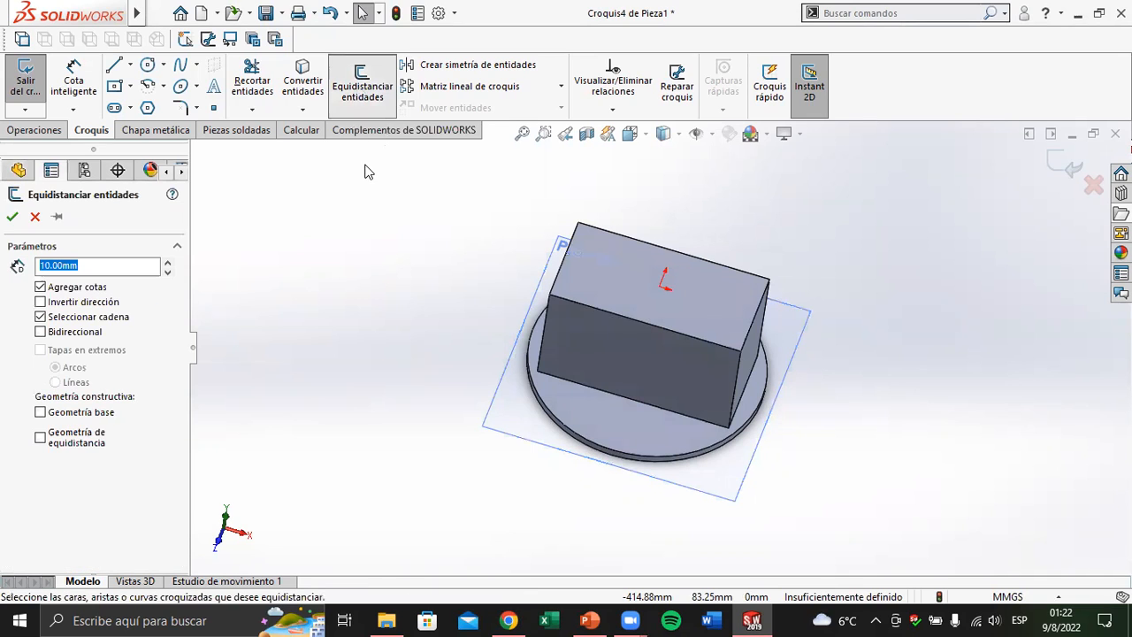
click(610, 295)
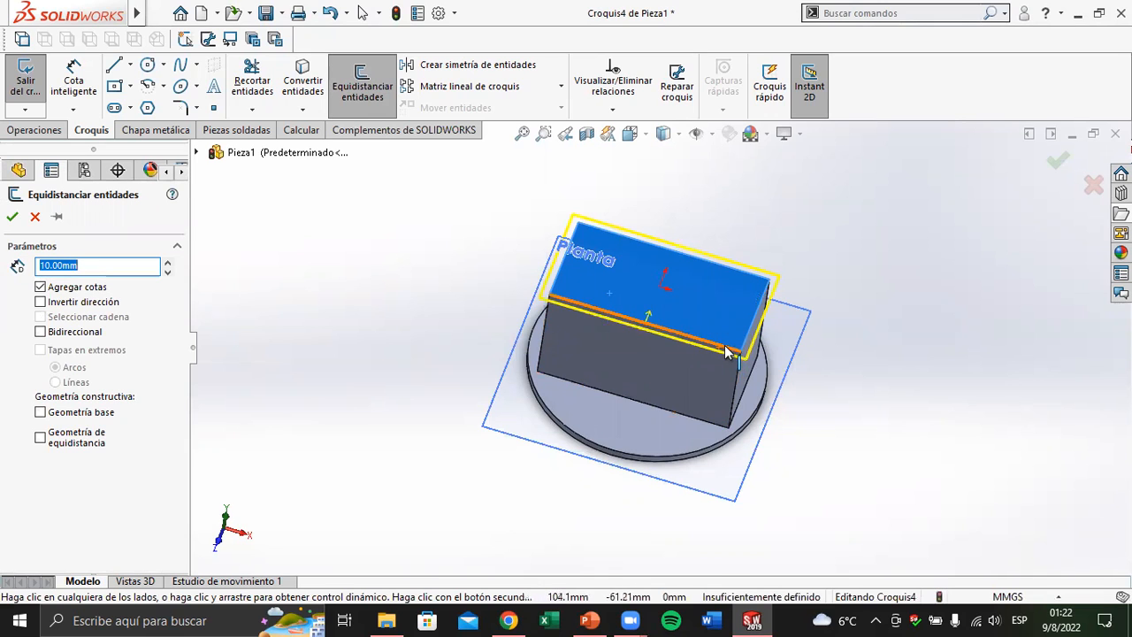
scroll(726, 352, down, 2)
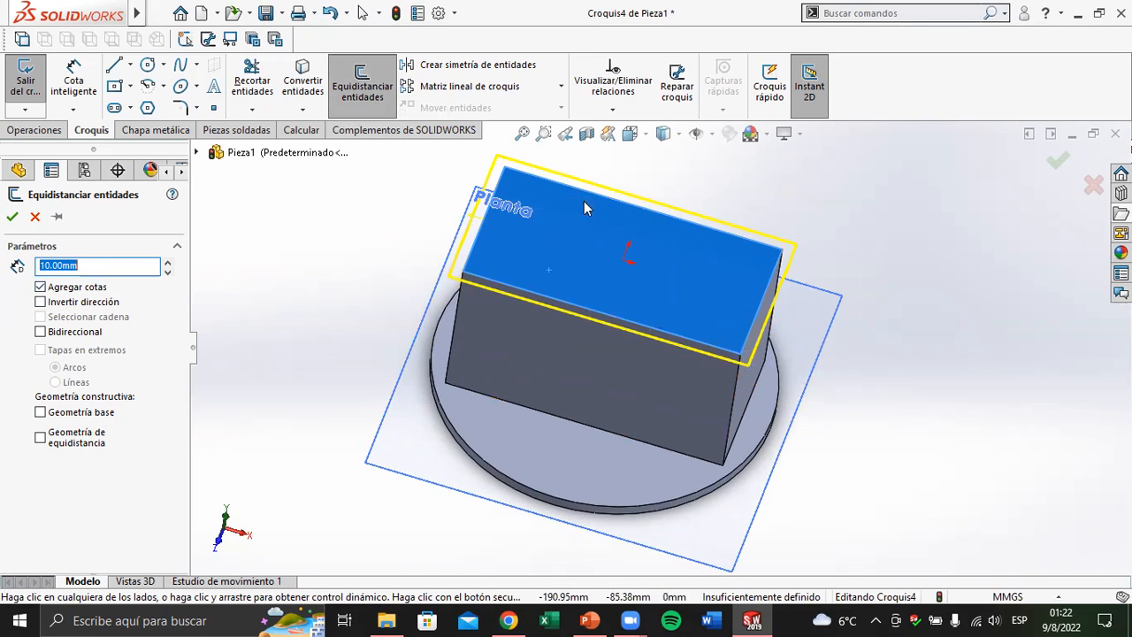
scroll(504, 210, down, 3)
scroll(392, 253, down, 3)
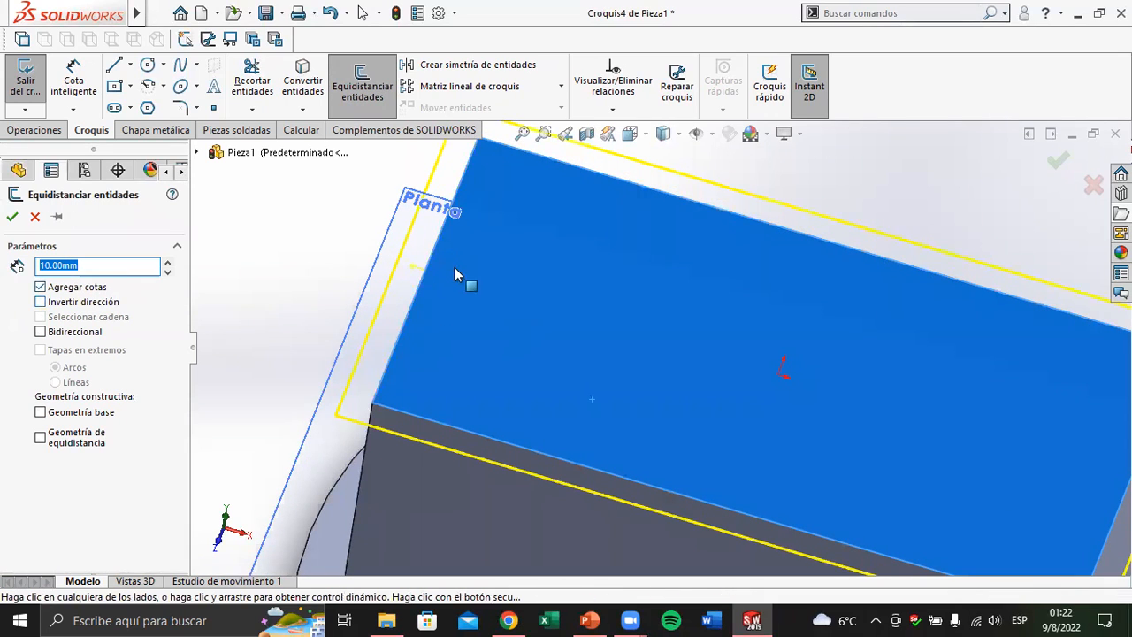
click(39, 302)
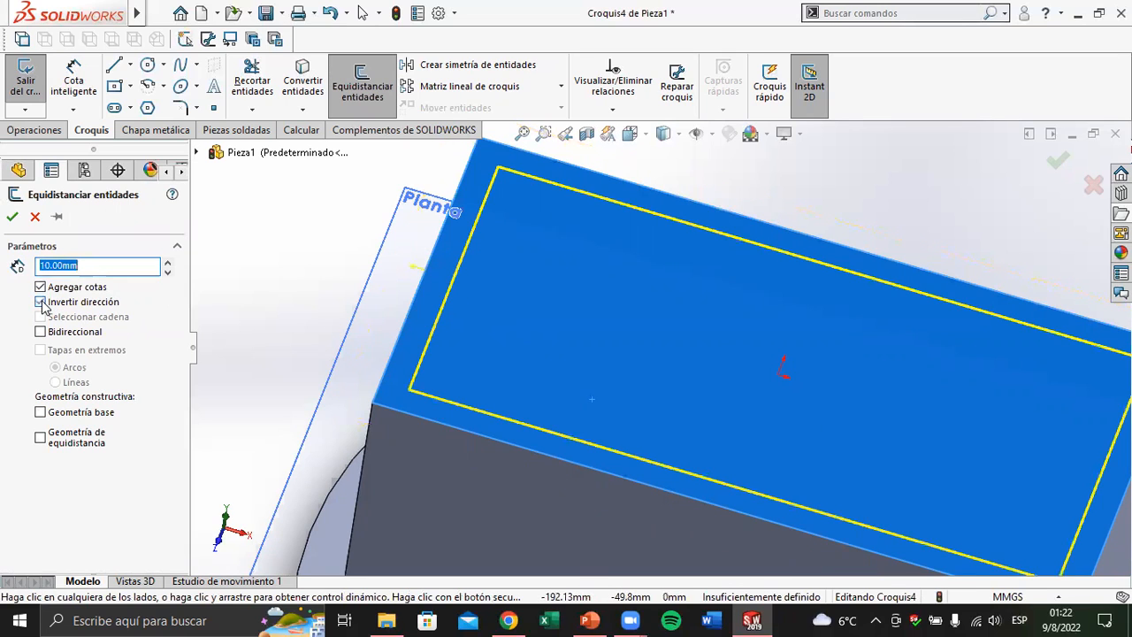
scroll(518, 372, up, 4)
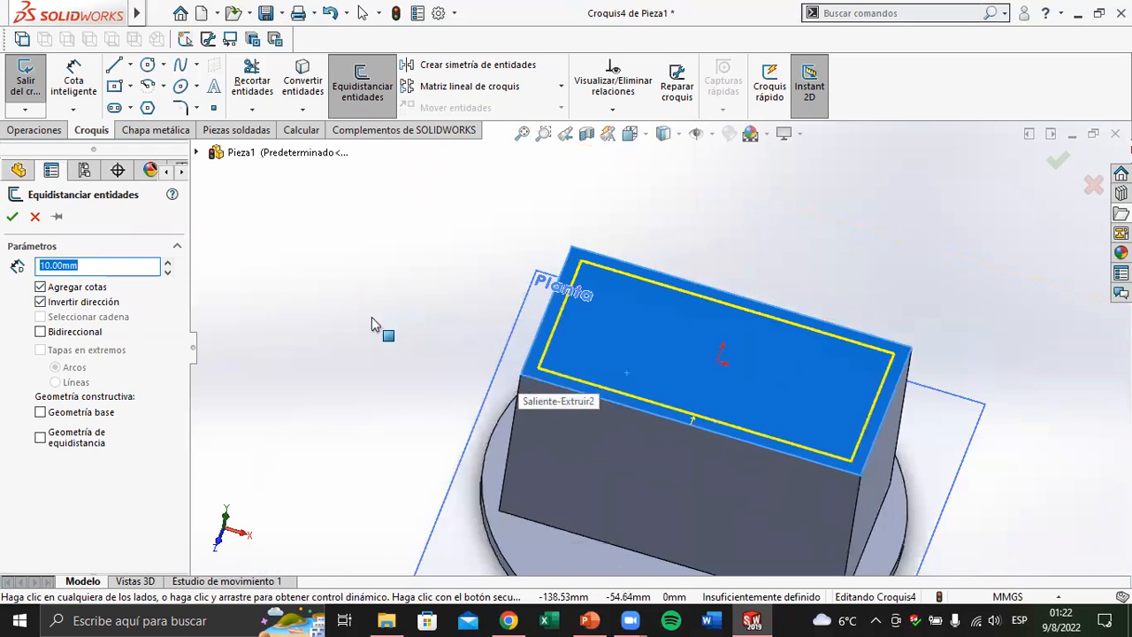
click(11, 215)
scroll(609, 428, up, 4)
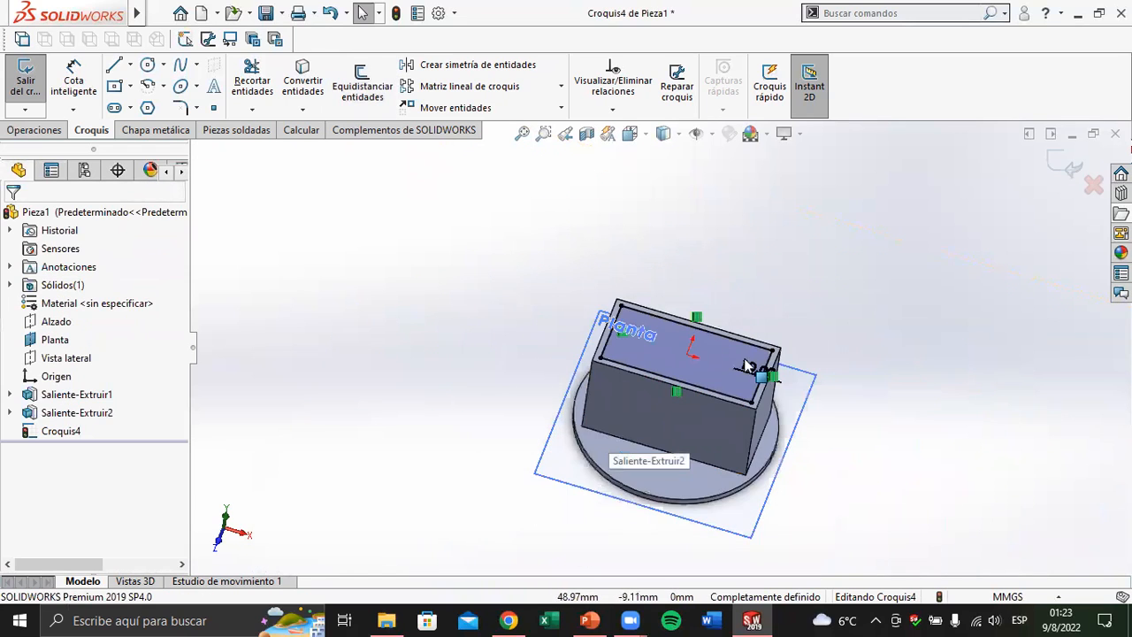
scroll(741, 370, down, 3)
scroll(741, 369, down, 3)
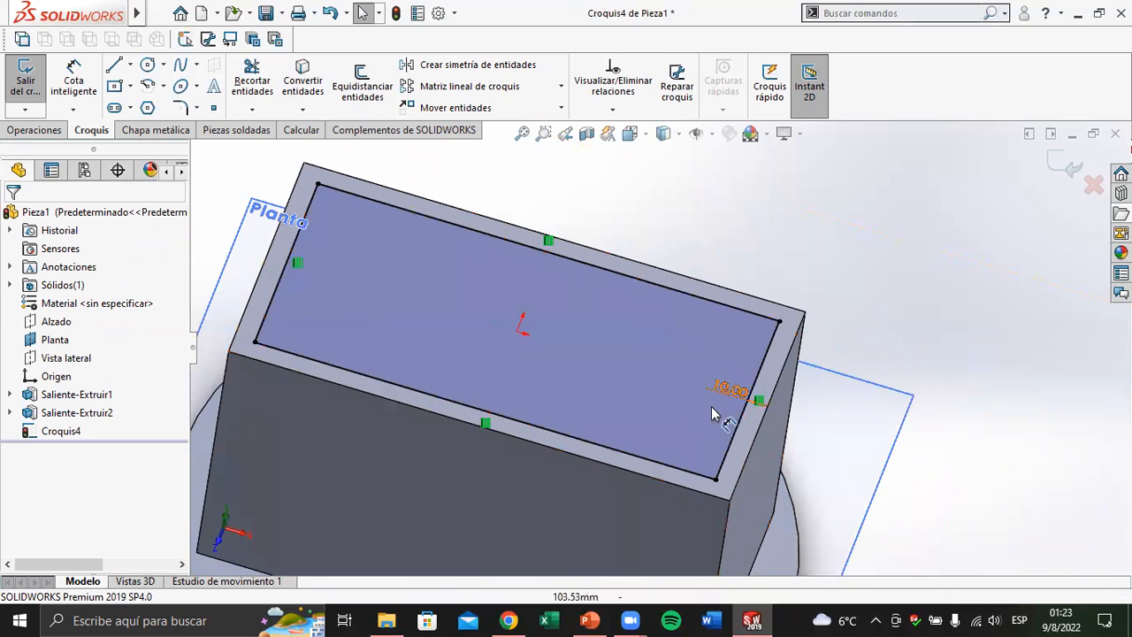
scroll(616, 402, up, 4)
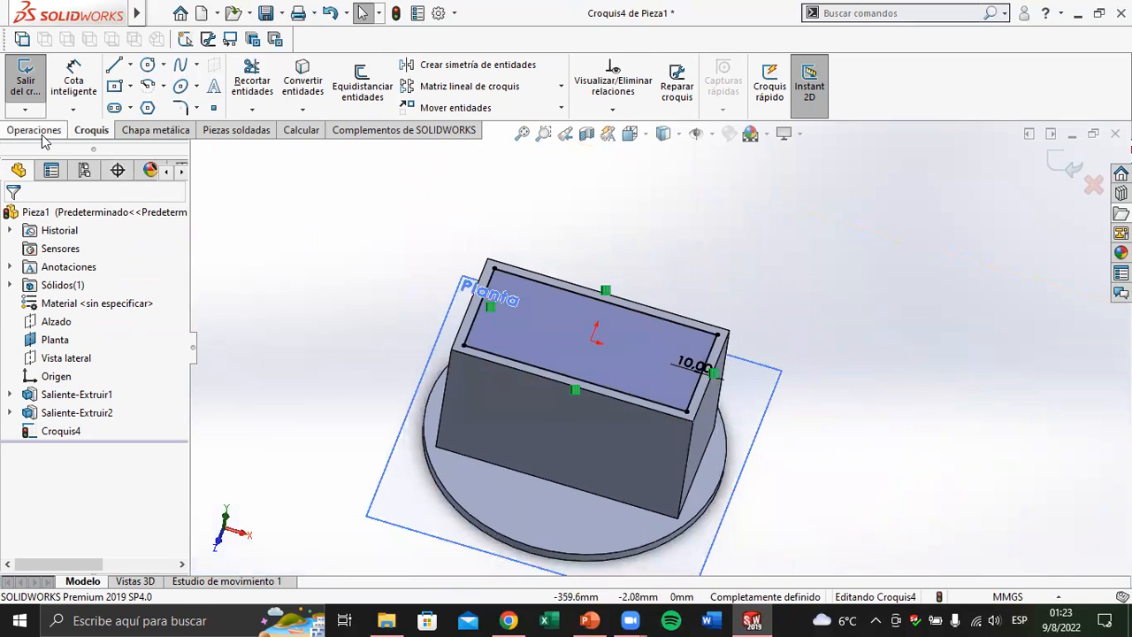
Cut-extrude the offset rectangle down into the box to a blind depth of 150-10, that is 140 mm
click(40, 130)
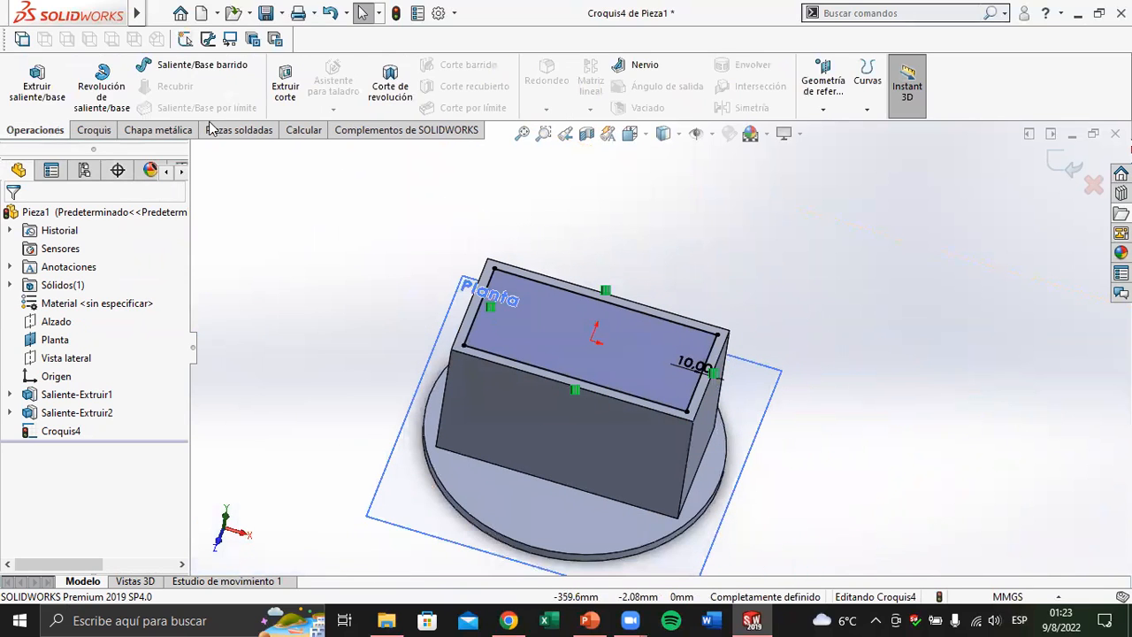
click(287, 92)
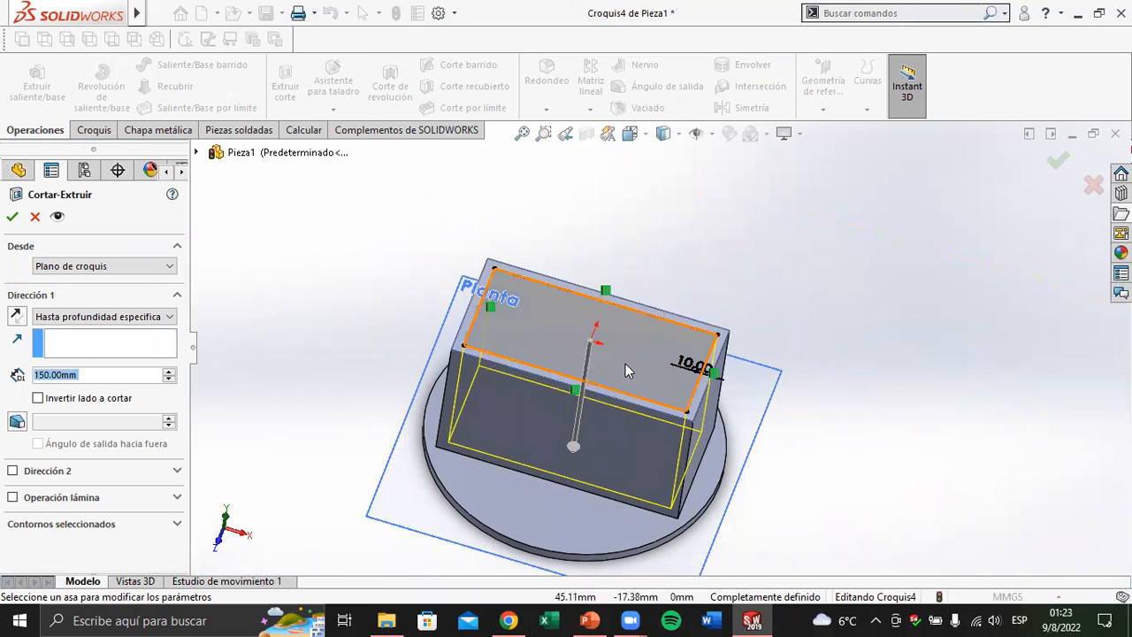
scroll(615, 398, down, 2)
scroll(616, 427, down, 2)
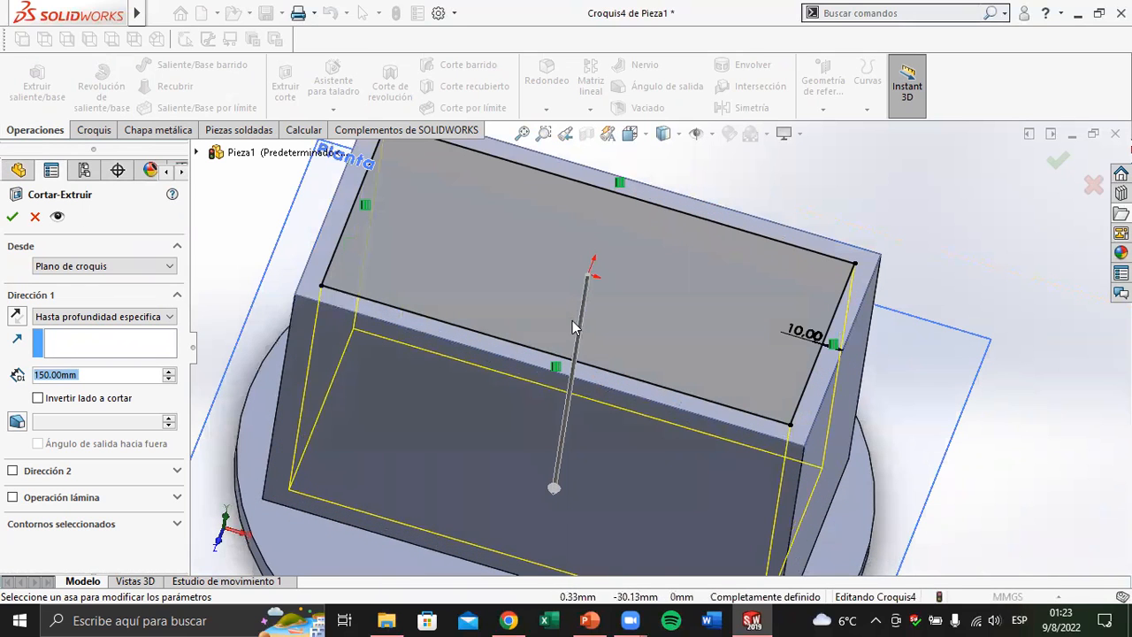
scroll(592, 327, up, 2)
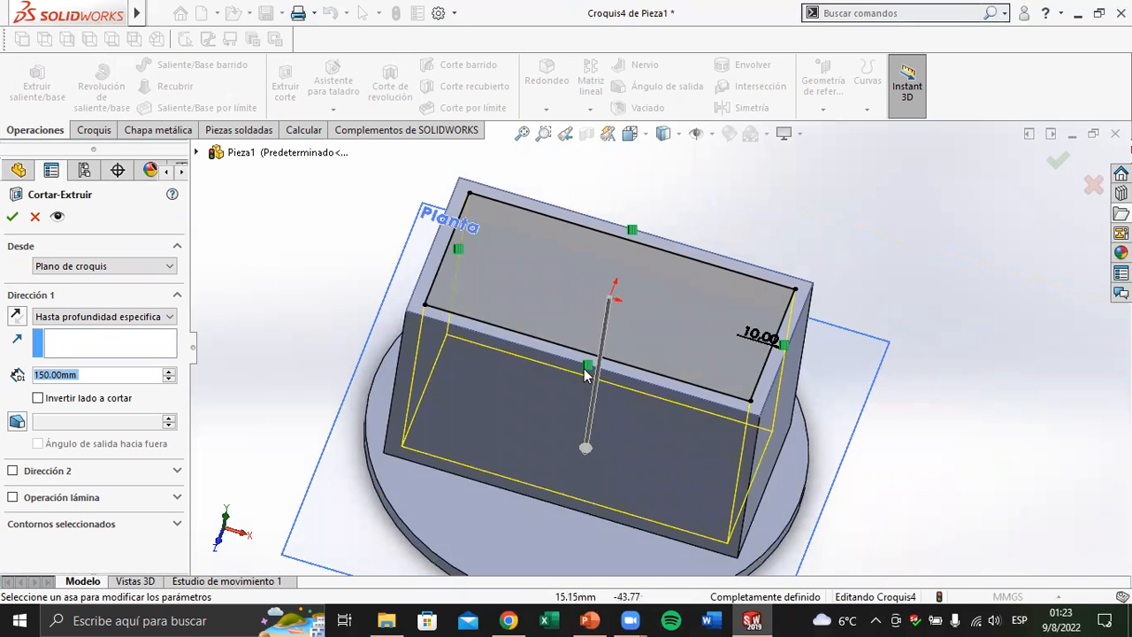
middle_drag(599, 349, 617, 293)
middle_drag(559, 399, 632, 345)
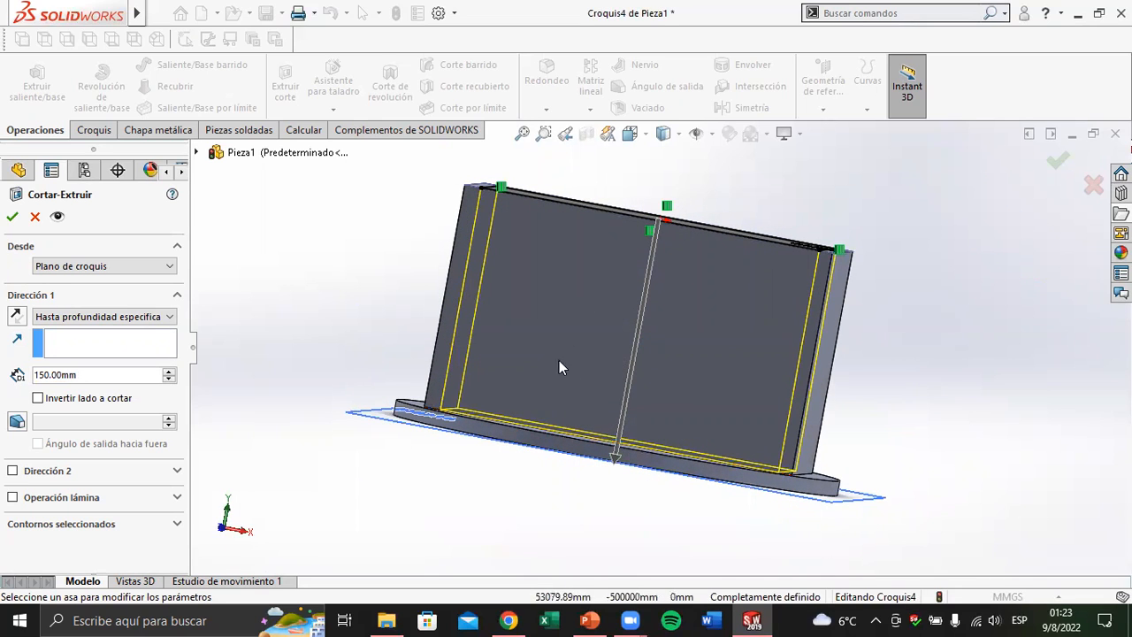
click(140, 376)
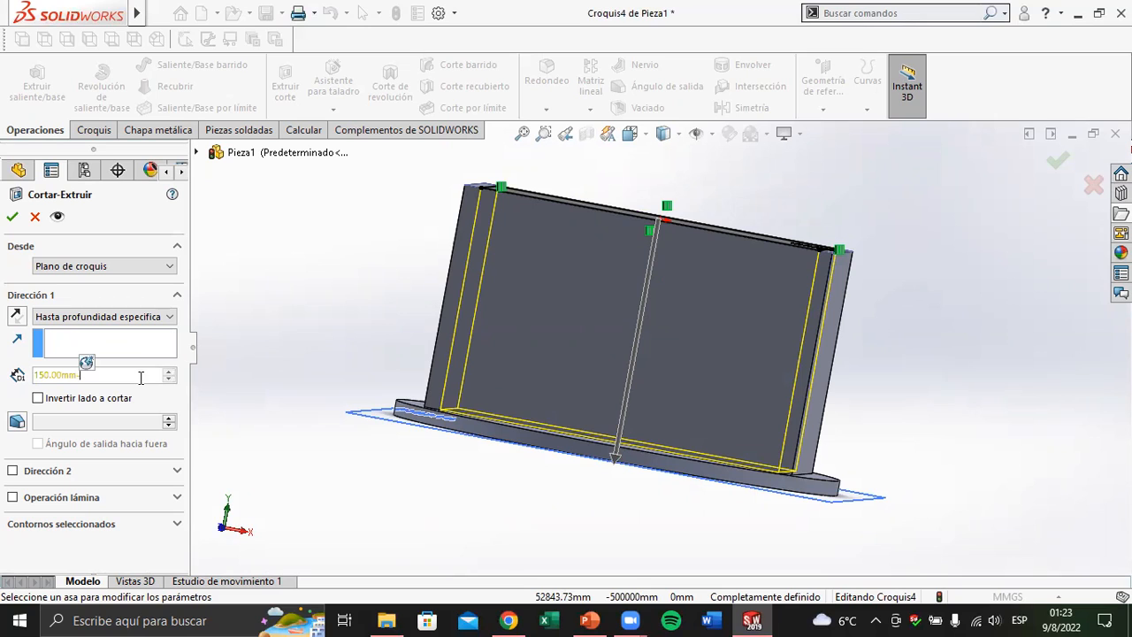
text(-10)
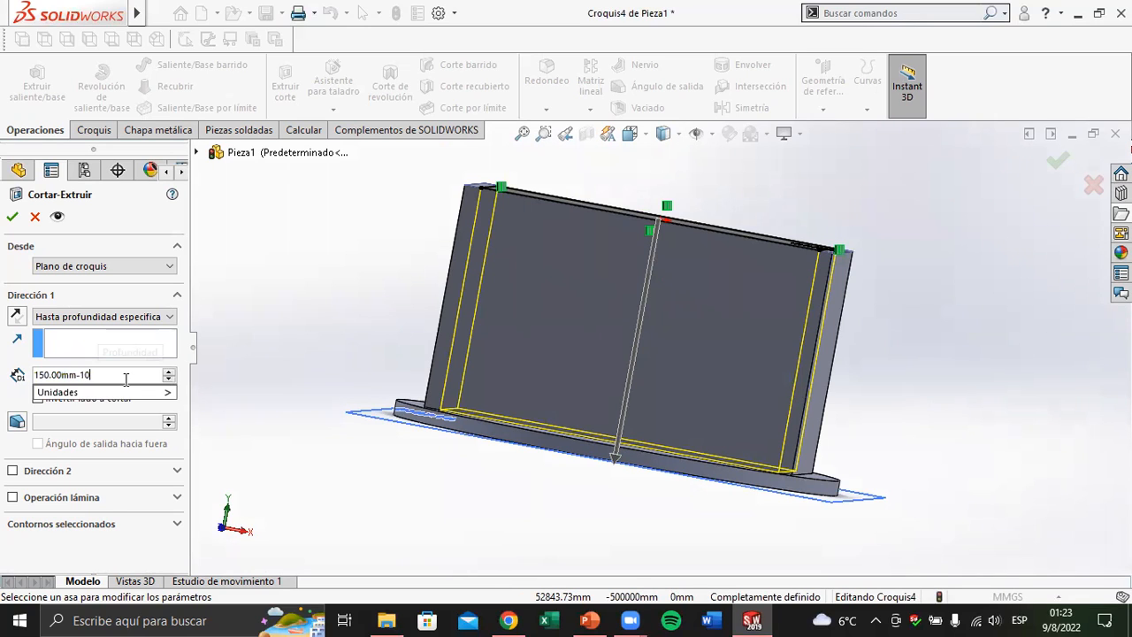
key(Return)
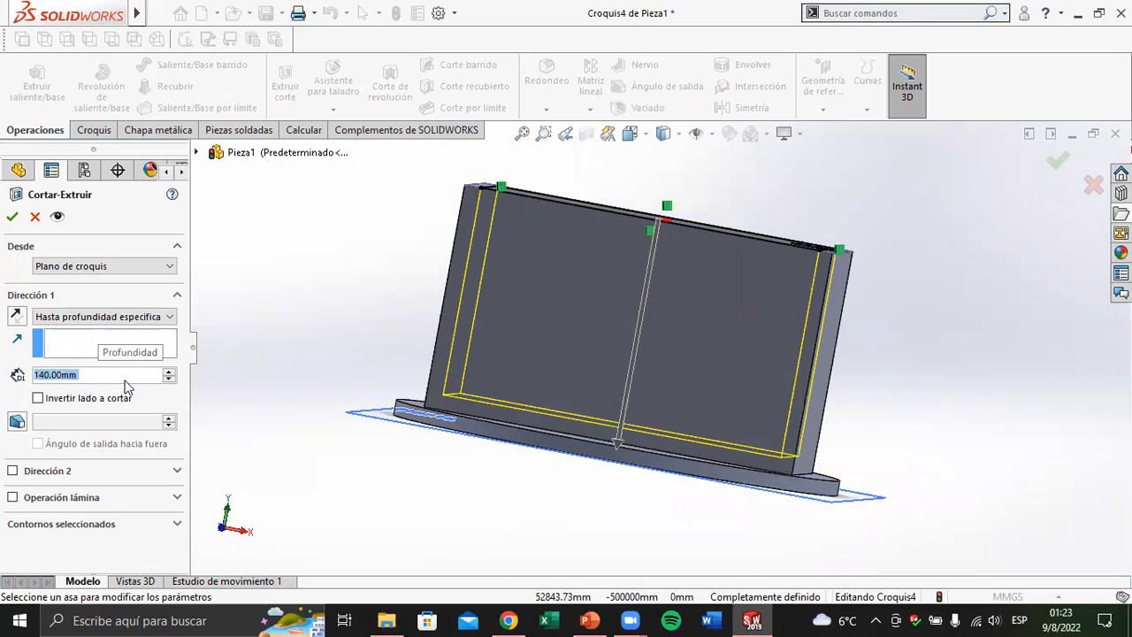
click(11, 218)
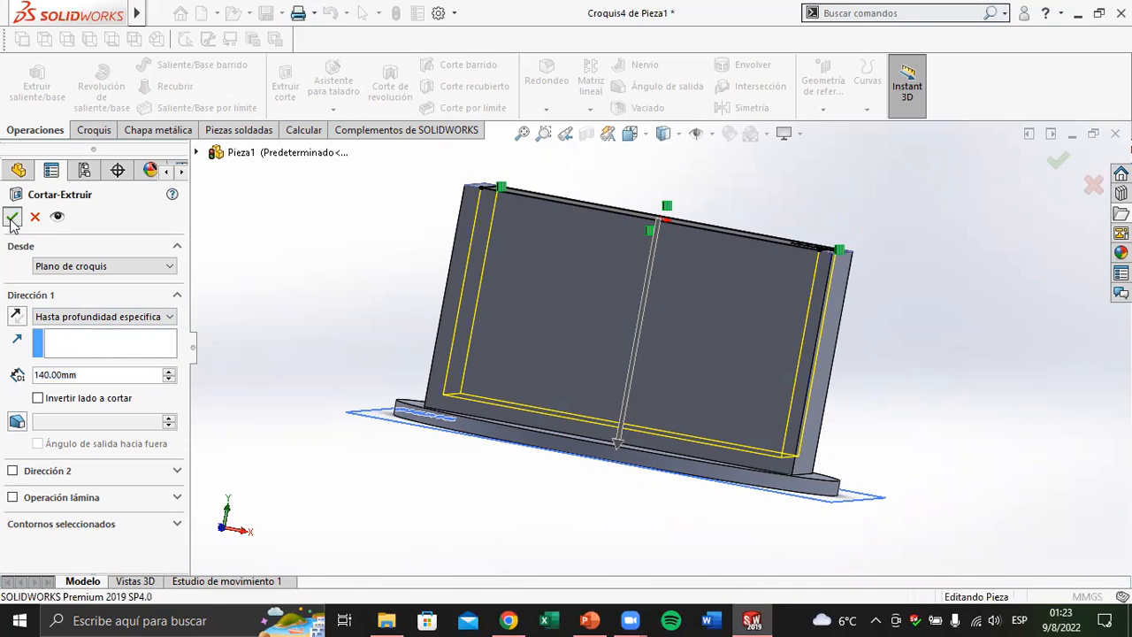
Inspect the hollowed box, check the circular hole in the PowerPoint drawing of Ejercicio Nº1, and return to SOLIDWORKS
middle_drag(399, 335, 529, 429)
middle_drag(541, 391, 548, 369)
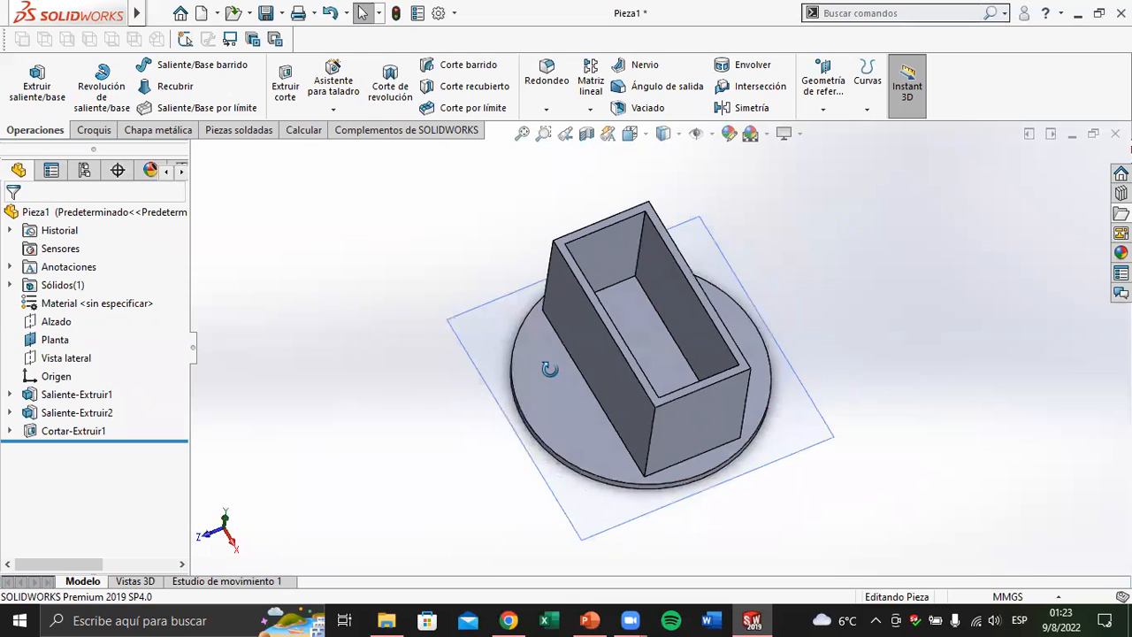
click(588, 620)
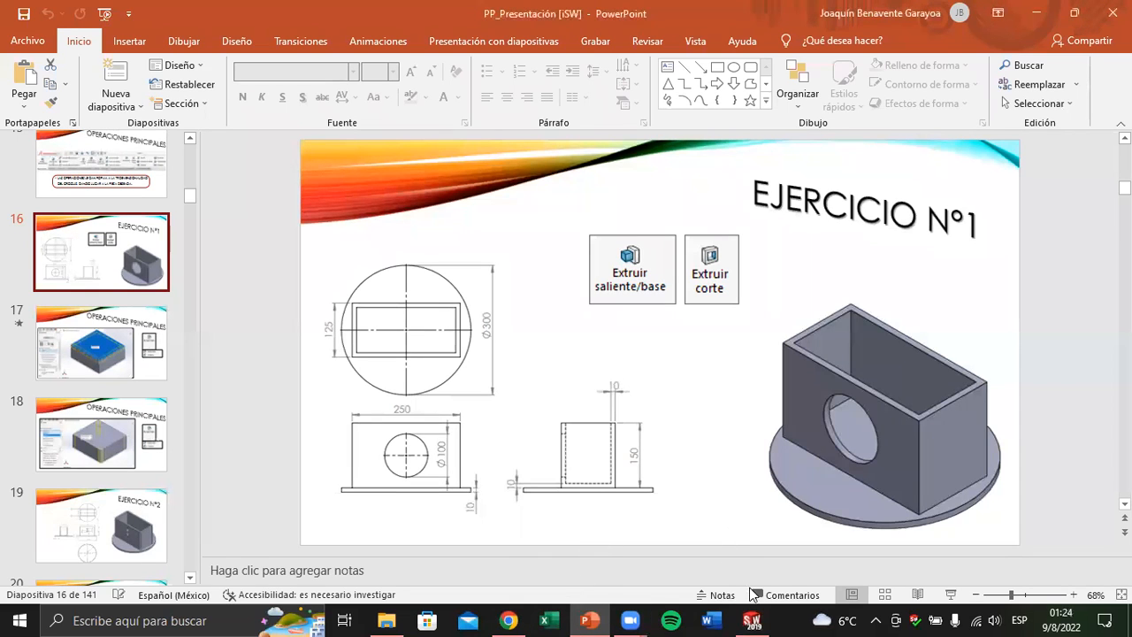
mouse_move(752, 619)
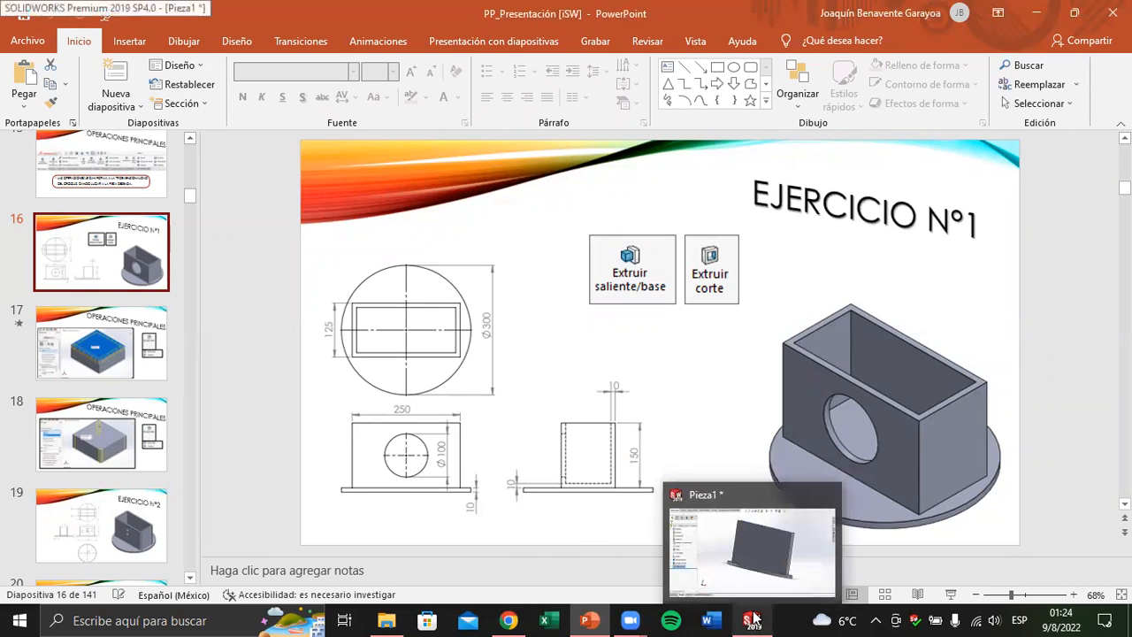
click(752, 616)
Start a new sketch on the box's long front face and view it face-on
middle_drag(631, 419, 879, 381)
click(644, 351)
click(878, 380)
click(636, 346)
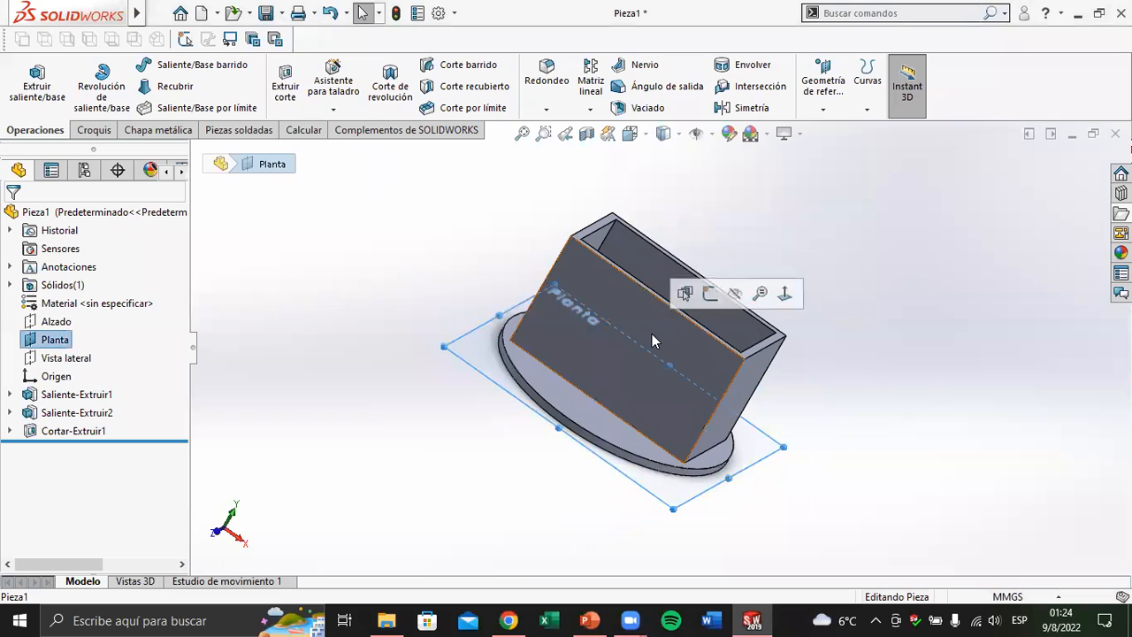
click(652, 334)
click(724, 283)
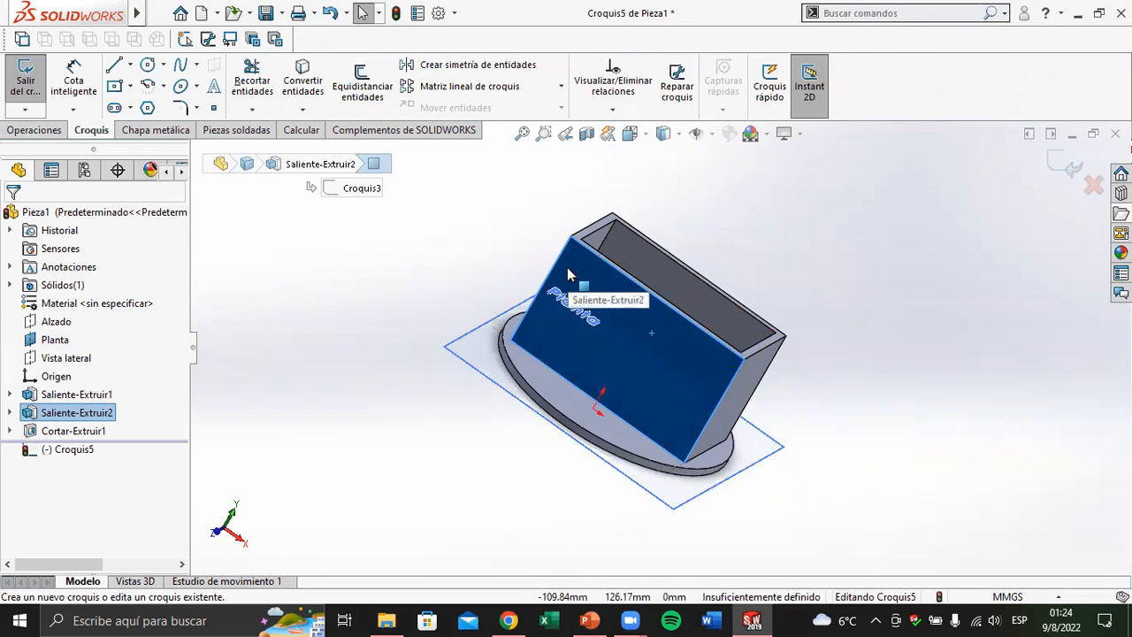
key(ctrl+8)
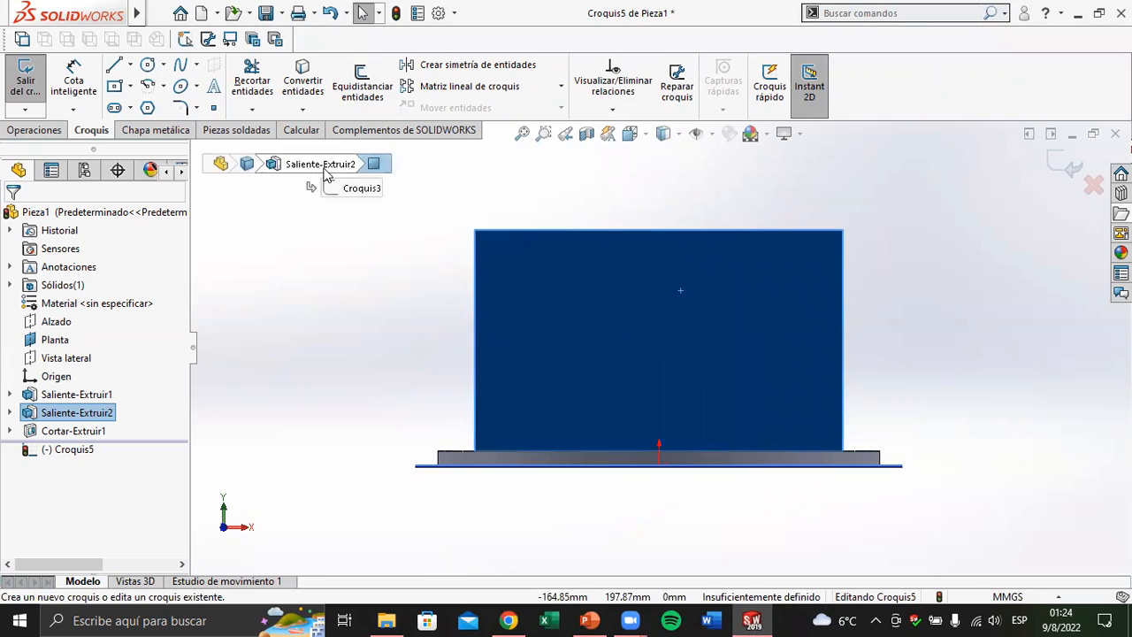
Sketch a circle of about 92 mm radius centred in the upper left of the box's front face, overlapping its edges
click(146, 66)
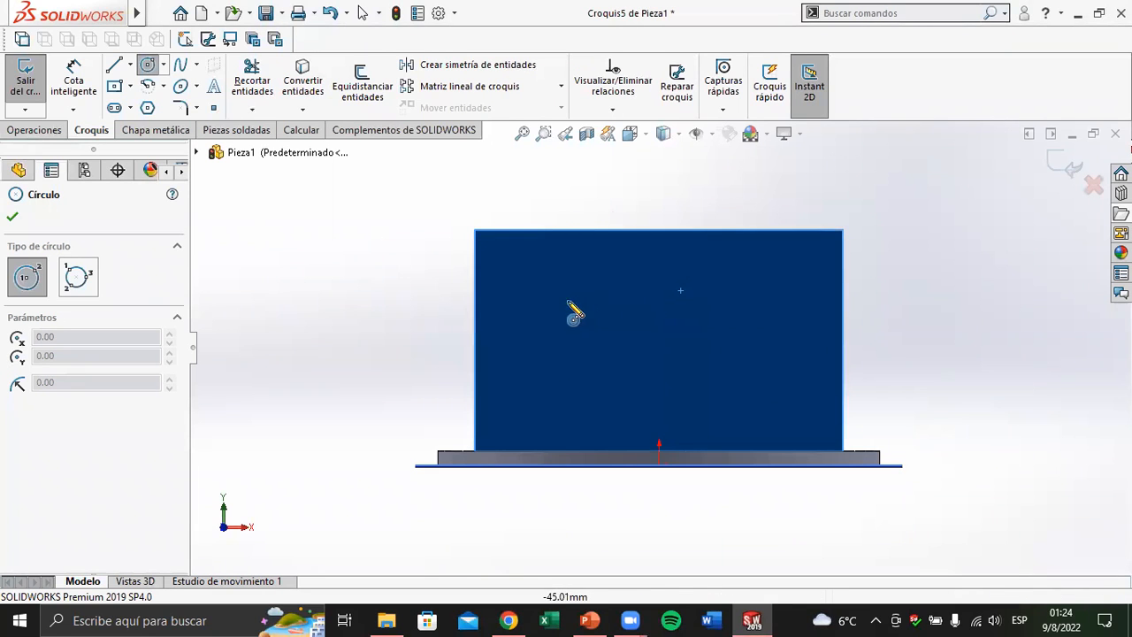
click(523, 300)
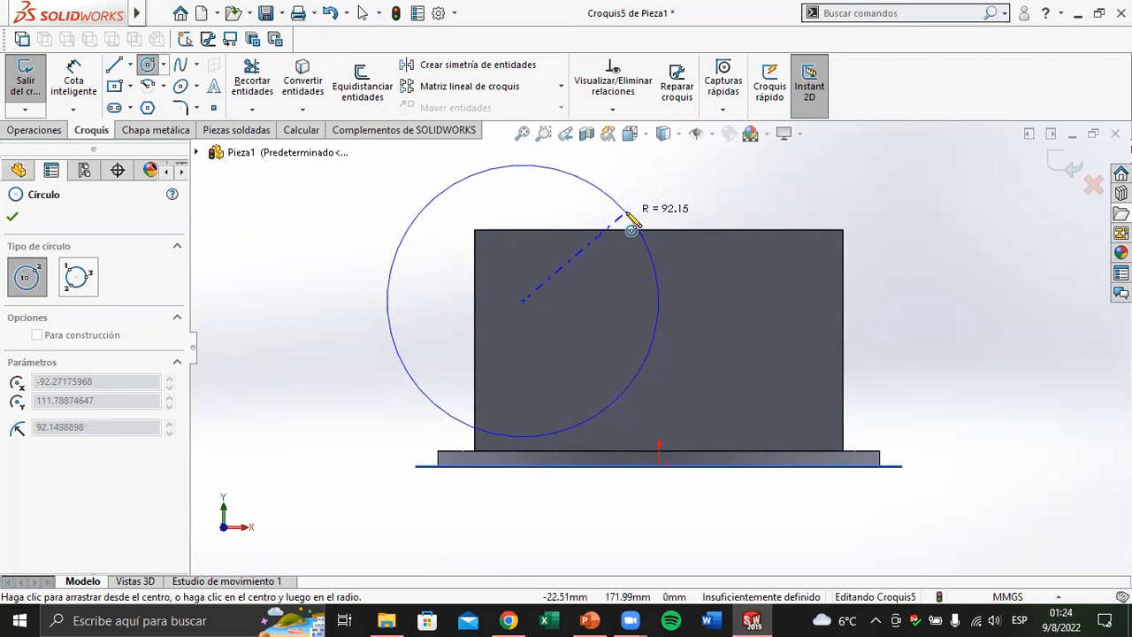
click(631, 228)
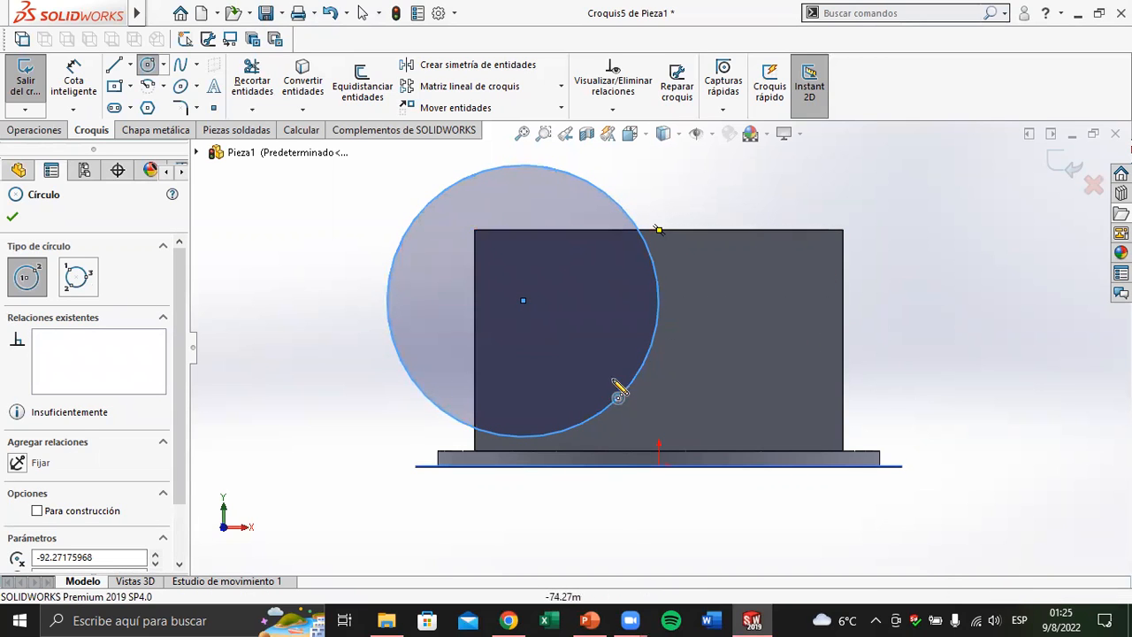
key(Escape)
key(Escape)
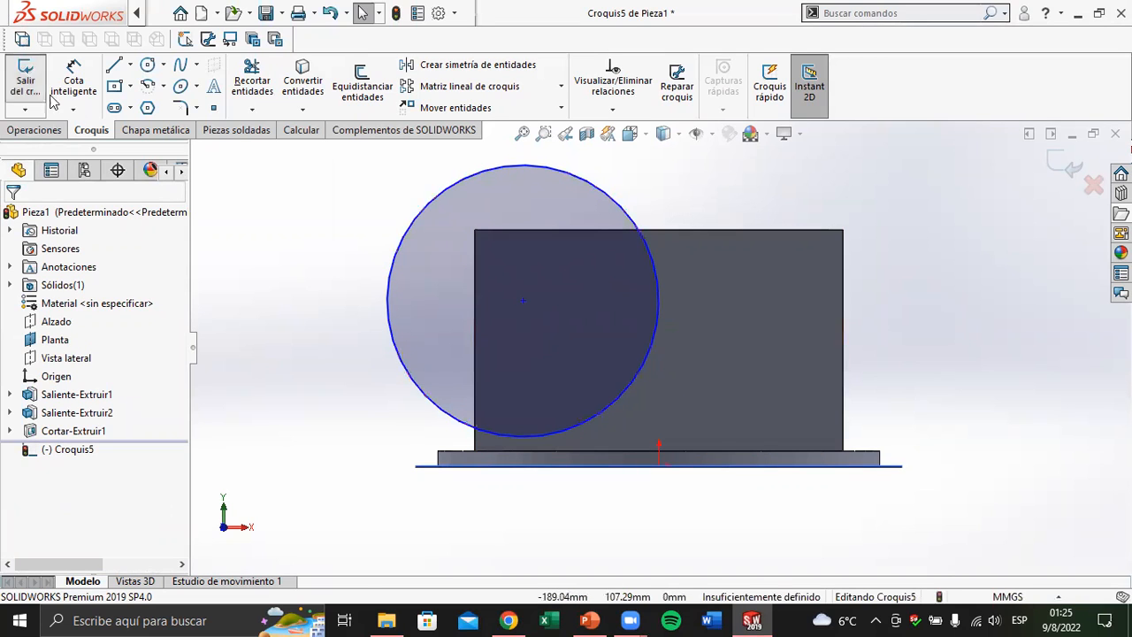
Draw two construction lines from the circle's centre, one to the origin and one to the midpoint of the front face's right vertical edge
click(131, 67)
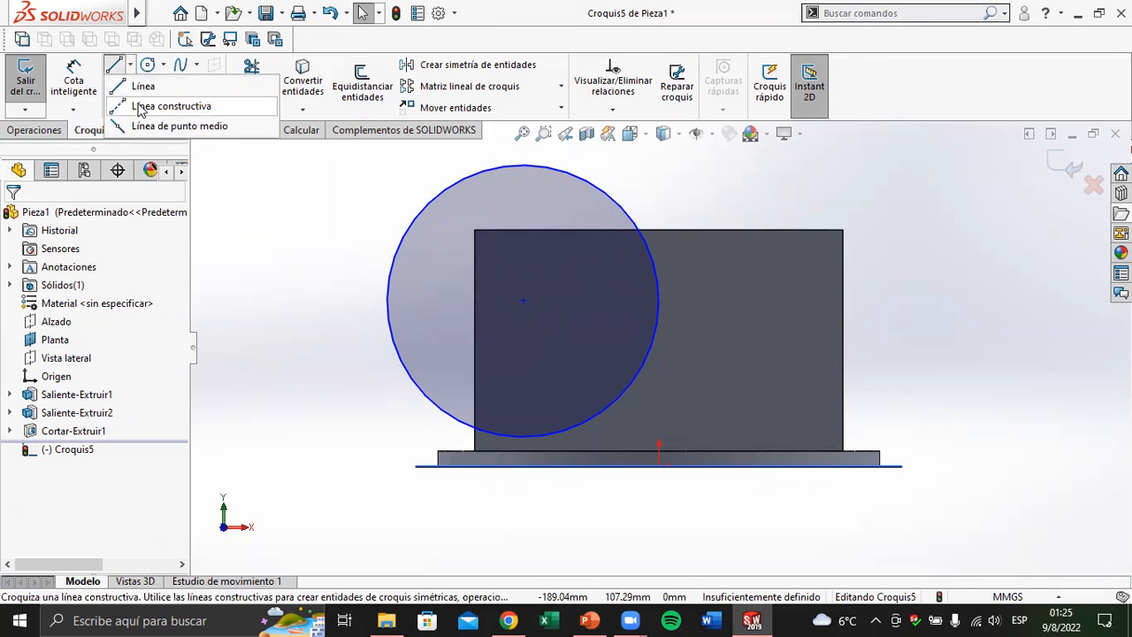
click(139, 107)
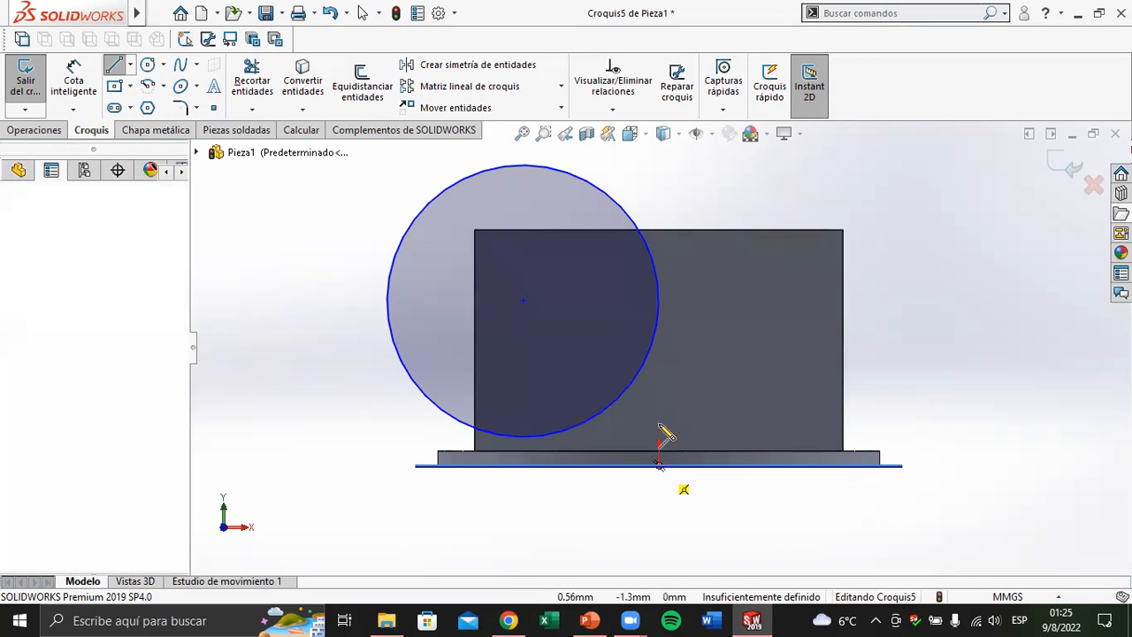
click(660, 458)
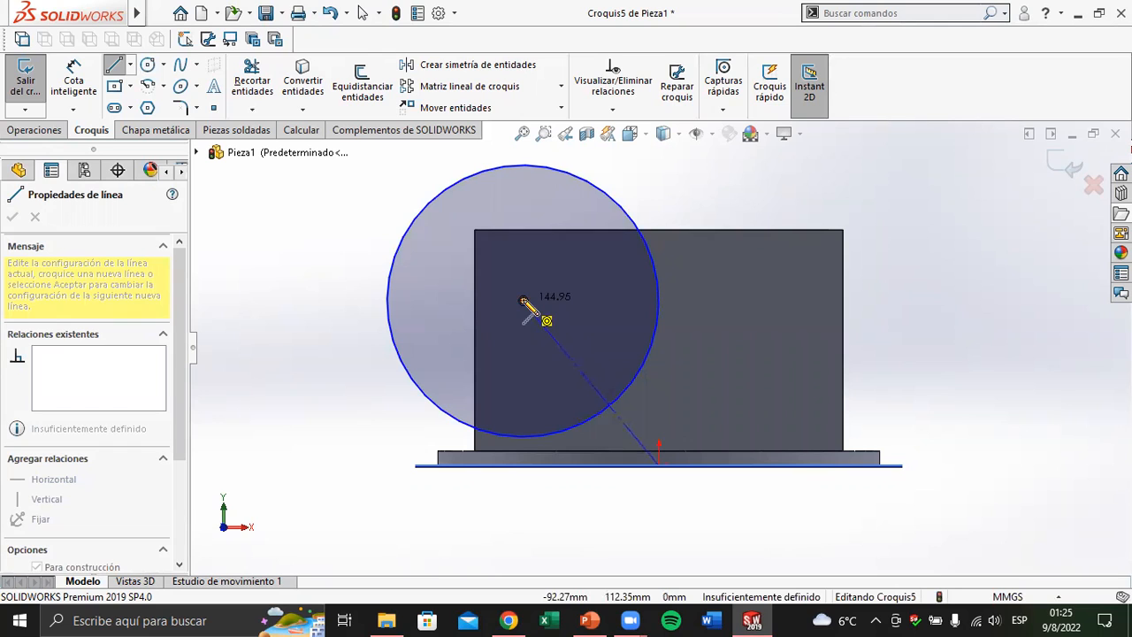
click(523, 301)
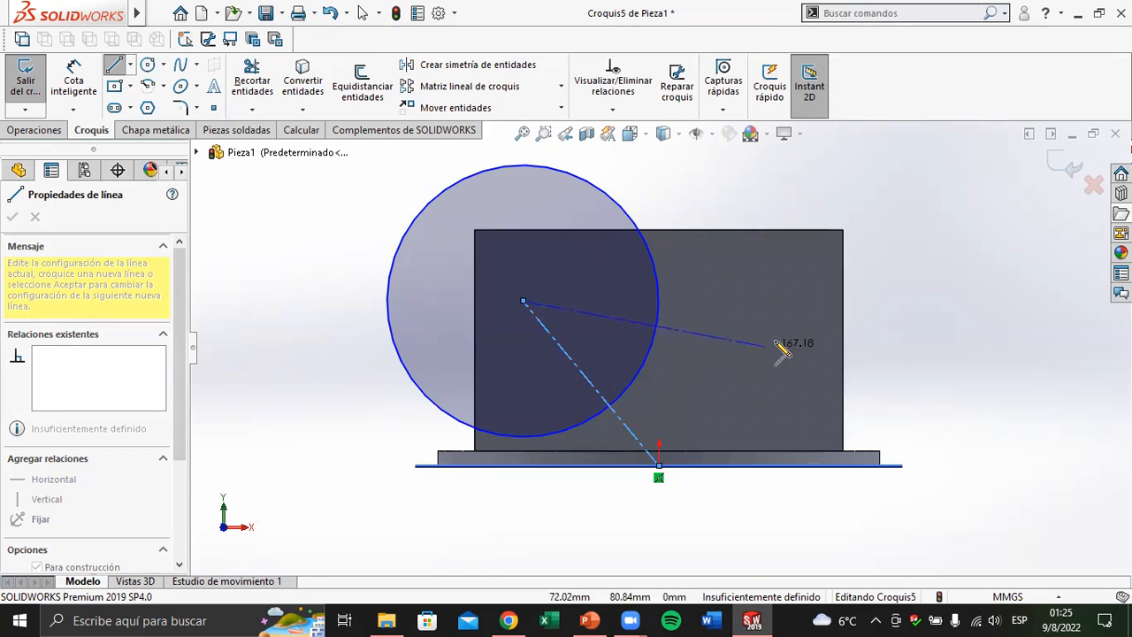
click(842, 338)
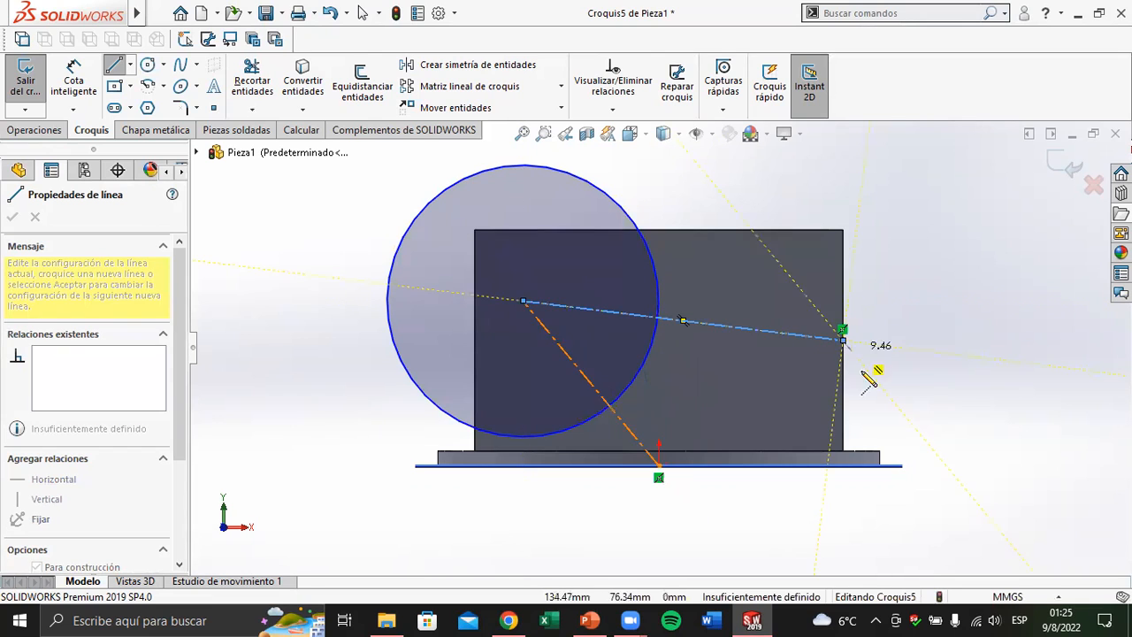
key(Escape)
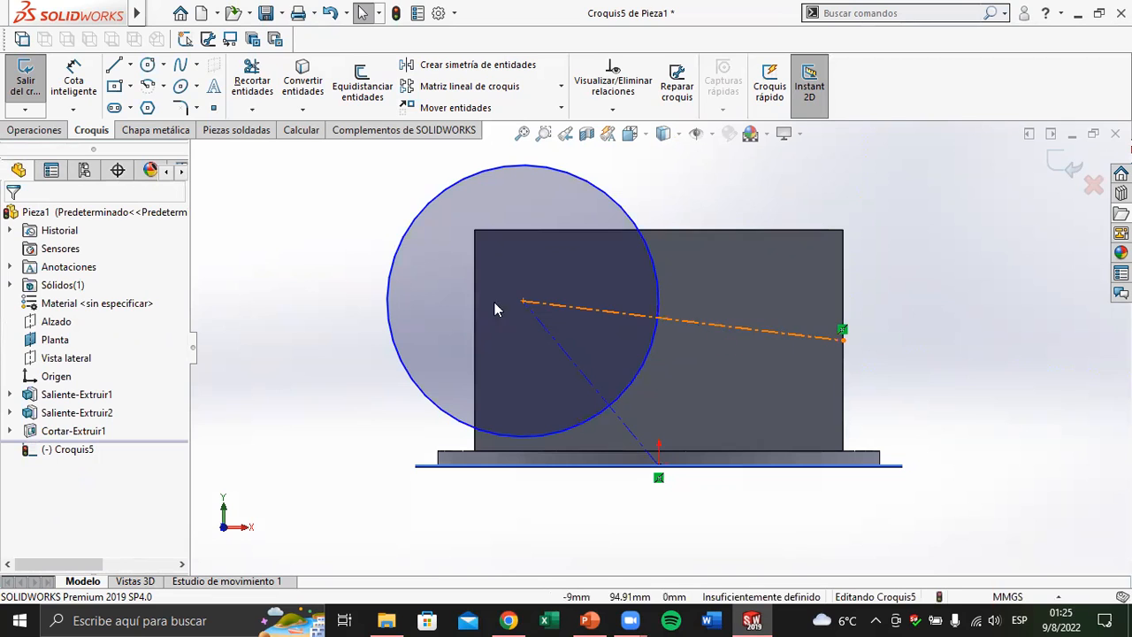
Centre the circle on the front face by making the midpoint construction line horizontal and the origin construction line vertical
mouse_move(523, 300)
mouse_down()
mouse_move(578, 267)
mouse_move(621, 286)
mouse_move(620, 310)
mouse_move(555, 313)
mouse_move(578, 285)
mouse_move(534, 302)
mouse_move(560, 292)
mouse_move(545, 299)
mouse_up()
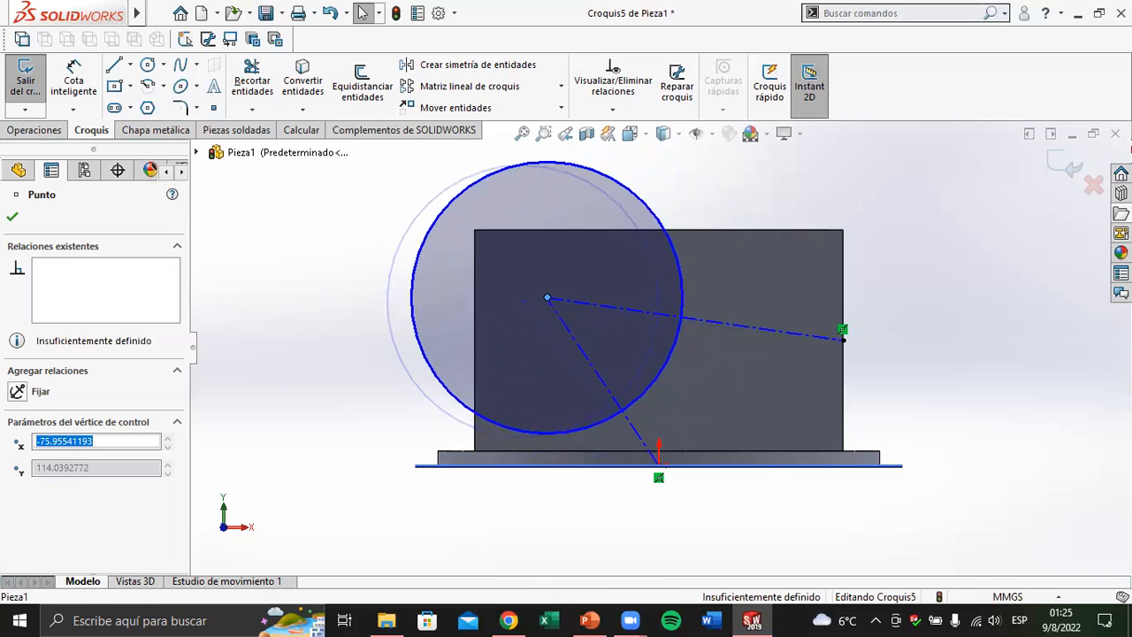
click(338, 336)
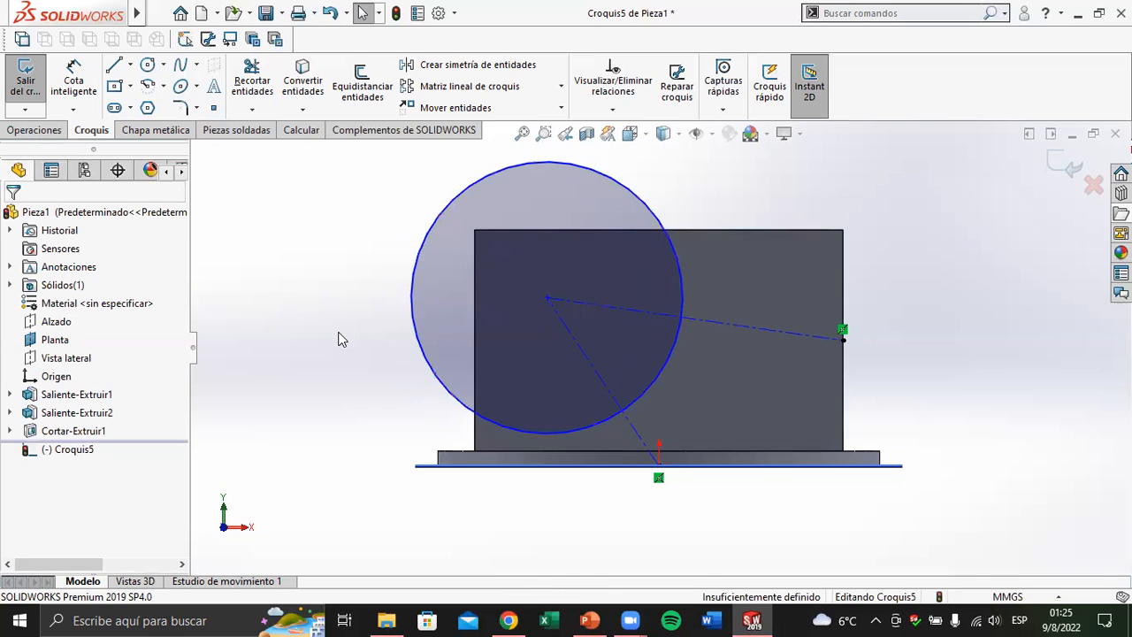
click(726, 325)
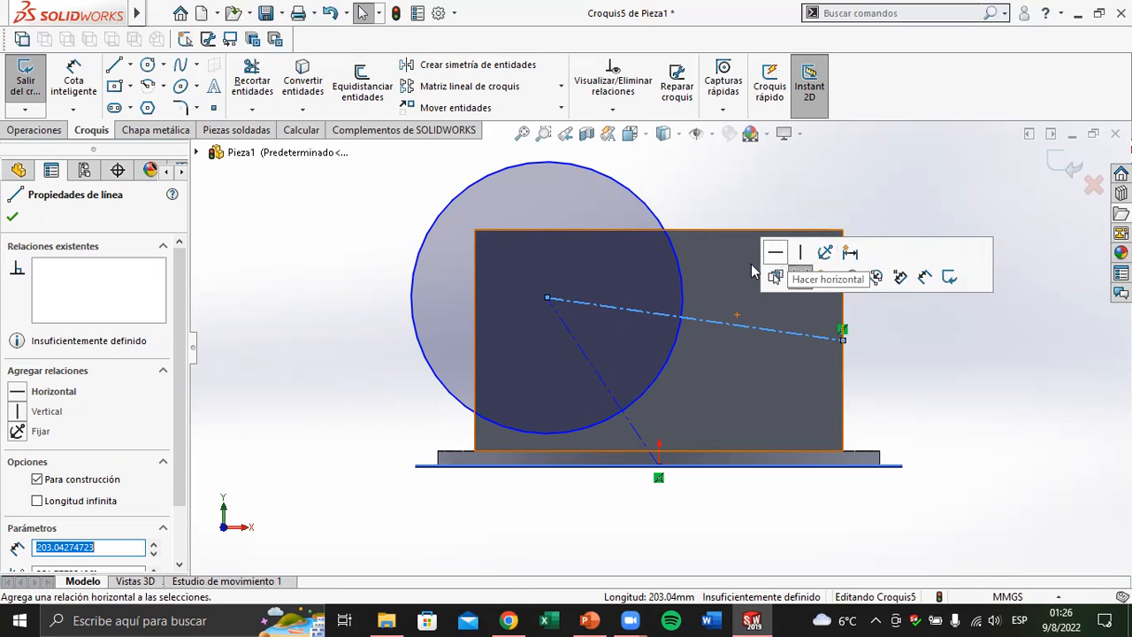
click(18, 392)
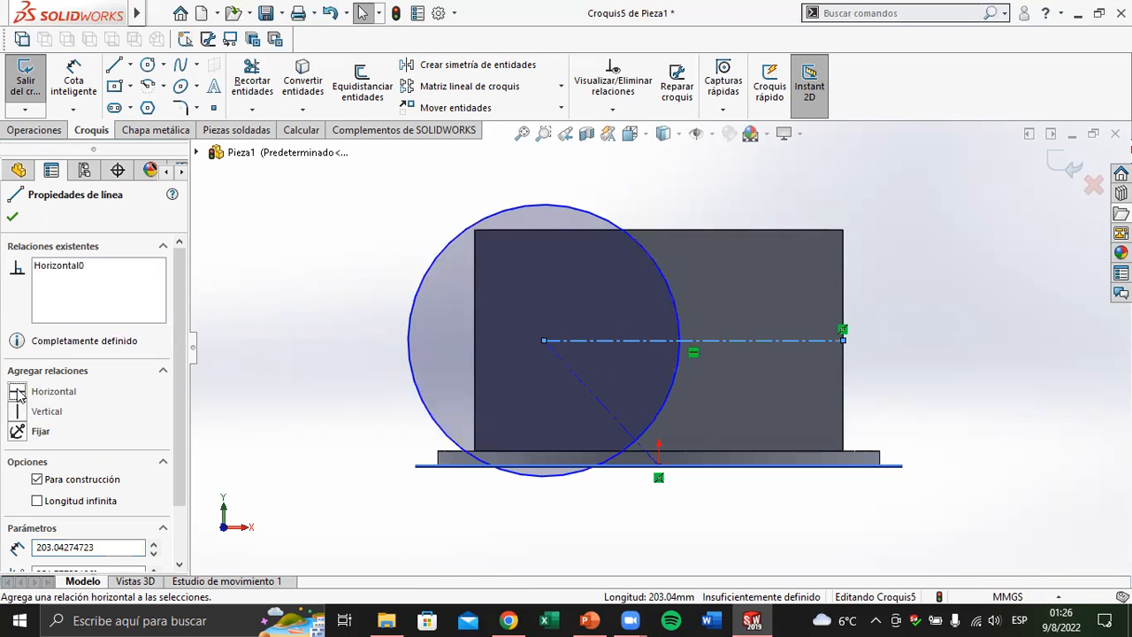
click(579, 381)
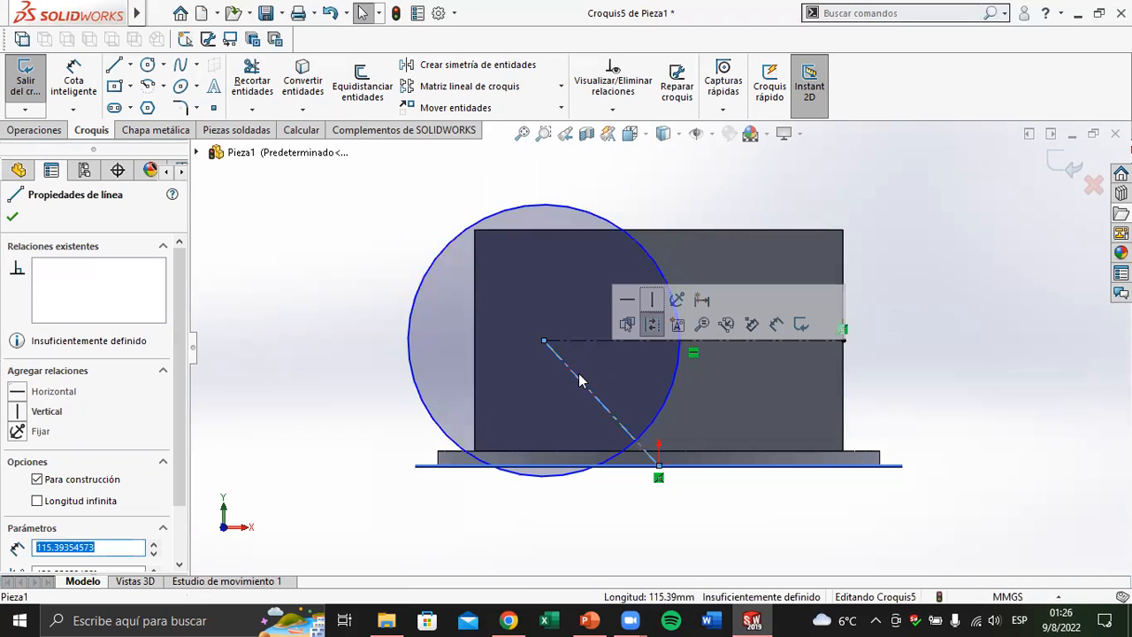
click(651, 302)
click(467, 487)
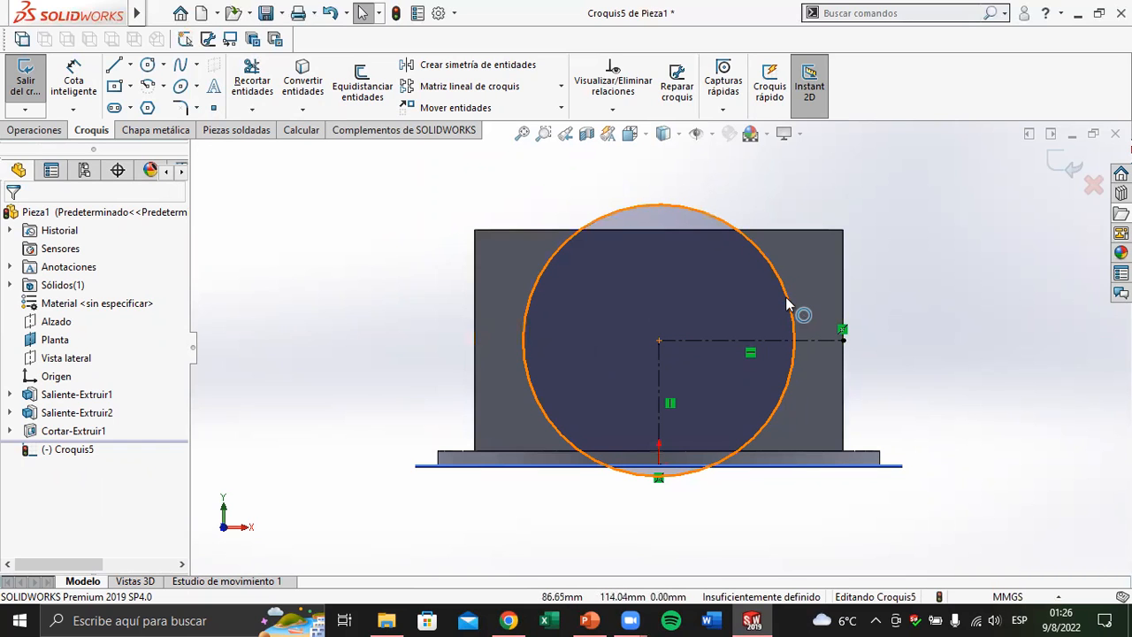
Shrink the circle until it fits inside the front face, and dimension its diameter as 100 mm
drag(788, 303, 740, 316)
key(Escape)
click(74, 80)
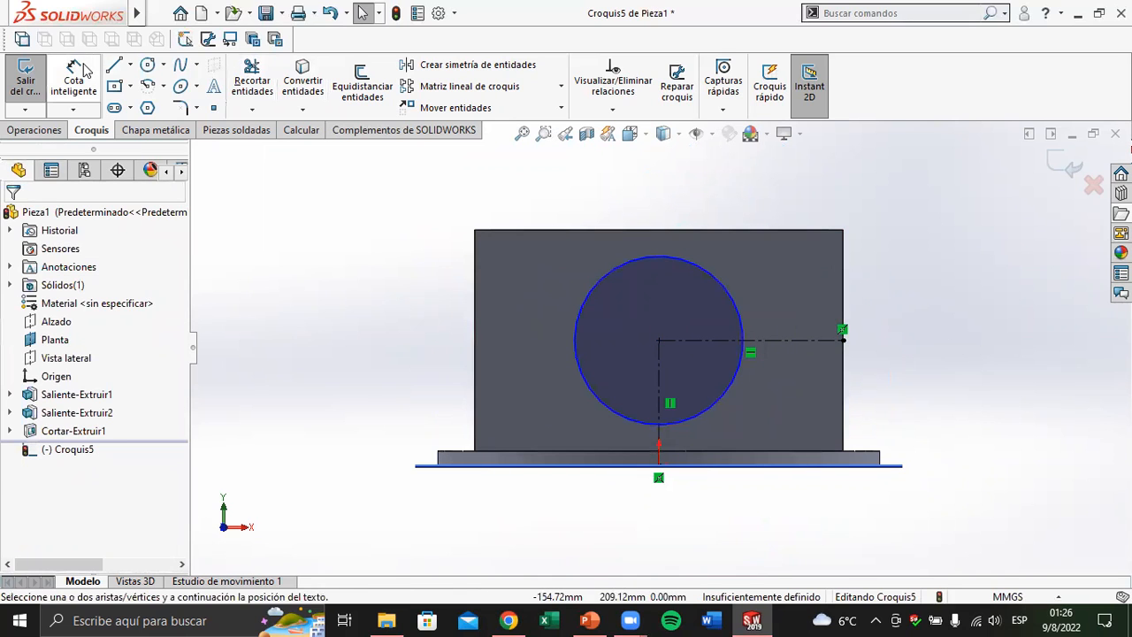
click(697, 262)
key(z)
click(679, 191)
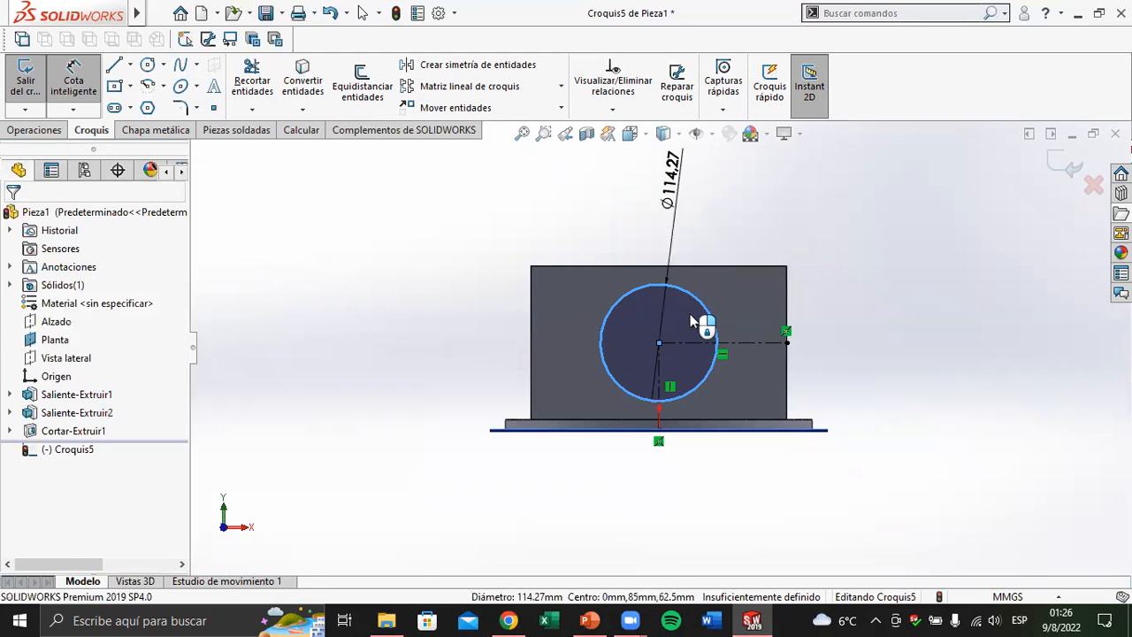
click(507, 619)
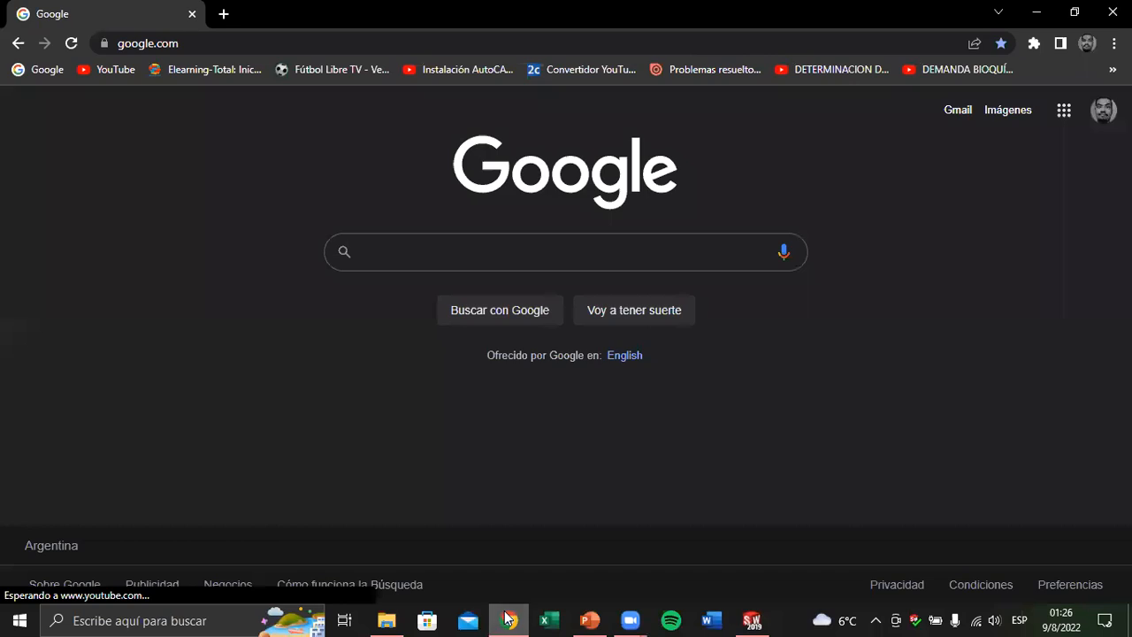
click(508, 619)
click(589, 619)
key(alt+Tab)
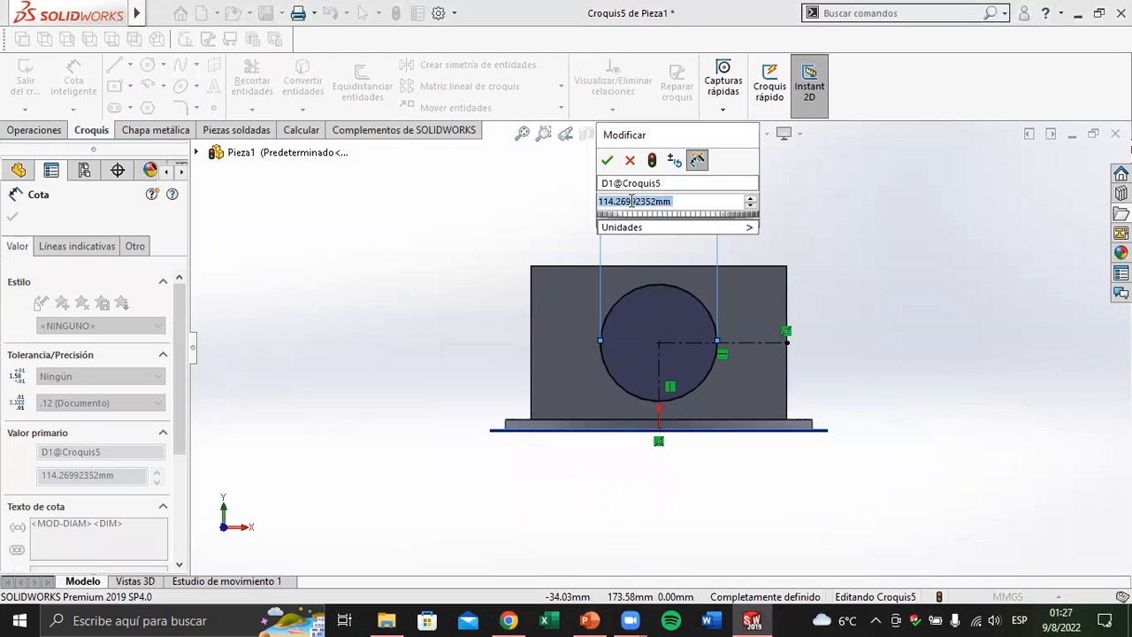
key(Return)
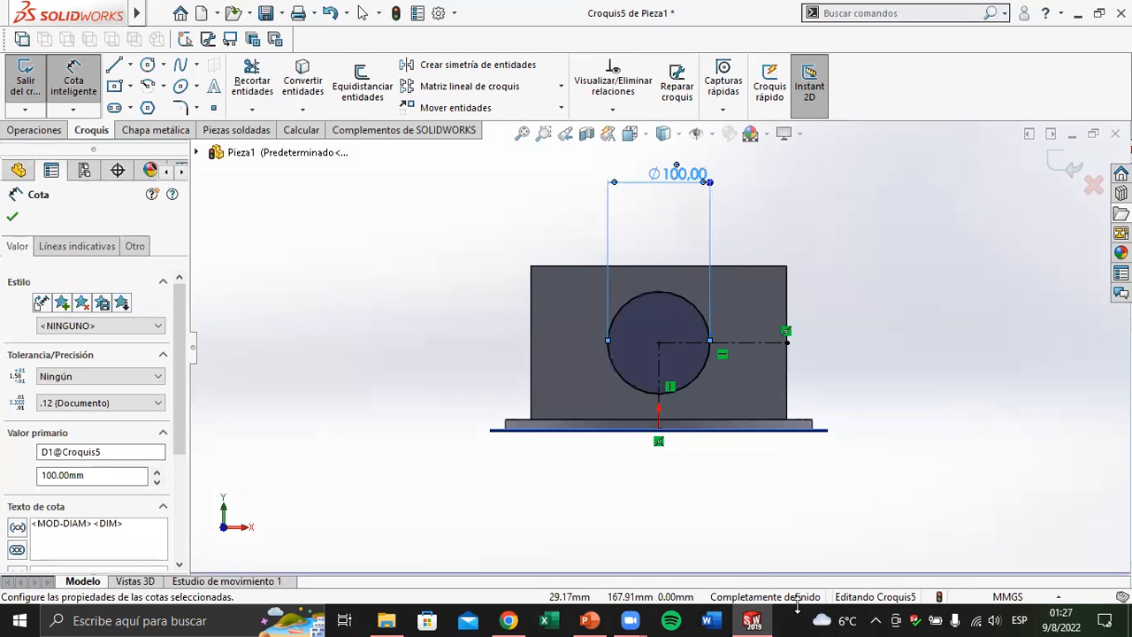
Cut-extrude the 100 mm circle through the box to a blind depth of 140 mm
middle_drag(804, 366, 760, 449)
middle_drag(545, 291, 522, 255)
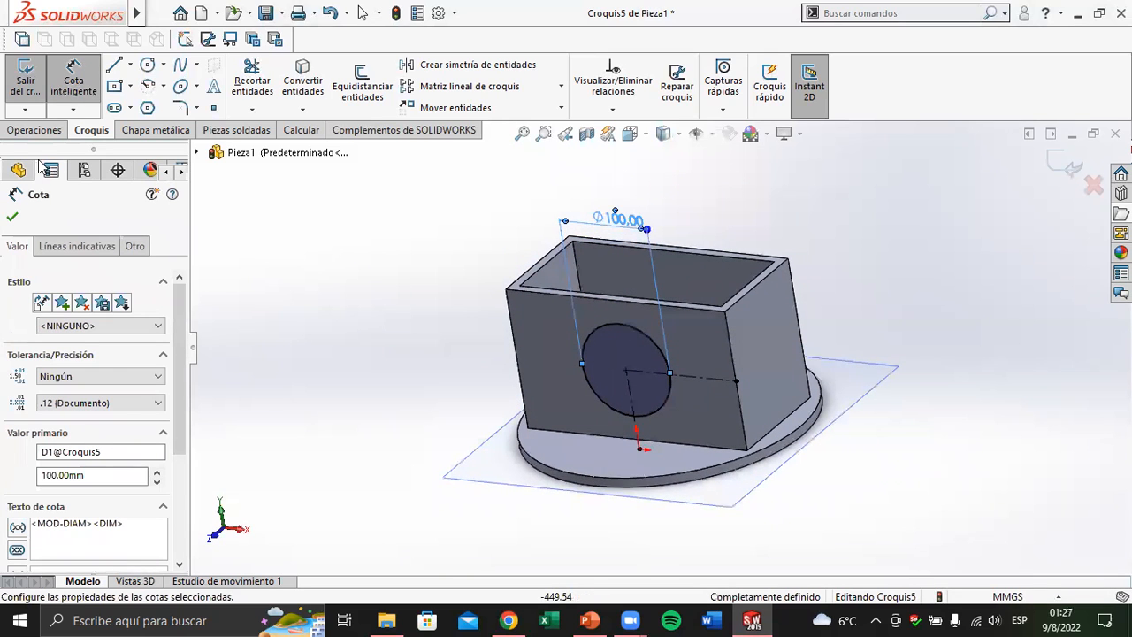
click(35, 130)
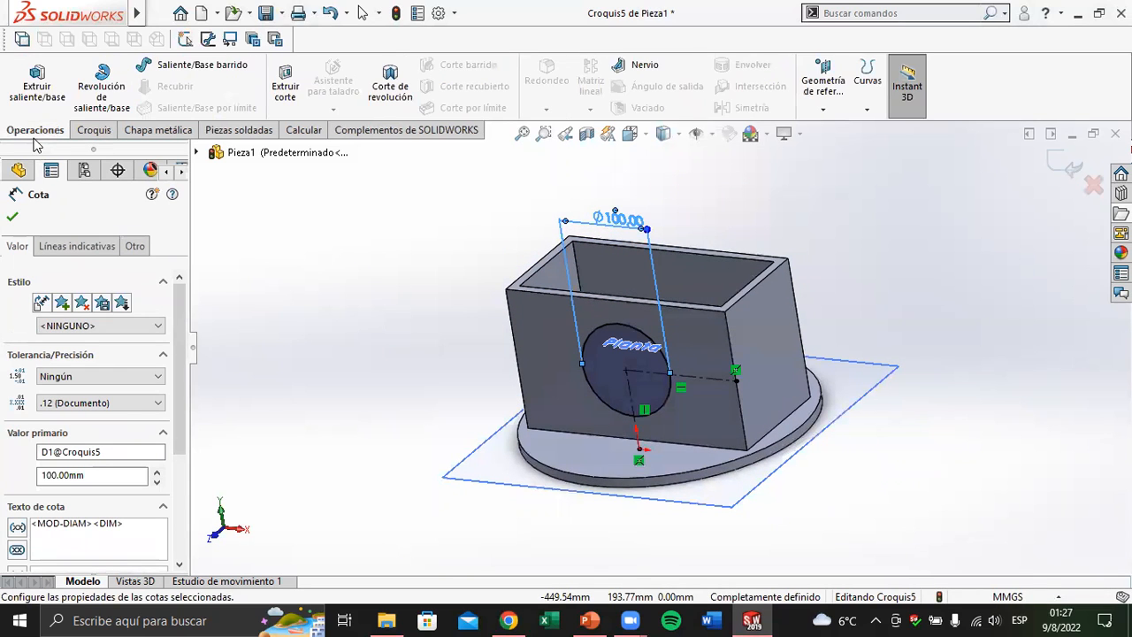
click(285, 85)
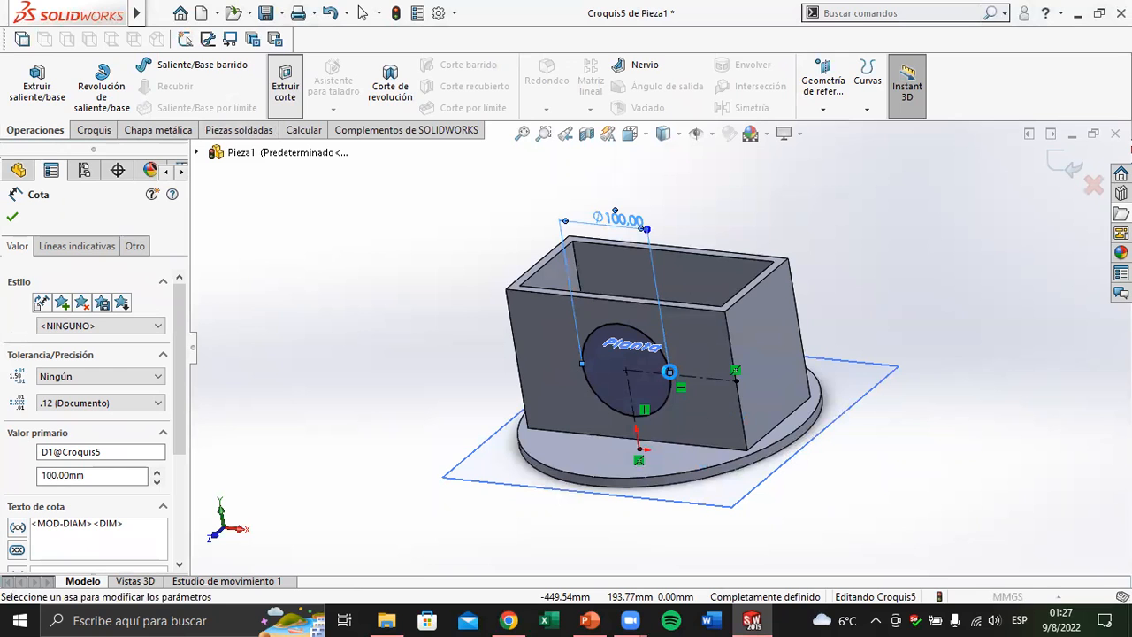
middle_drag(571, 437, 613, 426)
middle_drag(694, 367, 626, 394)
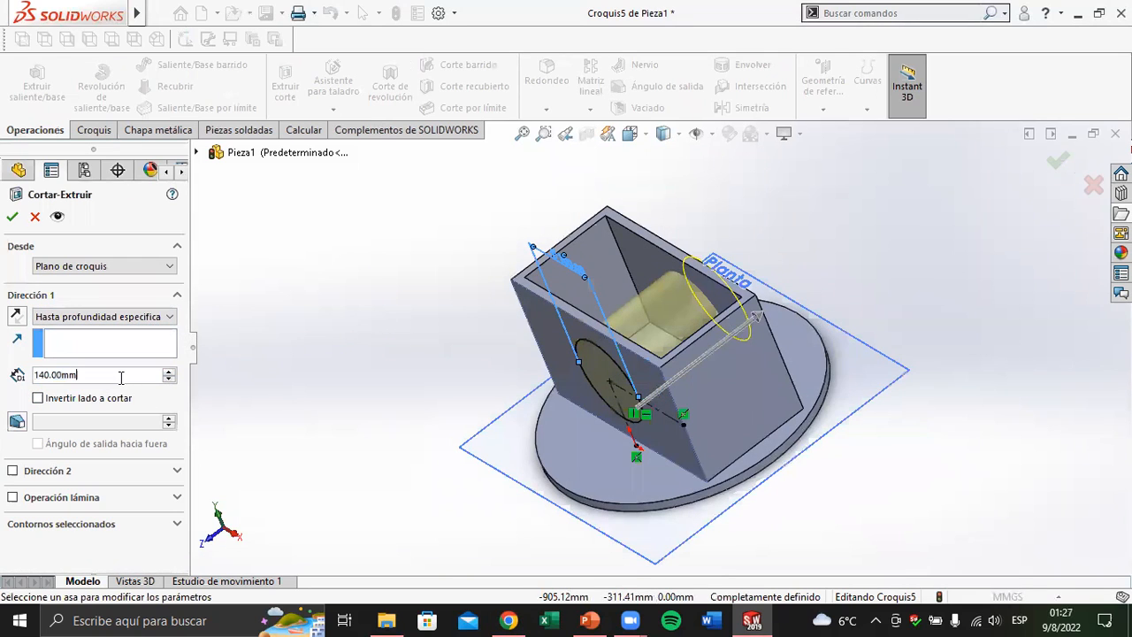
click(11, 219)
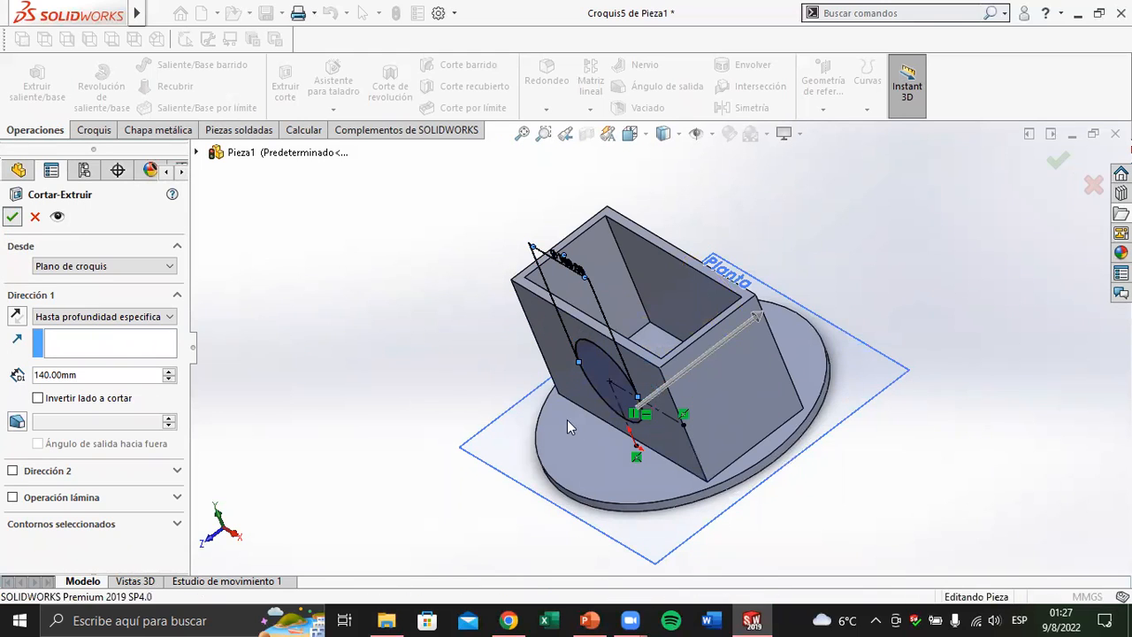
middle_drag(644, 336, 673, 377)
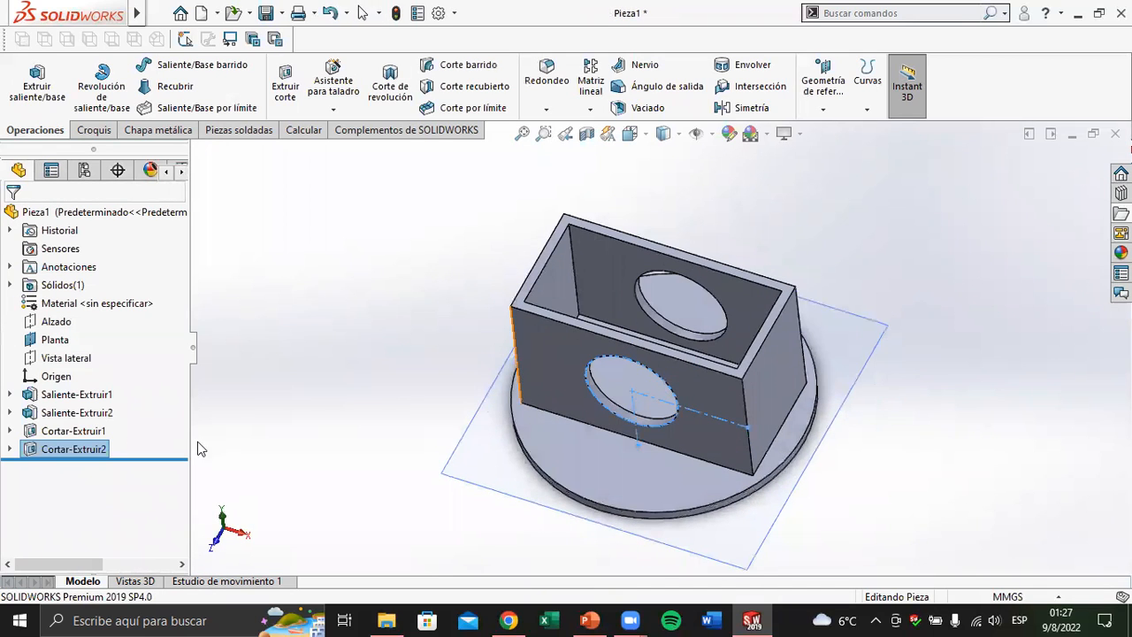
Reopen the circular cut for editing, shorten its depth to 85 mm, and try a depth of 50 mm
click(82, 434)
click(81, 451)
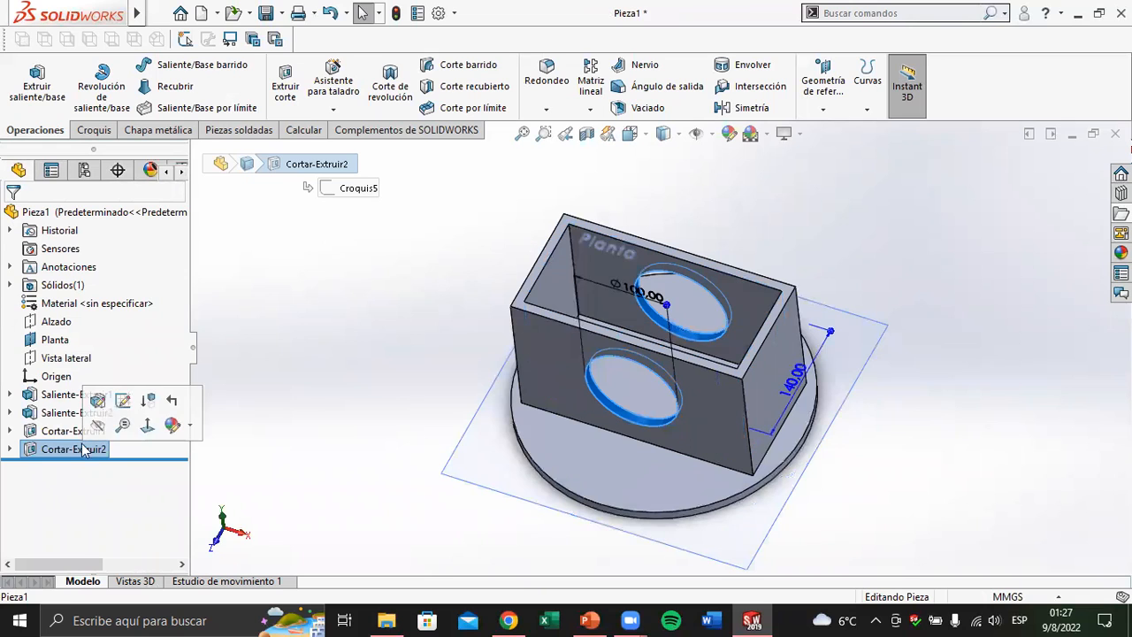
click(97, 402)
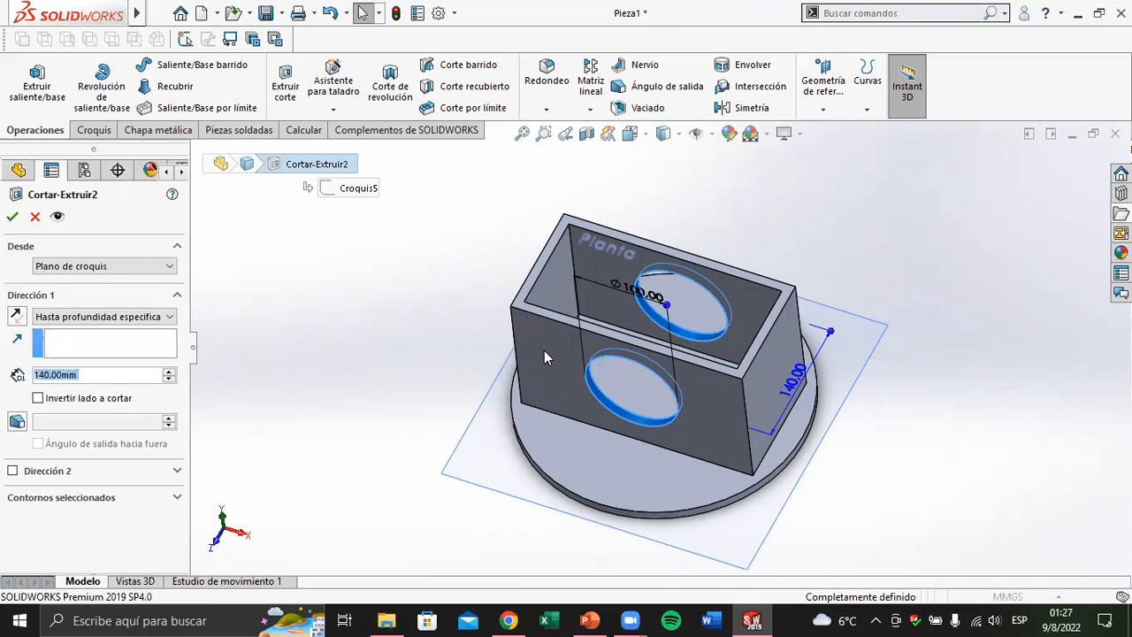
middle_drag(643, 325, 696, 310)
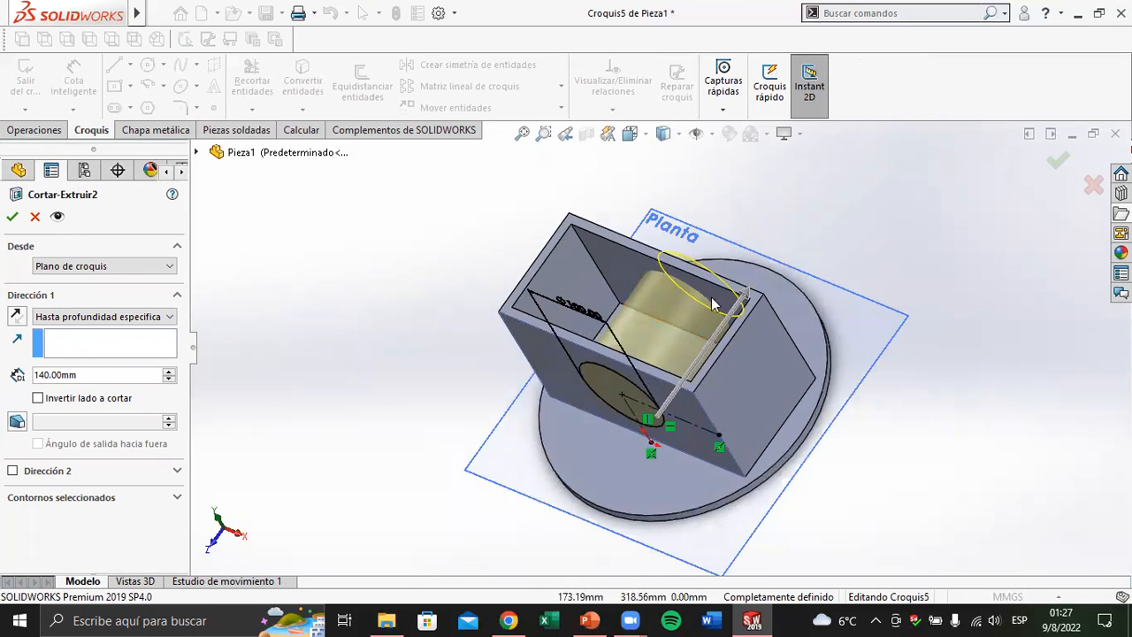
drag(746, 295, 703, 351)
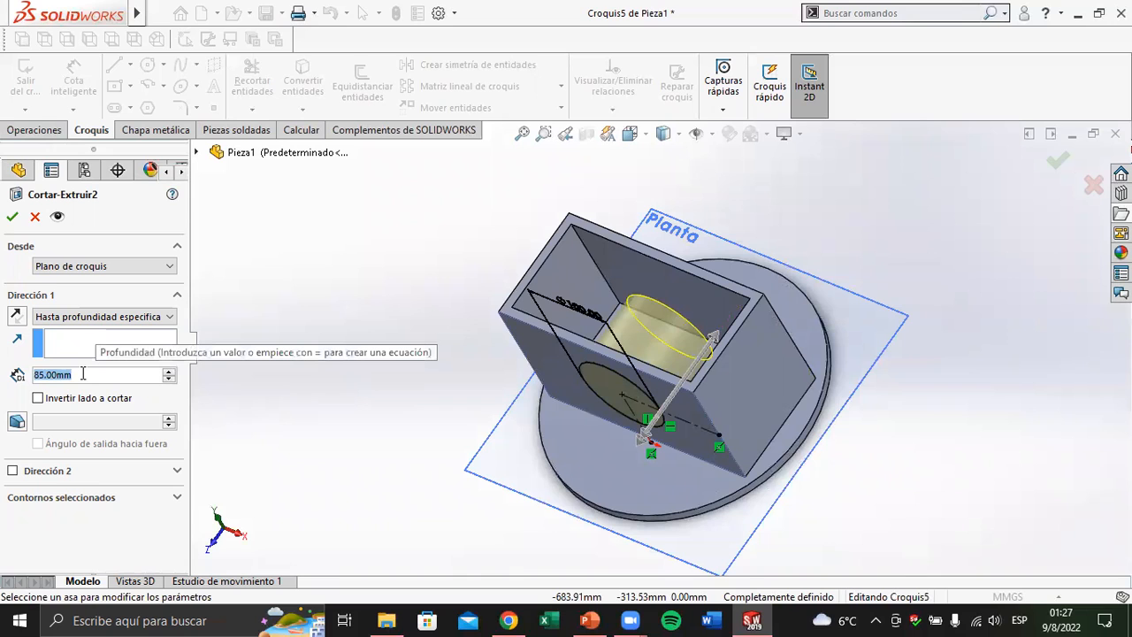
text(50)
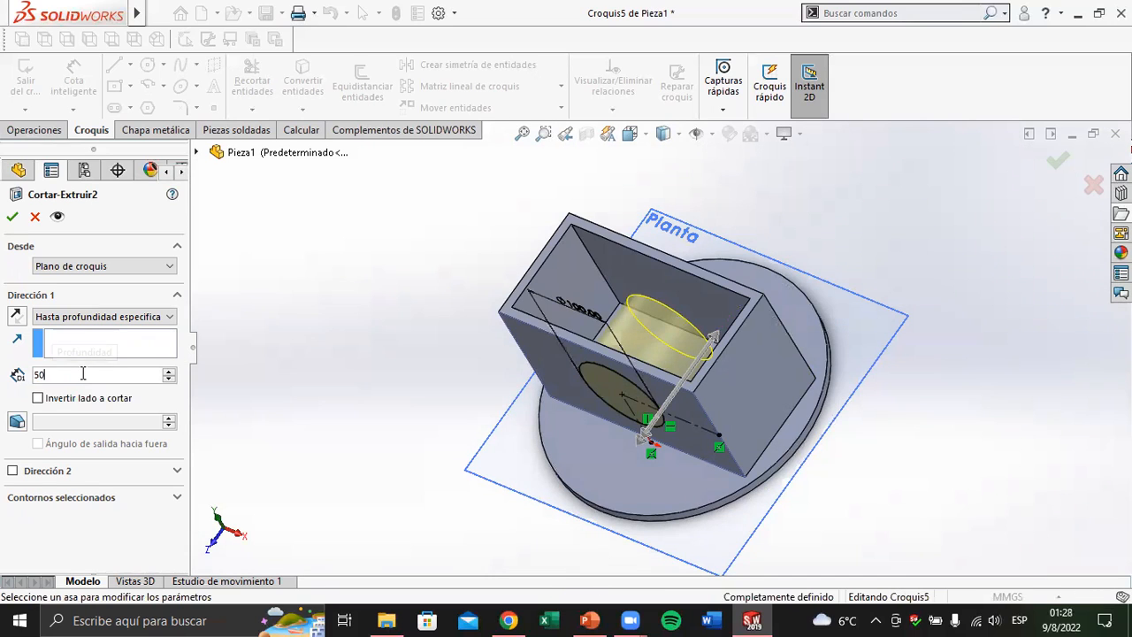
key(Return)
Set the circular cut's depth to 10 mm to match the front wall's thickness, and accept the edited feature
scroll(658, 290, down, 1)
mouse_move(578, 361)
middle_down()
mouse_move(569, 404)
mouse_move(564, 364)
middle_up()
scroll(568, 368, down, 5)
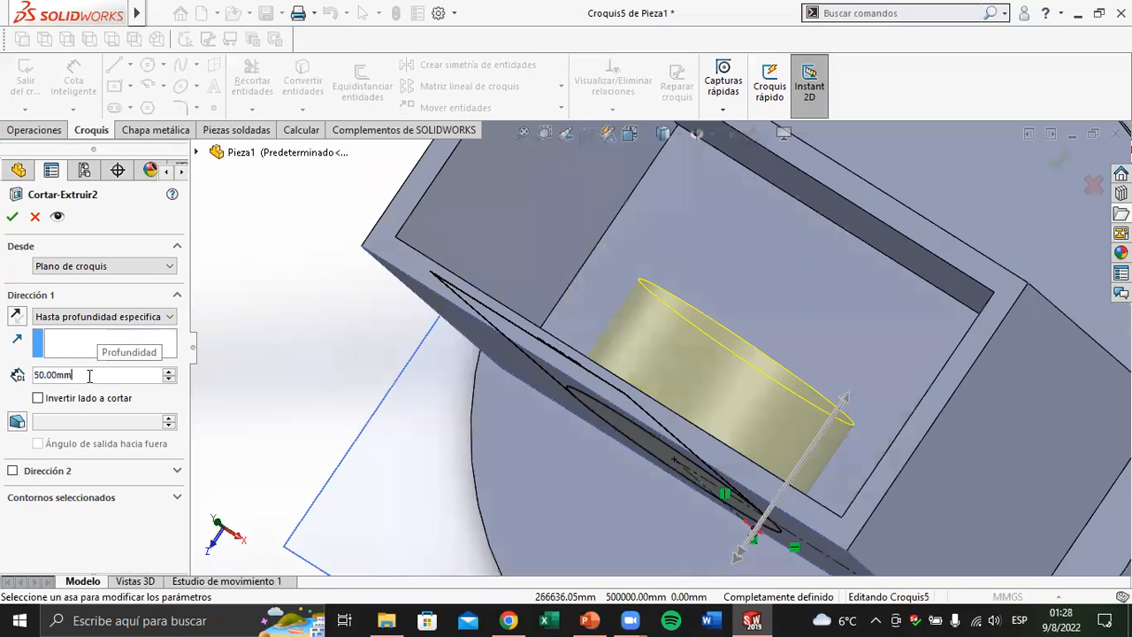
text(10)
key(Return)
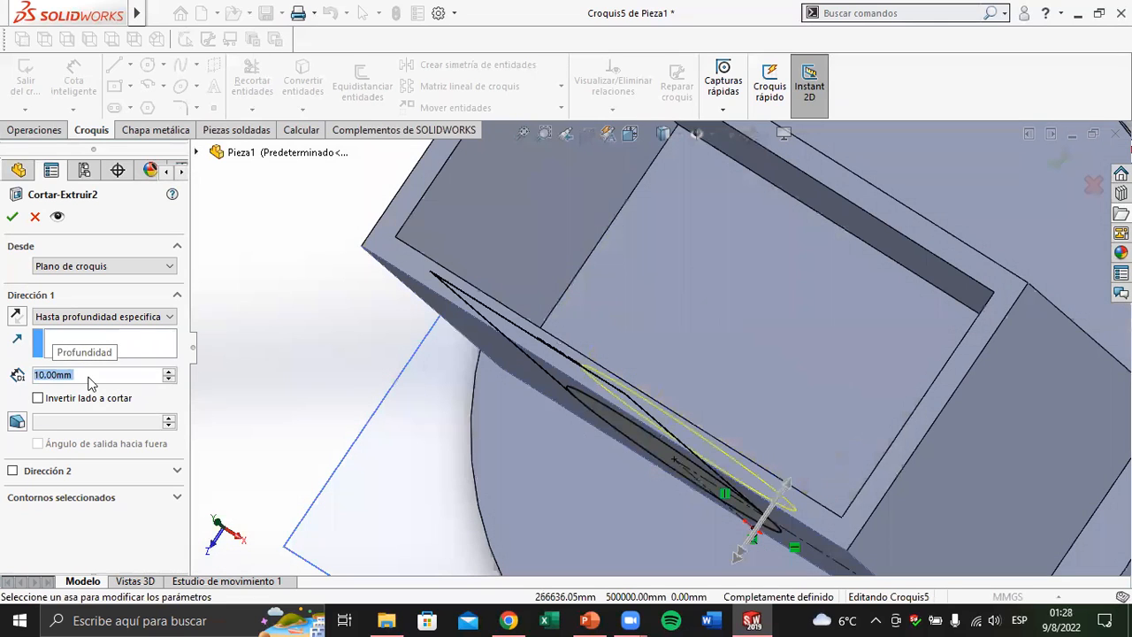
click(11, 218)
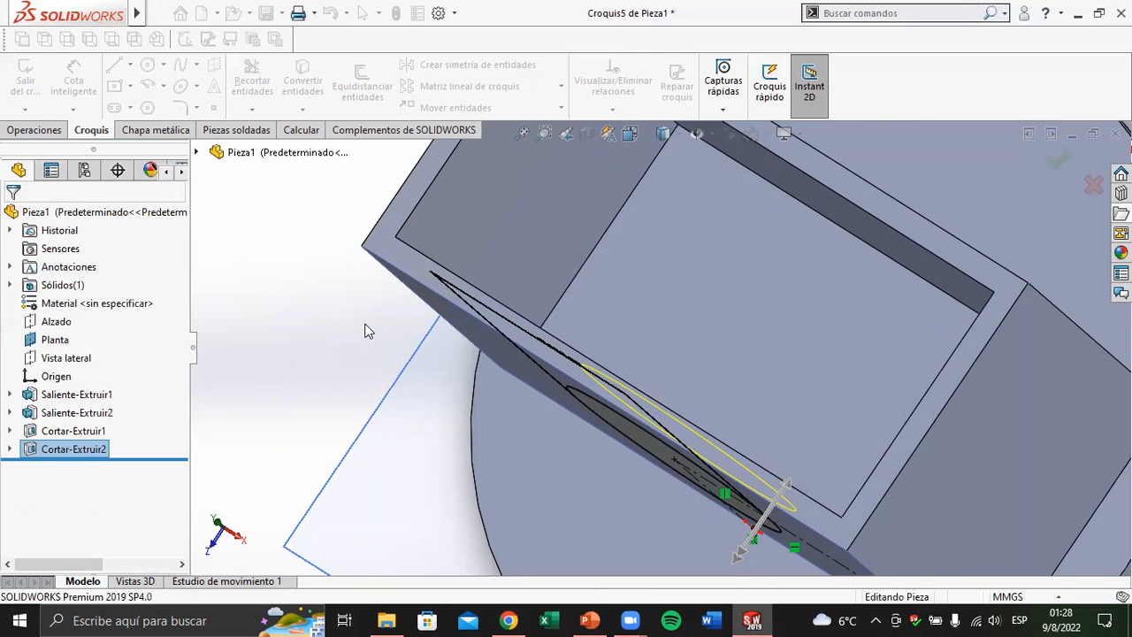
Inspect the finished part, compare it with the Ejercicio Nº1 drawing in PowerPoint, and return to SOLIDWORKS
scroll(590, 385, up, 2)
middle_drag(589, 385, 563, 339)
scroll(564, 340, up, 3)
middle_drag(652, 486, 699, 478)
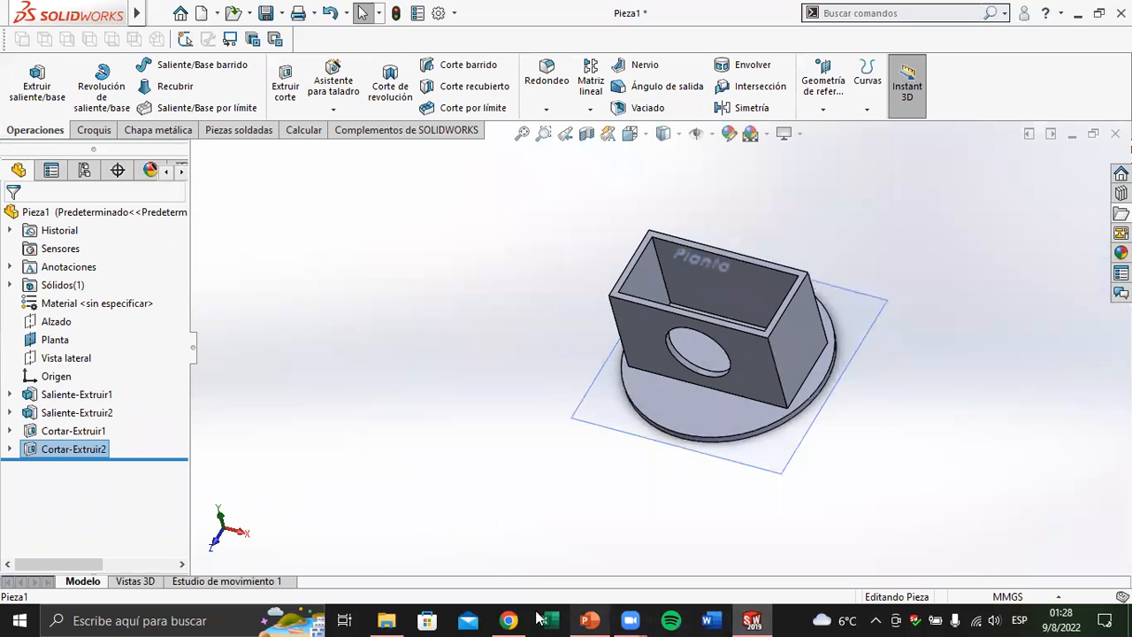
click(590, 620)
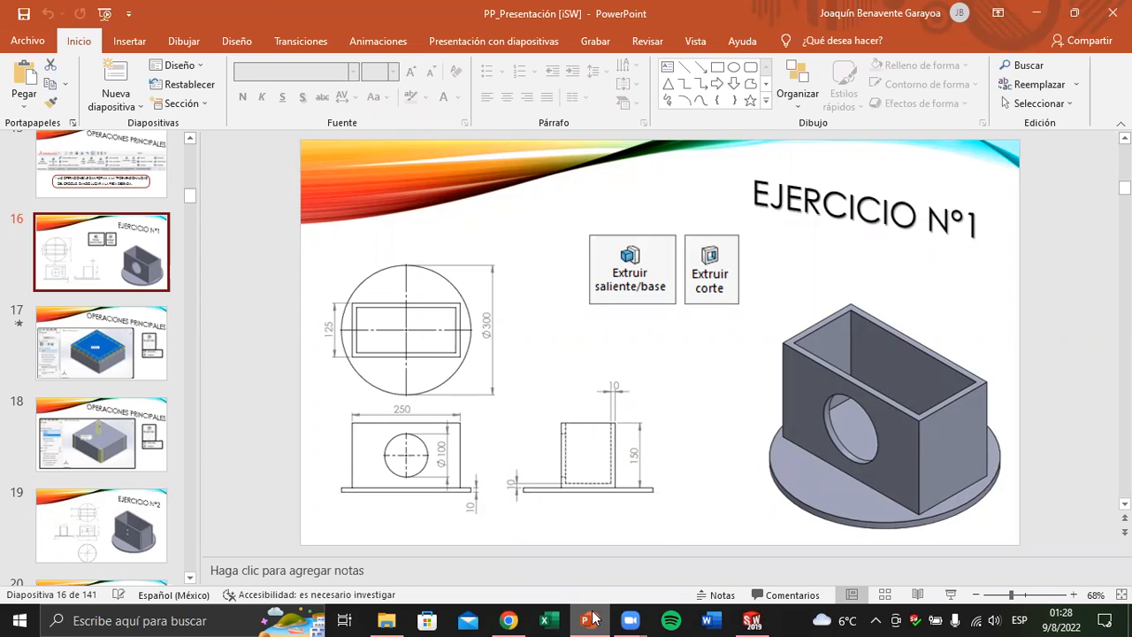
click(591, 619)
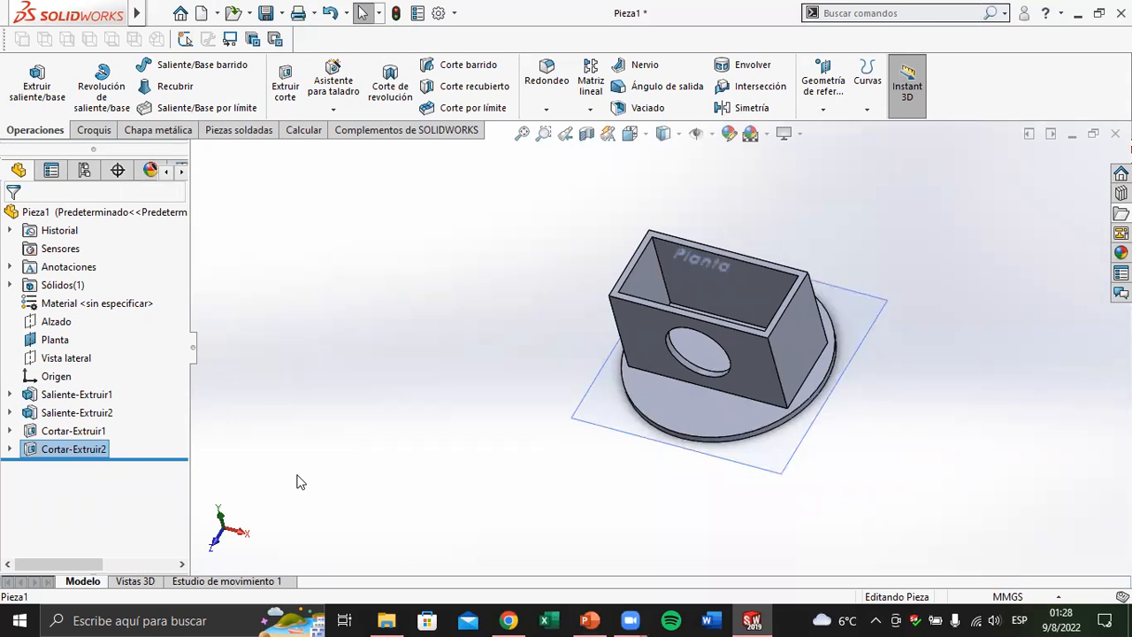
Examine the disc extrusion Saliente-Extruir1 and the box extrusion Saliente-Extruir2 together with the sketches behind them, Croquis2 and Croquis3
click(84, 395)
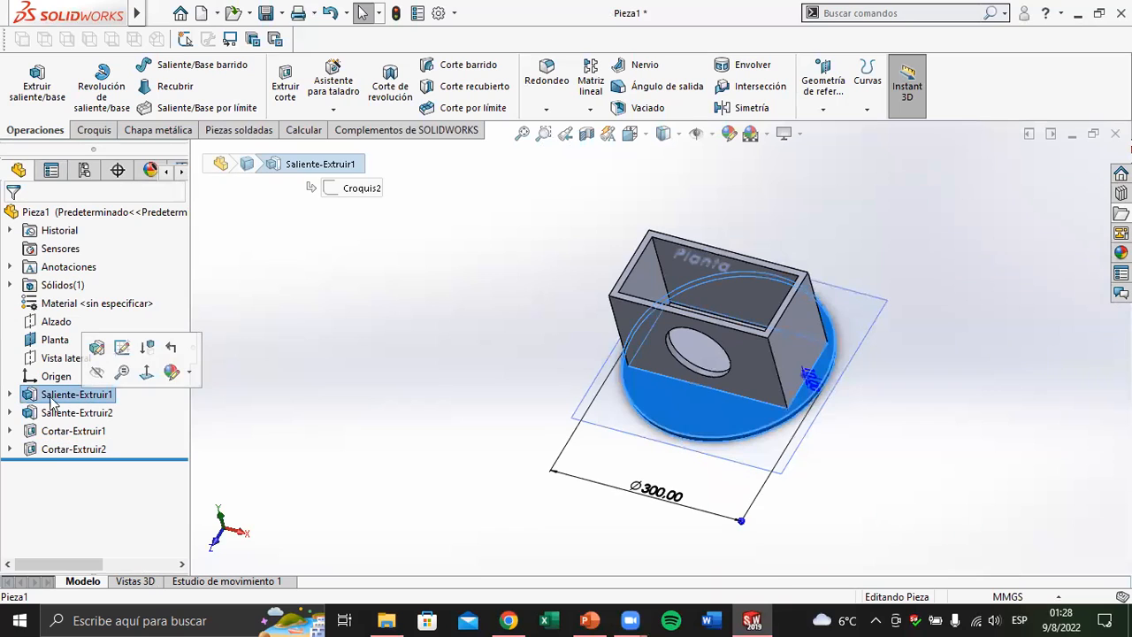
click(10, 395)
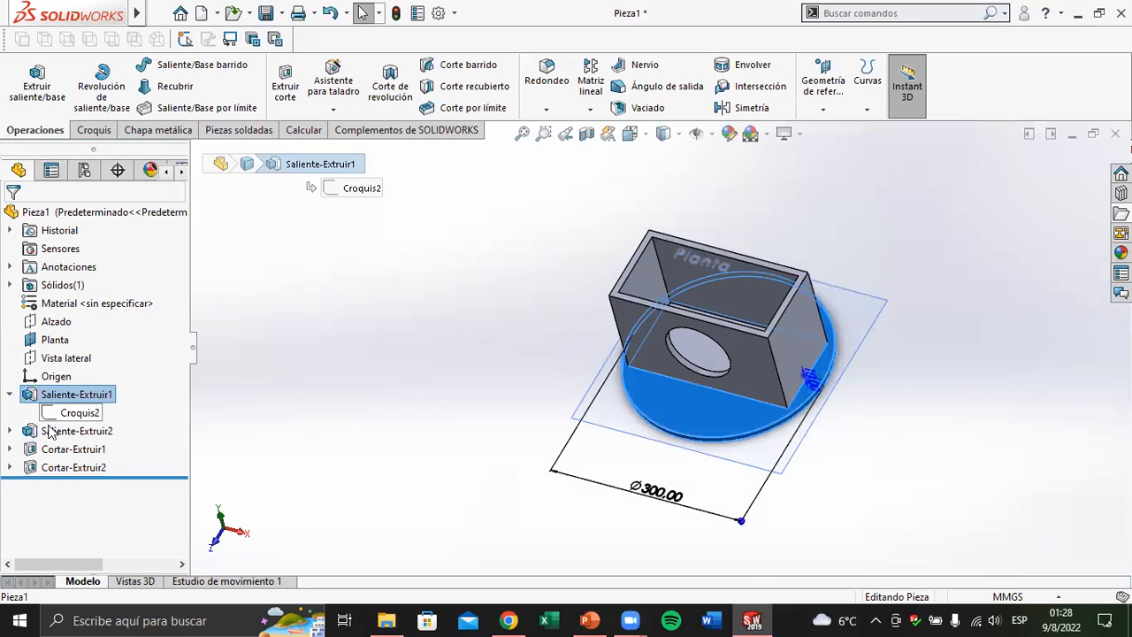
click(49, 431)
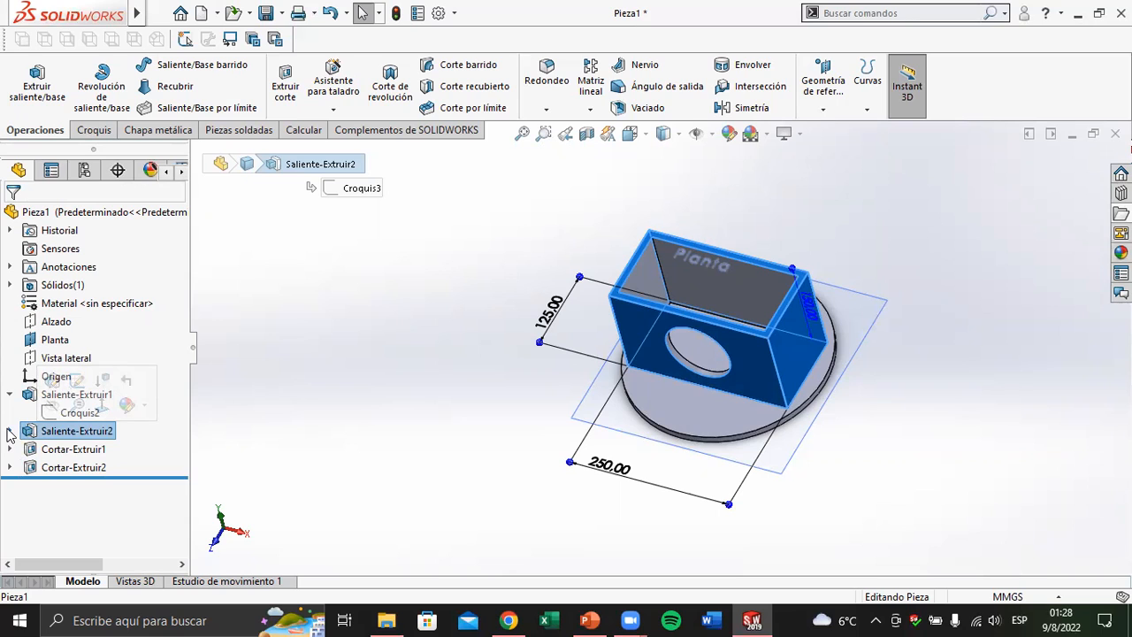
click(9, 431)
click(49, 450)
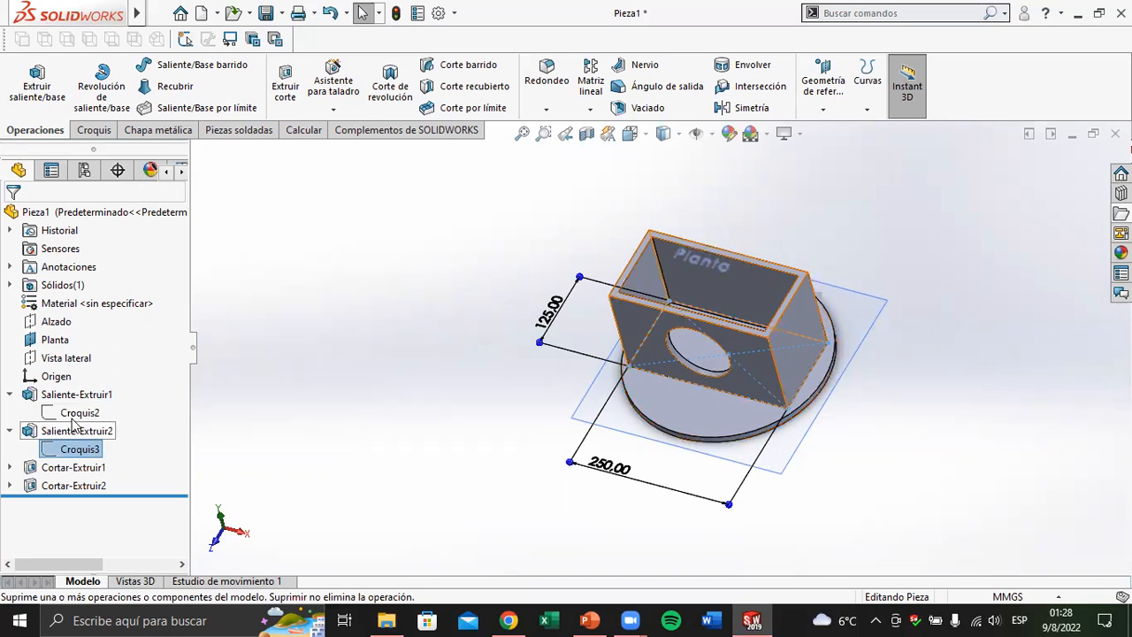
click(76, 413)
click(72, 450)
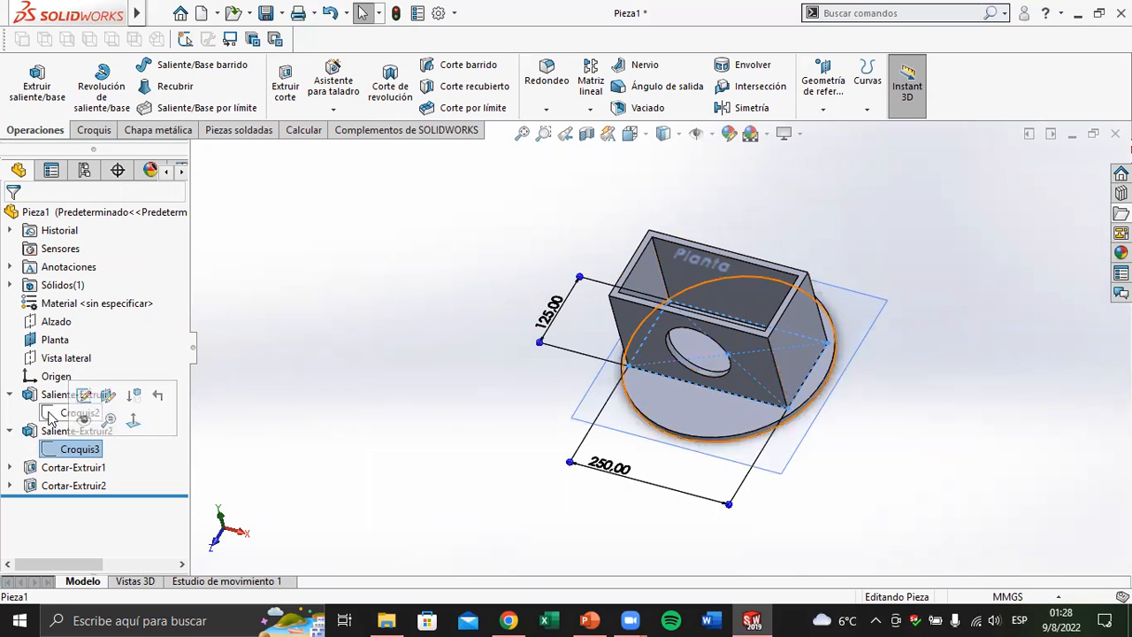
click(295, 376)
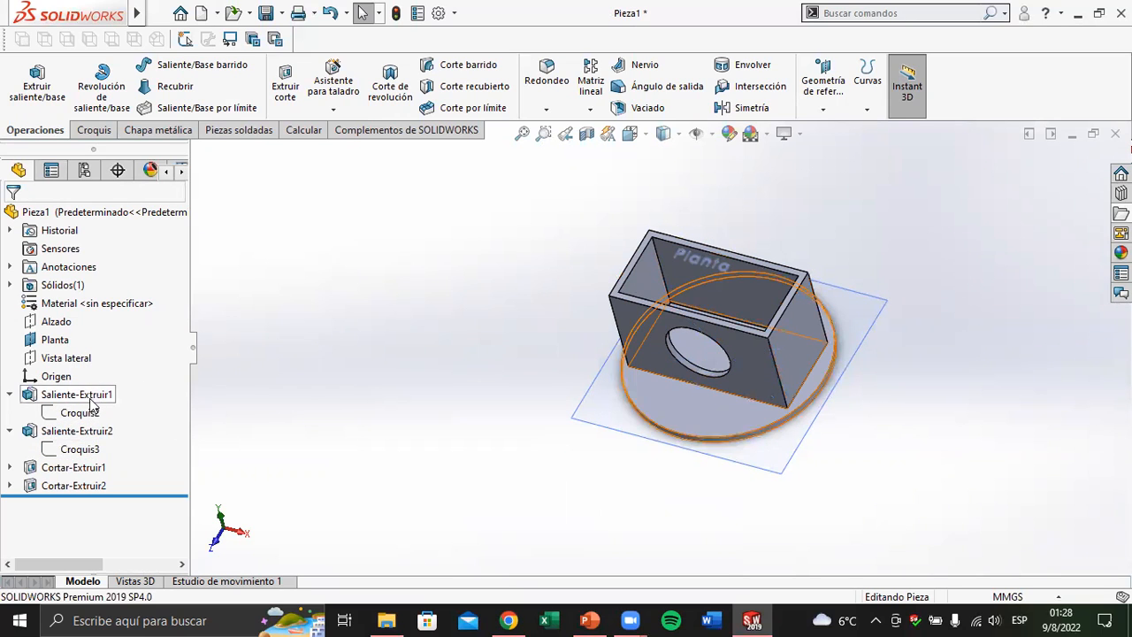
Reopen the box's base sketch, Croquis3, for editing
click(80, 449)
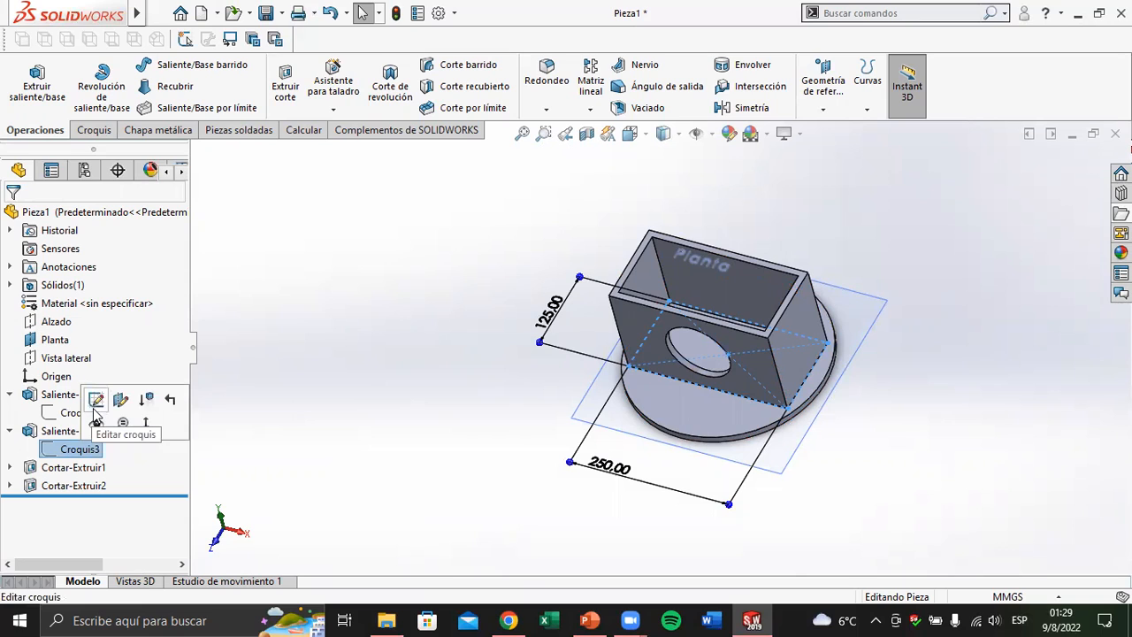
click(94, 130)
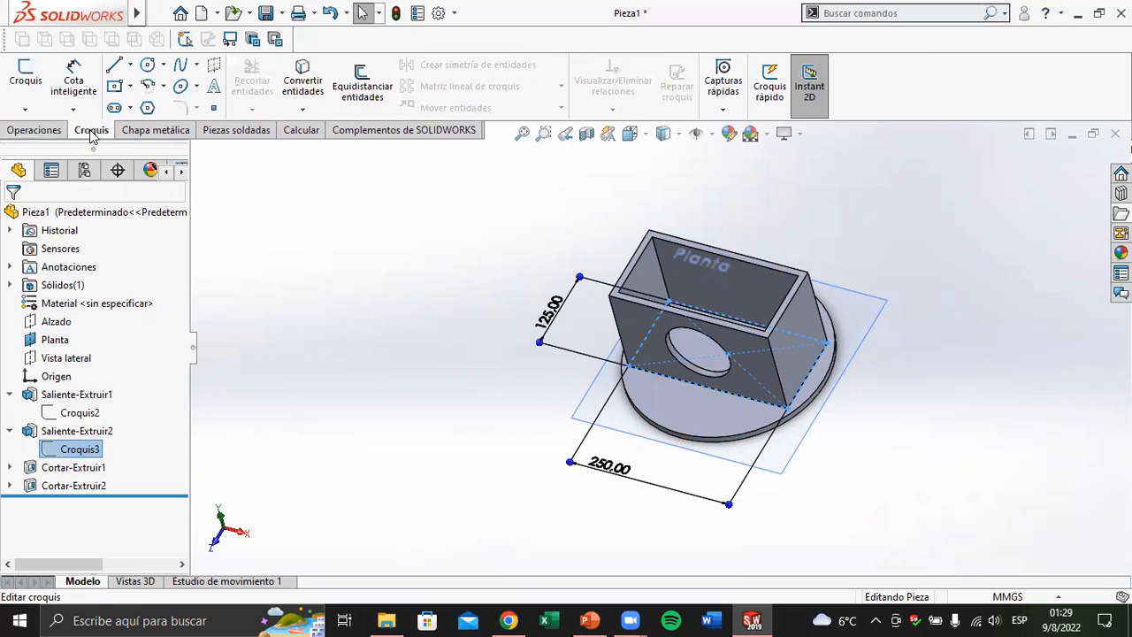
click(21, 82)
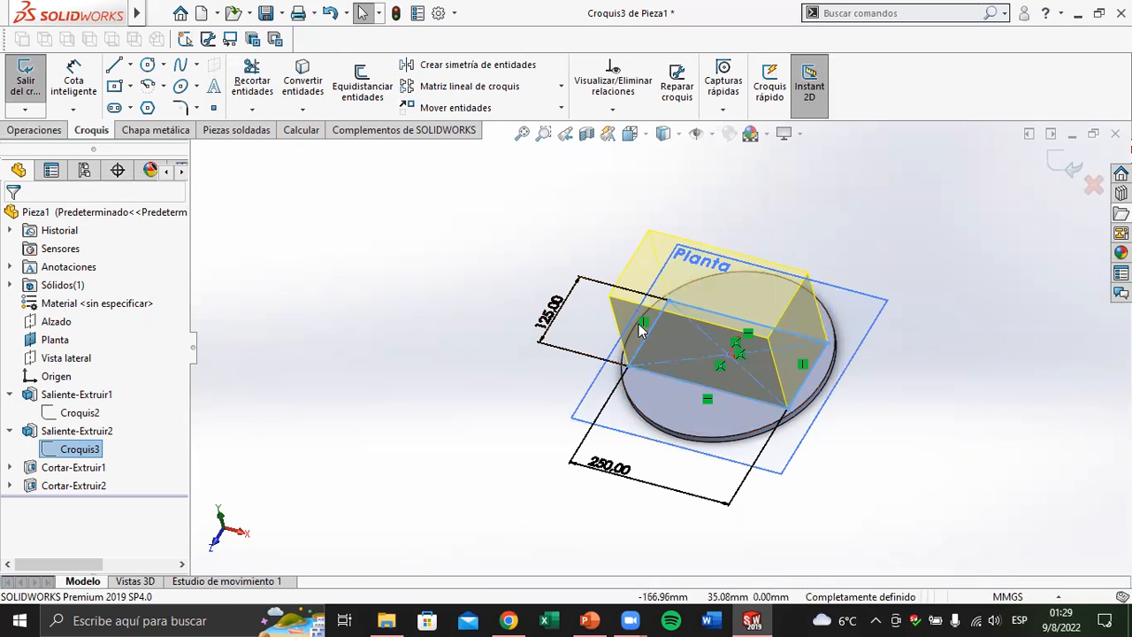
scroll(667, 317, down, 1)
scroll(656, 326, down, 2)
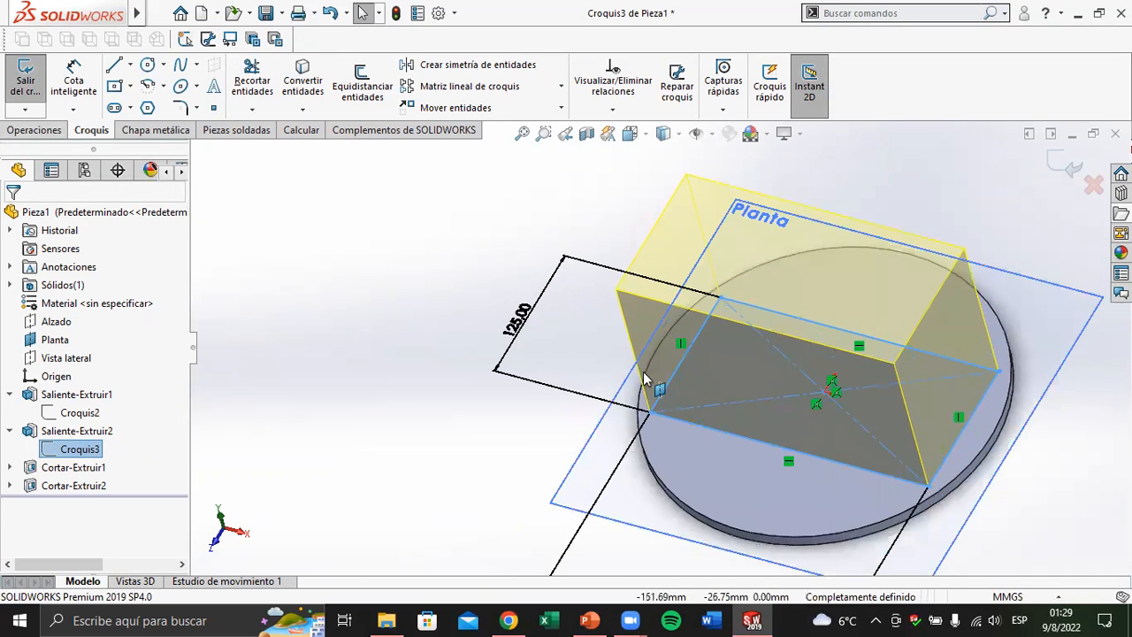
scroll(645, 379, up, 2)
scroll(648, 333, down, 1)
middle_drag(648, 332, 627, 384)
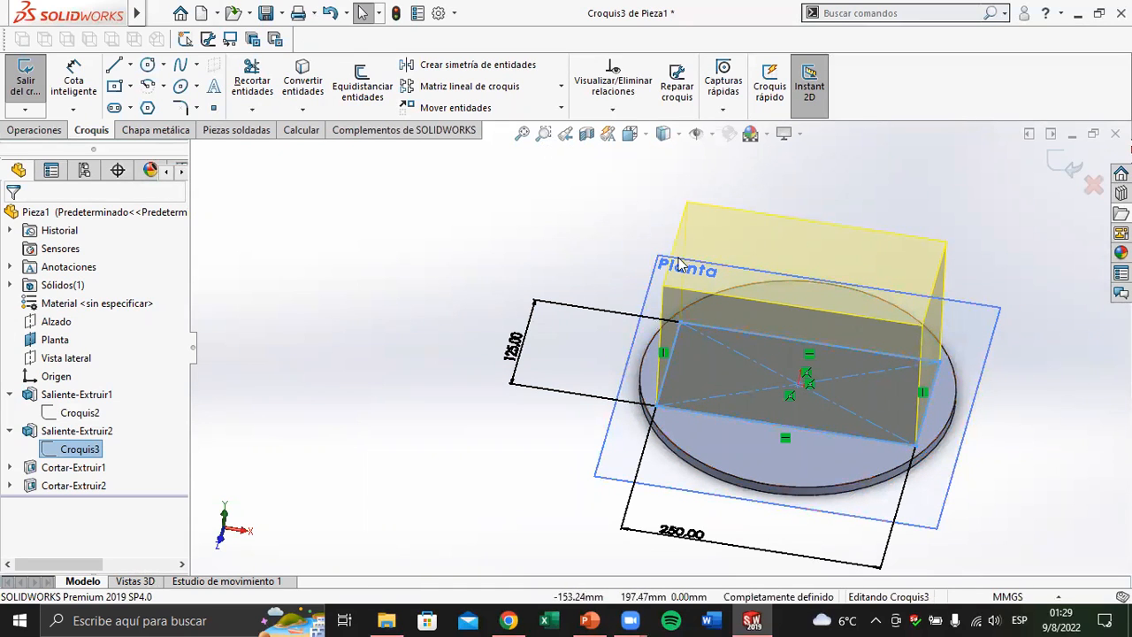
middle_drag(653, 273, 665, 270)
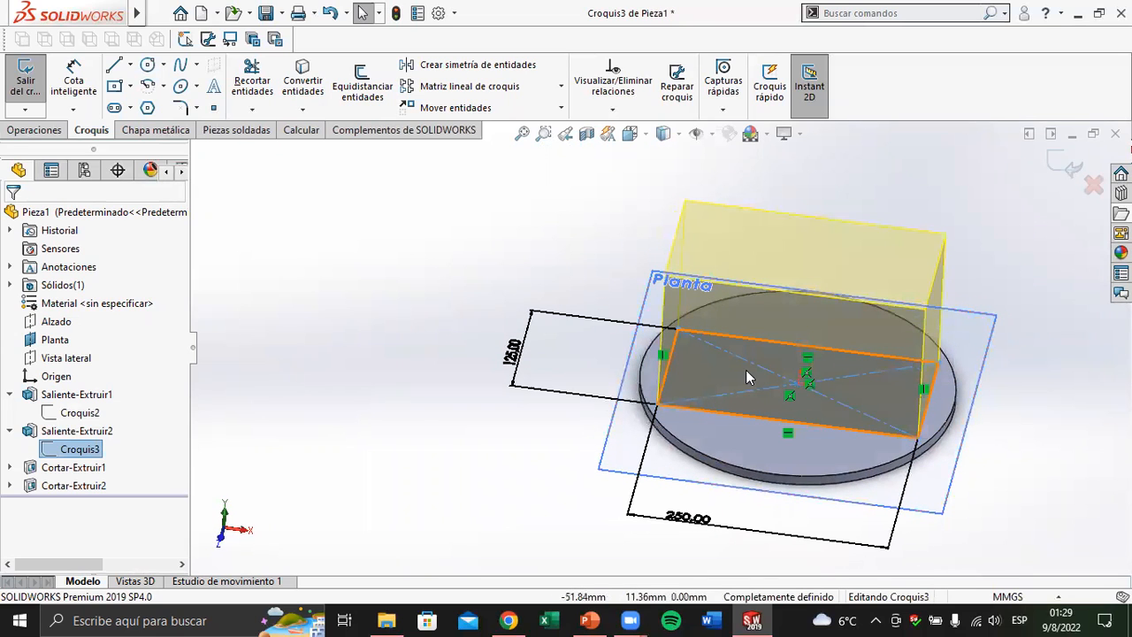
Set the rectangle's 125 mm side dimension to 150 mm and exit the sketch to rebuild the part
click(509, 389)
double_click(97, 478)
text(150)
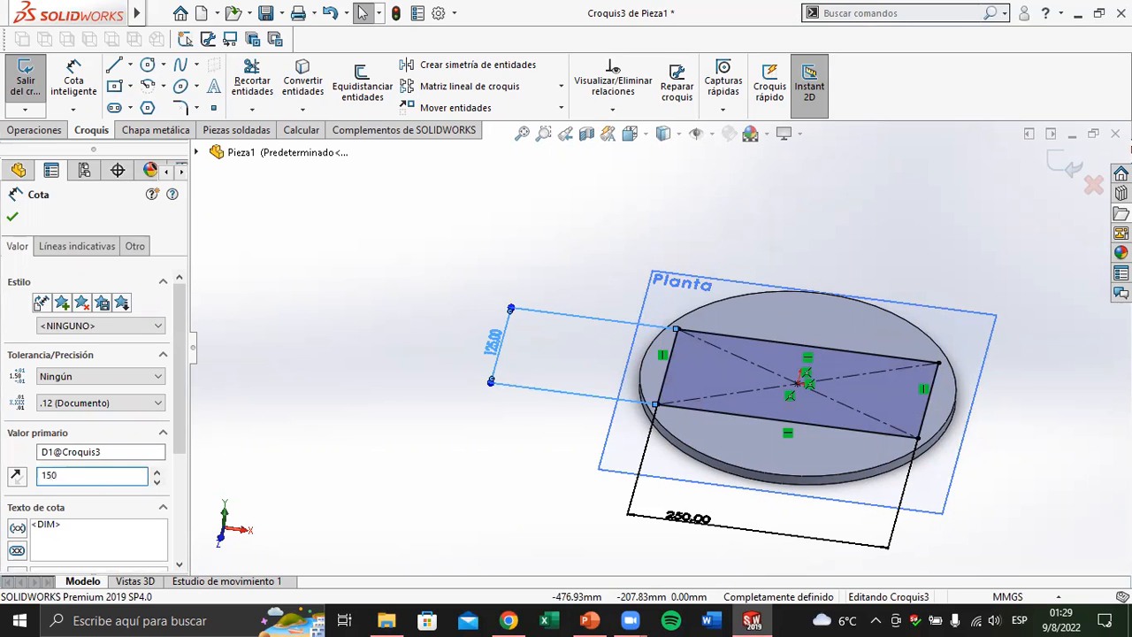
key(Return)
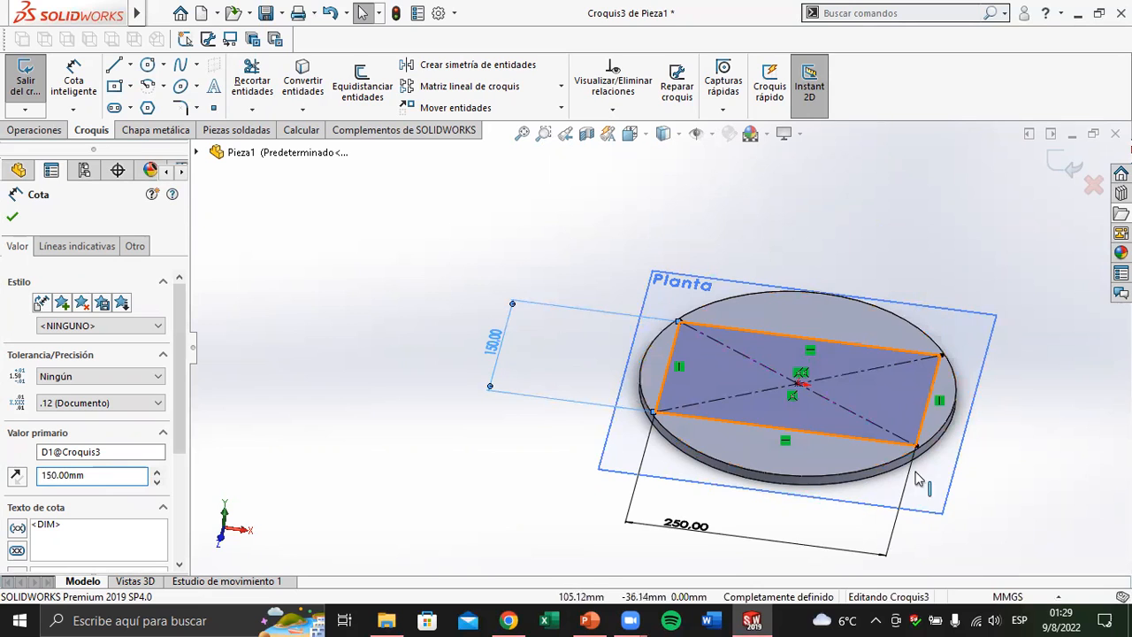
click(1056, 166)
click(1069, 166)
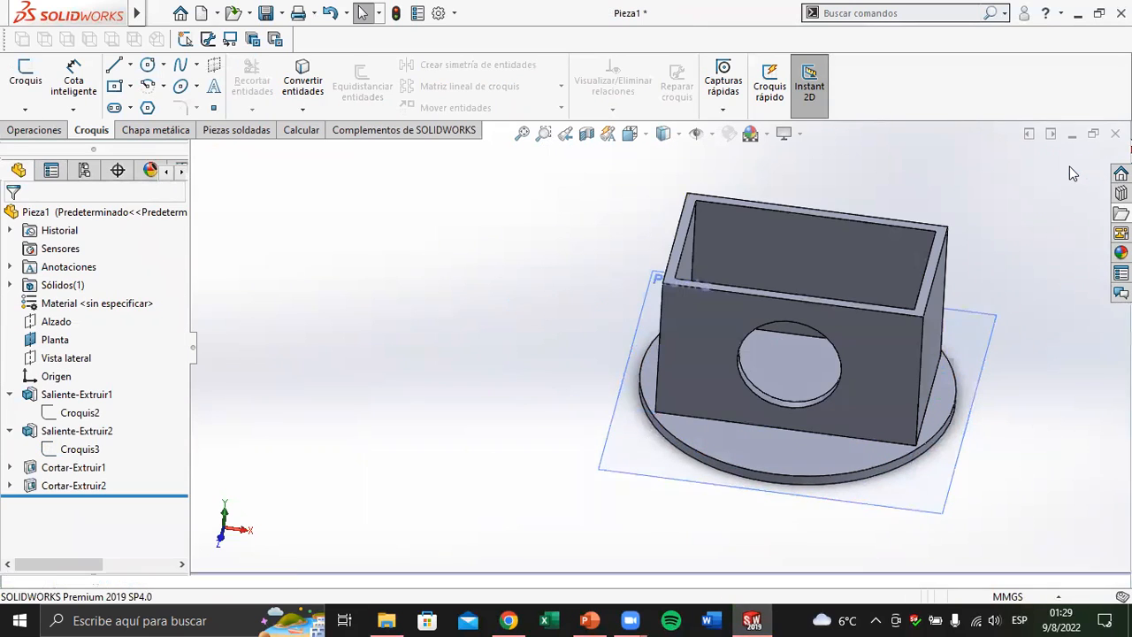
Examine the rebuilt part, checking Saliente-Extruir2 with its sketch and the two cuts, Cortar-Extruir1 and Cortar-Extruir2
mouse_move(869, 318)
middle_down()
mouse_move(836, 354)
mouse_move(836, 397)
mouse_move(839, 336)
mouse_move(634, 324)
mouse_move(814, 273)
mouse_move(861, 313)
mouse_move(556, 404)
middle_up()
click(44, 430)
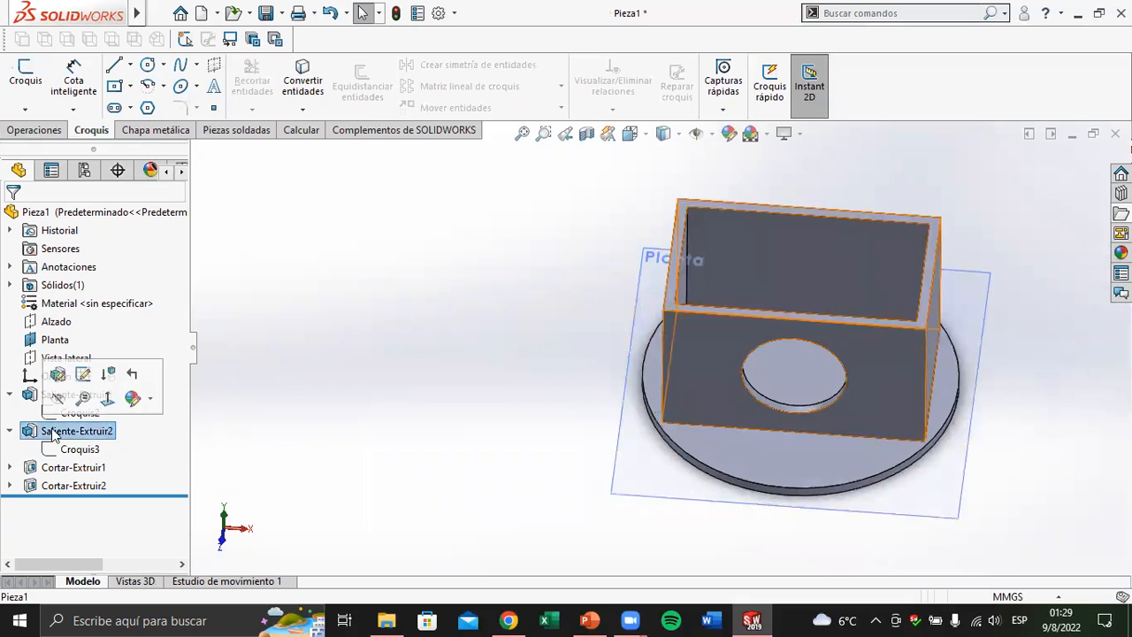
click(78, 449)
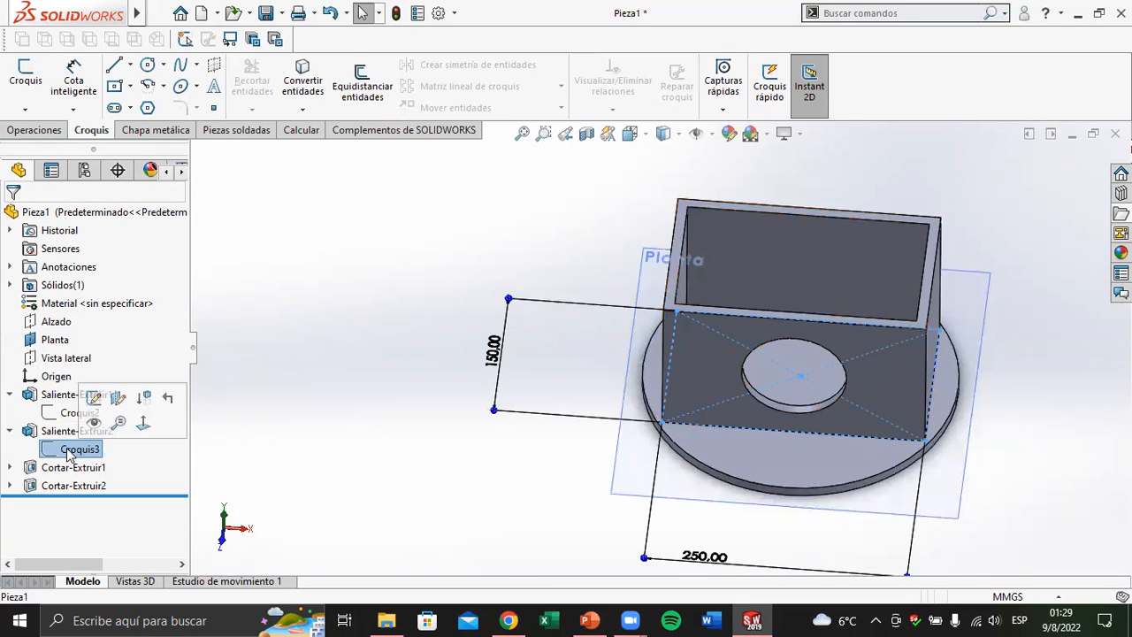
click(53, 431)
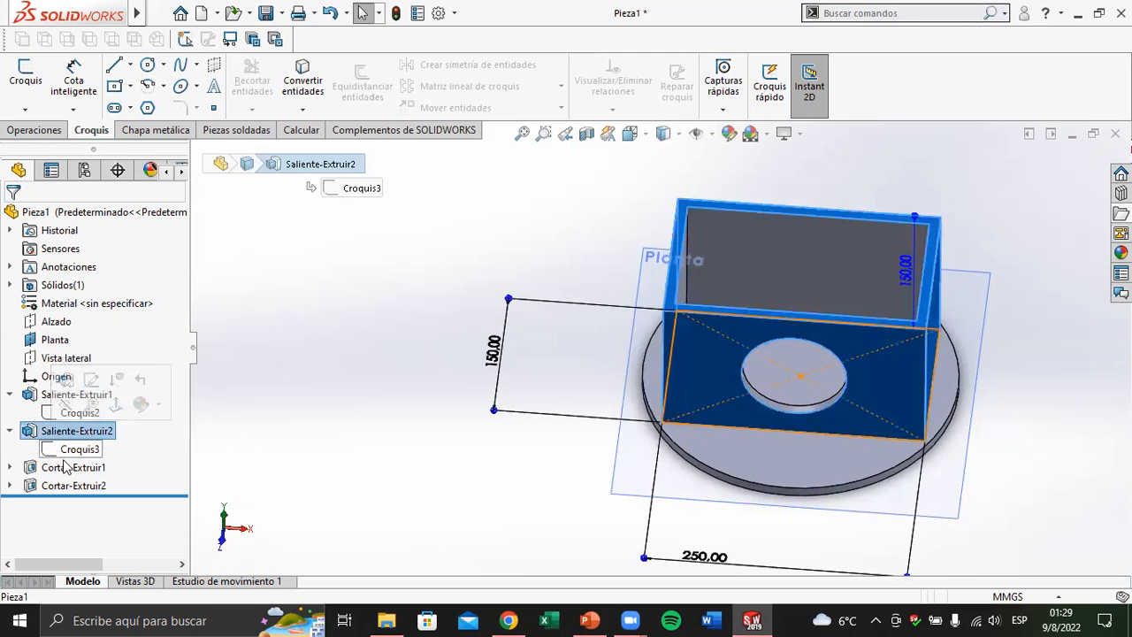
click(68, 468)
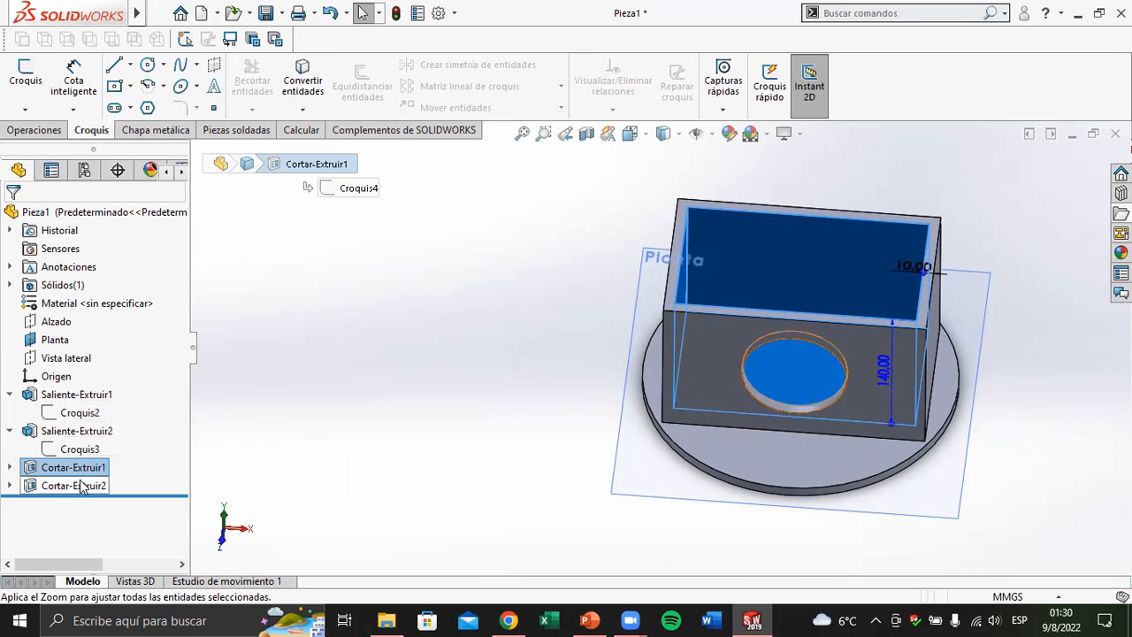
click(81, 487)
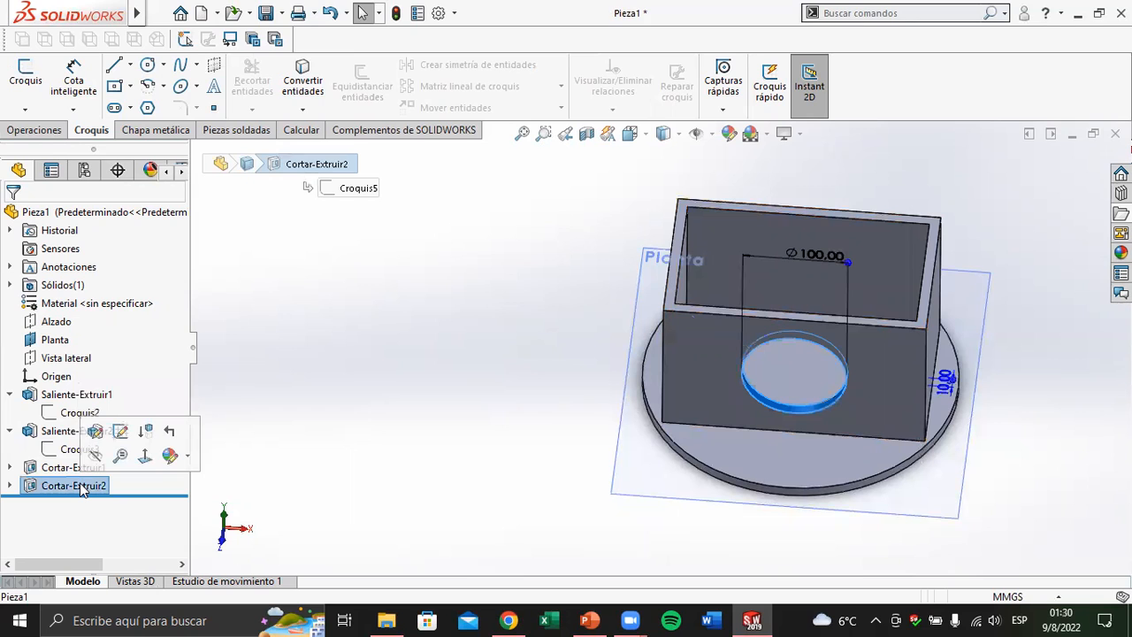
Compare the sketches of the disc and box extrusions, Croquis2 and Croquis3, against the geometry of the model
click(78, 449)
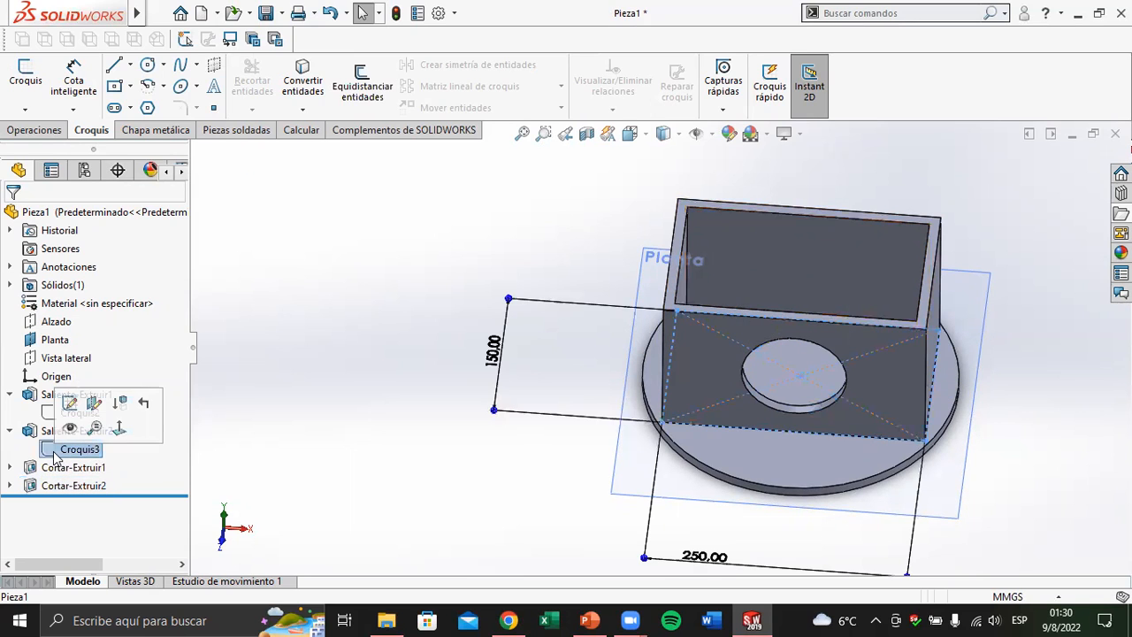
click(9, 430)
click(78, 412)
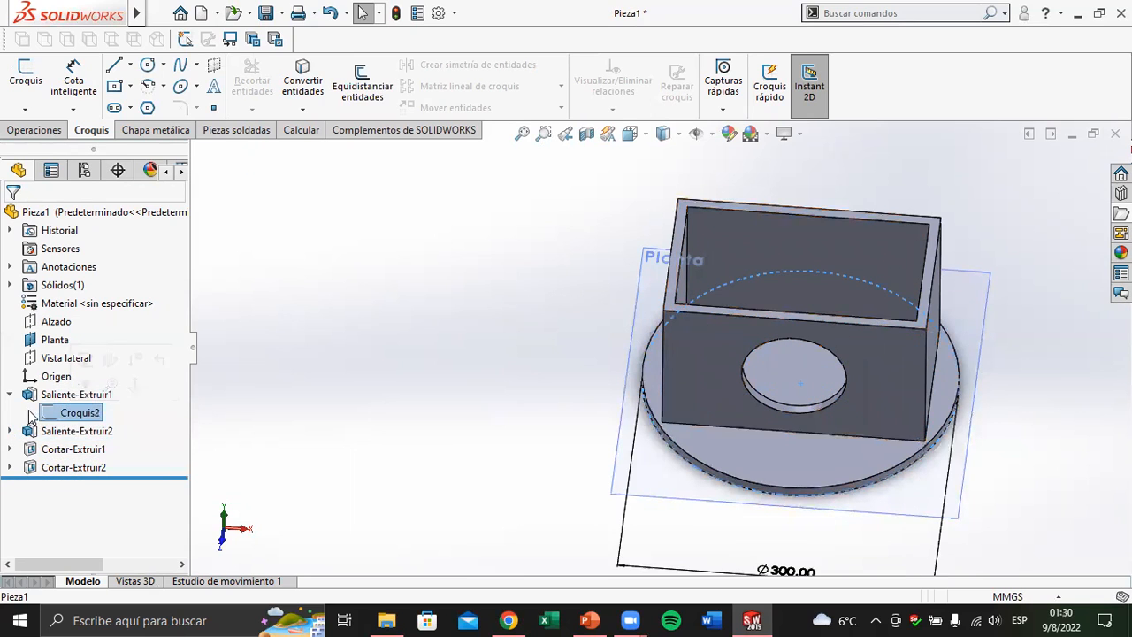
click(10, 393)
click(10, 413)
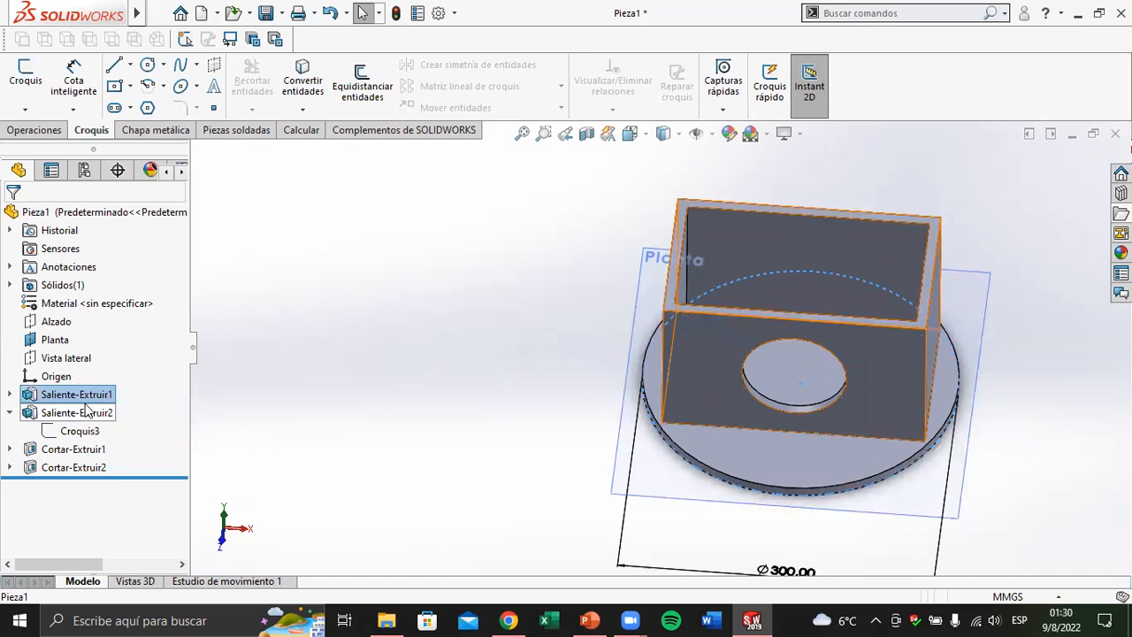
click(9, 394)
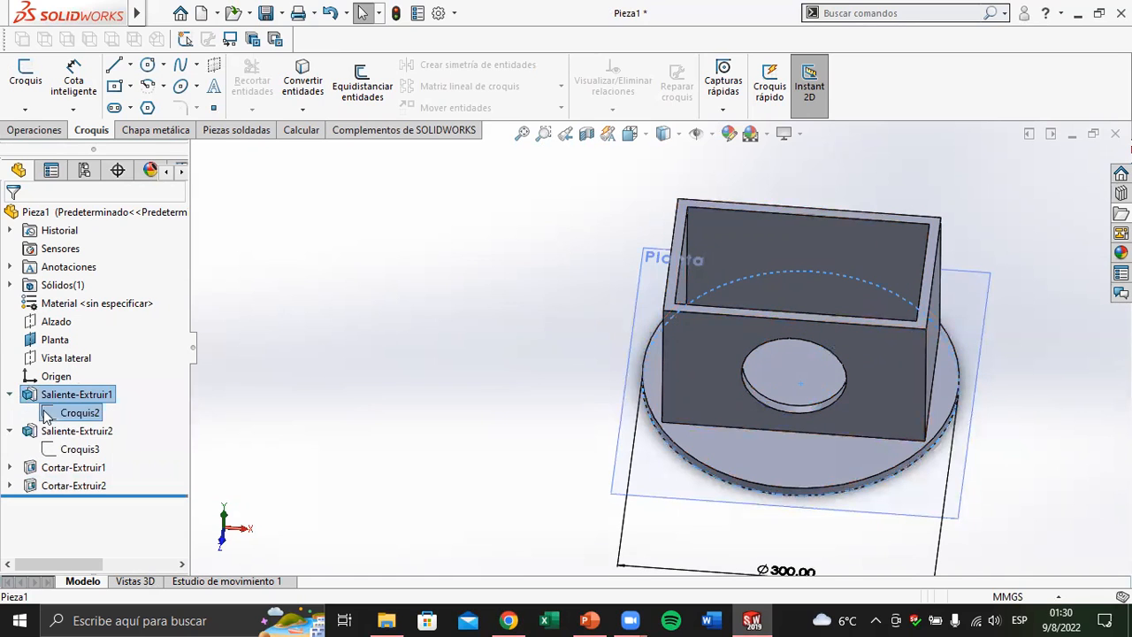
click(80, 449)
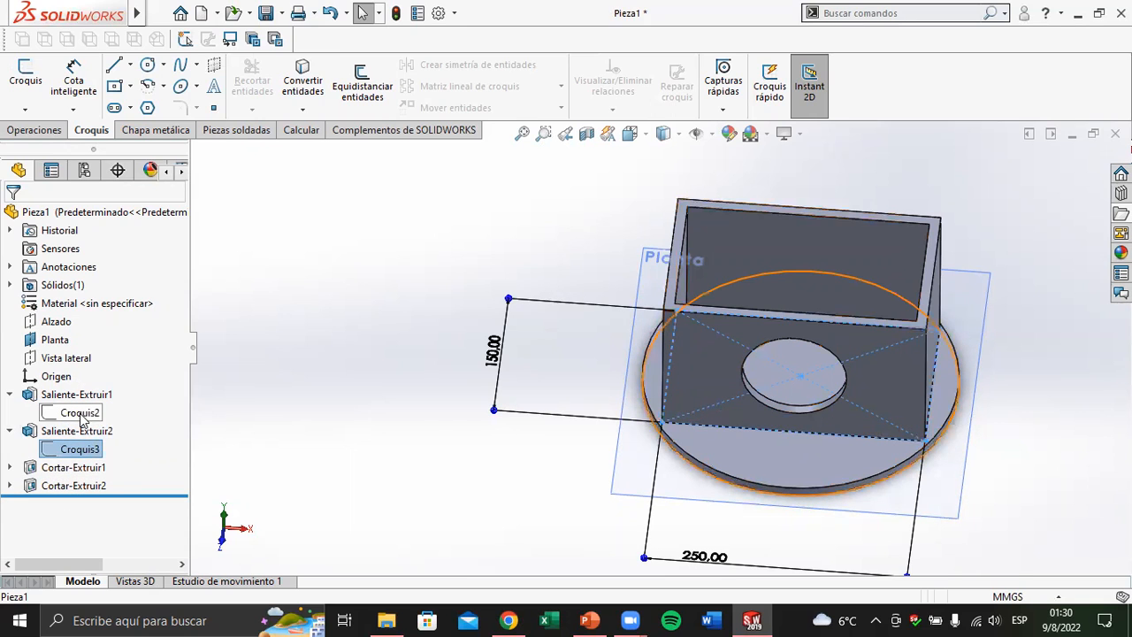
scroll(963, 365, down, 1)
scroll(684, 387, down, 1)
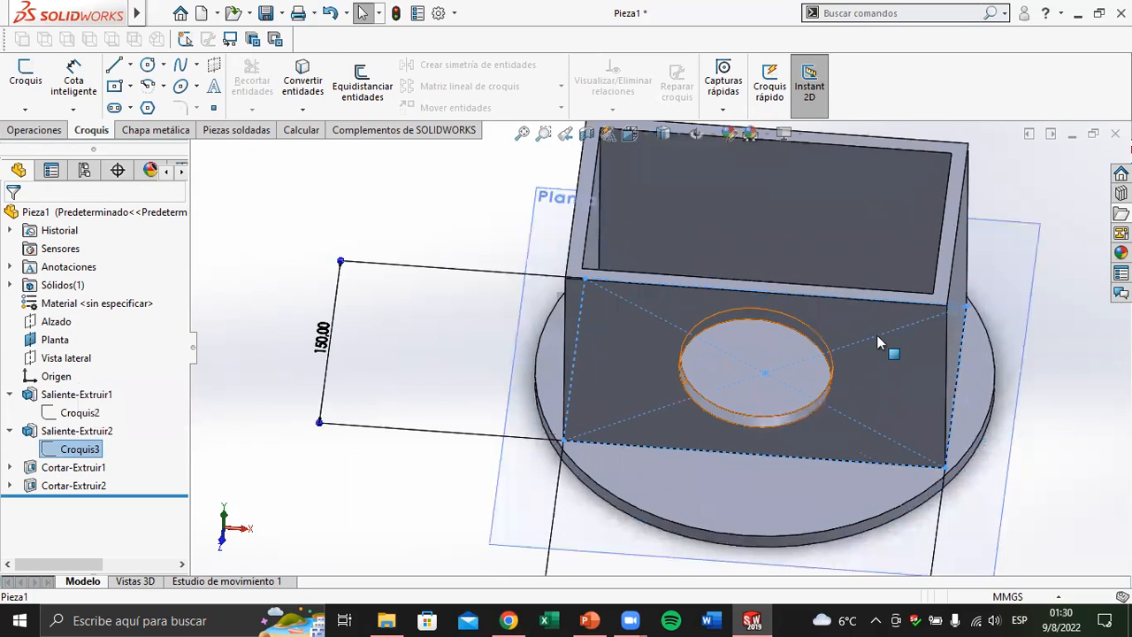
scroll(876, 335, down, 1)
scroll(846, 337, up, 2)
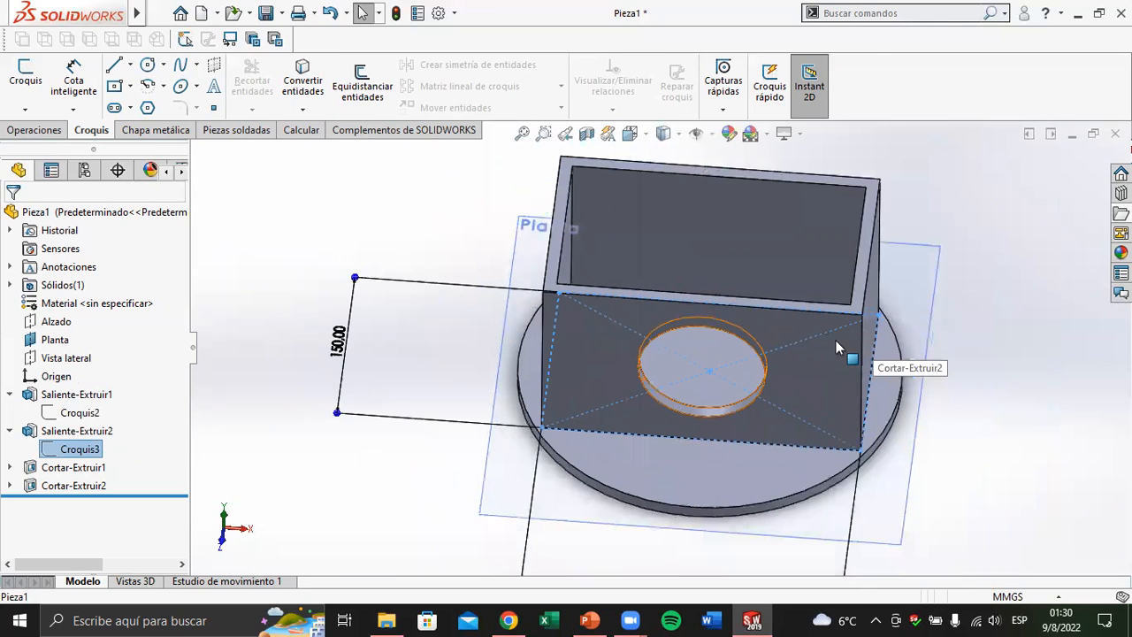
Edit the hollow cut's sketch, Croquis4, placing its wall offset dimension outside the box and setting it to 20 mm, and exit the sketch
click(10, 467)
click(78, 486)
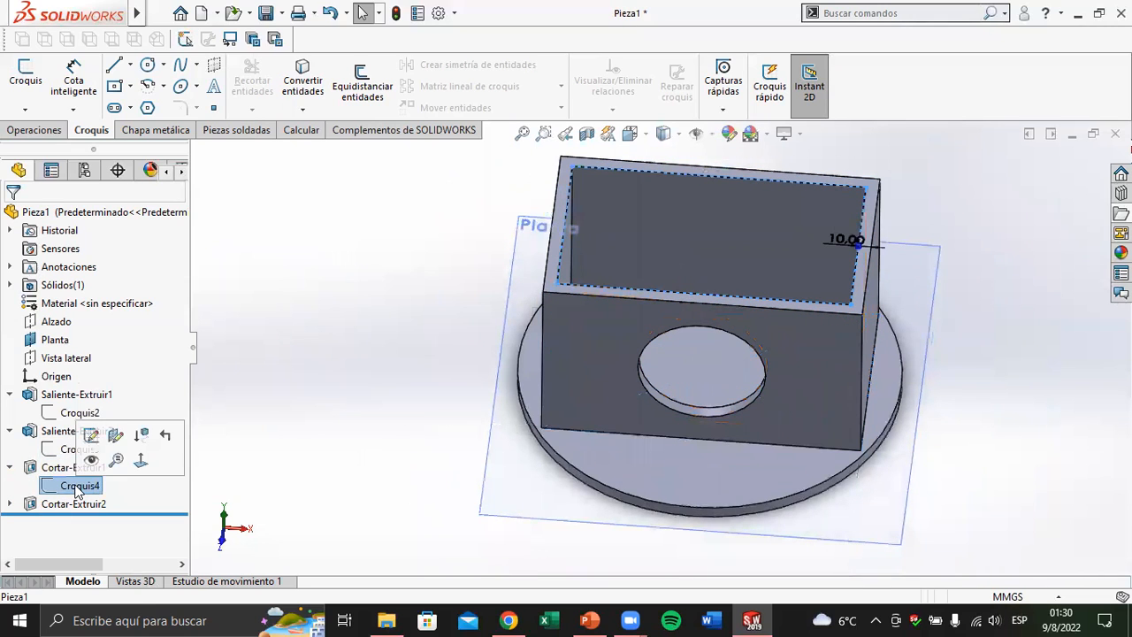
click(91, 435)
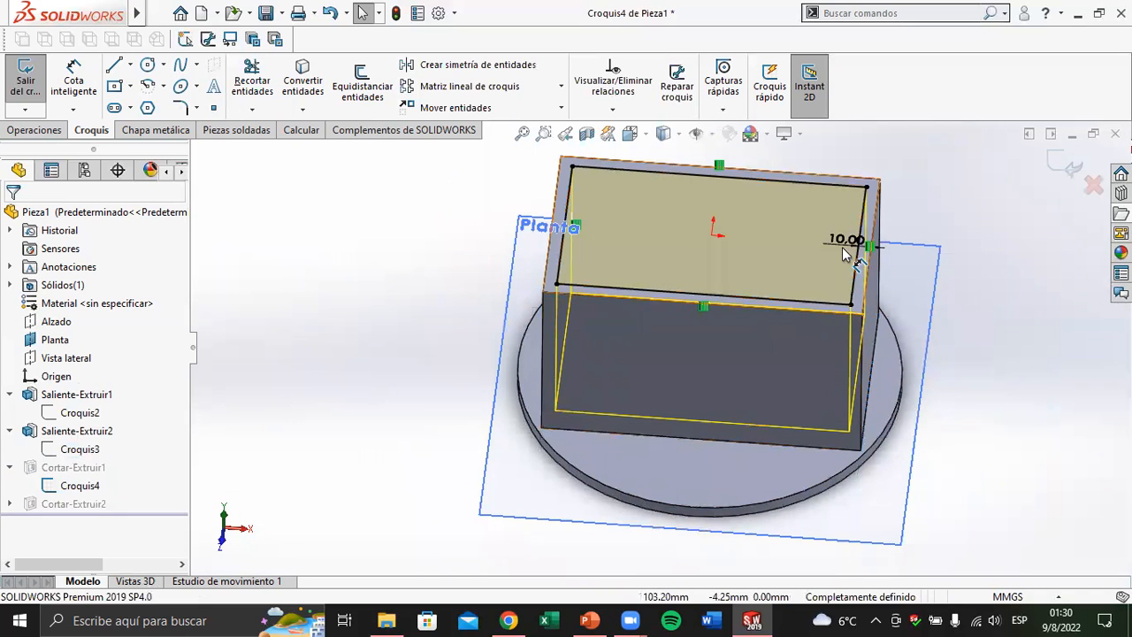
drag(842, 242, 953, 244)
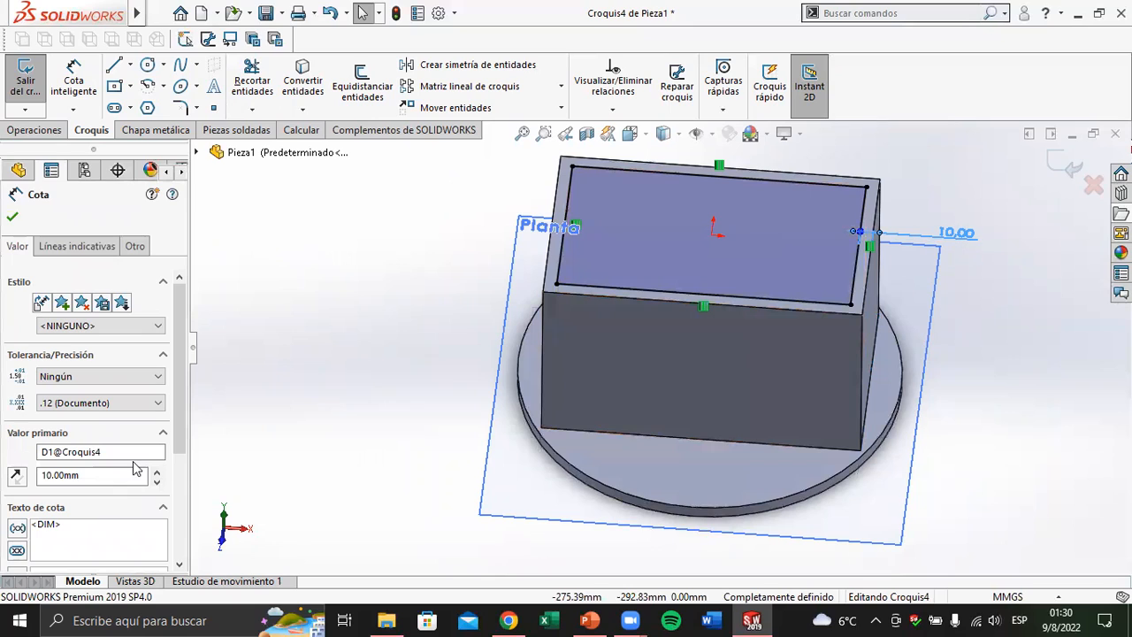
double_click(114, 475)
text(20)
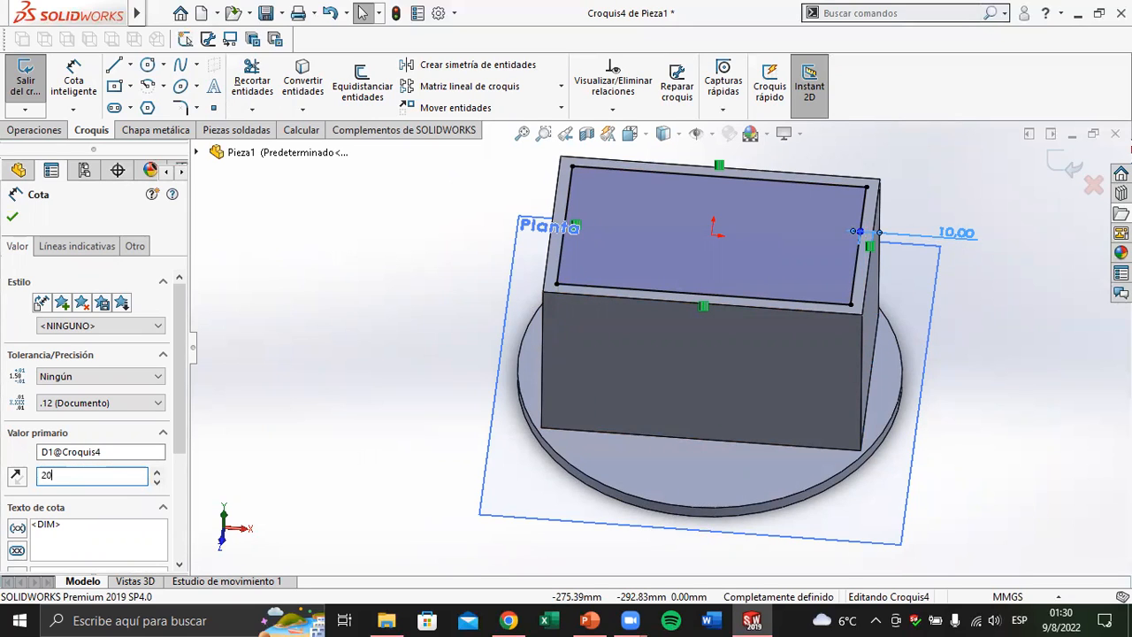
key(Return)
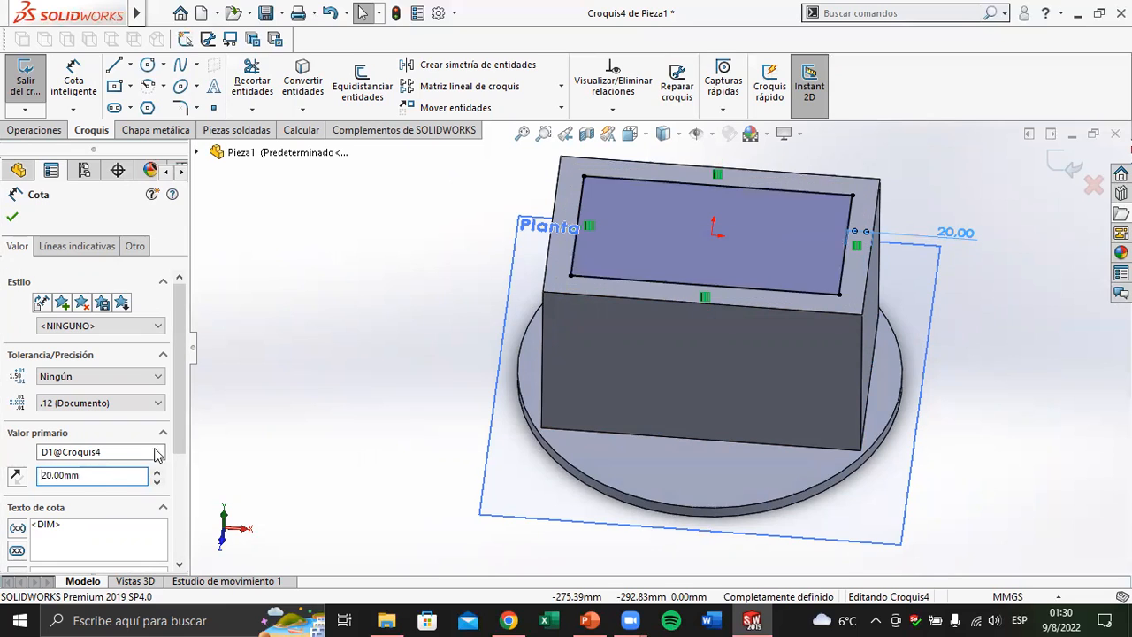
click(1065, 167)
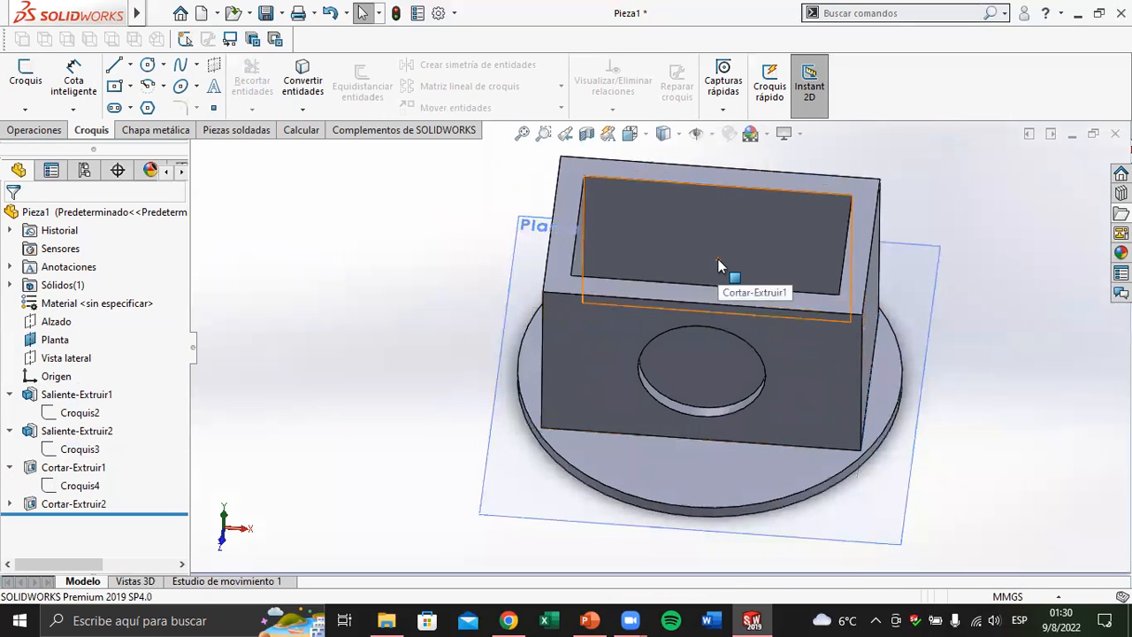
Examine the rebuilt box walls and the circular cut's sketch, Croquis5
middle_drag(693, 280, 619, 327)
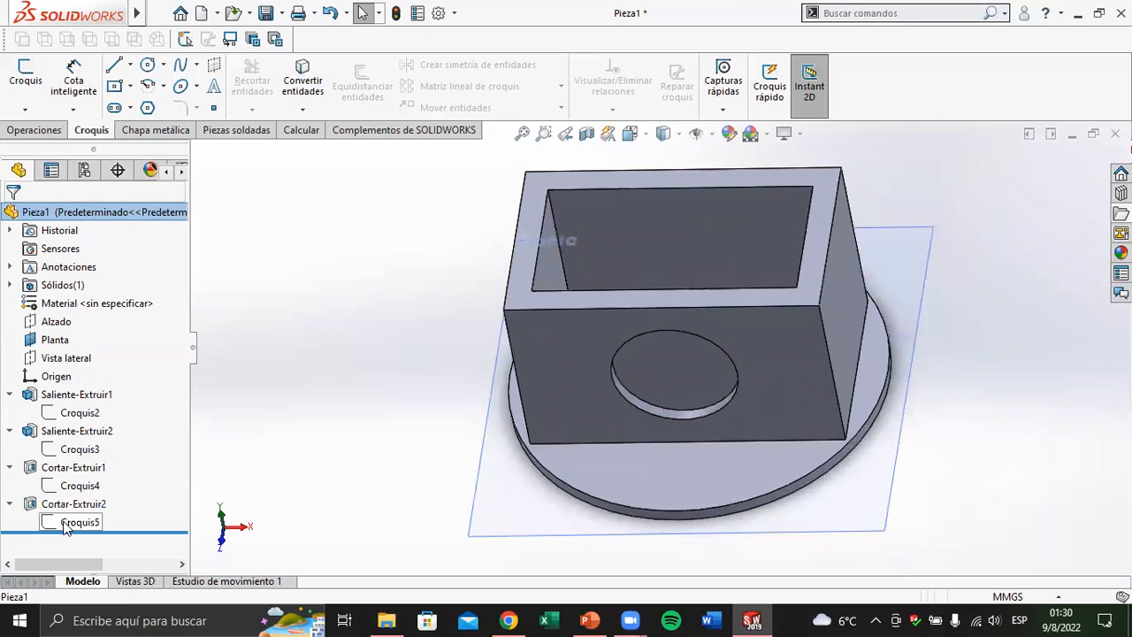
click(66, 522)
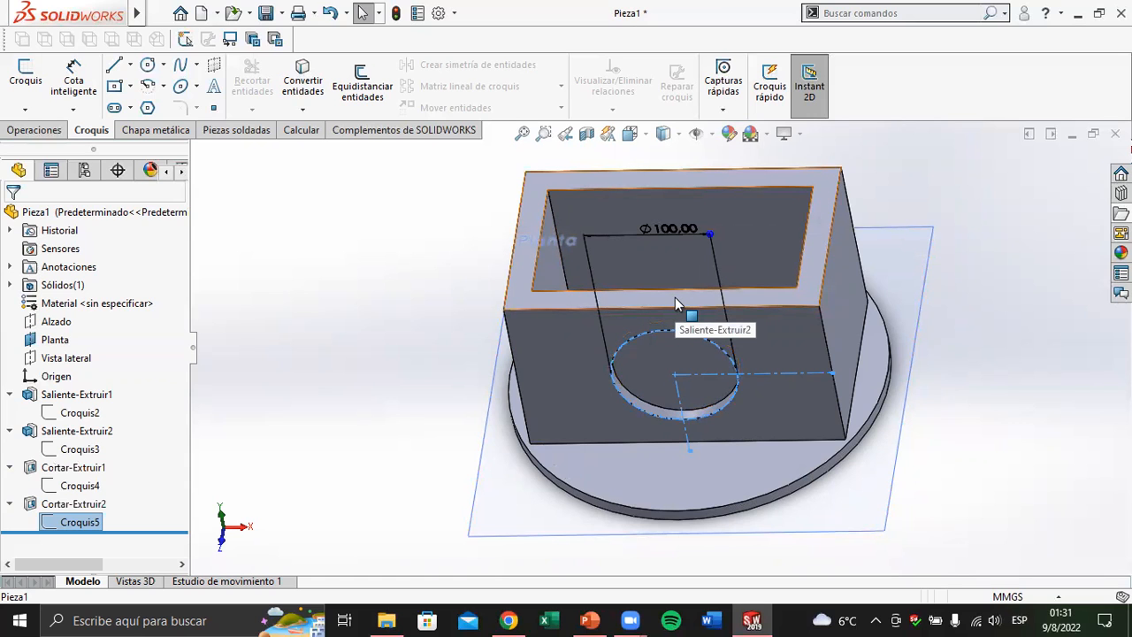
Edit the circular cut Cortar-Extruir2, setting its end condition to Hasta la superficie and selecting the hollow's inner wall face beside the hole
middle_drag(677, 320, 642, 405)
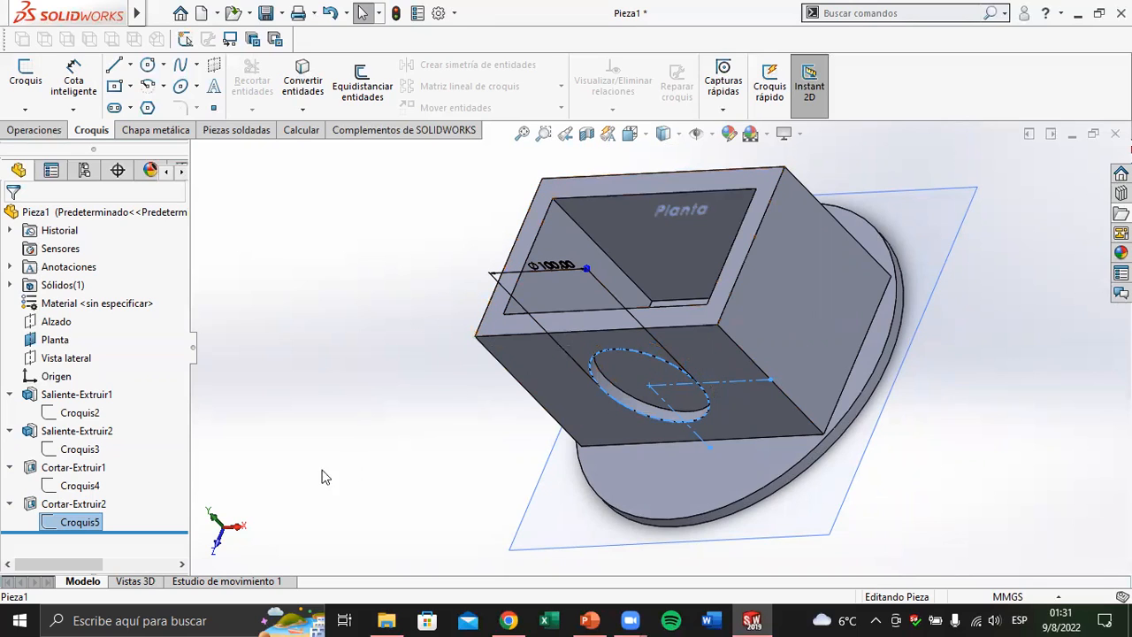
click(63, 508)
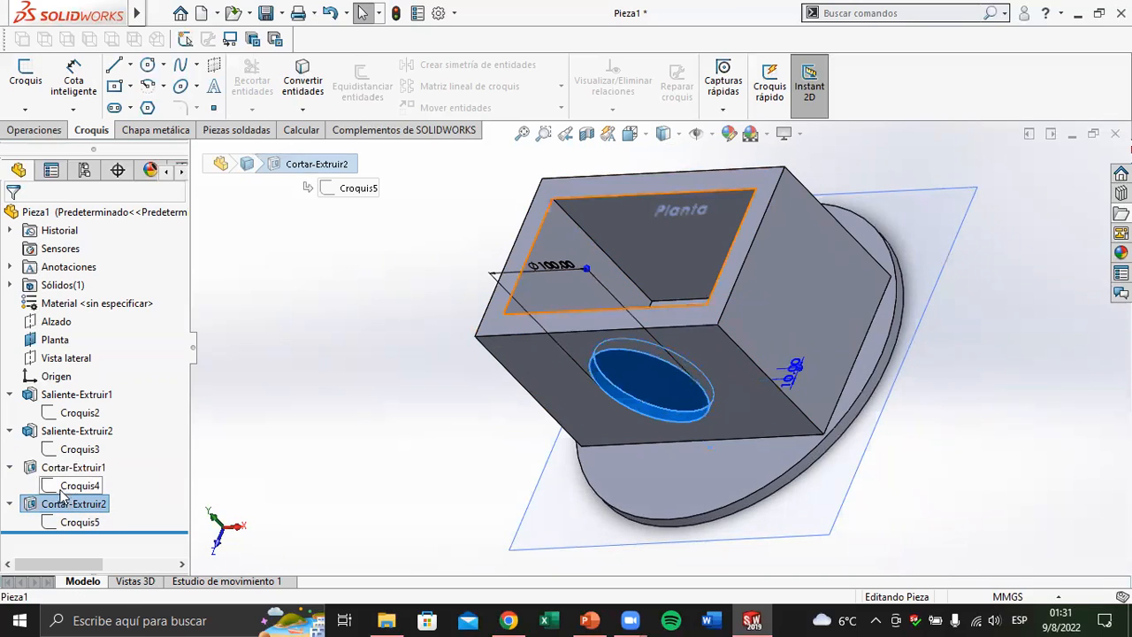
click(64, 459)
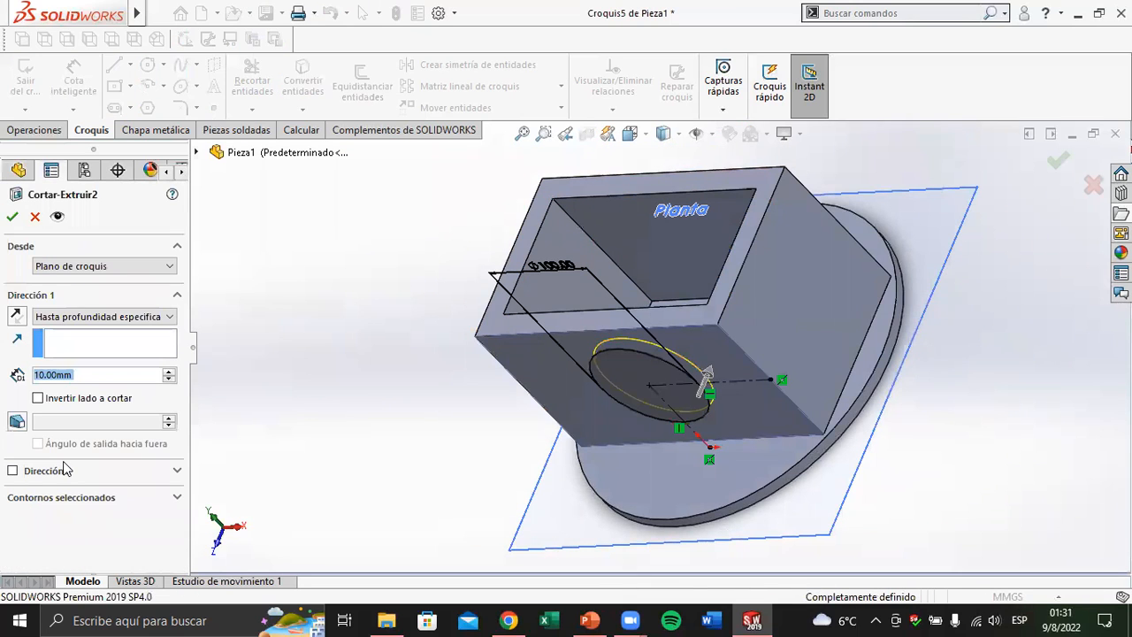
click(95, 374)
double_click(95, 374)
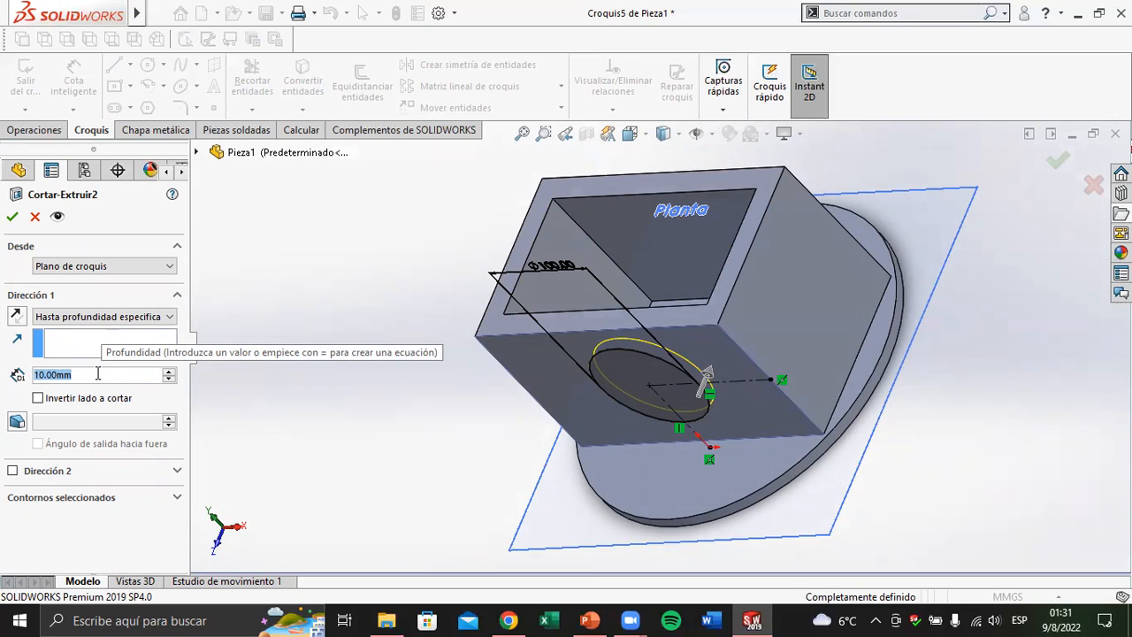
click(118, 318)
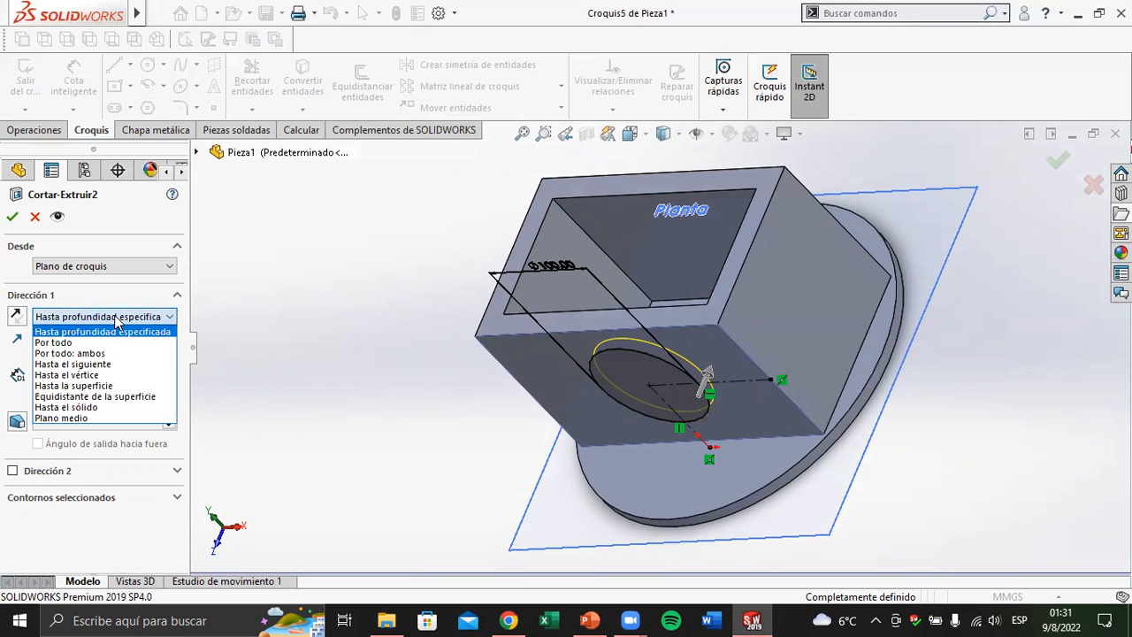
click(93, 386)
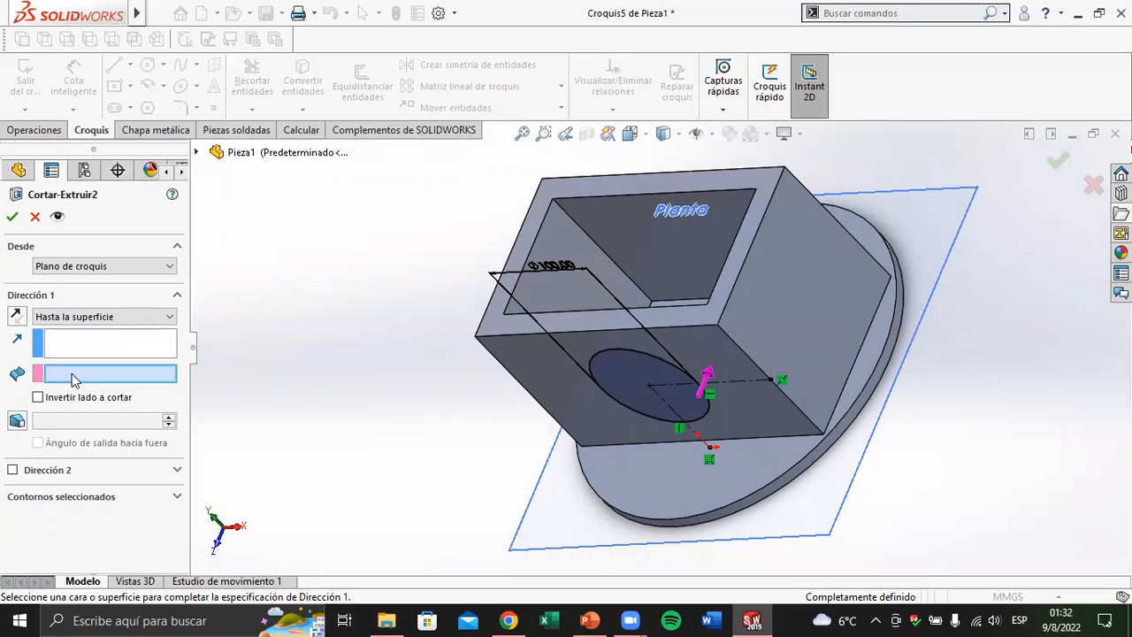
mouse_move(610, 375)
middle_down()
mouse_move(585, 471)
mouse_move(628, 339)
middle_up()
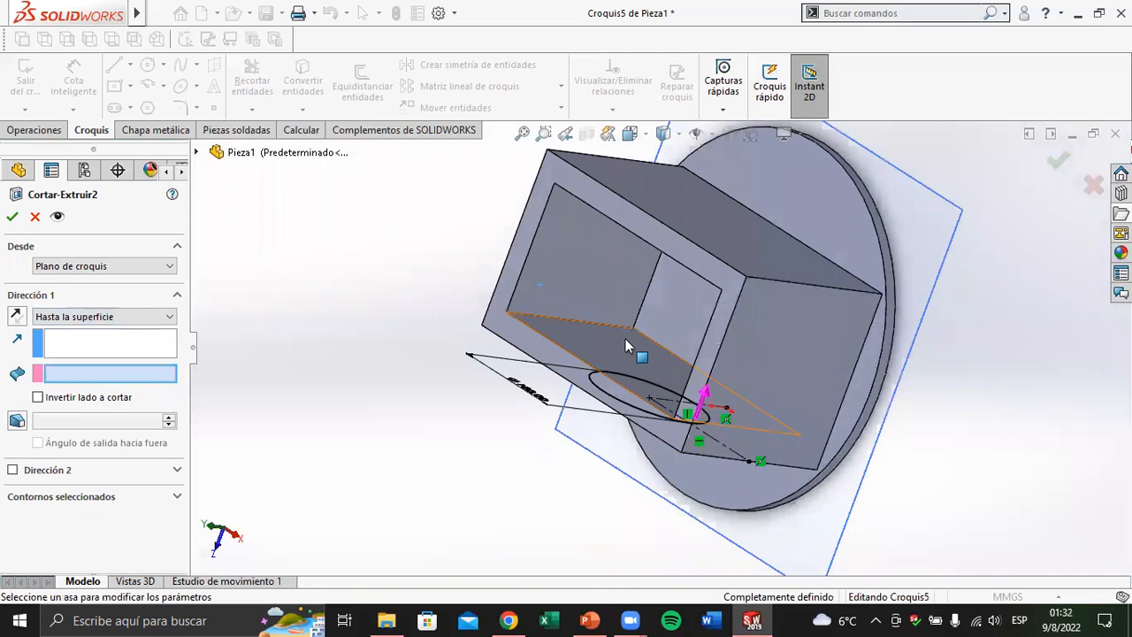
click(626, 344)
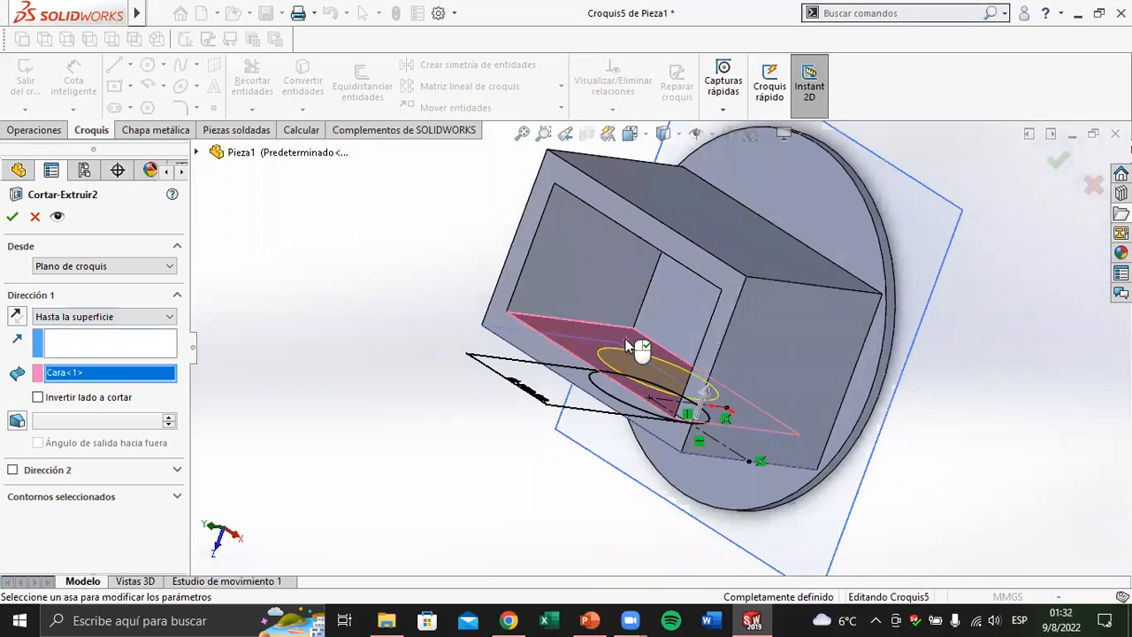
click(12, 218)
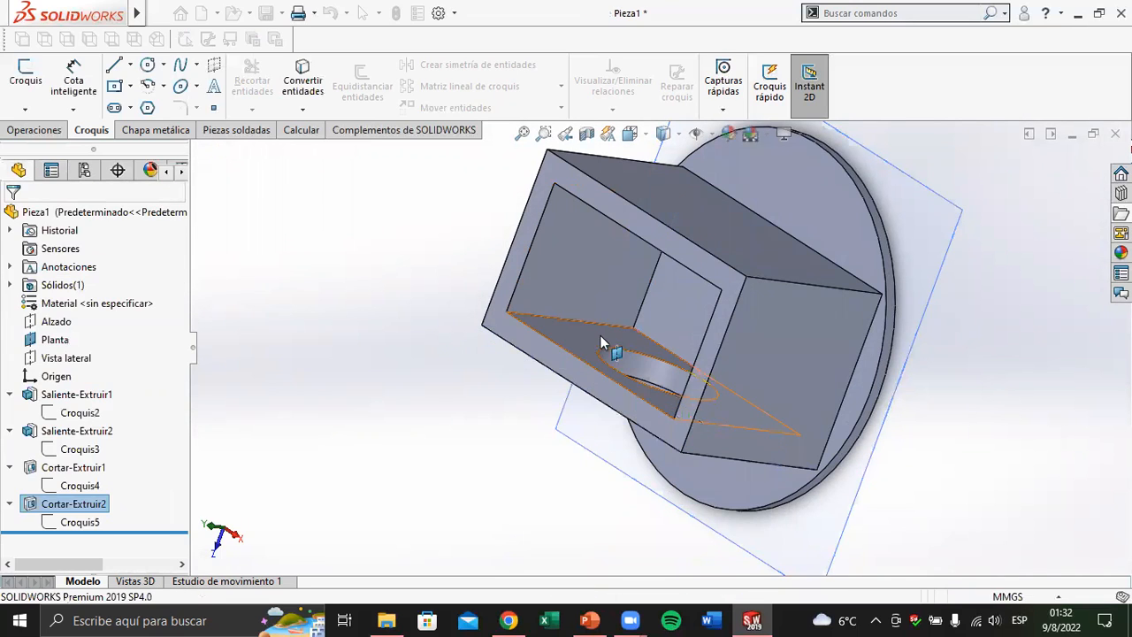
Edit the hollow cut's sketch, Croquis4, setting its wall offset dimension to 50 mm, and exit the sketch
middle_drag(606, 309, 873, 332)
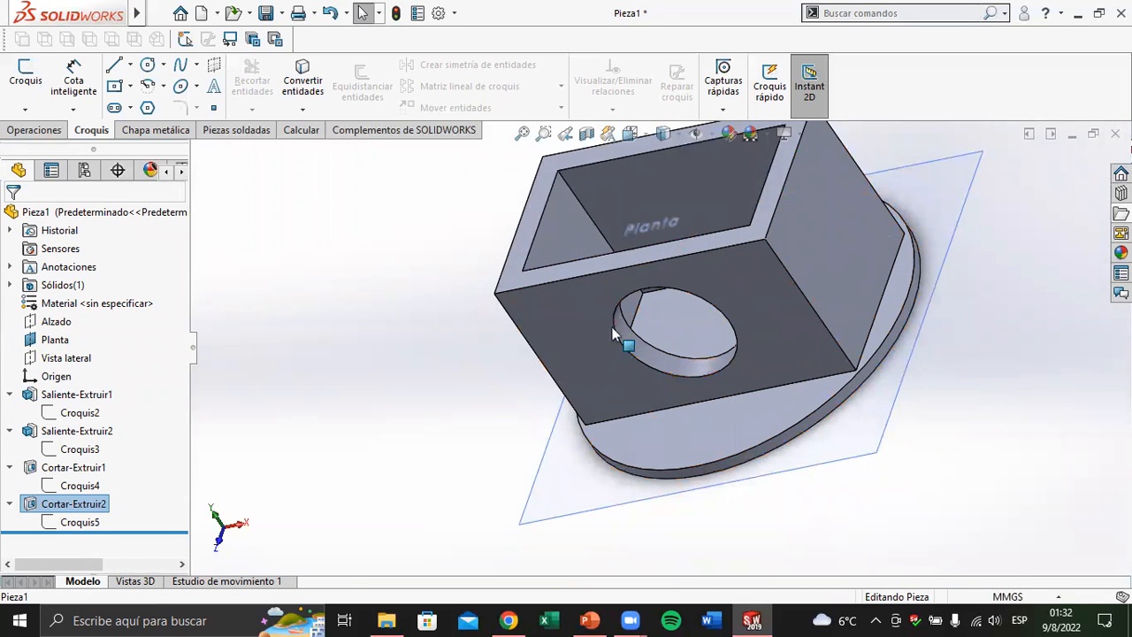
click(78, 488)
click(86, 436)
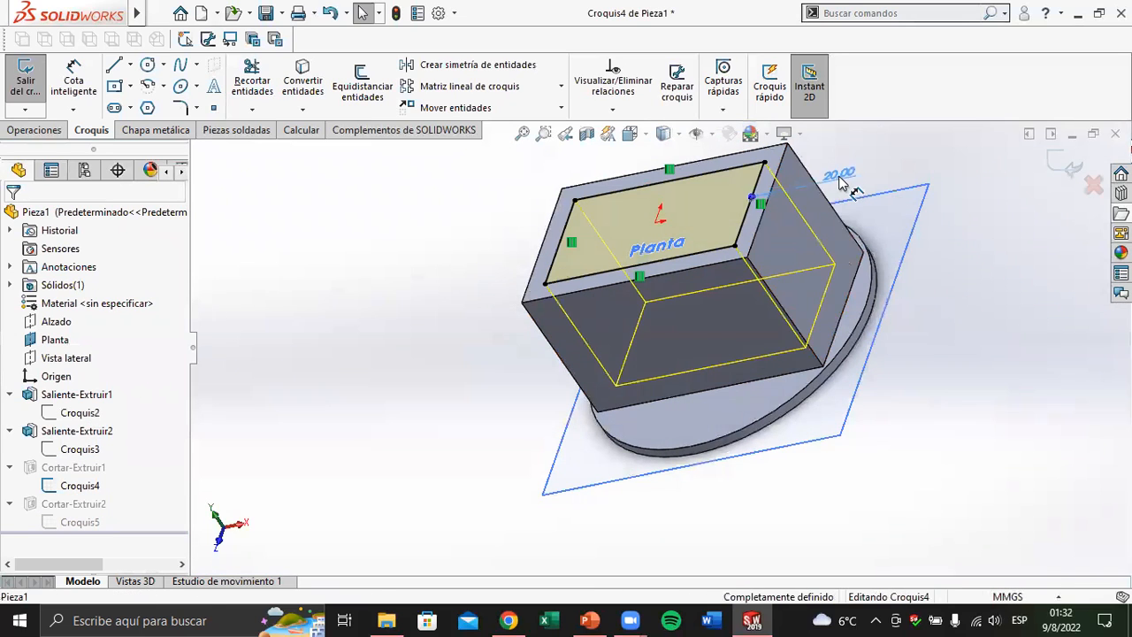
click(841, 177)
double_click(110, 476)
text(50)
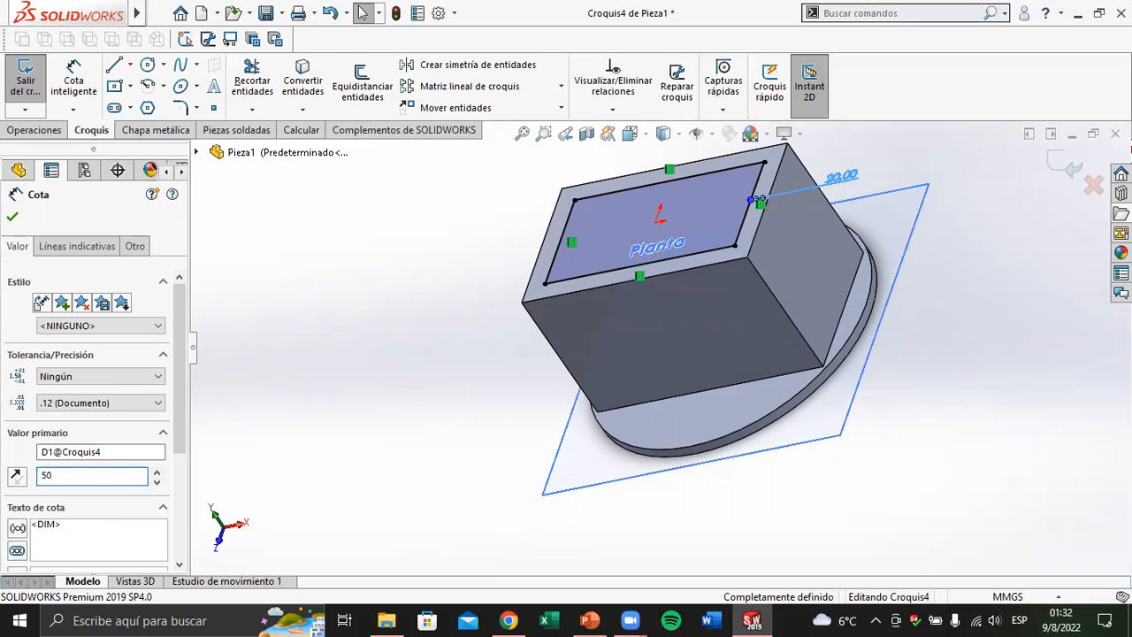
click(12, 216)
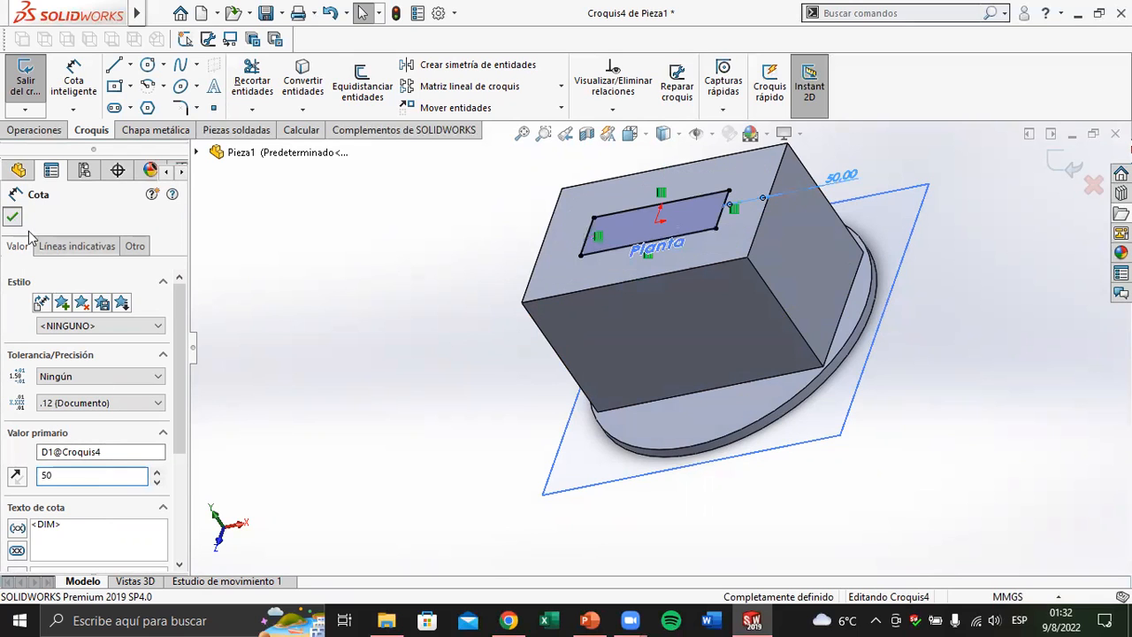
click(1057, 162)
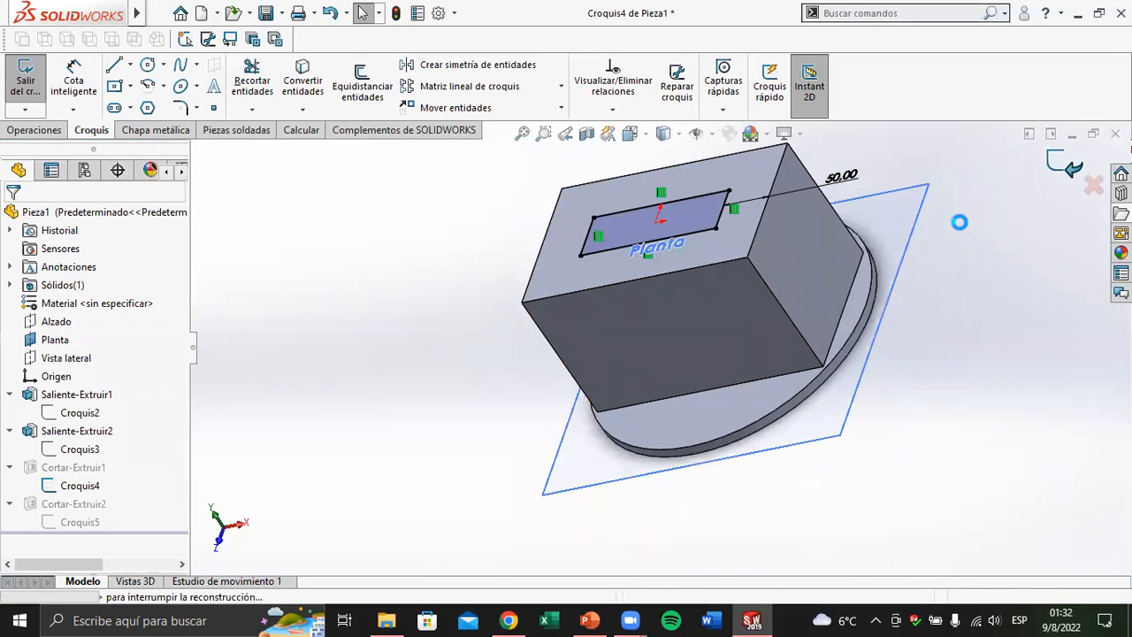
Examine how the circular cut Cortar-Extruir2 passes through the rebuilt box wall into the hollow
mouse_move(657, 330)
middle_down()
mouse_move(637, 299)
mouse_move(626, 307)
middle_up()
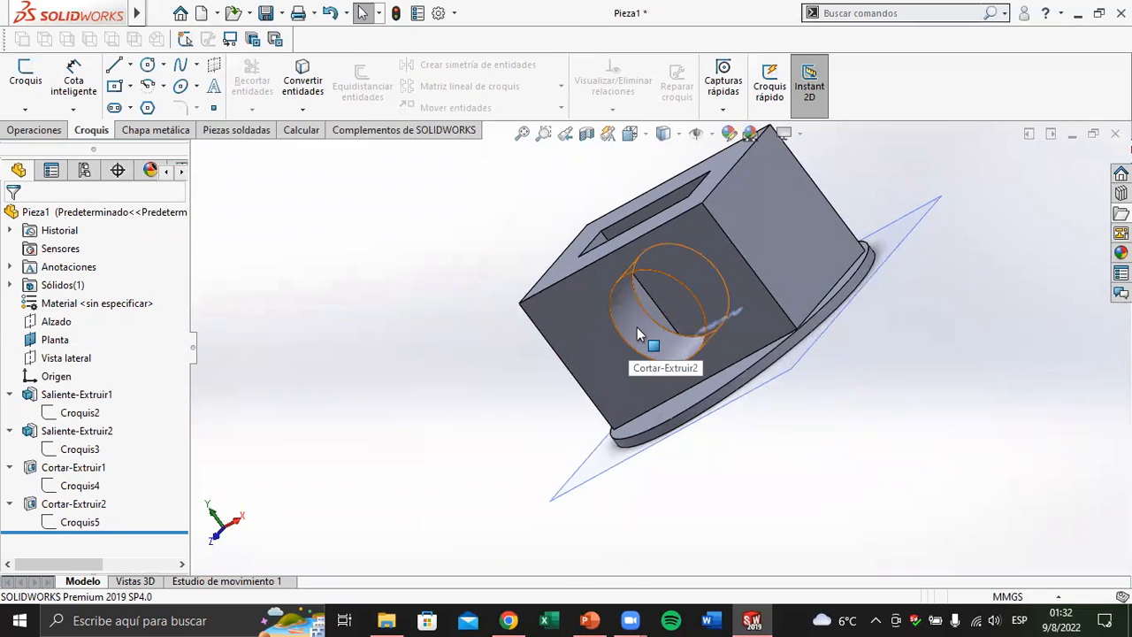
click(647, 314)
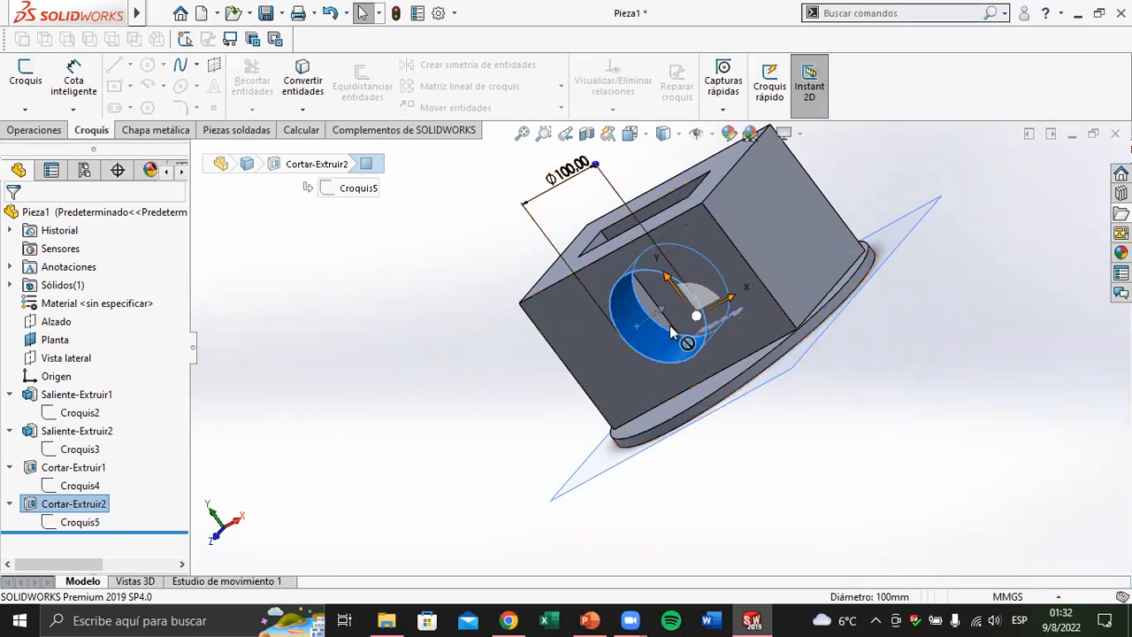
middle_drag(683, 261, 670, 383)
scroll(667, 323, down, 4)
mouse_move(671, 335)
middle_down()
mouse_move(677, 349)
mouse_move(610, 340)
mouse_move(681, 328)
middle_up()
scroll(681, 328, up, 4)
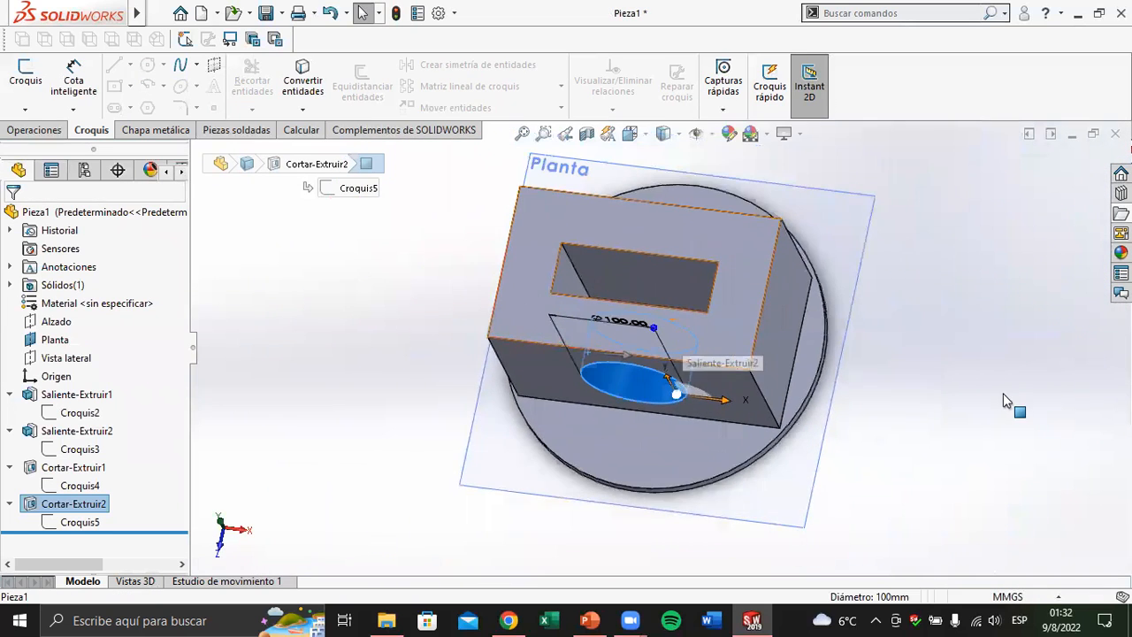
click(865, 365)
middle_drag(864, 365, 839, 320)
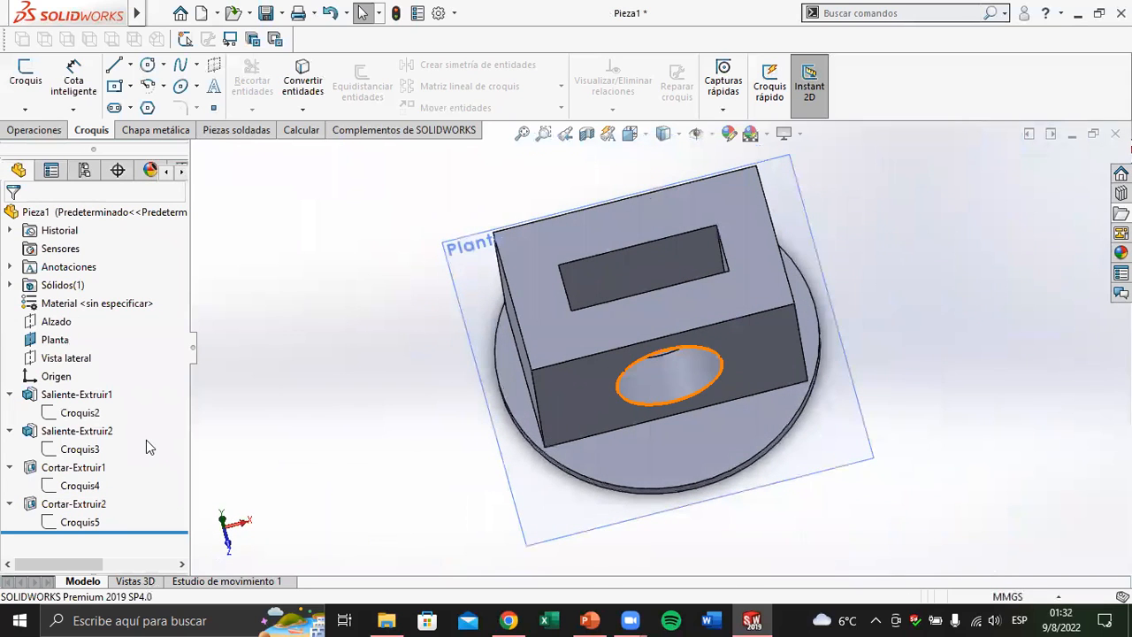
Try to extend the circular cut Cortar-Extruir2 up to the box's opposite outer face, and cancel the edit
click(77, 522)
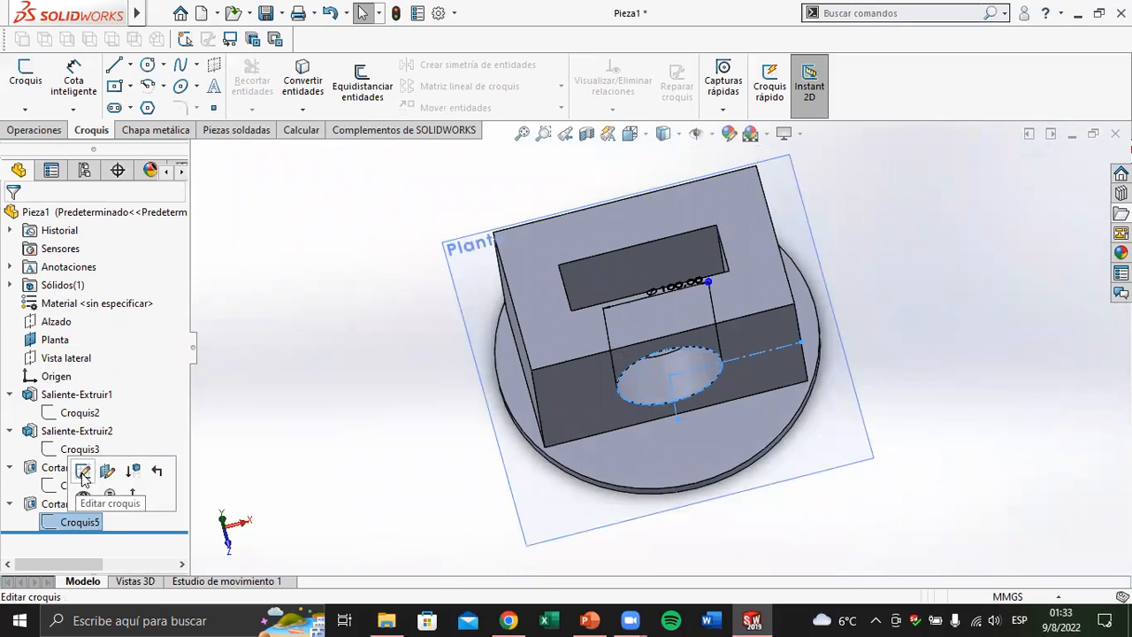
click(64, 503)
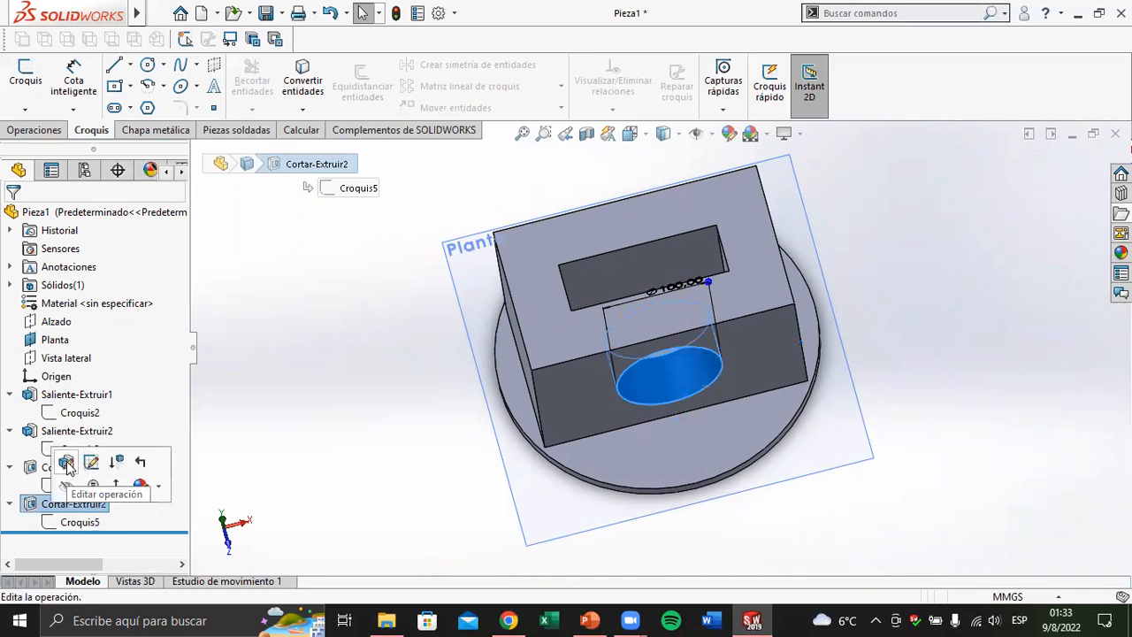
click(67, 464)
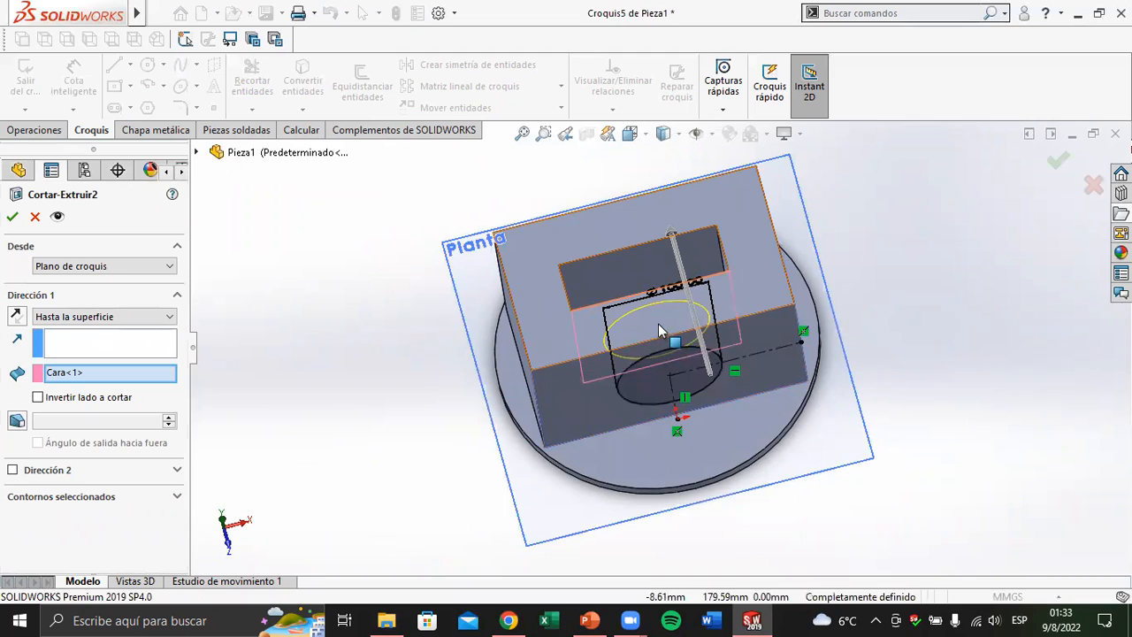
mouse_move(658, 323)
middle_down()
mouse_move(735, 345)
mouse_move(646, 230)
middle_up()
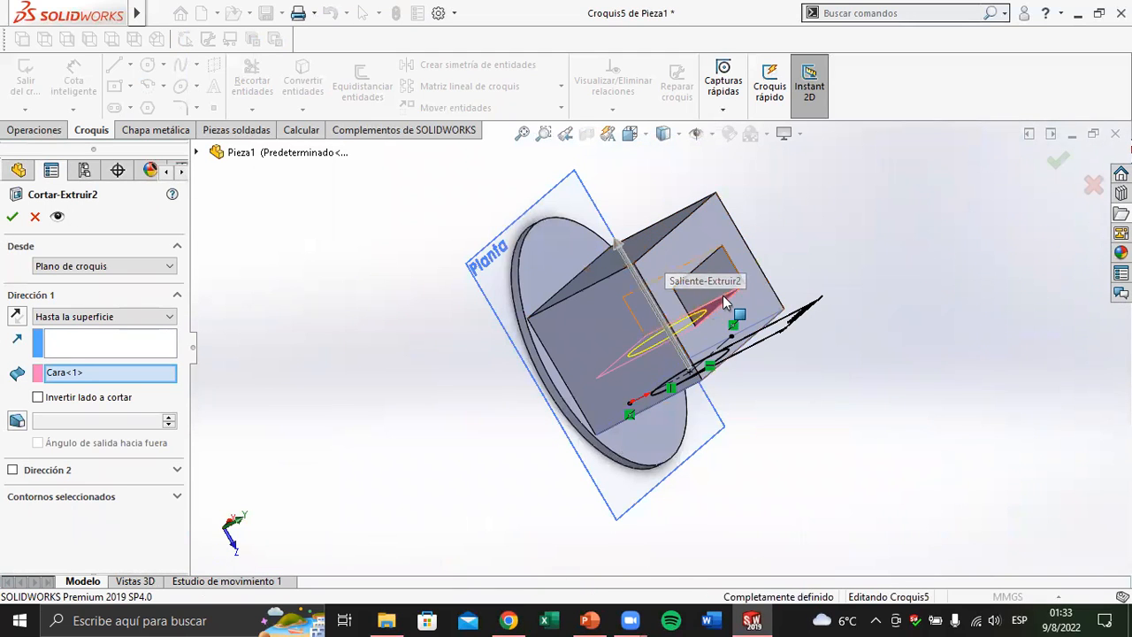
click(650, 254)
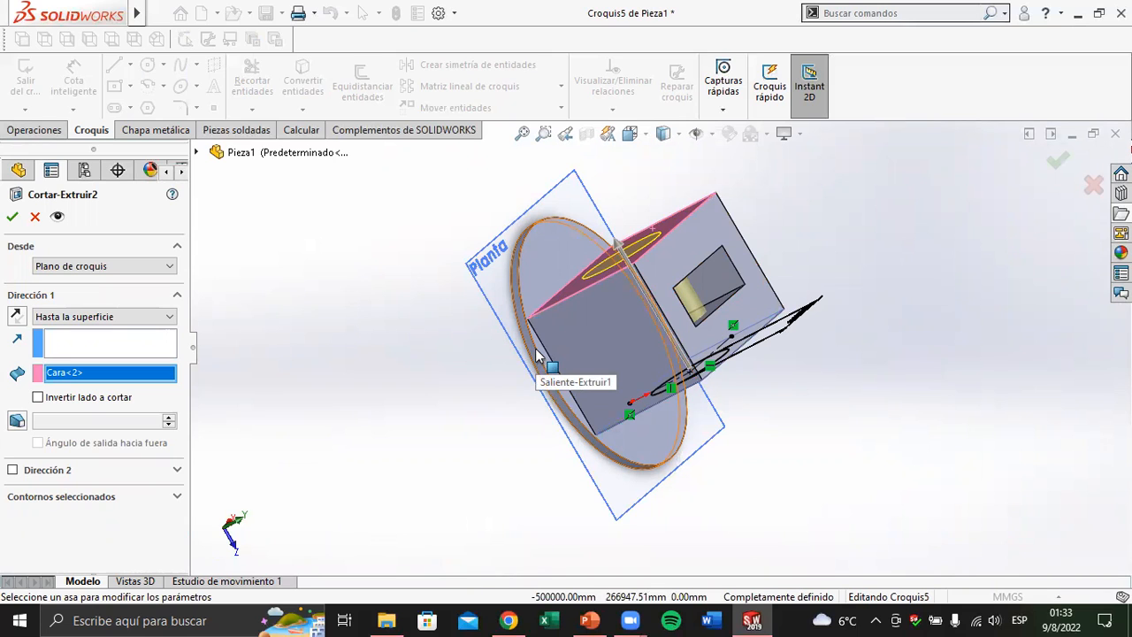
click(35, 217)
Show the whole part in the isometric view
middle_drag(655, 352, 891, 359)
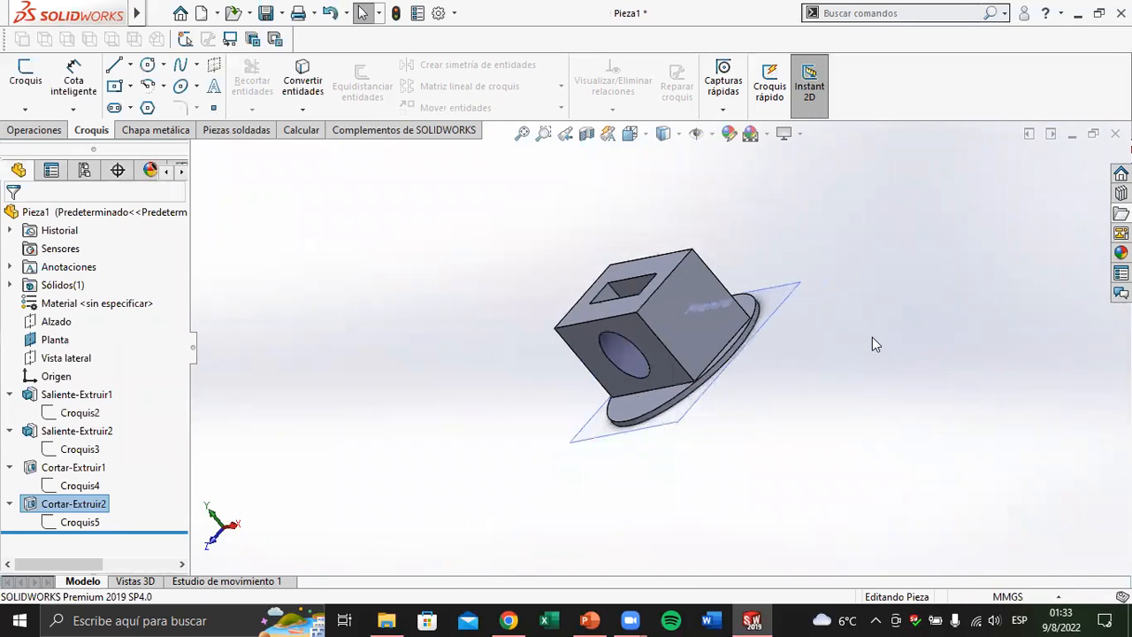
key(ctrl+7)
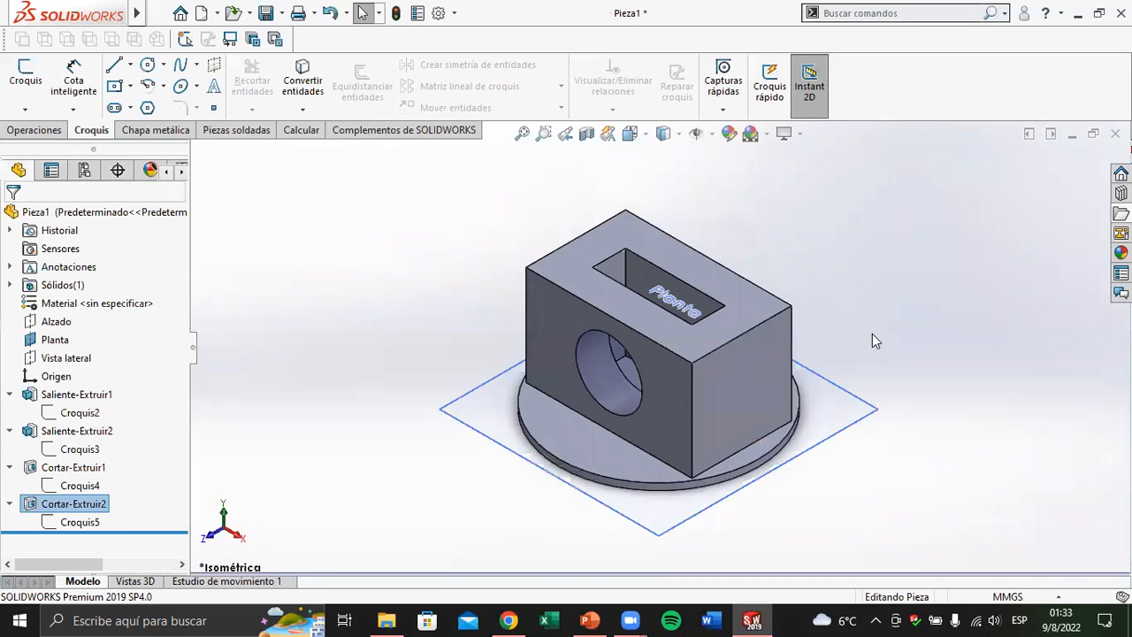